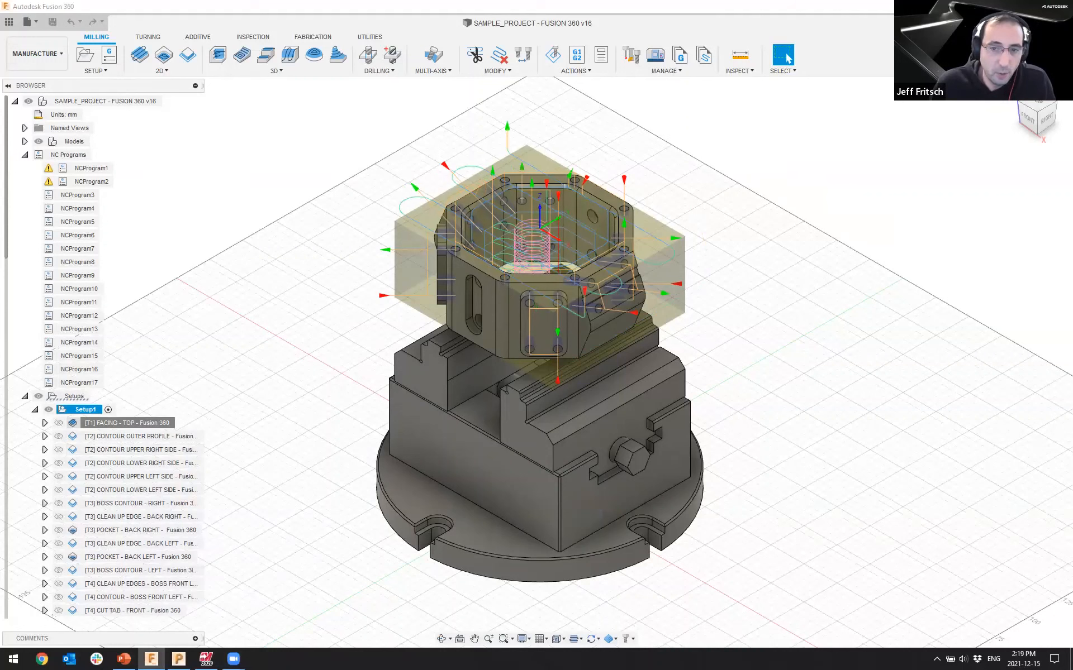
Preview Setup1's toolpaths and in-process stock for FACING - TOP, the outer profile and right-side contours, and CHAMFER CENTER EDGE
click(129, 423)
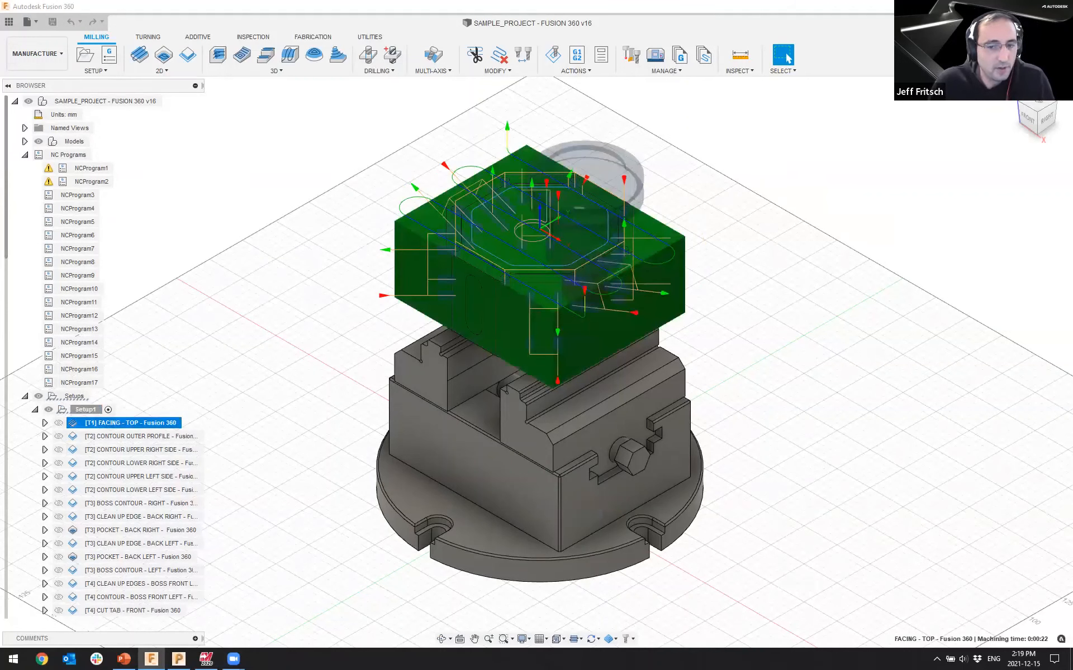
click(132, 436)
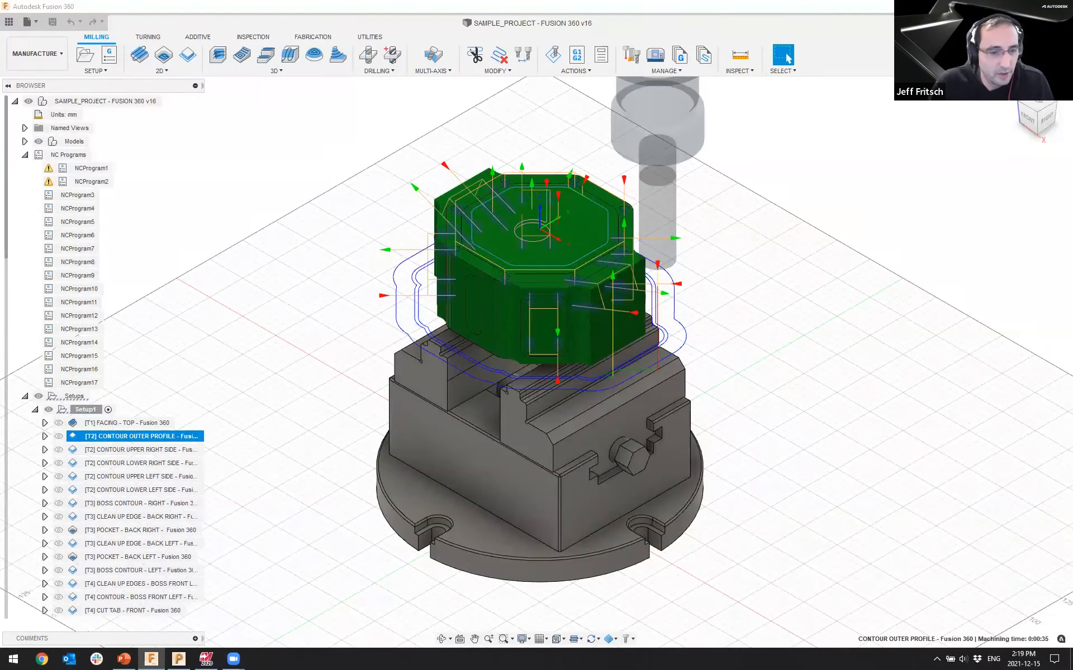
click(140, 449)
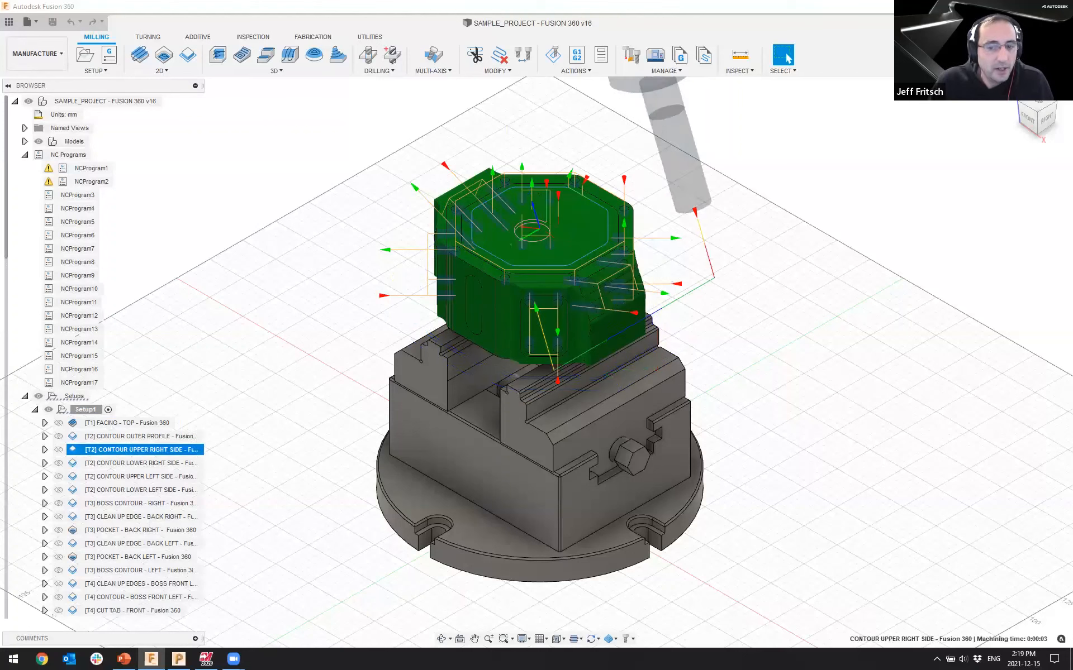
click(141, 464)
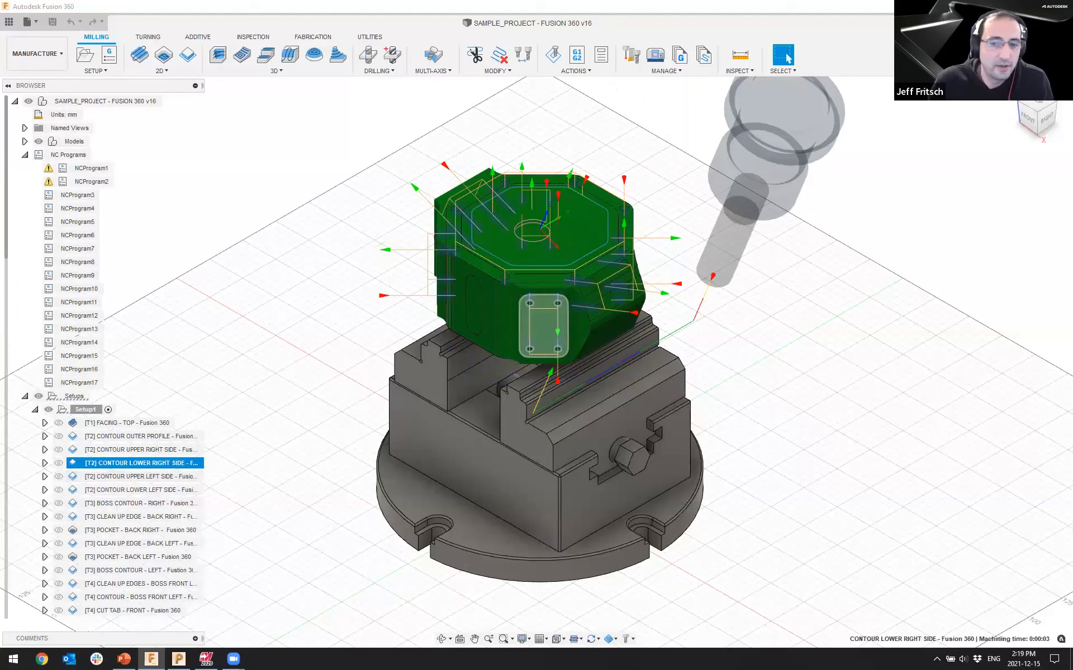
scroll(134, 391, down, 2)
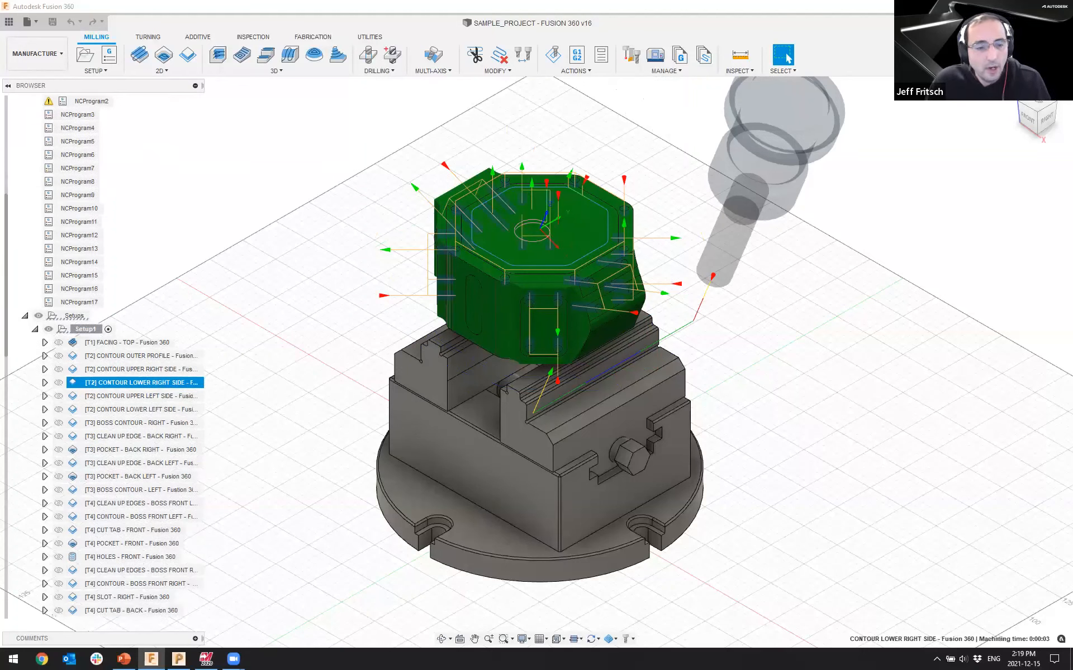
scroll(104, 358, down, 5)
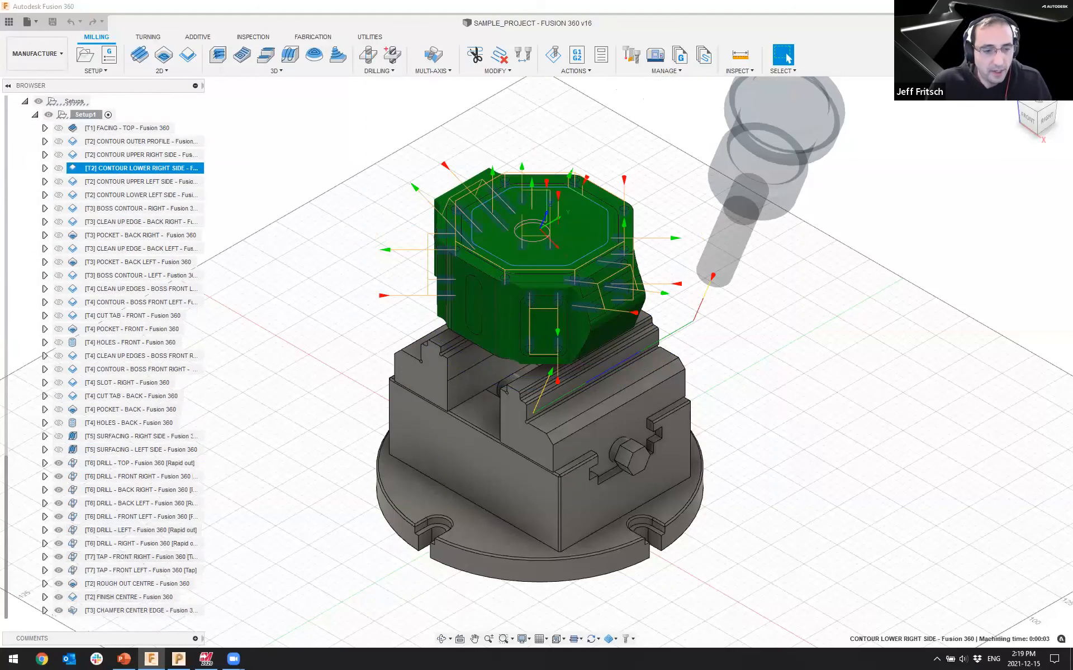
click(137, 611)
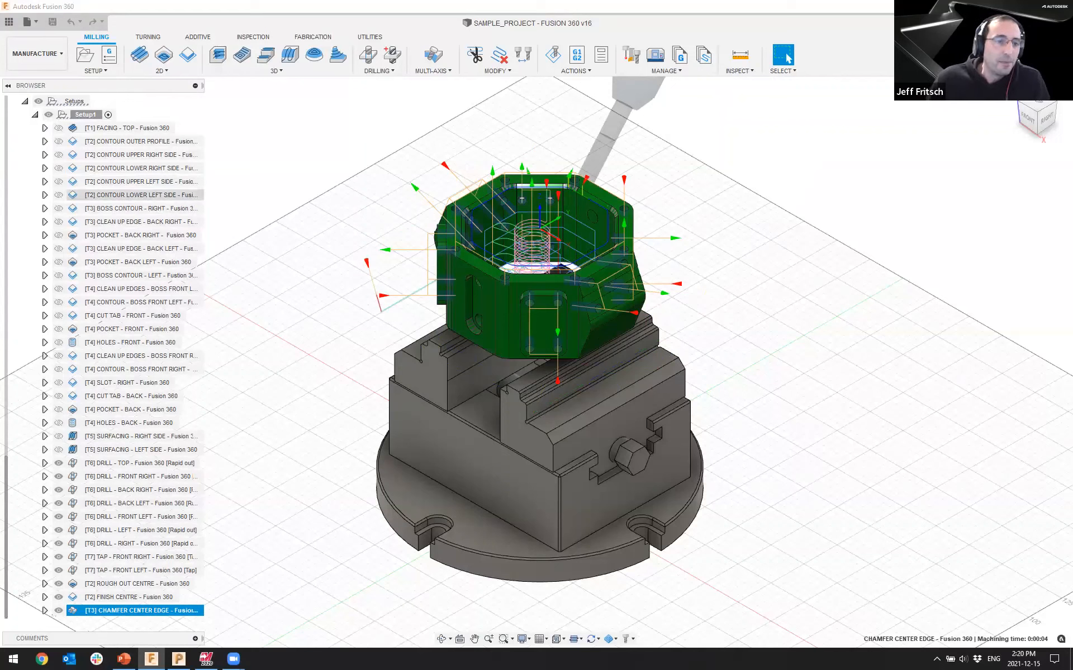
Post-process all of Setup1 as program 1001 with the CAMplete APT post, launching CAMplete when posting finishes
scroll(112, 224, up, 5)
scroll(104, 362, down, 1)
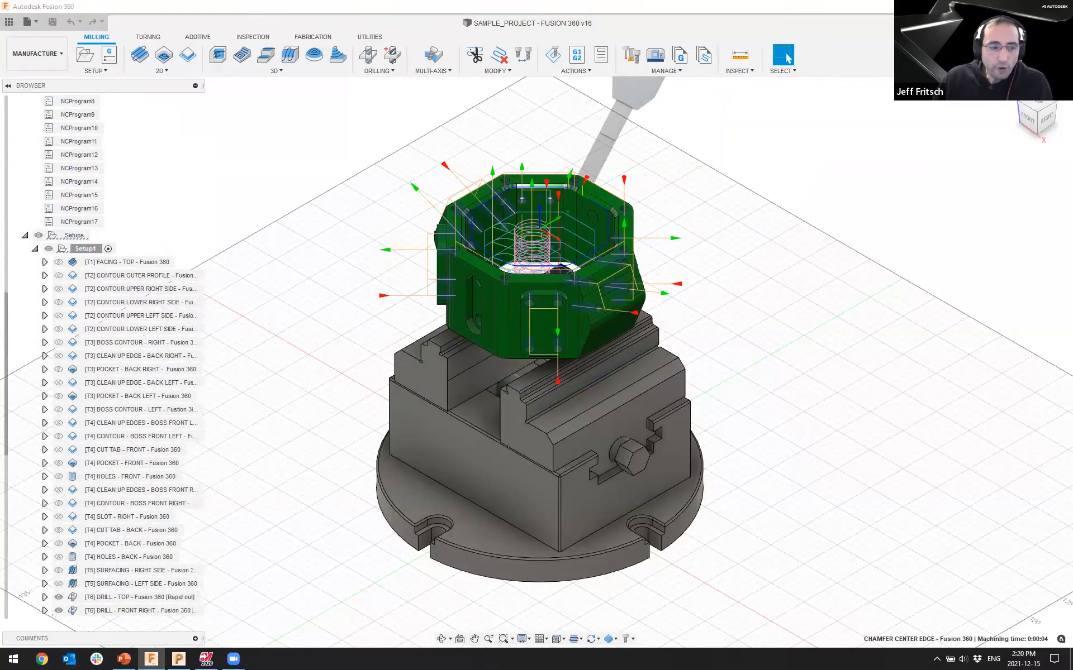
click(85, 235)
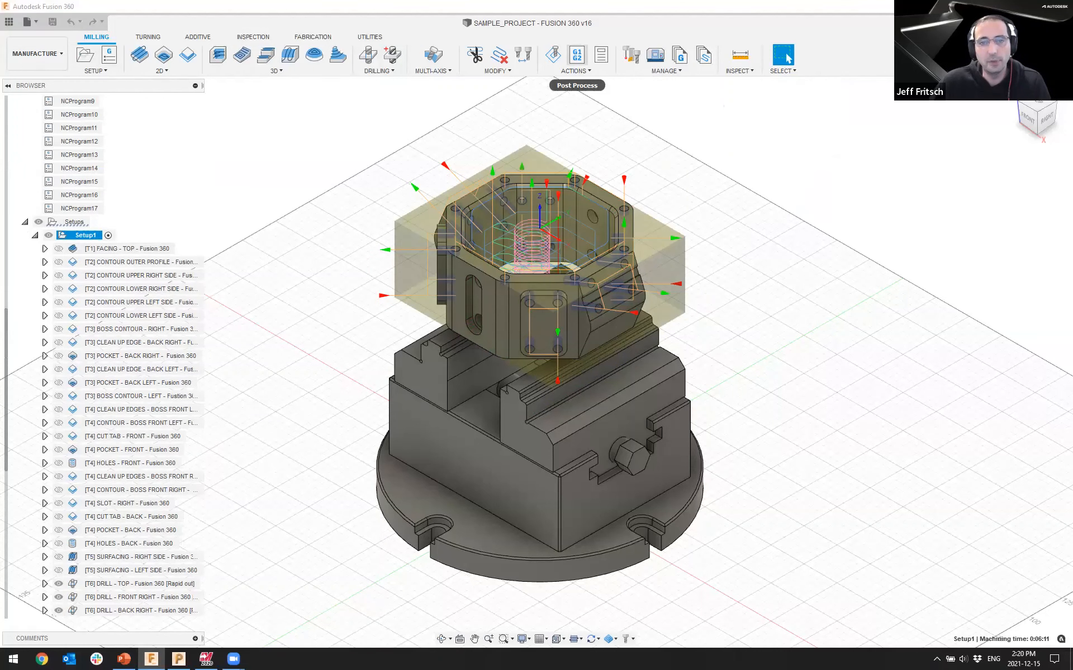
click(576, 54)
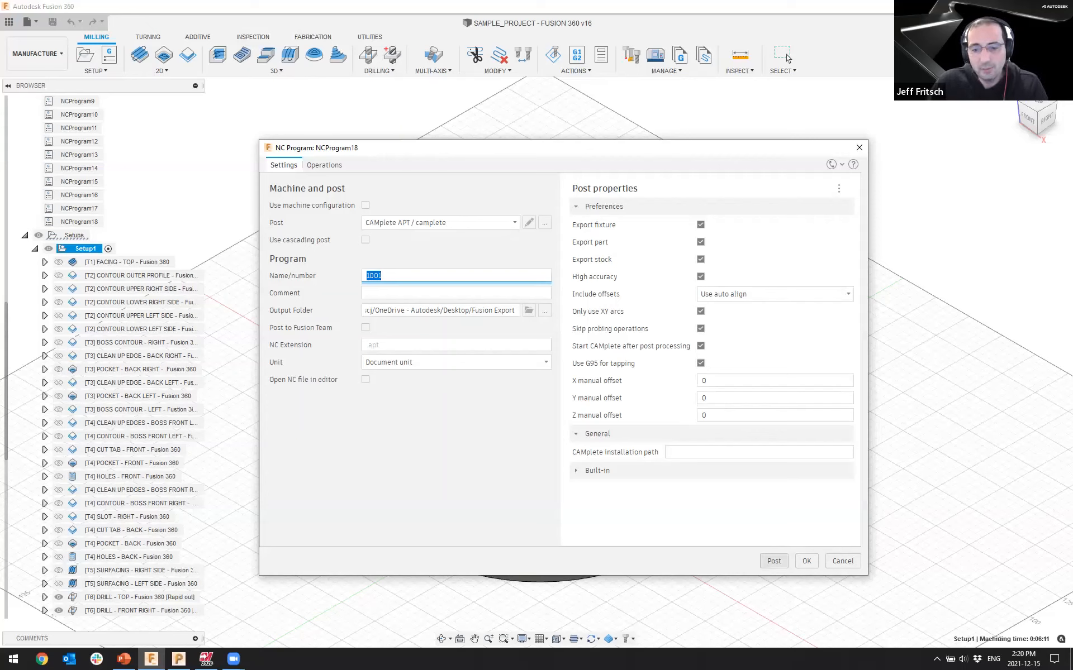
key(Return)
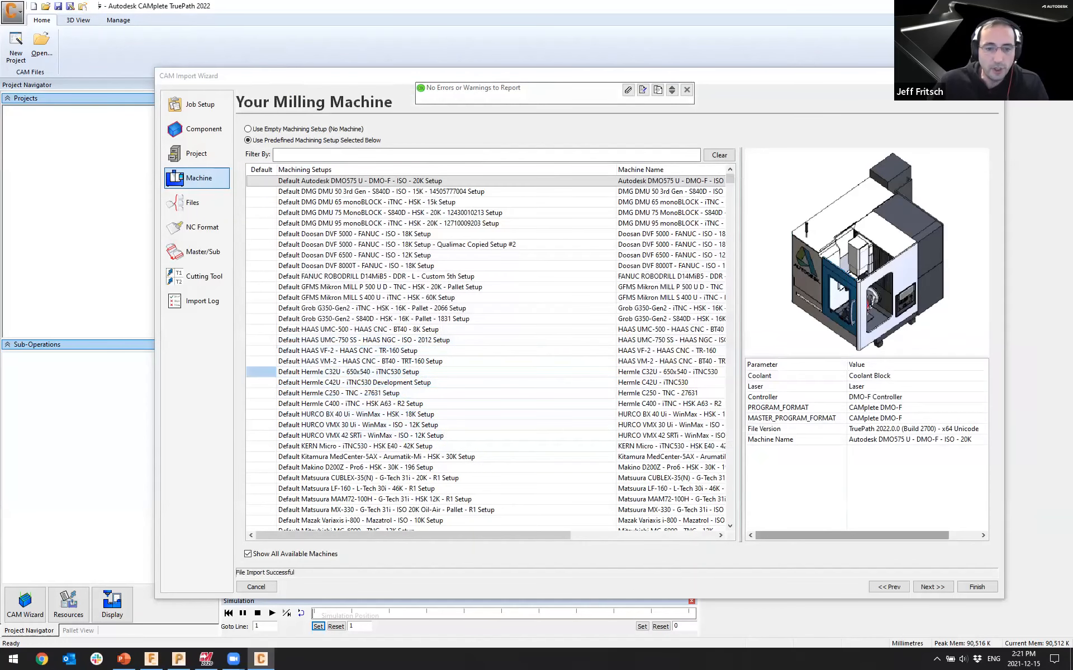
Set Default HAAS UMC-750 SS - HAAS NGC - ISO - 2012 Setup as the default machining setup and finish the import wizard
click(261, 341)
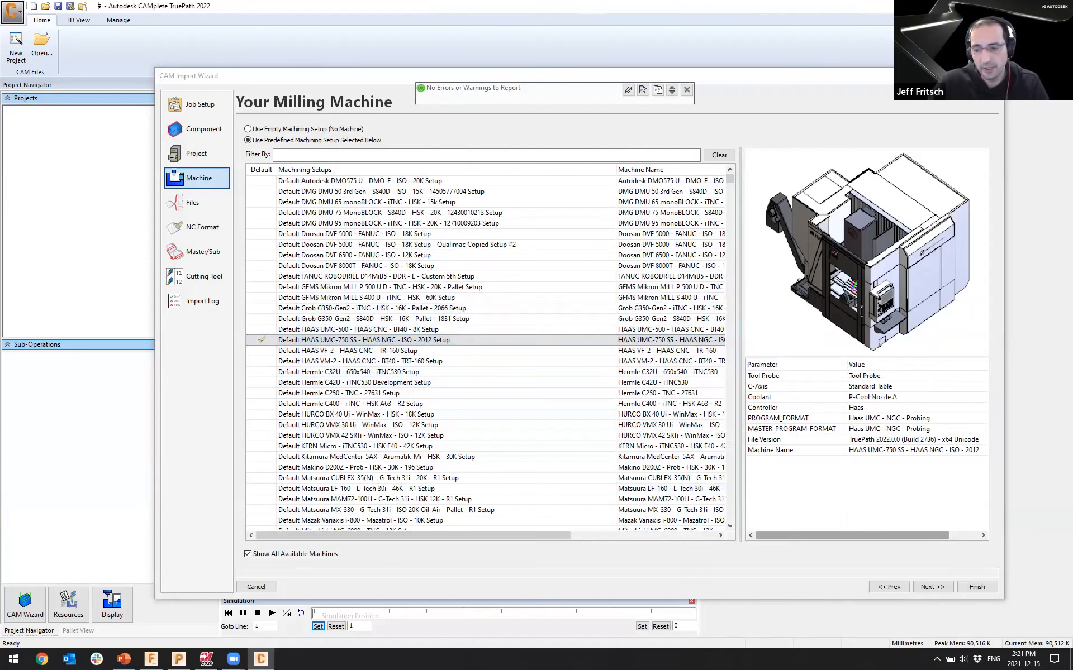
click(976, 587)
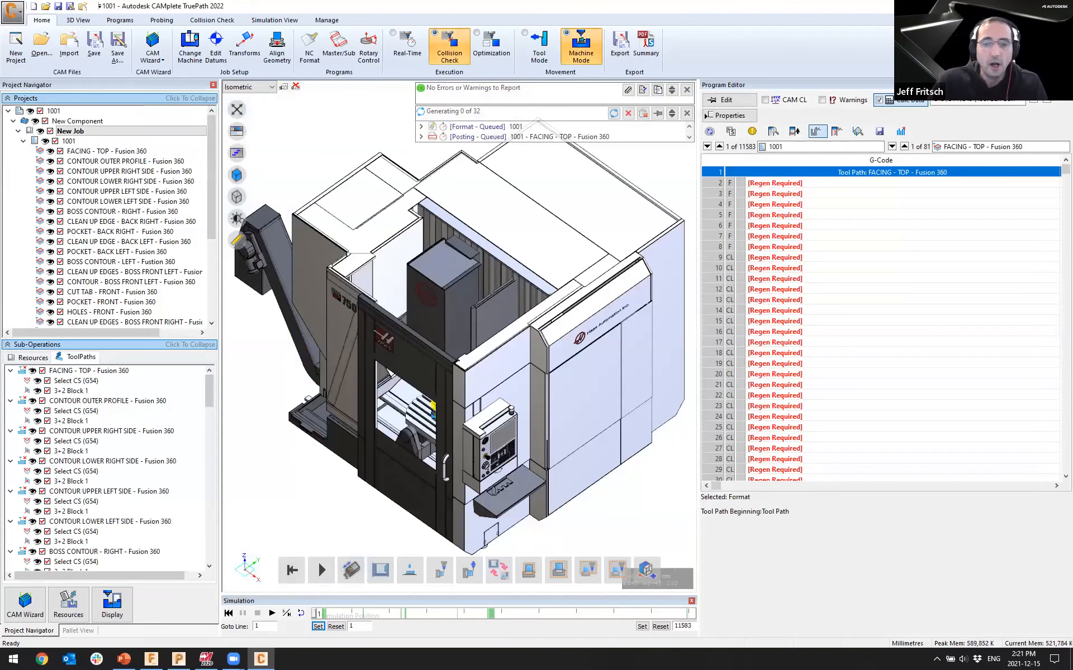
middle_drag(447, 346, 497, 330)
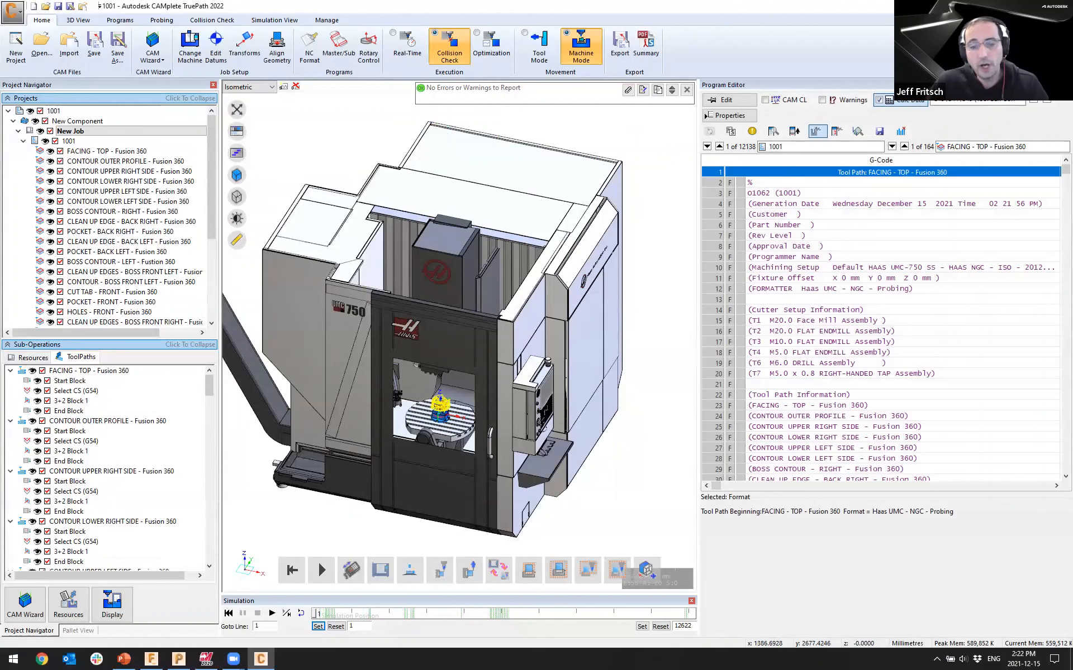
Review the generated G-code down to the FACING - TOP moves, run the machine simulation of that toolpath, and pause it
scroll(881, 324, down, 14)
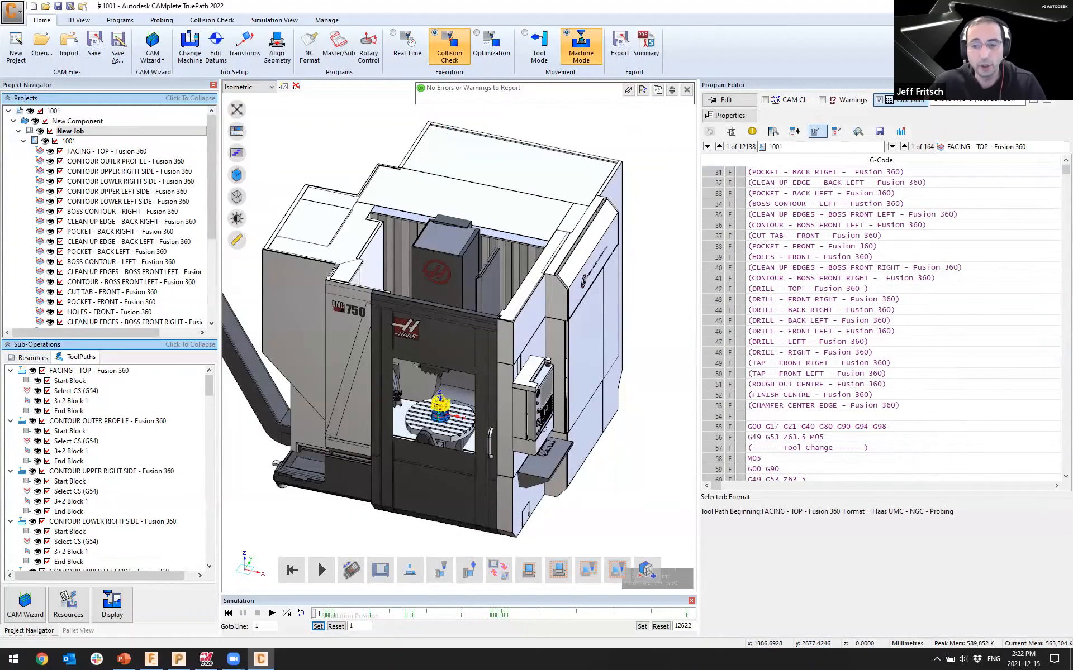
scroll(881, 325, down, 6)
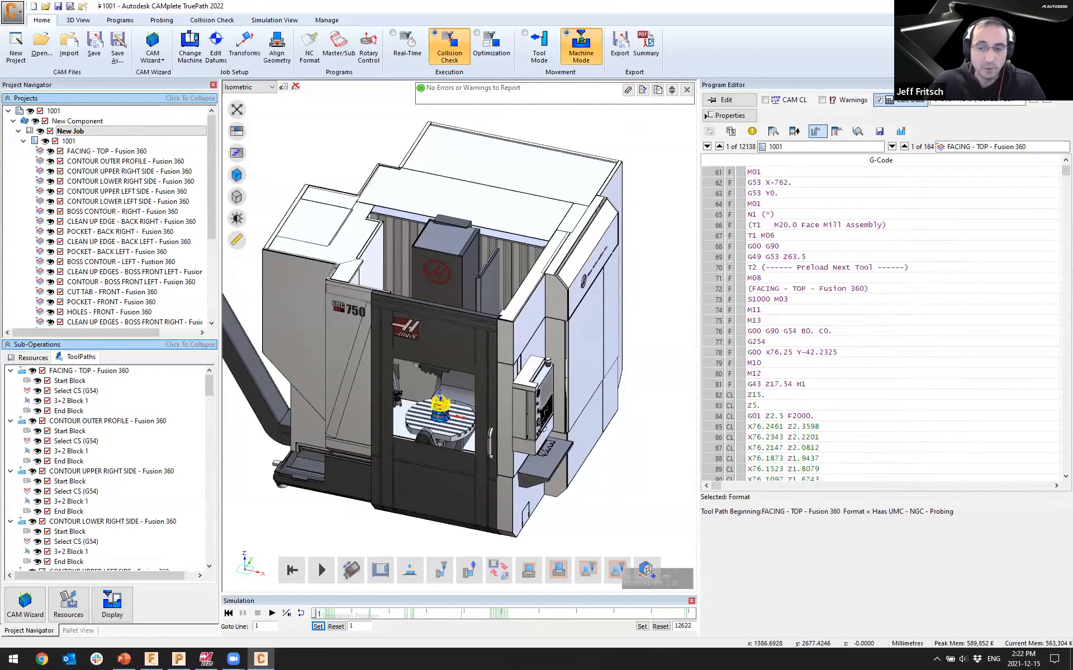
scroll(881, 324, down, 1)
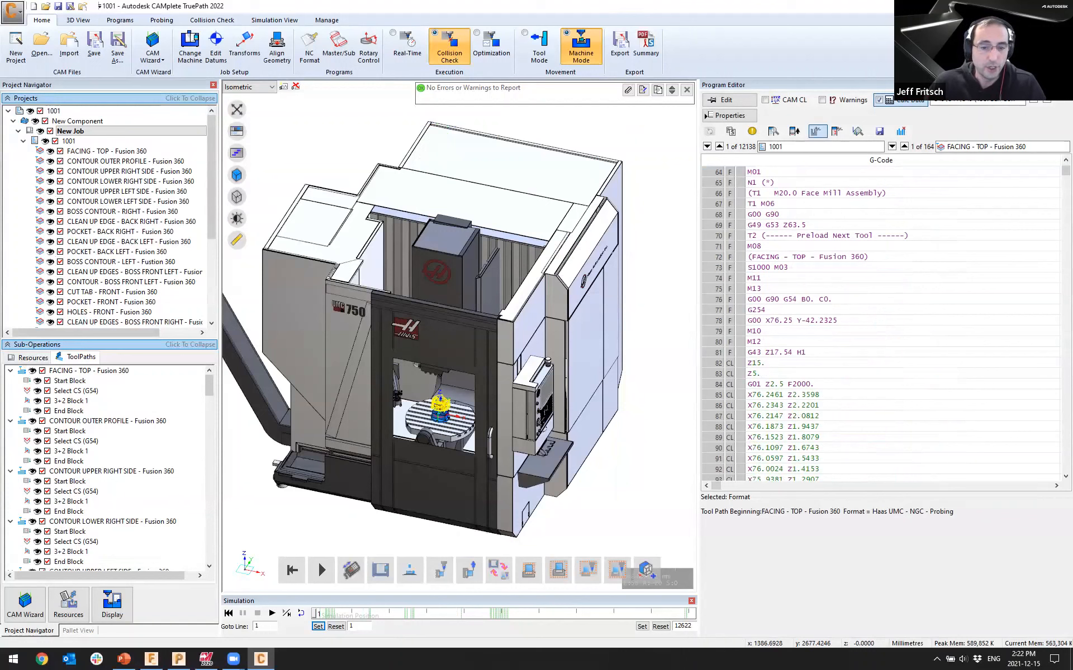
click(322, 570)
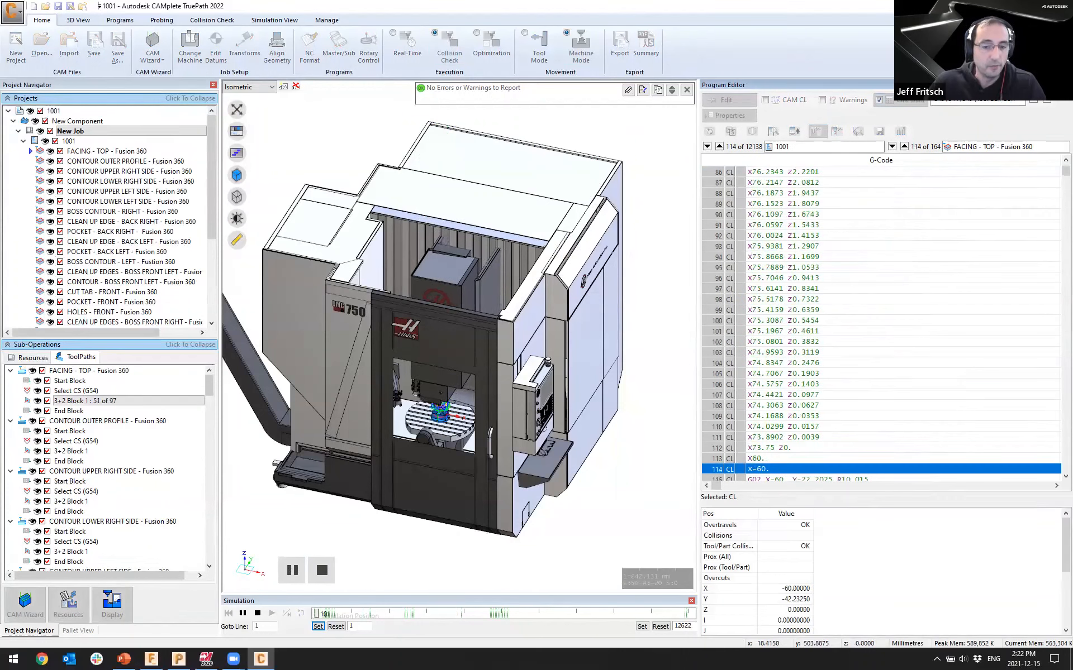
middle_drag(460, 386, 447, 349)
scroll(440, 408, up, 7)
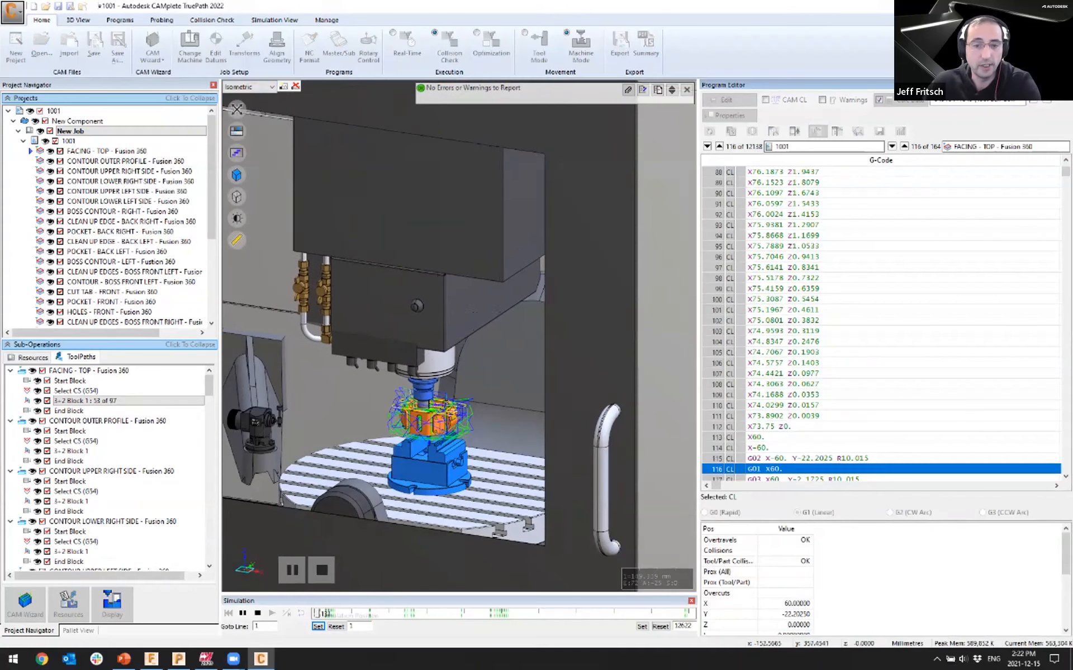
scroll(581, 407, down, 5)
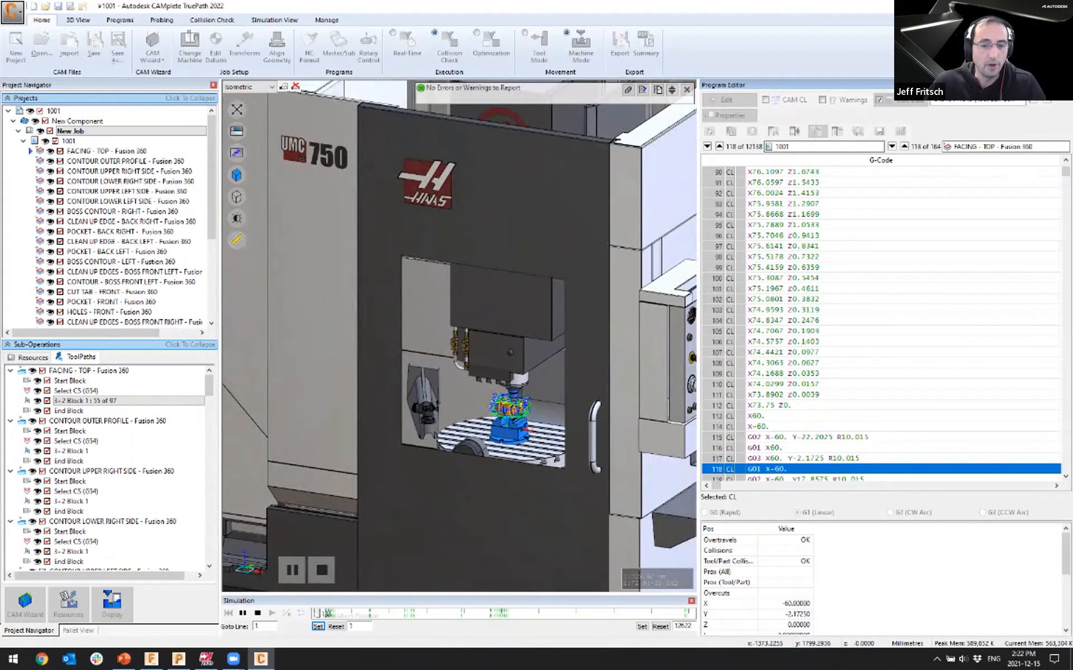
click(243, 613)
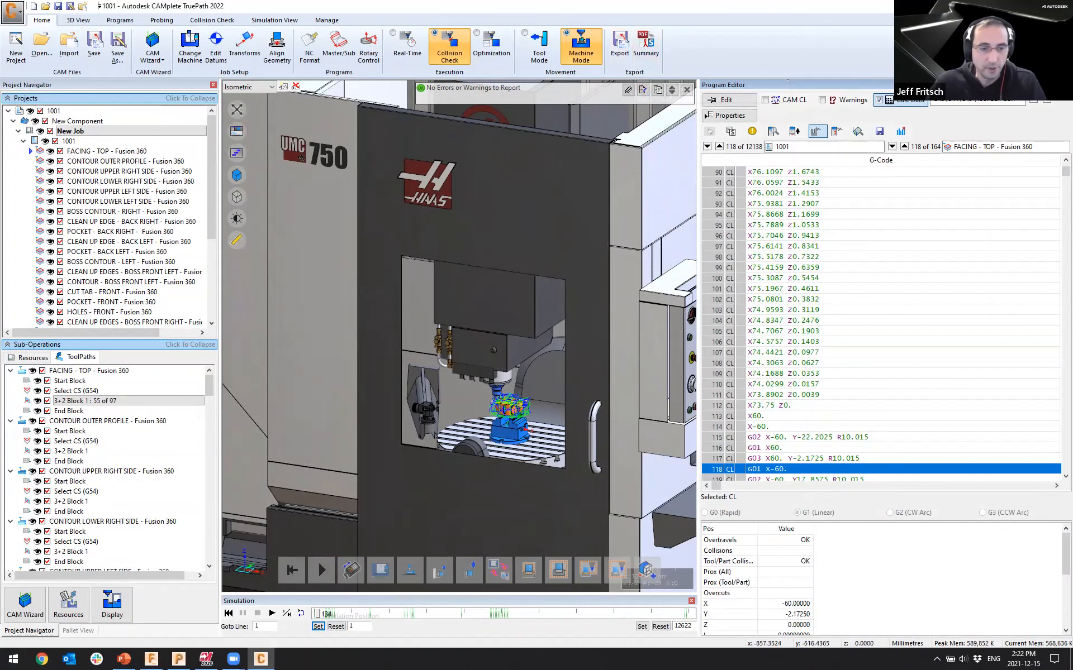
Collapse the Sub-Operations section and widen the Project Navigator so the full operation names fit
click(190, 344)
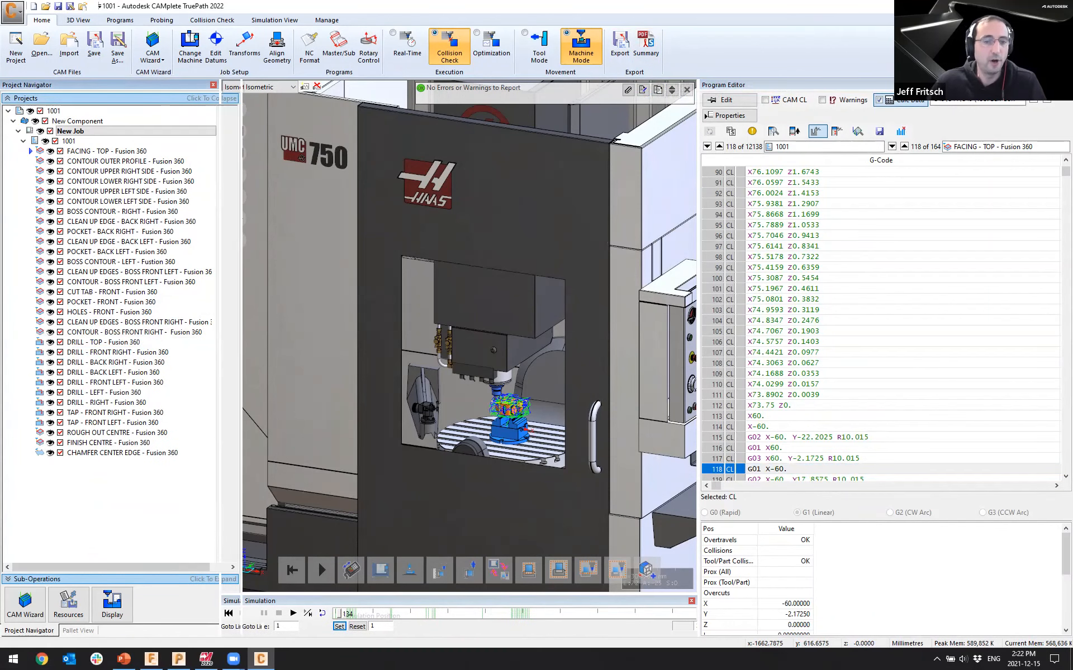
drag(220, 346, 242, 346)
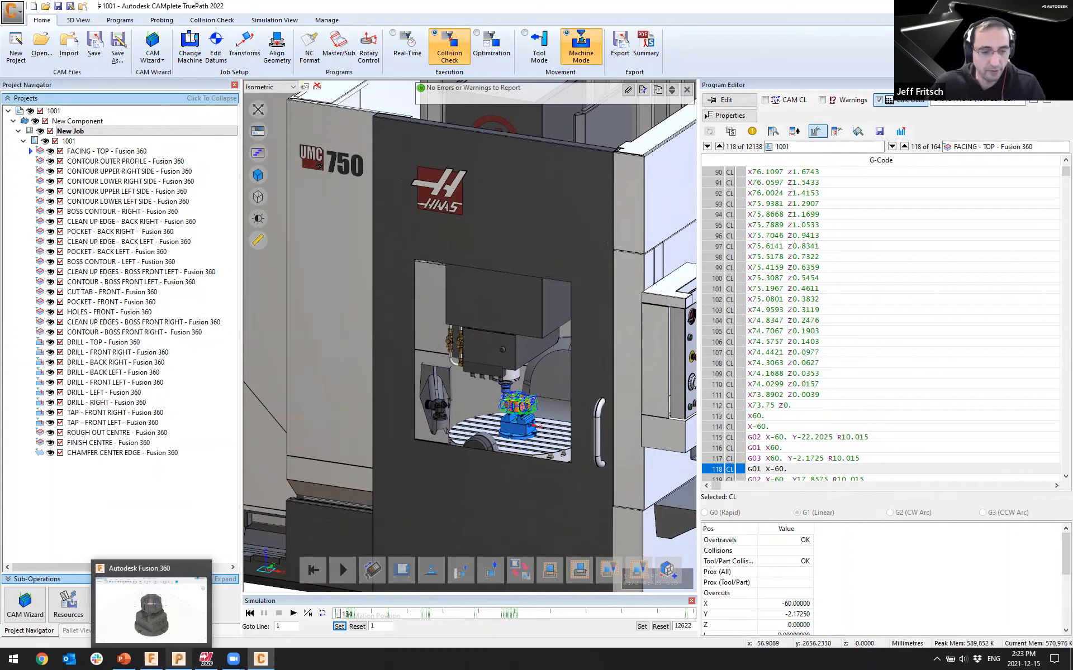
Switch to PowerMill and examine the Programs, Part and Fixture export options in the CAMplete Interface plugin
click(178, 660)
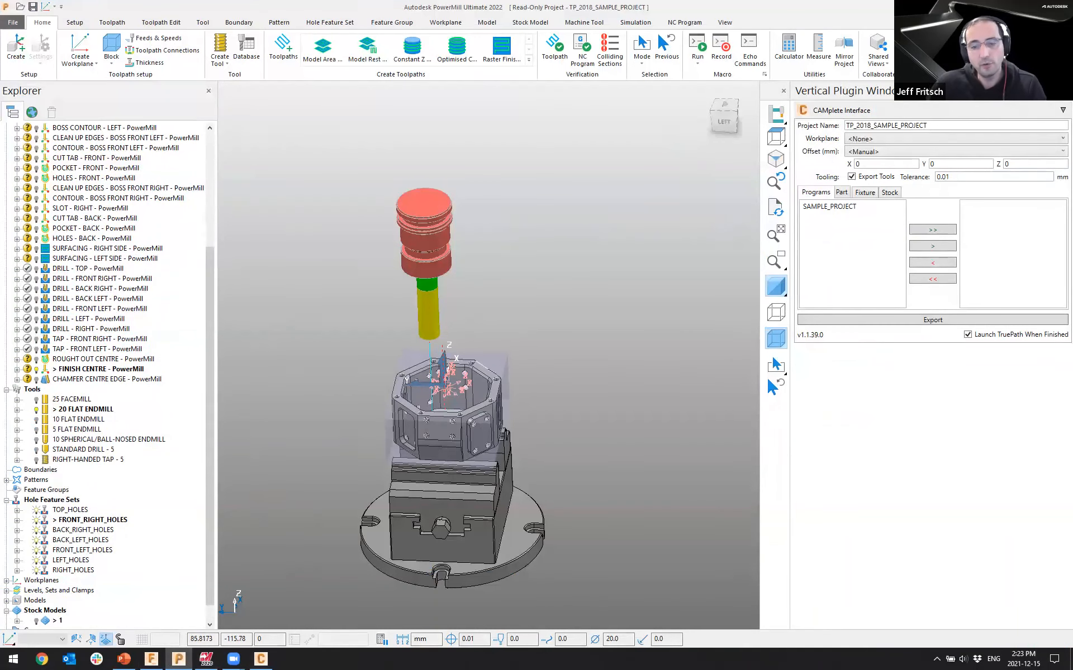
middle_drag(495, 352, 487, 356)
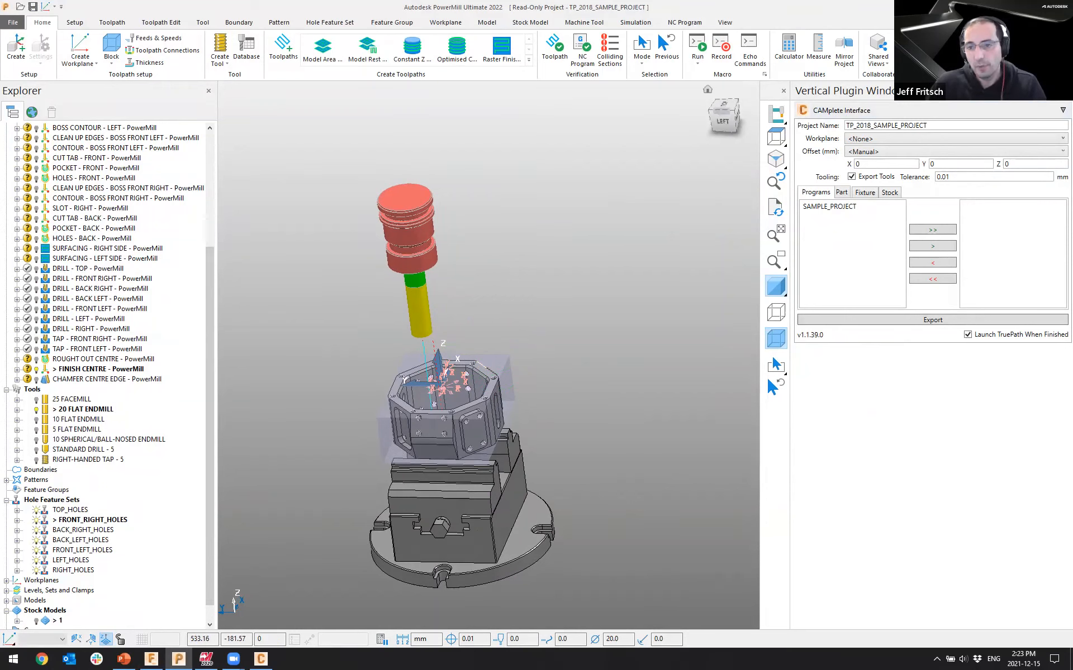
click(829, 207)
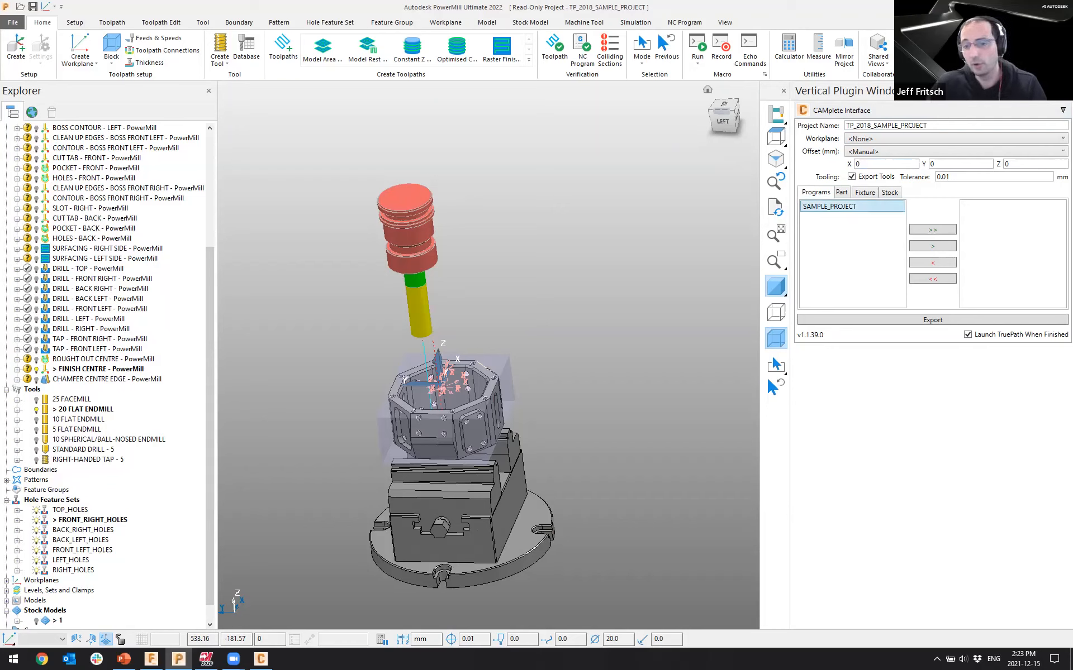
click(842, 193)
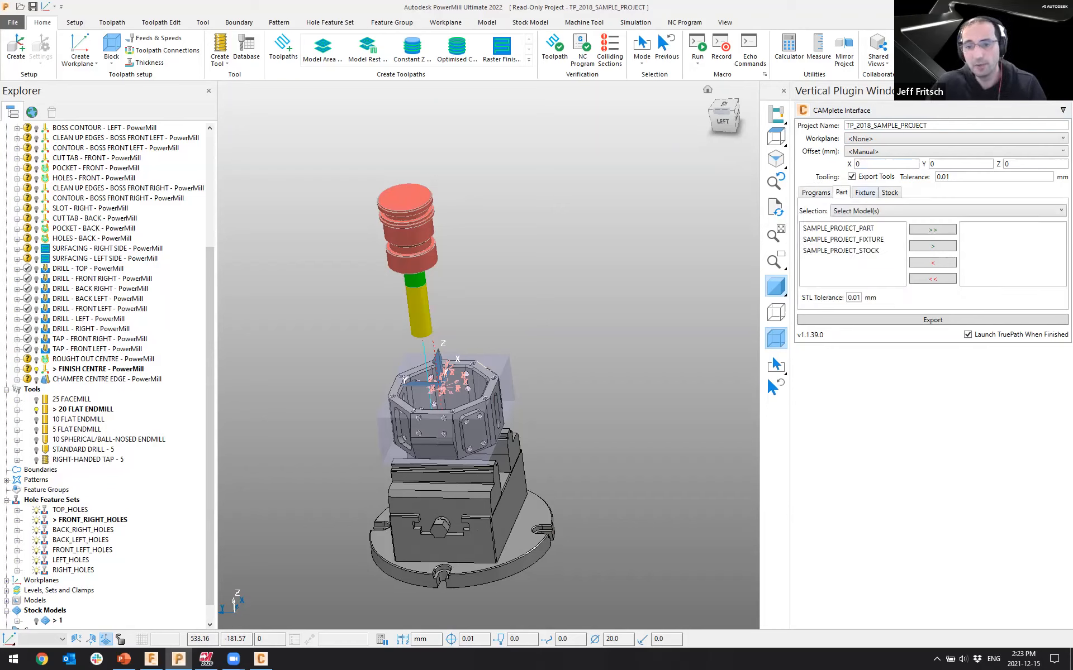
click(864, 192)
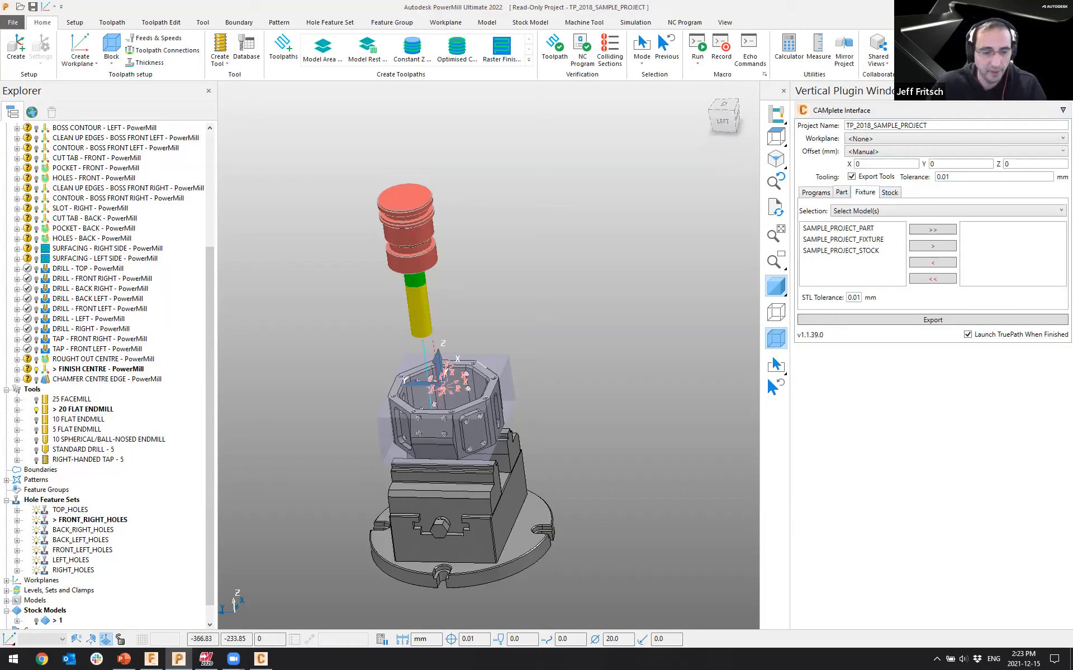
Switch to Mastercam, examine the CAMplete project export settings including the Z offset, and close them without exporting
key(alt+Tab)
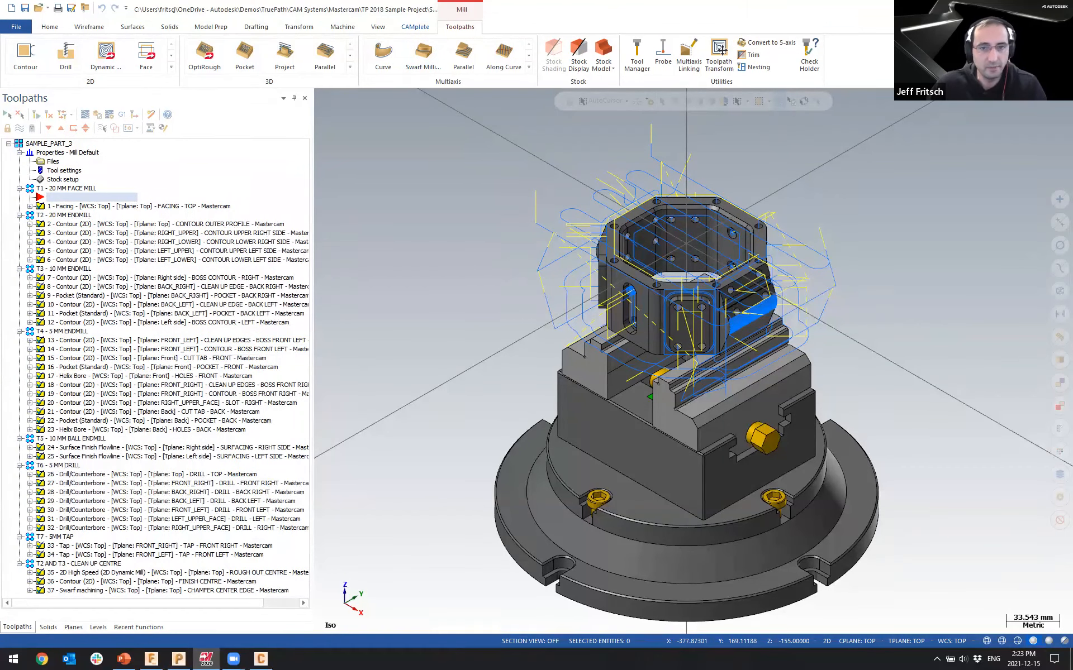
click(415, 27)
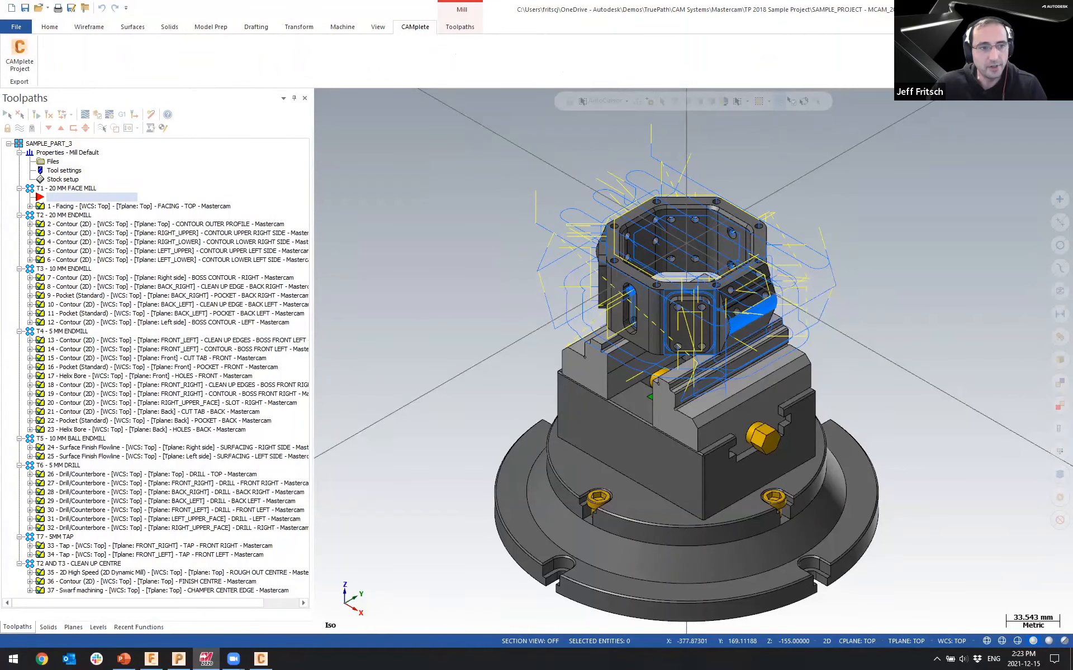
click(19, 53)
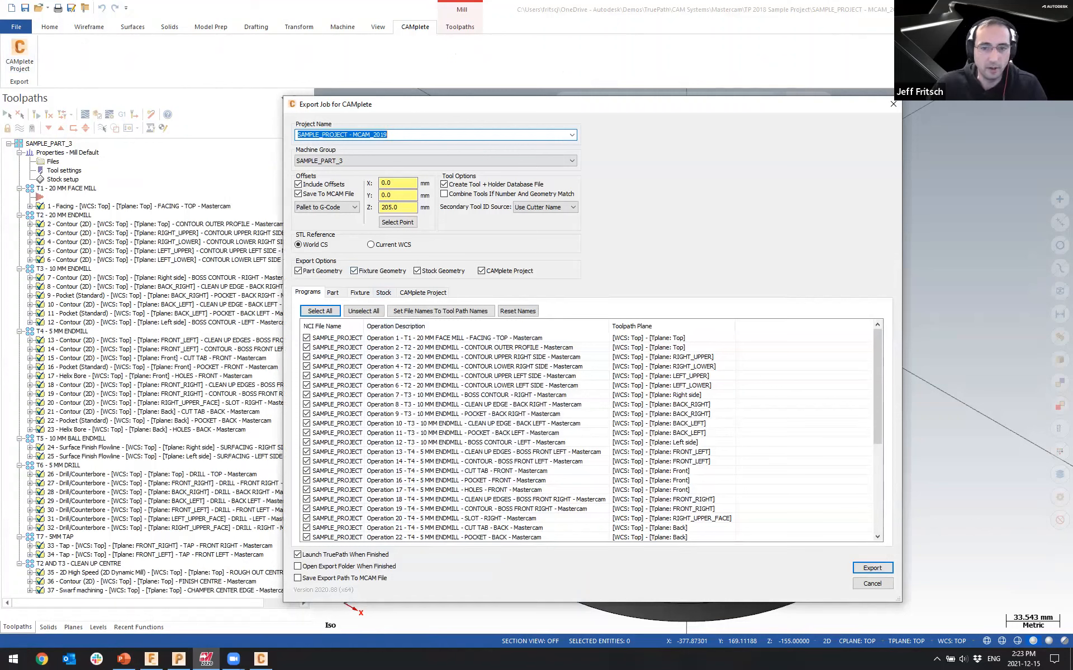
drag(403, 208, 357, 207)
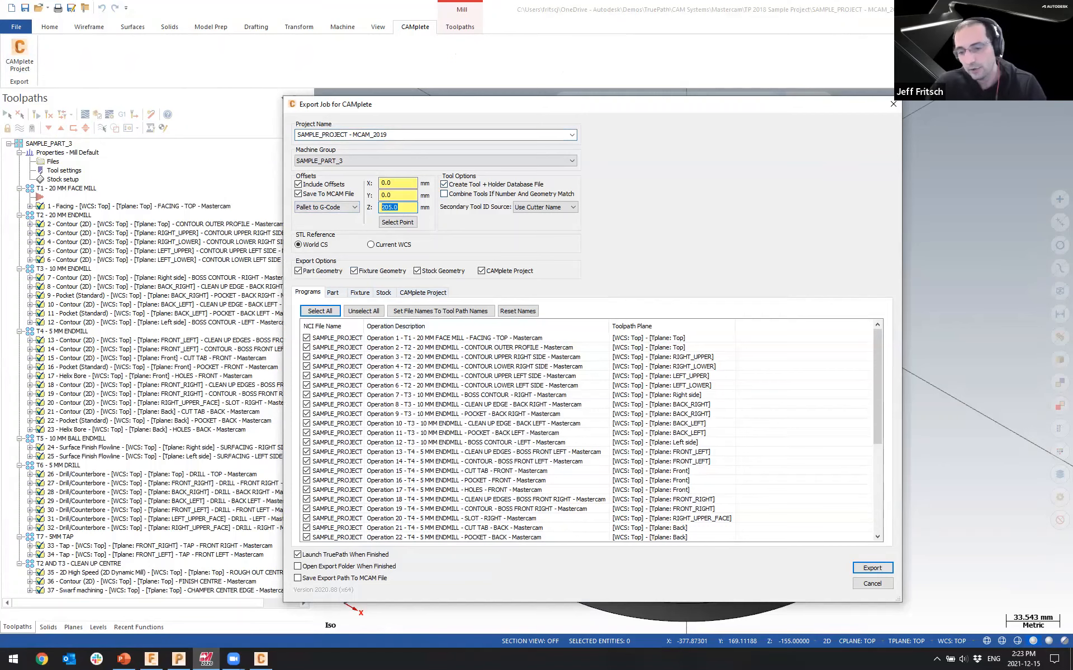
click(872, 584)
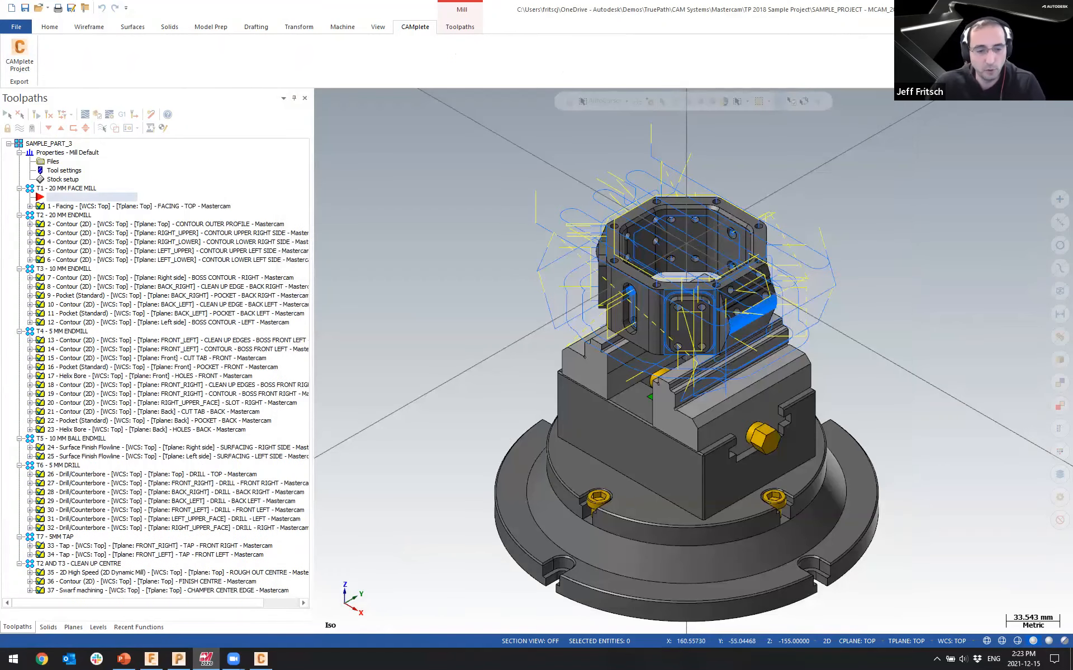
Switch back past PowerMill to the 1001 project in CAMplete TruePath
click(178, 659)
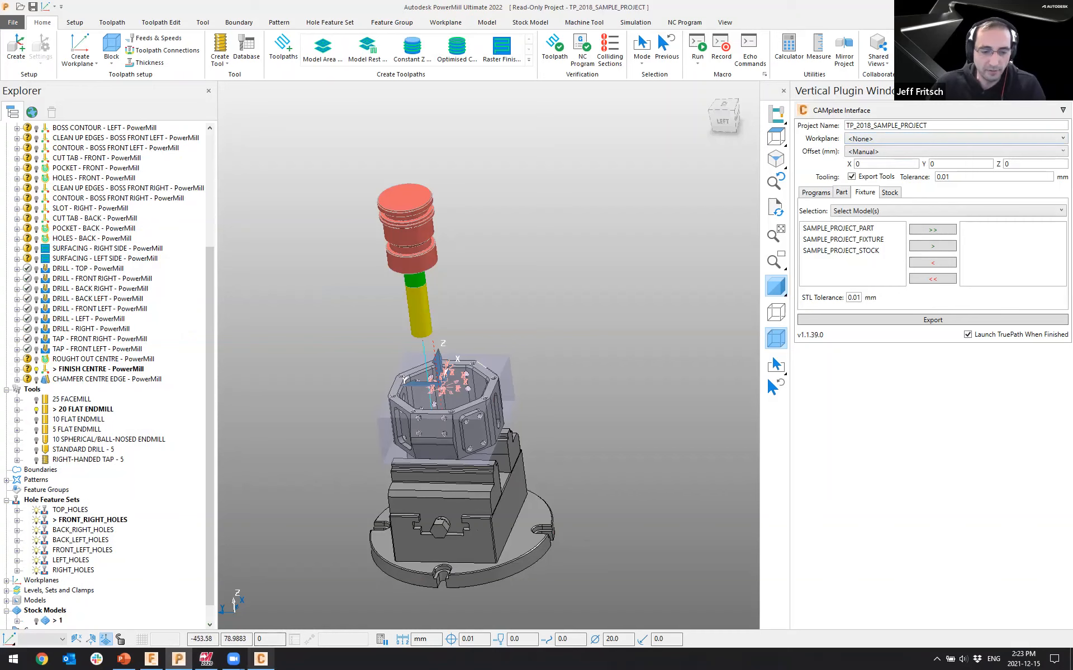
click(260, 659)
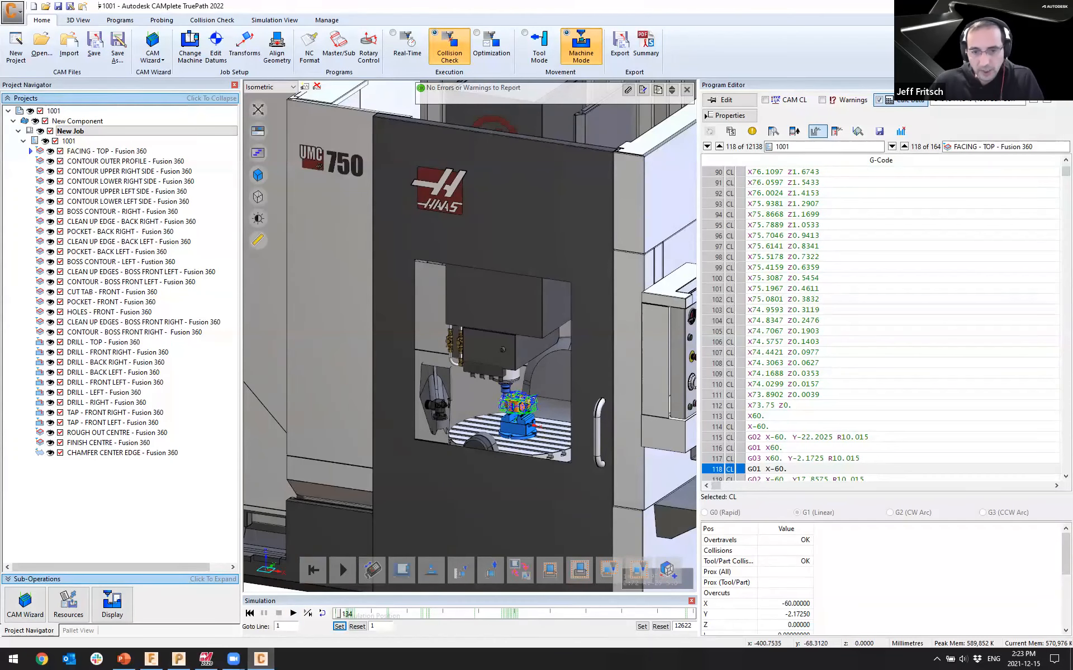
Delete the Fusion 360 operations from DRILL - TOP through CHAMFER CENTER EDGE from program 1001
middle_drag(434, 390, 461, 381)
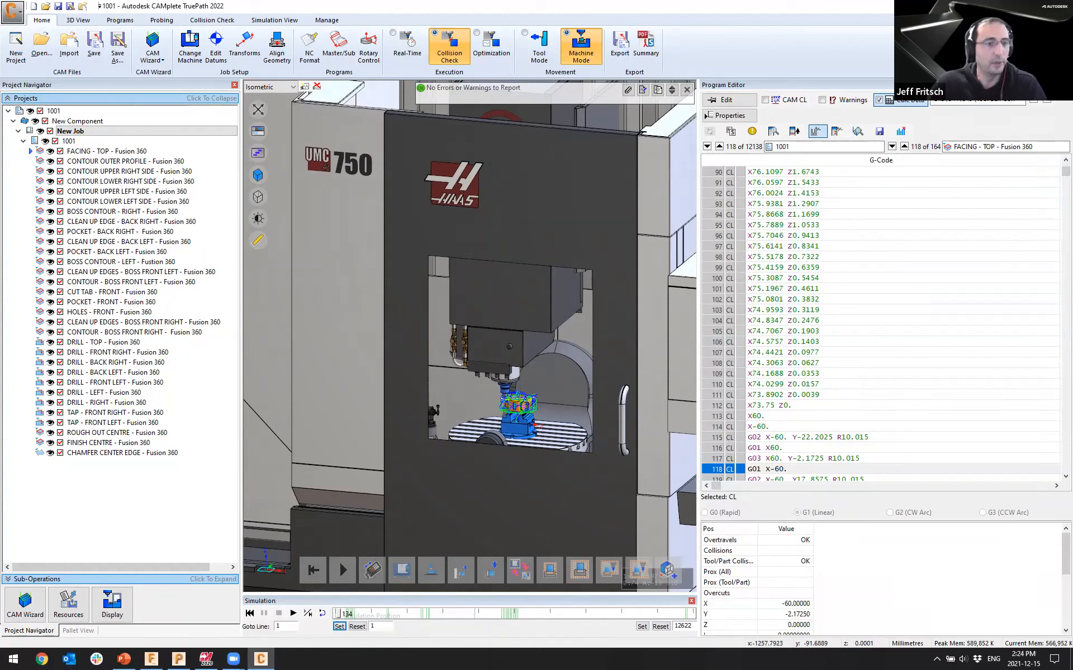
click(106, 152)
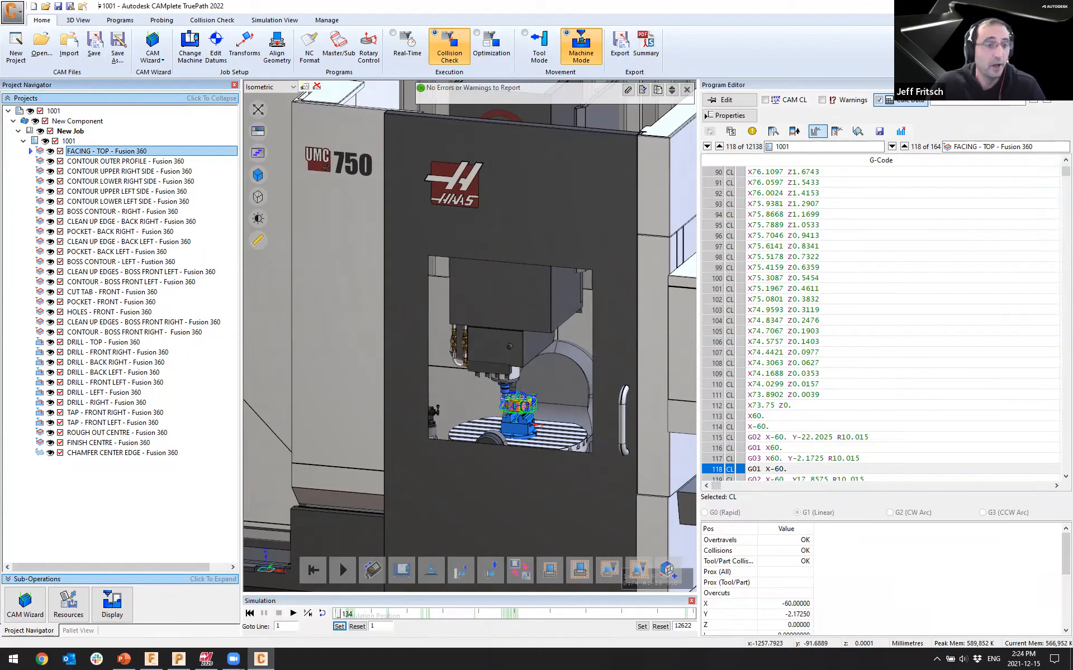
click(69, 142)
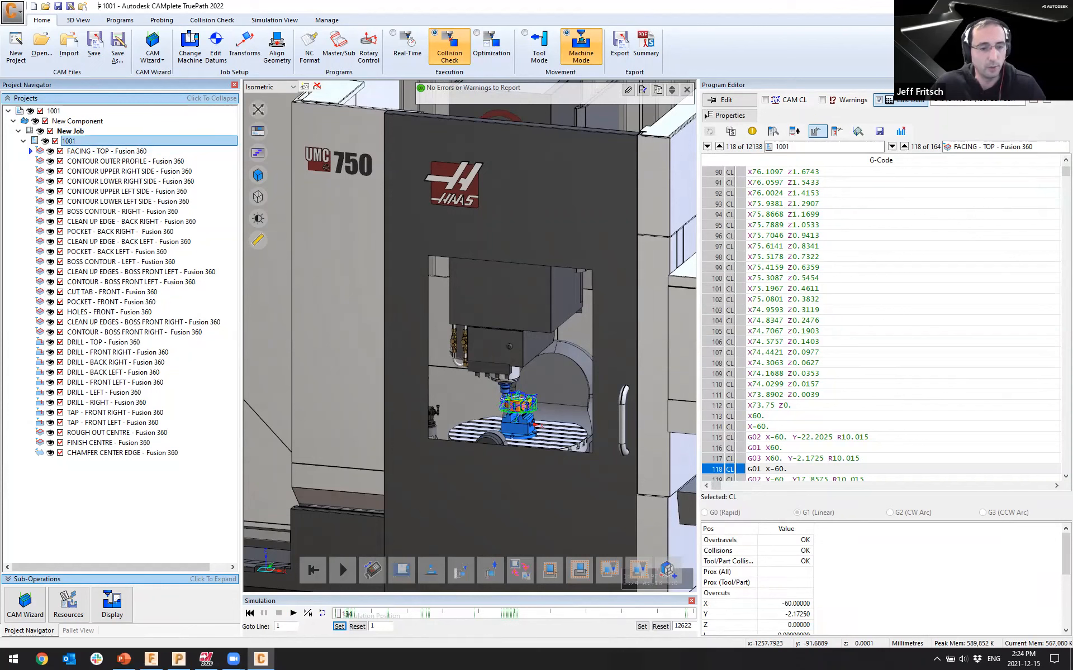
click(103, 343)
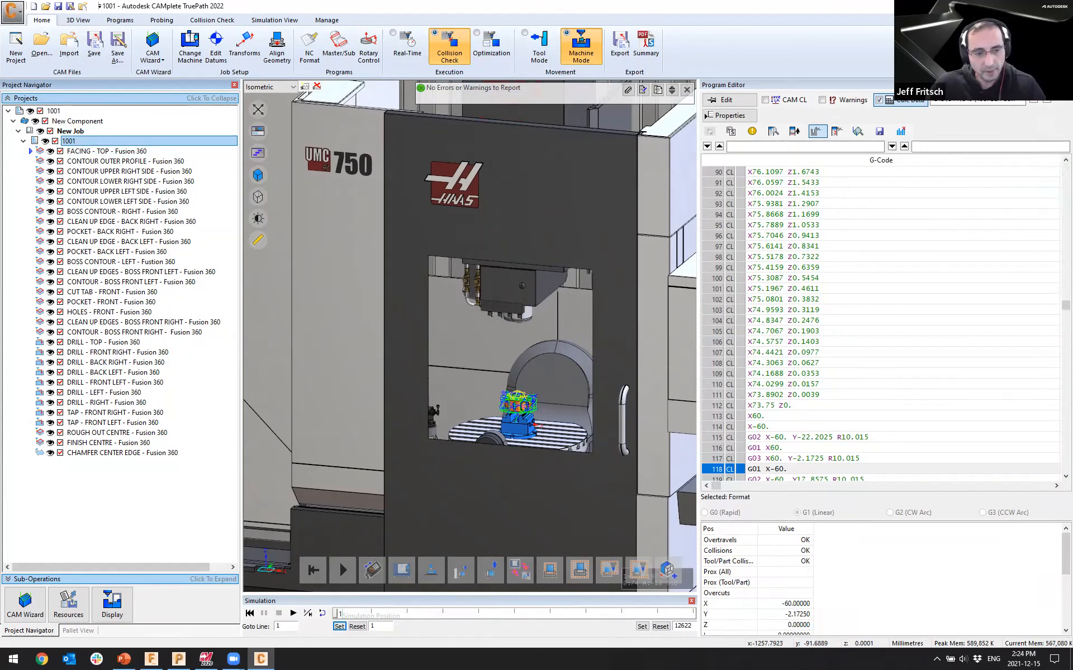
shift+click(123, 453)
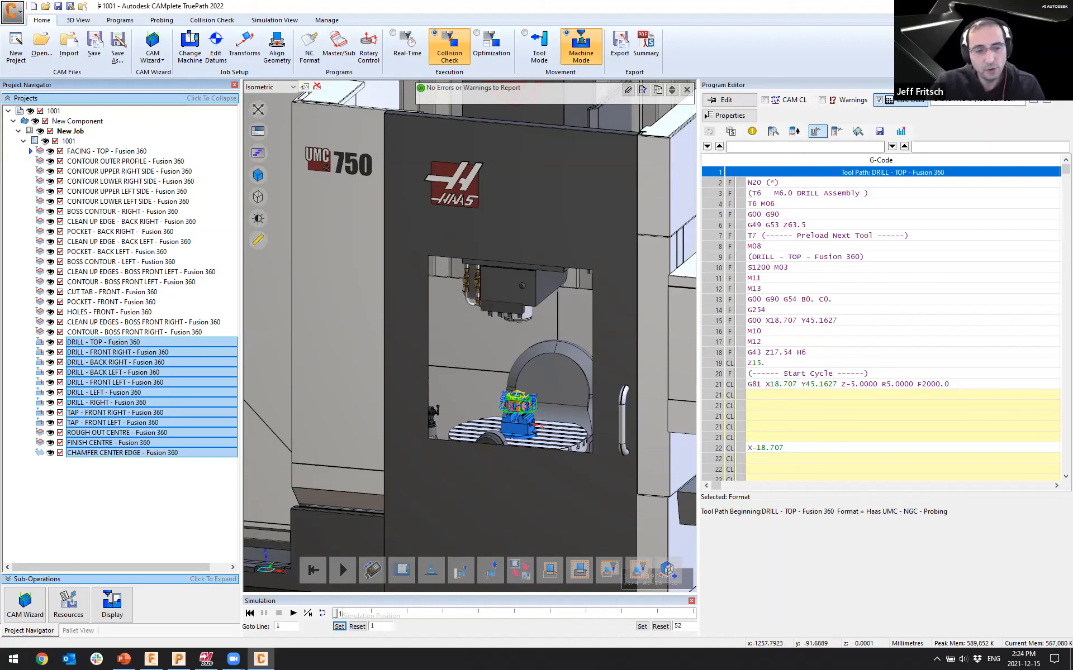
key(Delete)
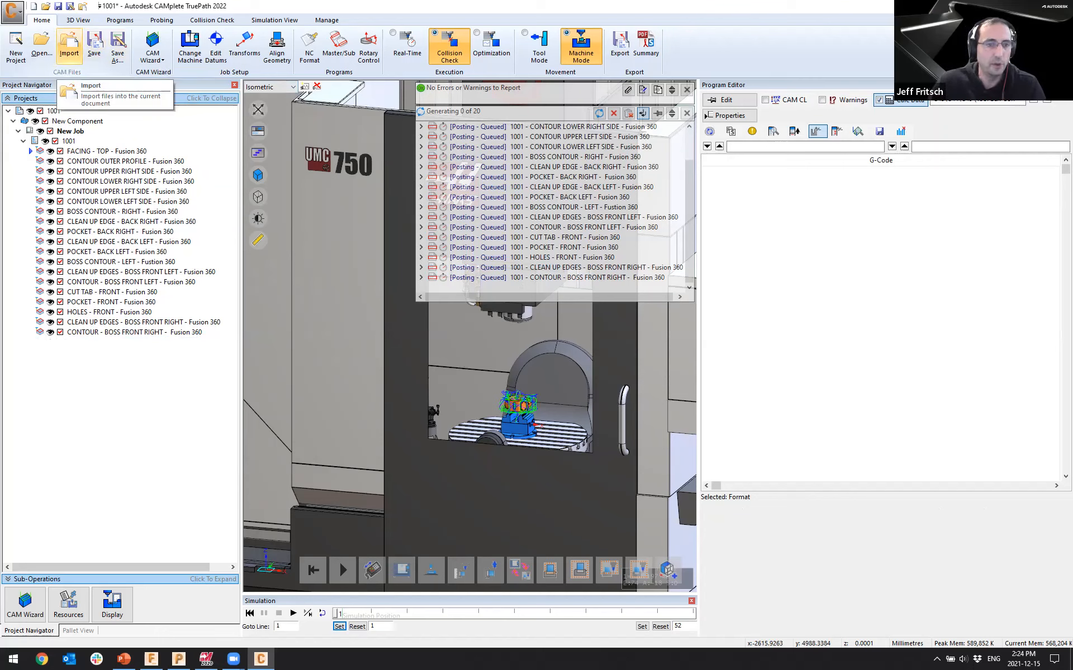
Start importing CAM files and browse to the Powermill TP 2018 Sample Project's New Project Wizard folder in CAM Systems
click(69, 47)
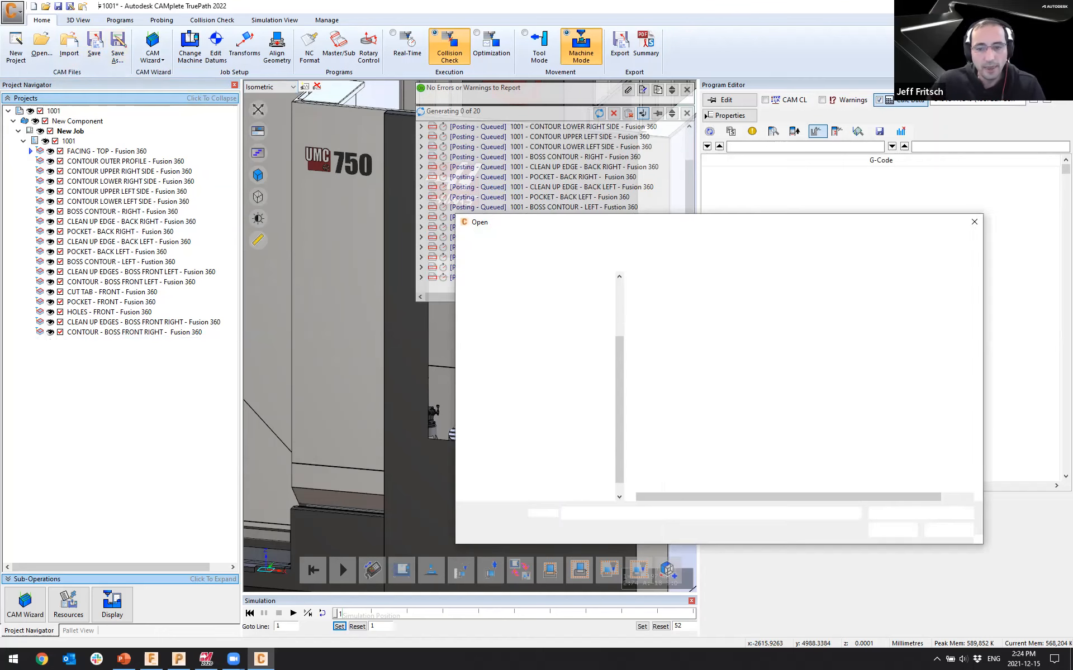
click(505, 326)
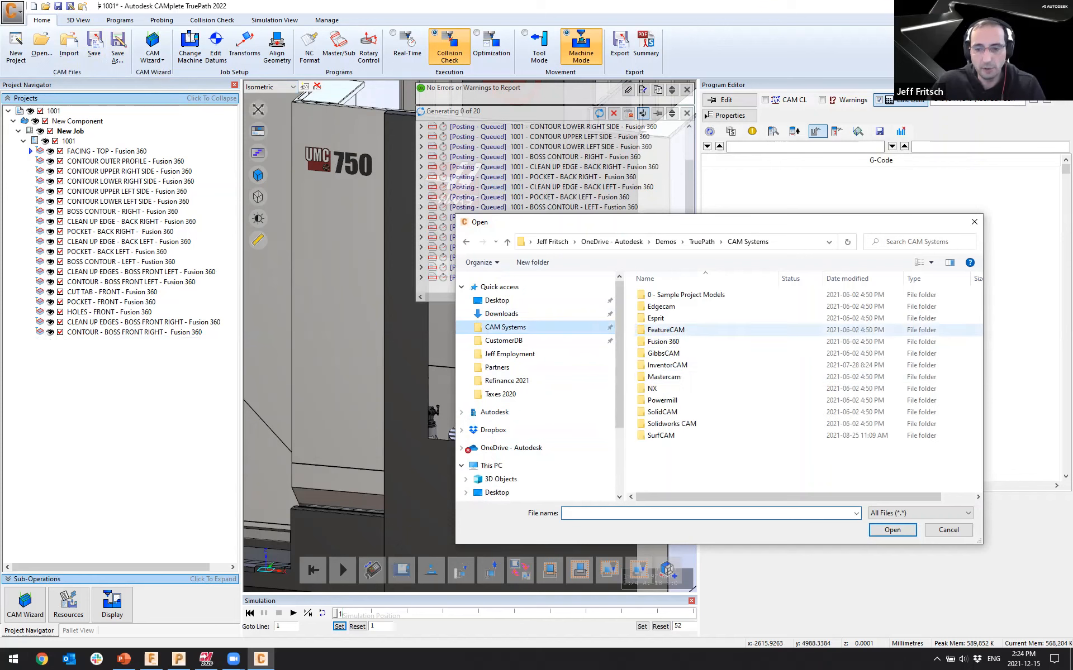
double_click(662, 400)
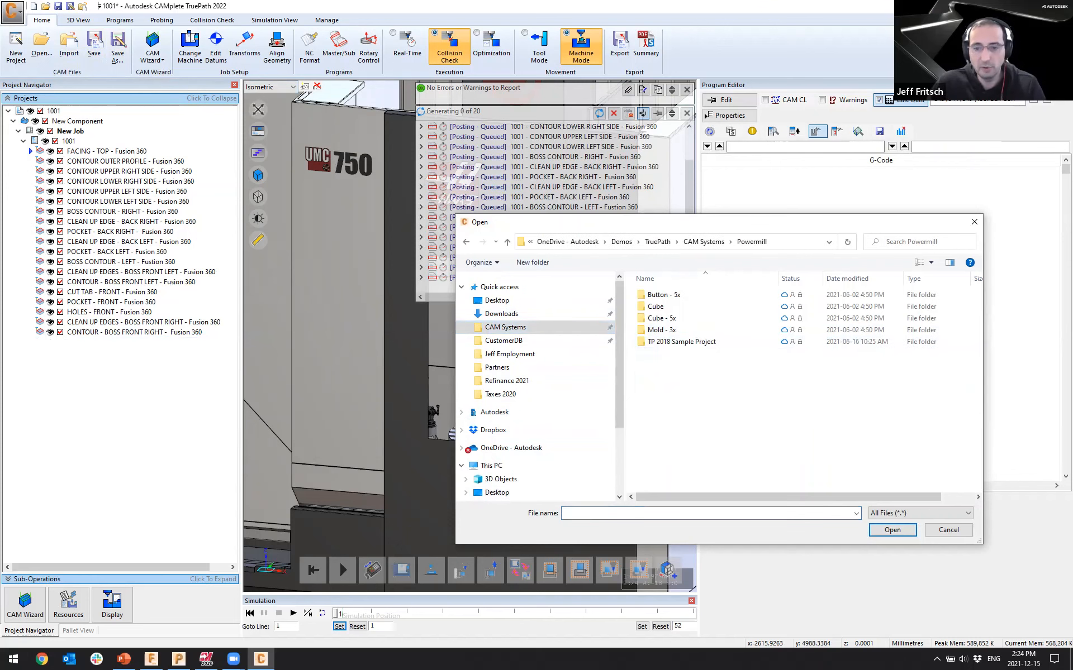
double_click(681, 341)
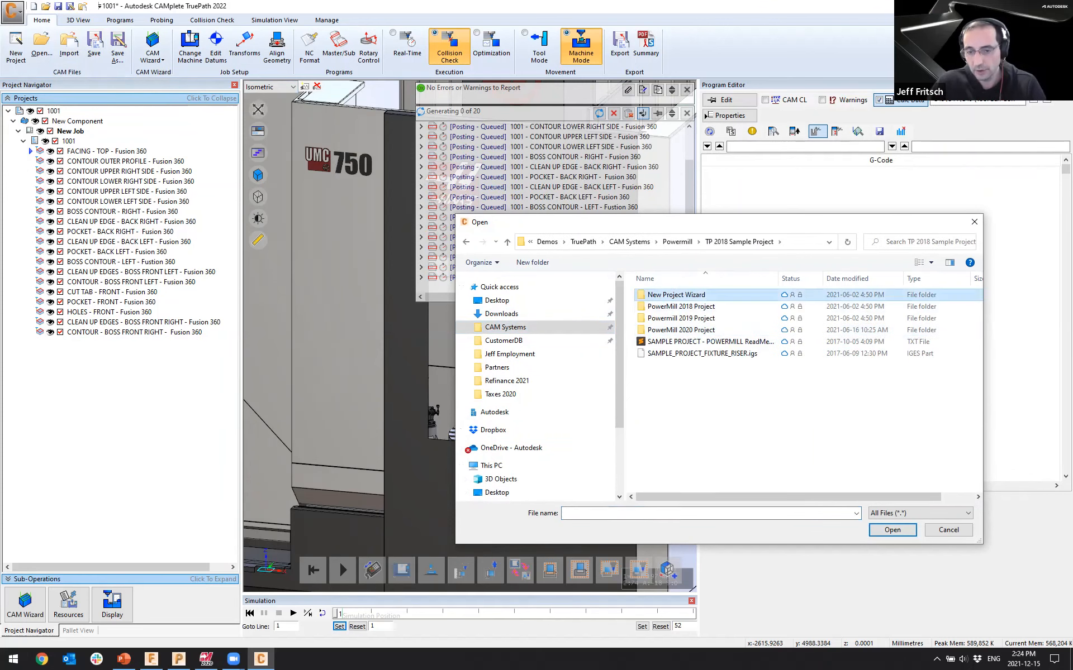
double_click(670, 295)
Import SAMPLE_PROJECT26.cut through SAMPLE_PROJECT33.cut into existing program 1001 and move the PowerMill operations directly after BOSS CONTOUR - RIGHT
scroll(682, 404, down, 6)
click(683, 438)
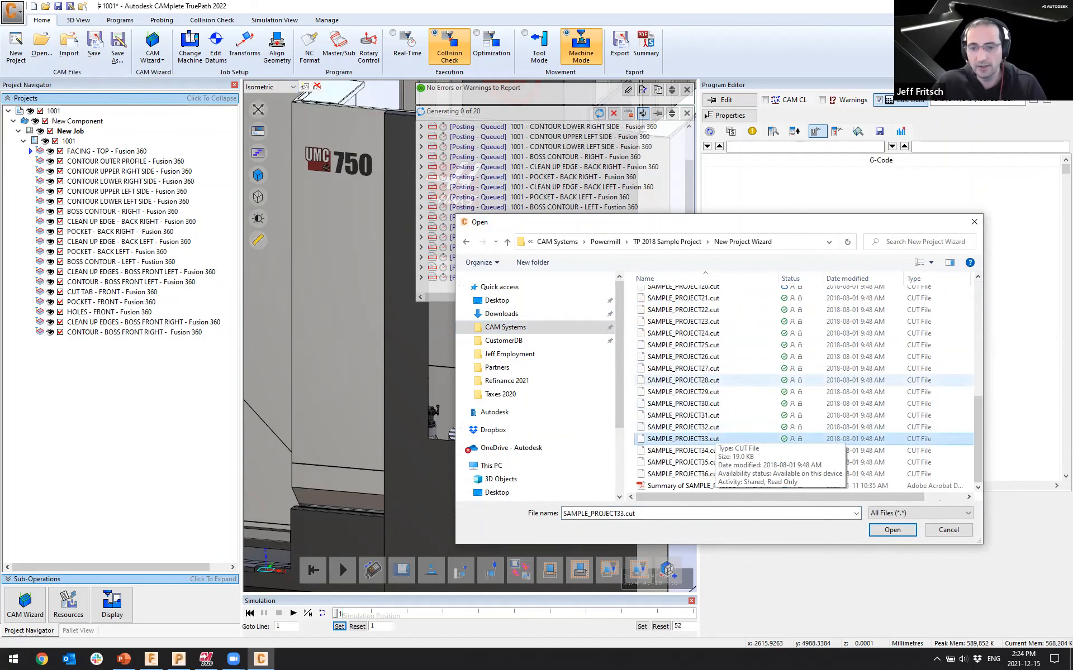
shift+click(683, 357)
click(893, 530)
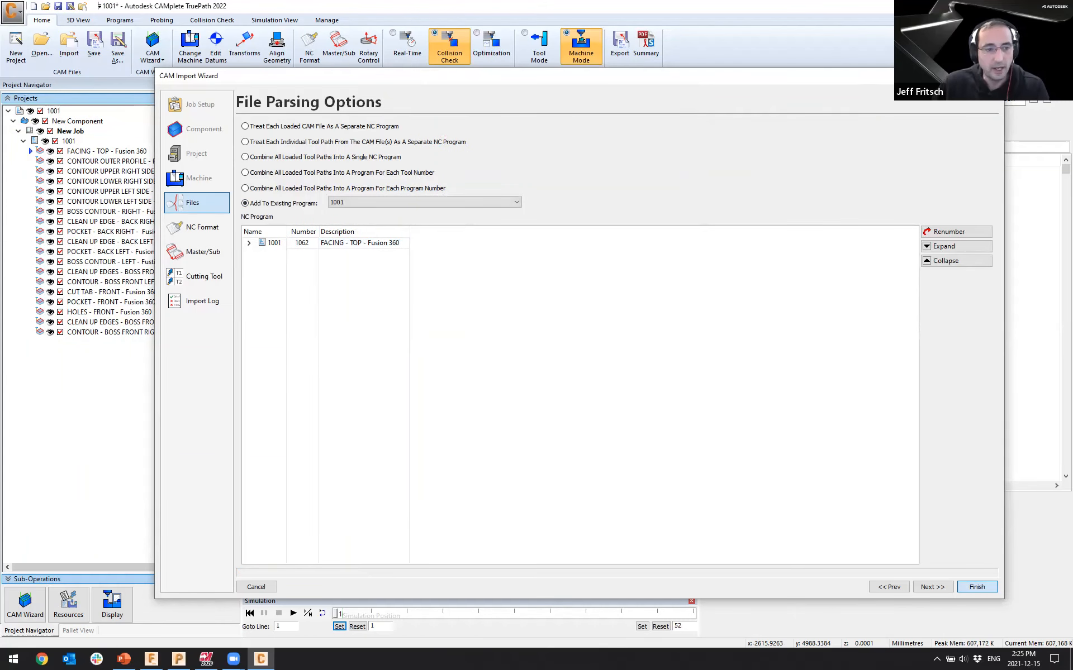
click(976, 587)
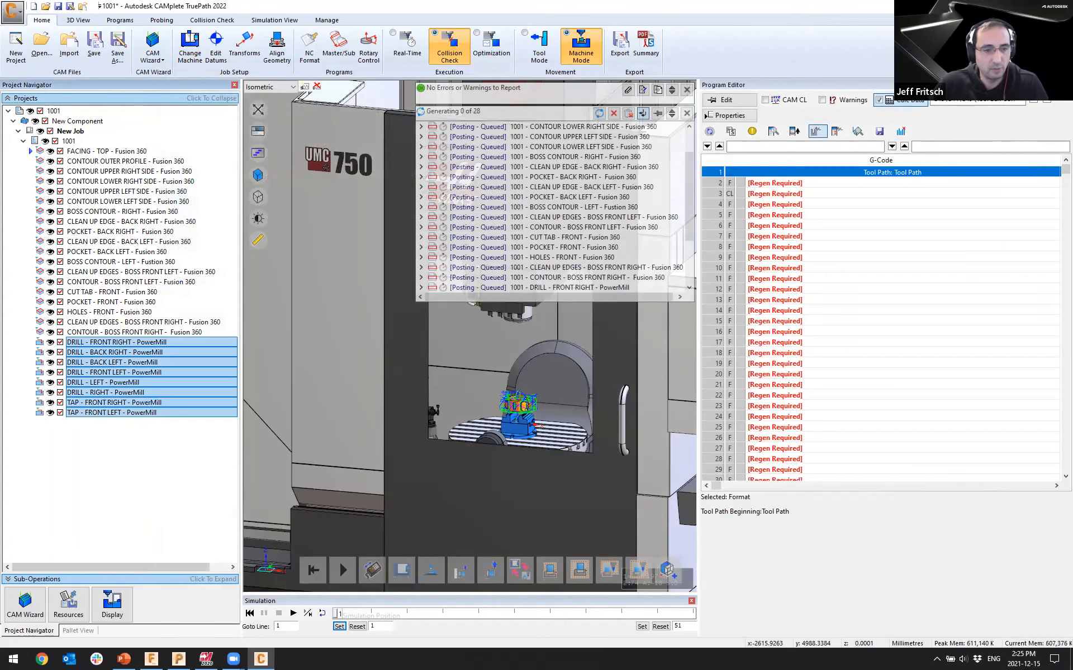
drag(139, 369, 159, 197)
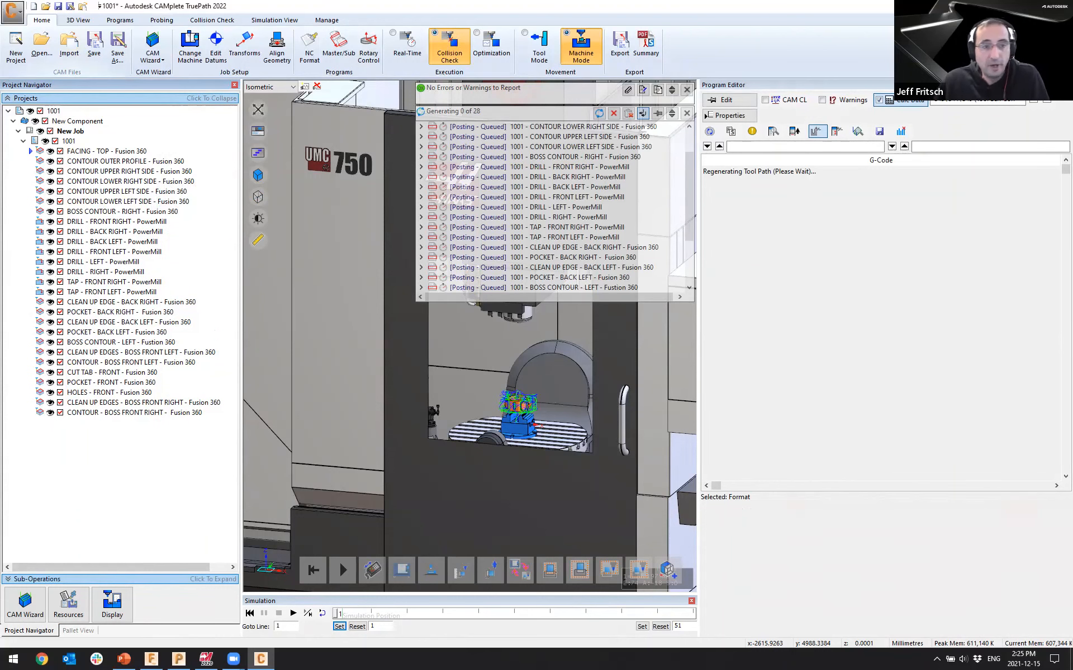
Import the NX file SAMPLE_PROJECT - 5 Axis ONLY.cls from its TP 2018 Sample Project folder into existing program 1001
key(ctrl+o)
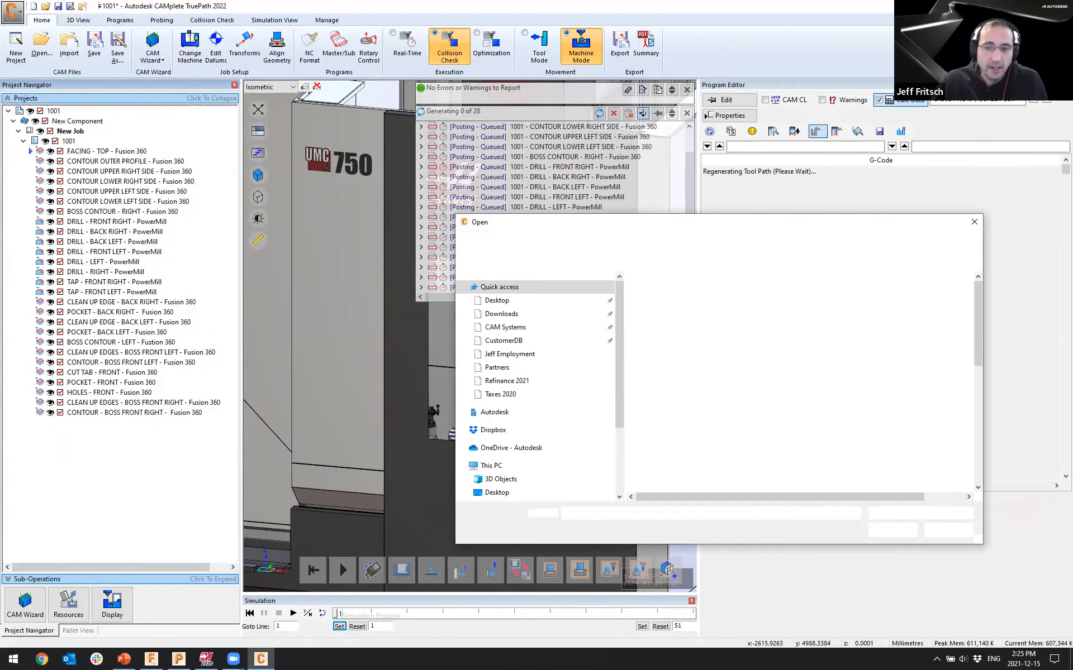
click(557, 242)
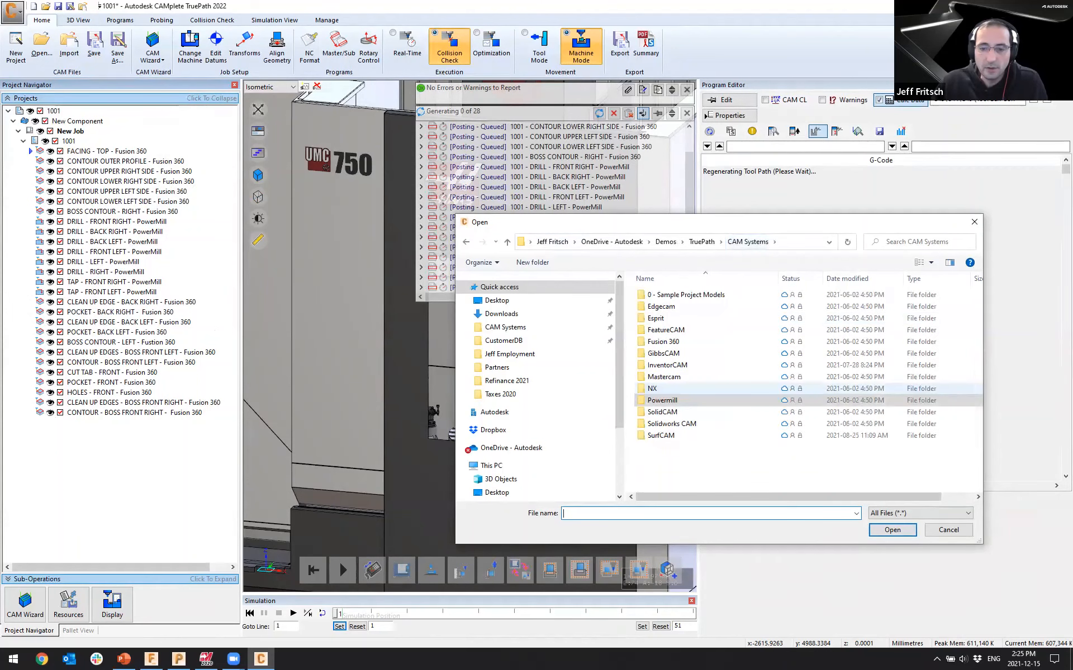
double_click(652, 388)
double_click(681, 330)
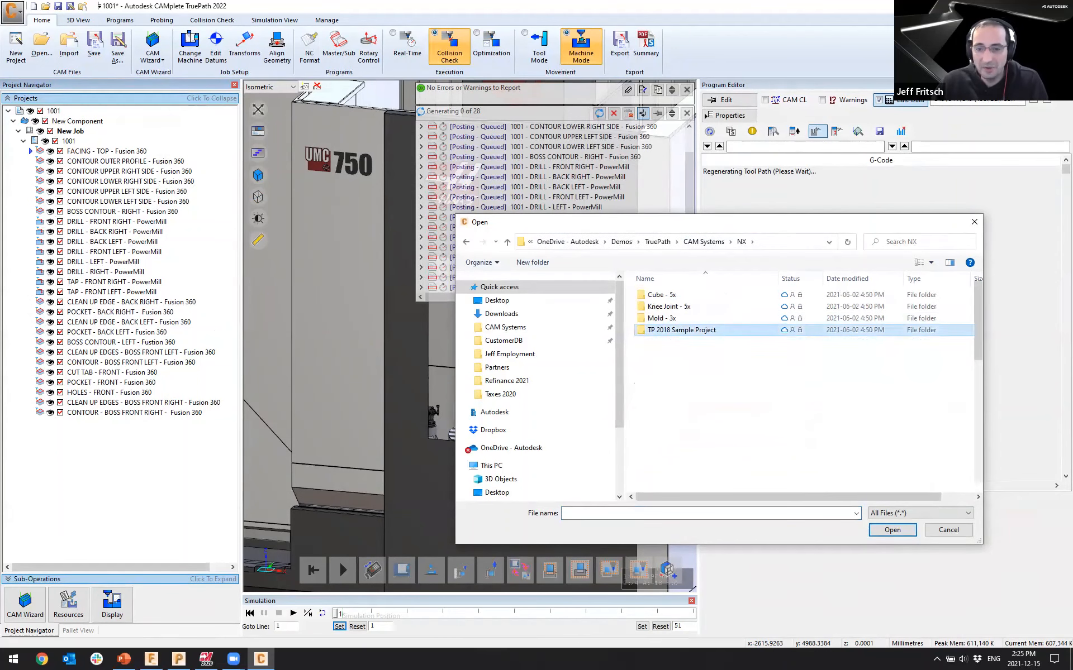
double_click(676, 294)
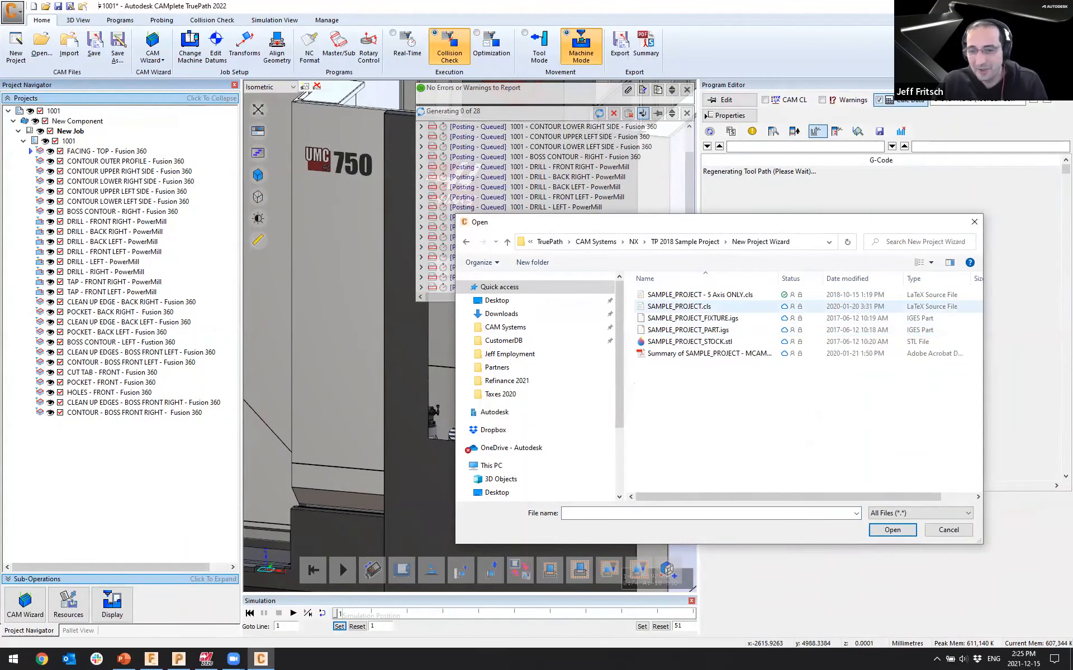
click(698, 294)
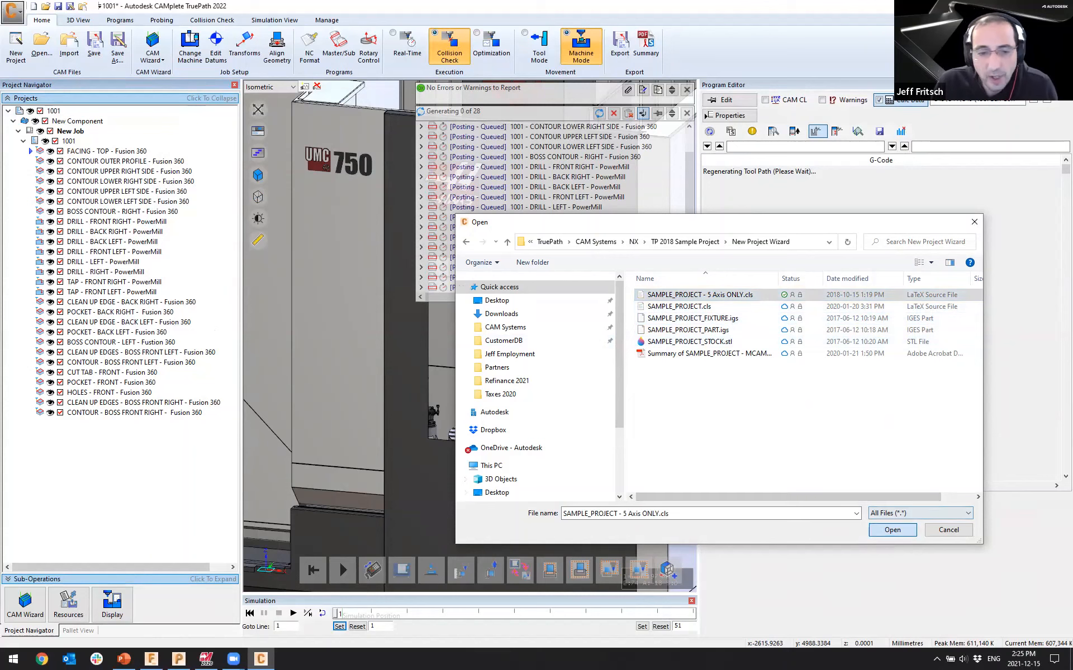
click(892, 529)
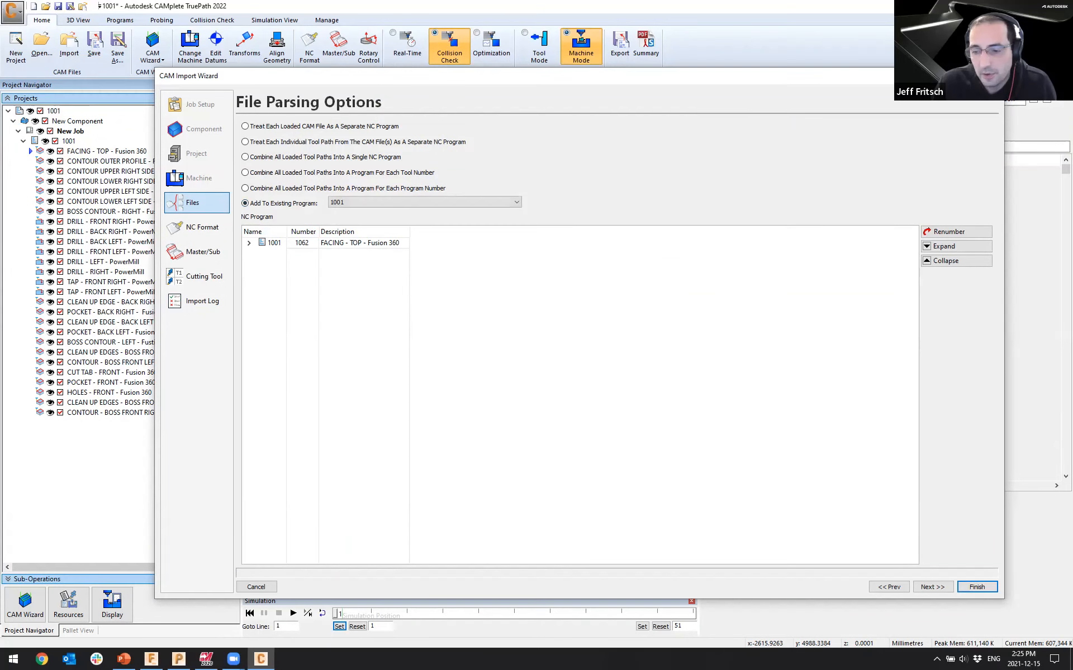
click(977, 587)
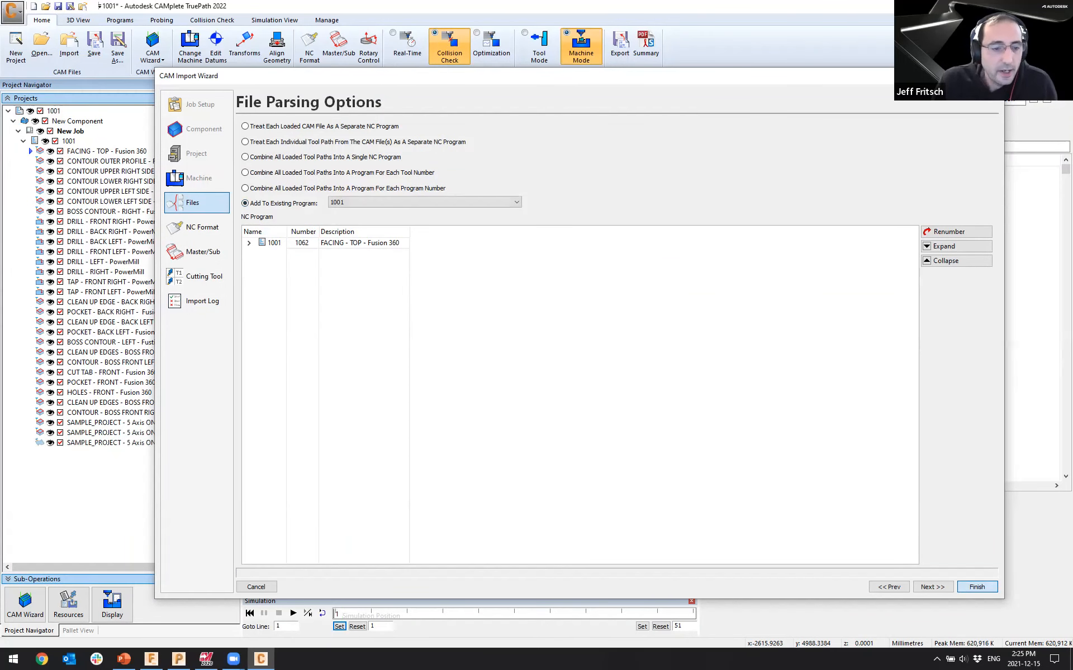
Review and dismiss the document error and tool conflict warnings, and close the operation generation report
click(503, 369)
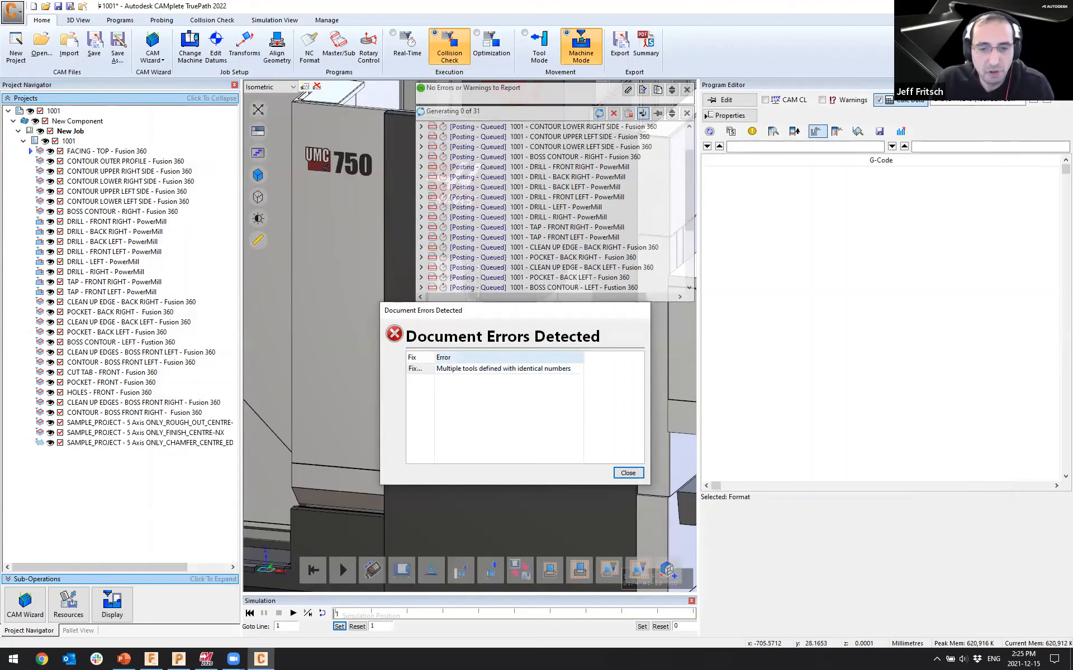
click(503, 369)
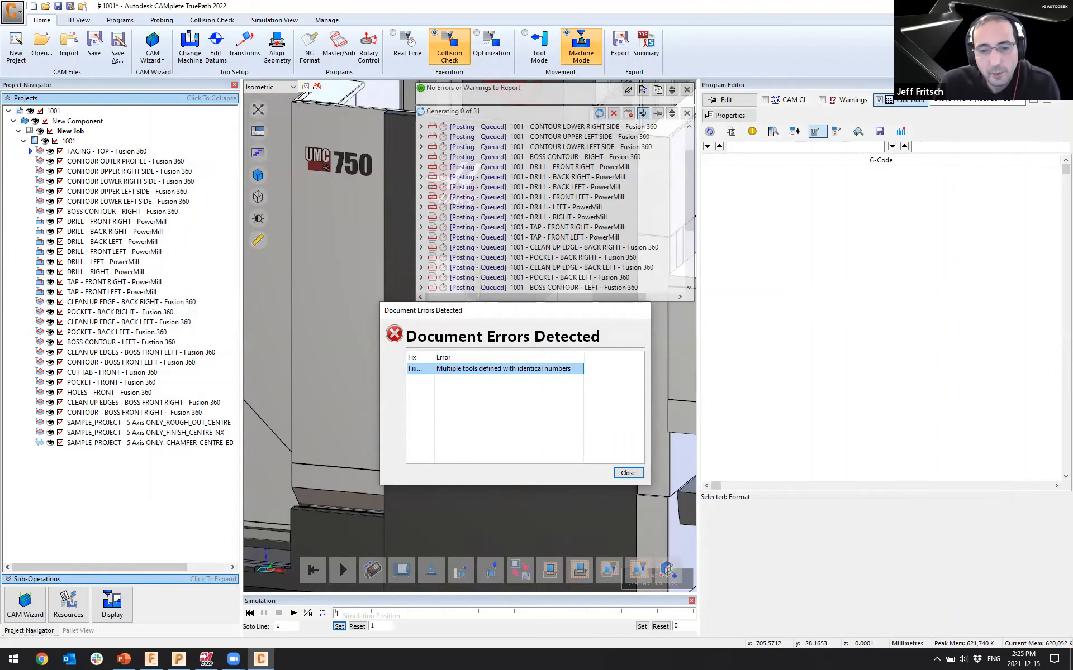
click(628, 474)
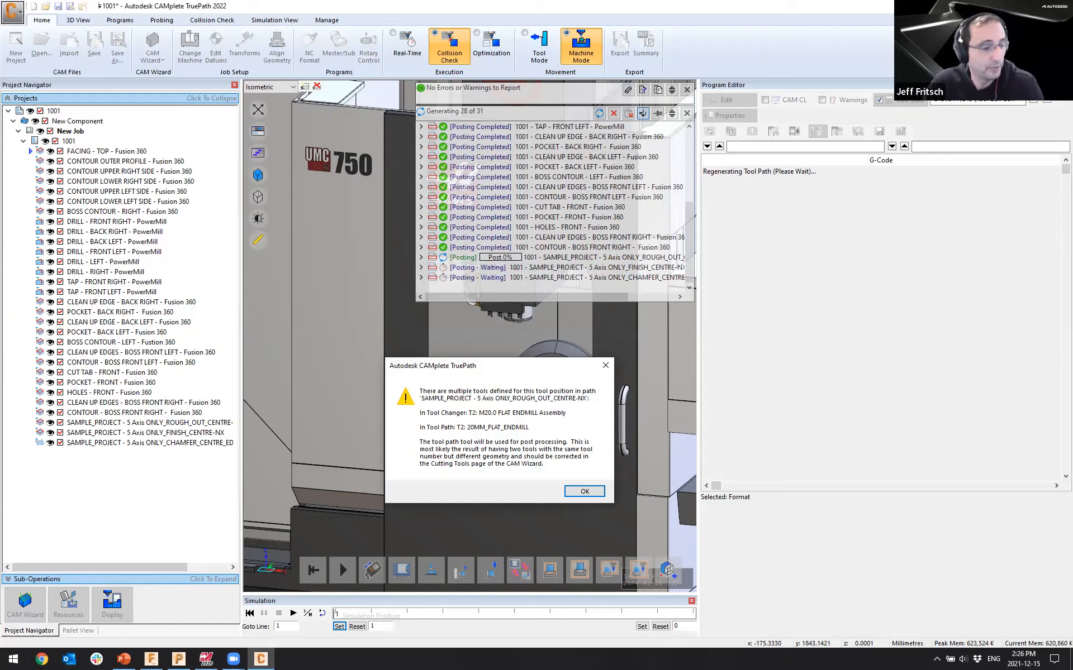
key(Return)
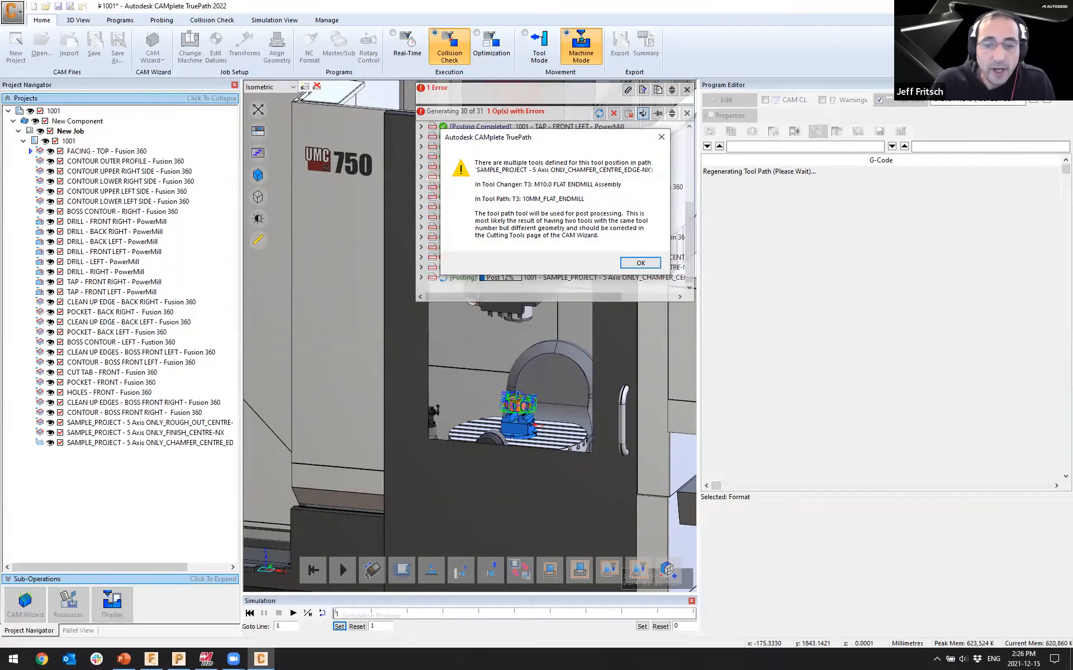
key(Return)
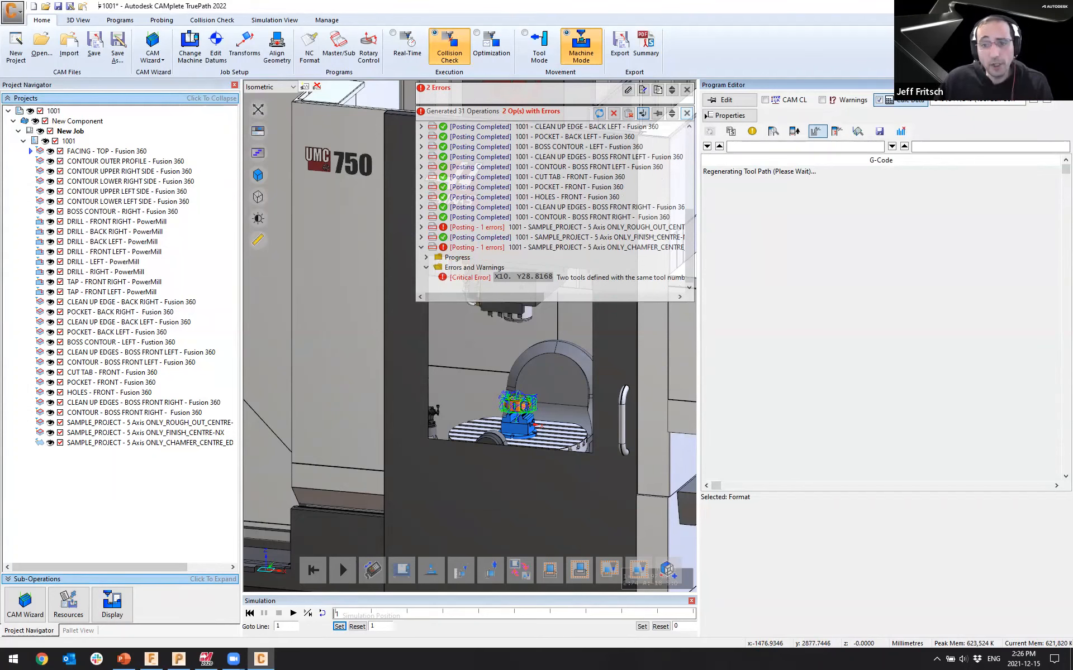
click(686, 113)
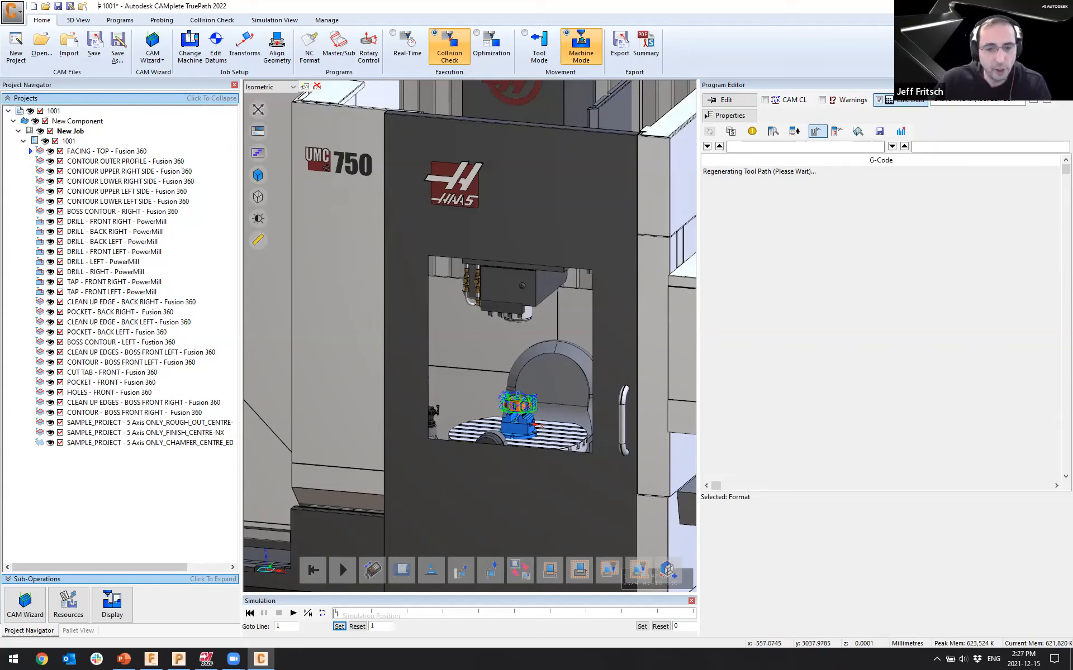
Open the CAM Wizard and review the tilt angle options for program 1001's rotary and tilt axes
scroll(423, 438, down, 2)
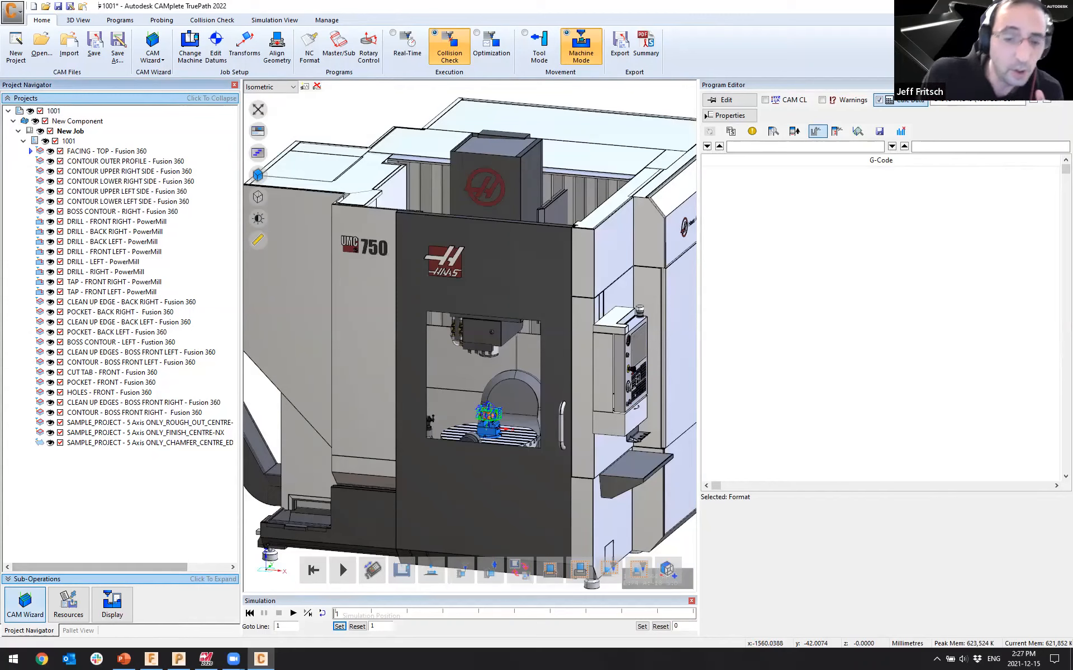
click(26, 603)
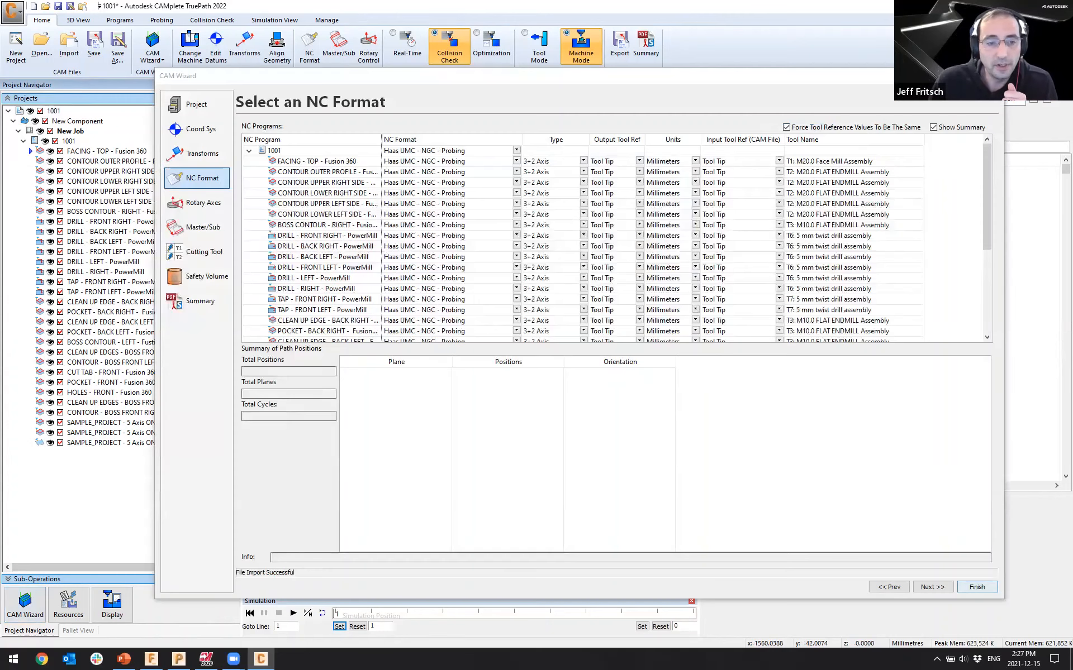
click(201, 203)
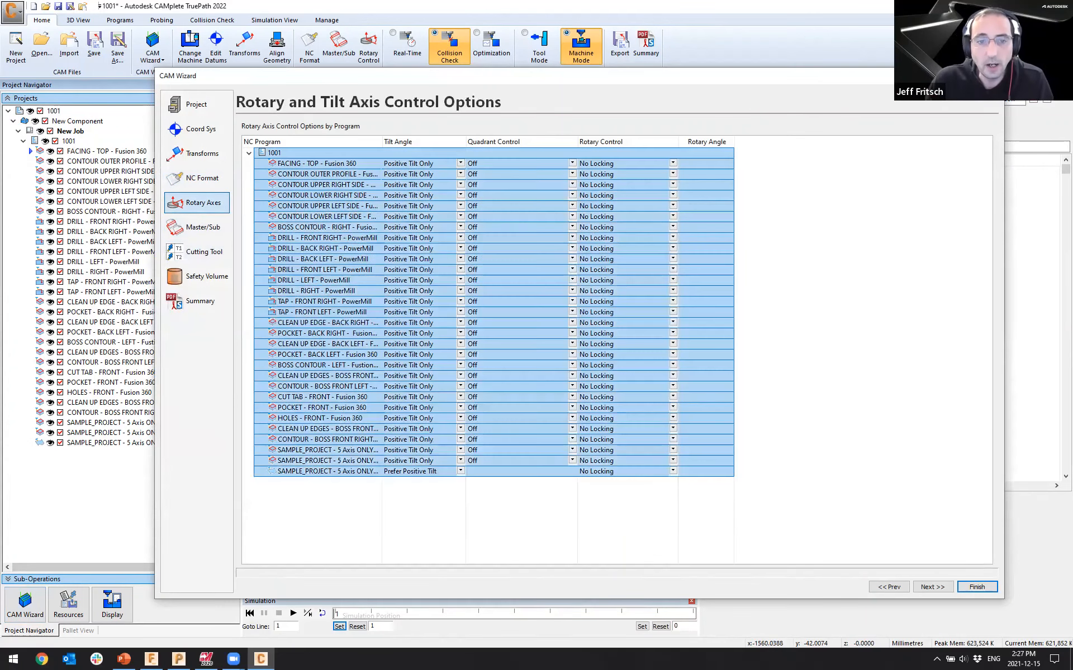
click(460, 164)
click(425, 153)
Renumber the duplicate cutting tools, setting 20MM_FLAT_ENDMILL to tool 12 and 10MM_FLAT_ENDMILL to tool 13
click(198, 252)
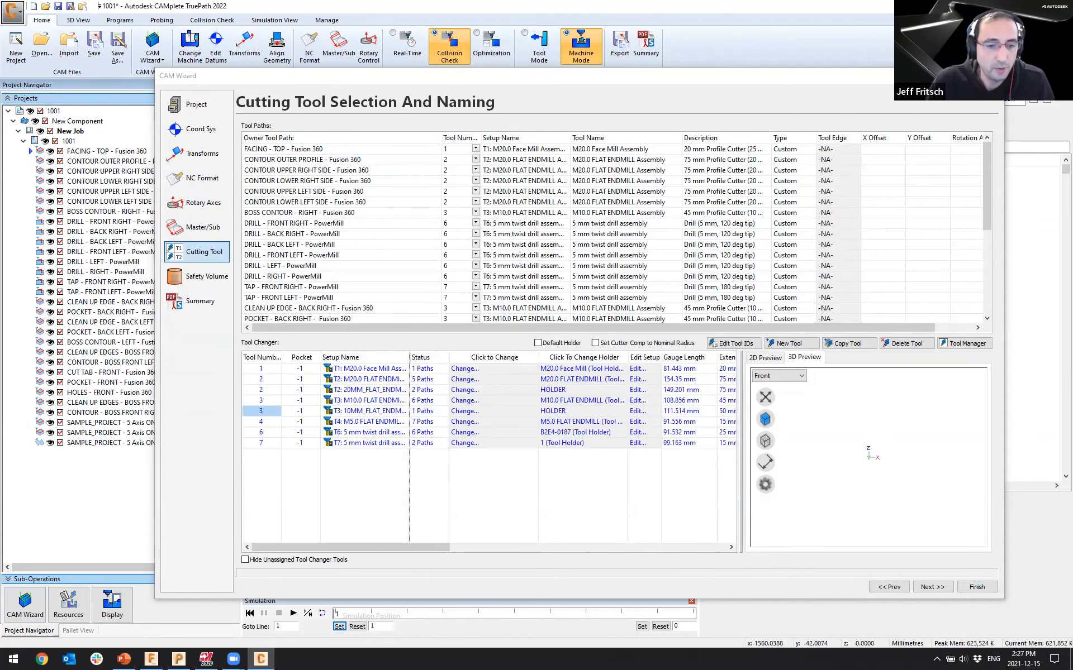
click(262, 390)
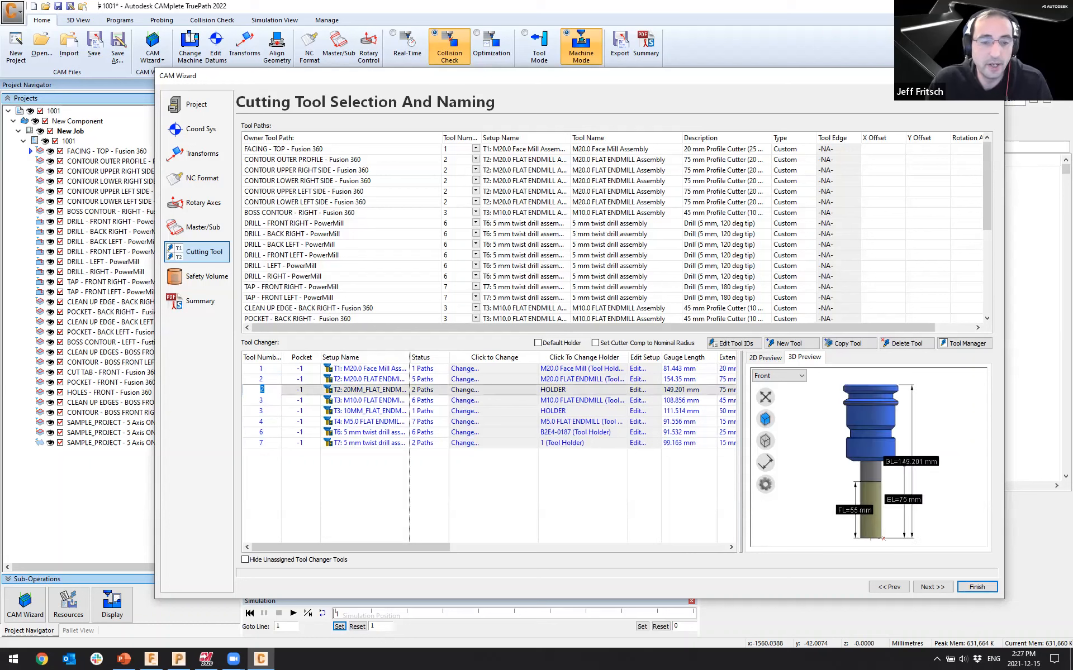
text(12)
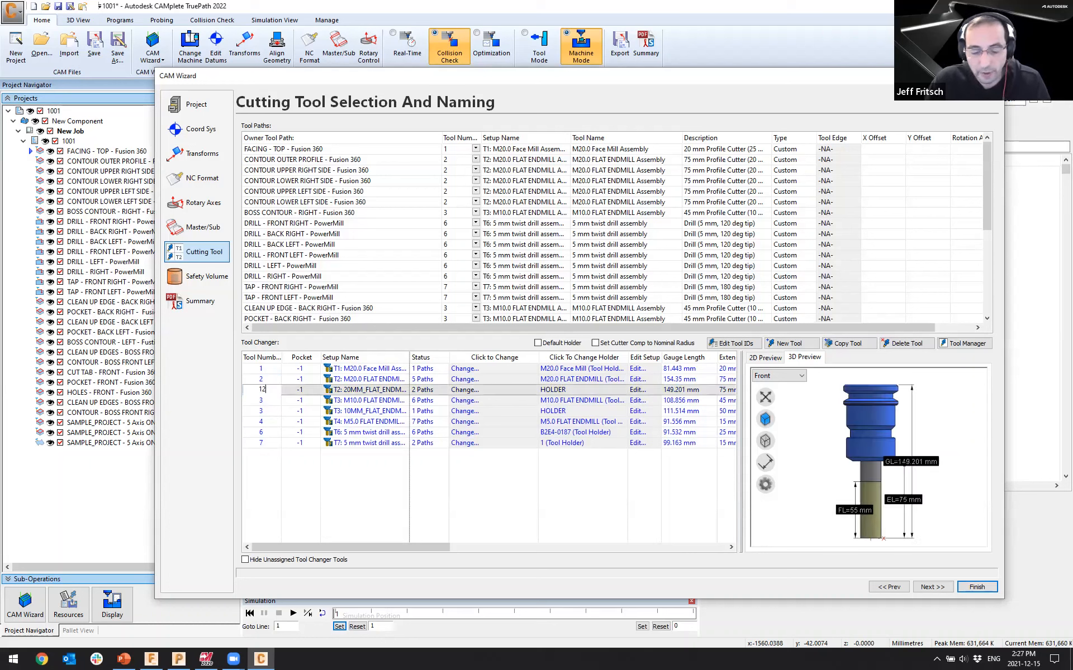
click(262, 411)
text(13)
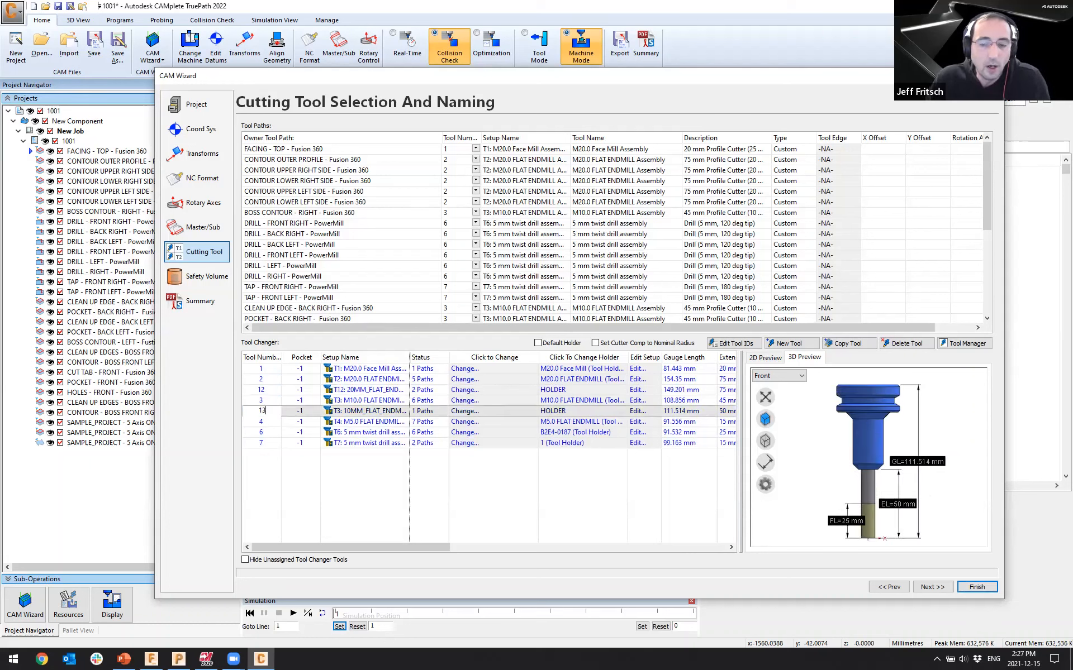
key(Return)
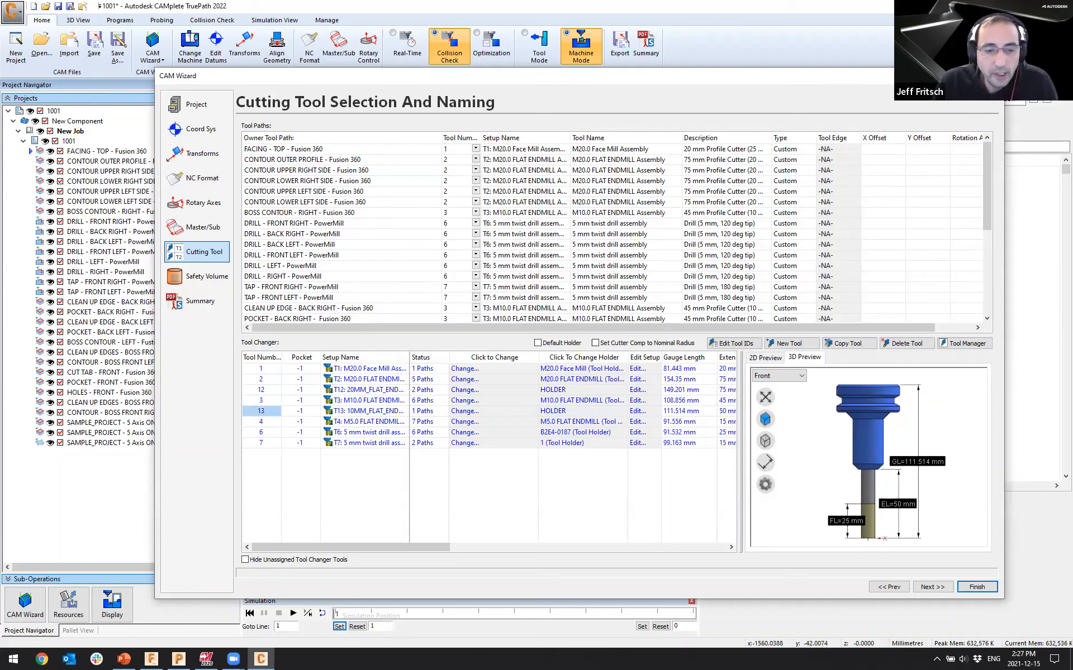
Review the tool numbers assigned to all tool paths and finish the CAM Wizard
click(341, 309)
scroll(342, 215, down, 5)
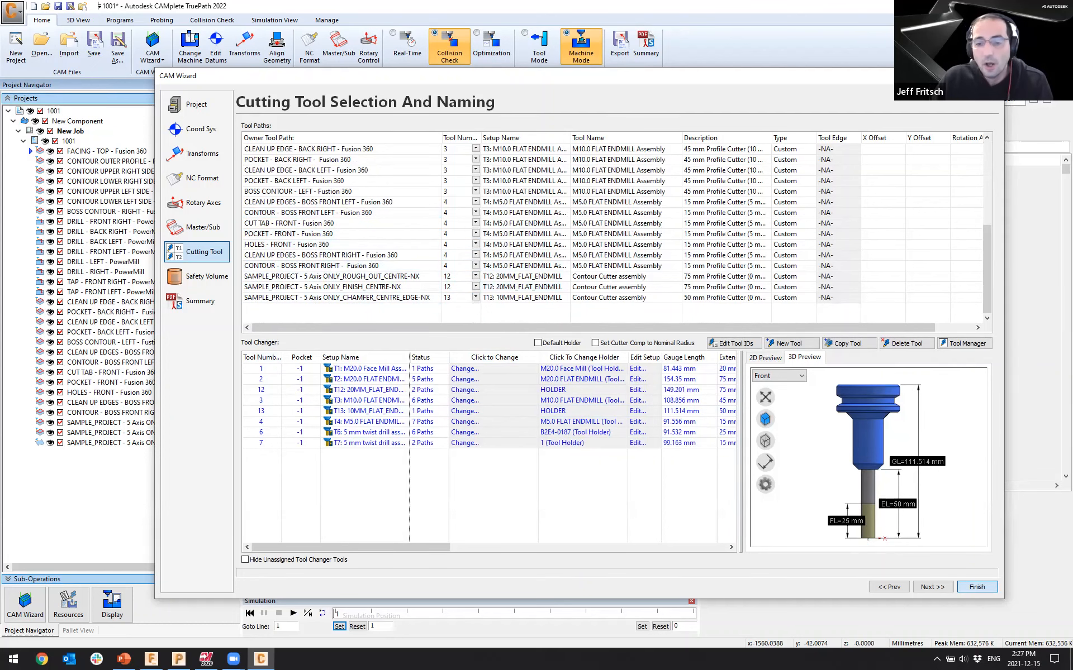
click(977, 587)
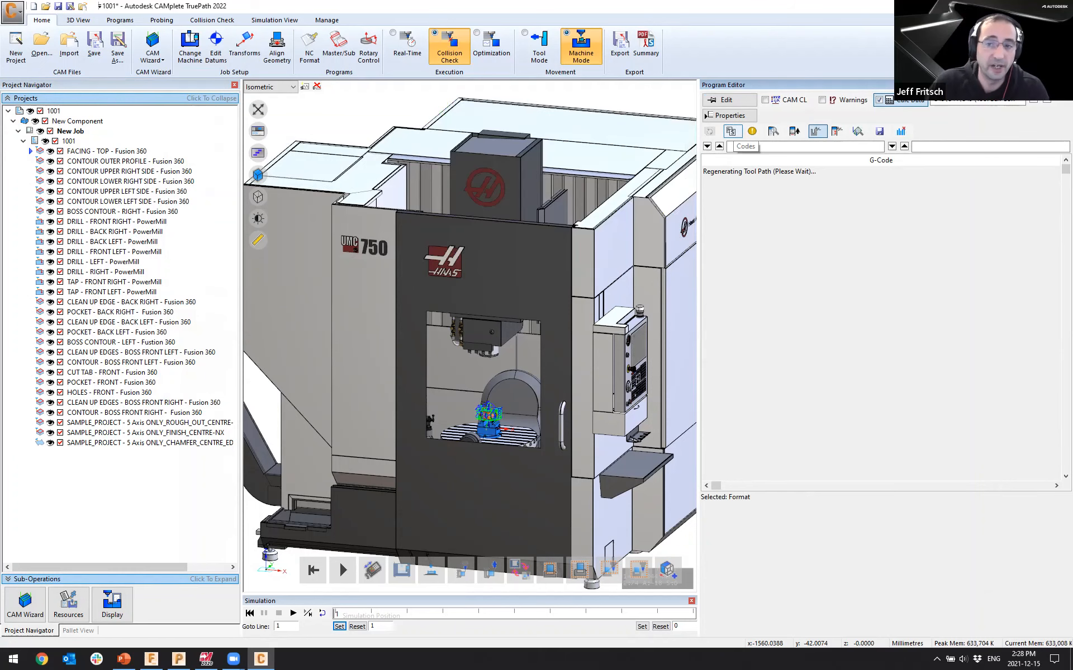
In the Code Navigator, set the spindle speed of the five CONTOUR operations from OUTER PROFILE to LOWER LEFT SIDE to S5500
click(730, 131)
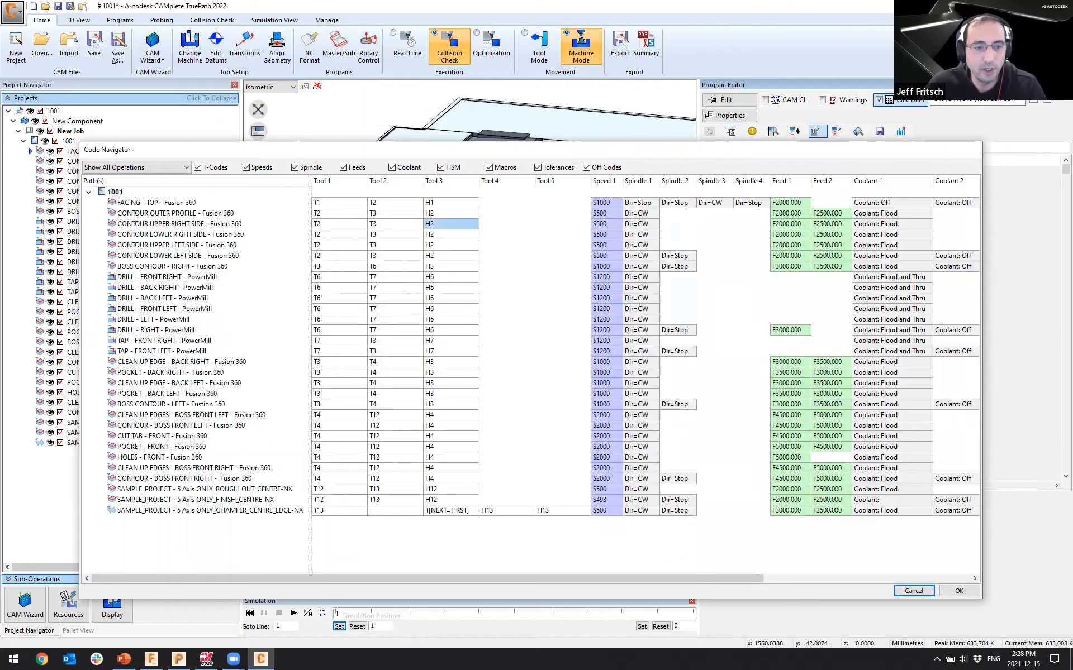
click(178, 214)
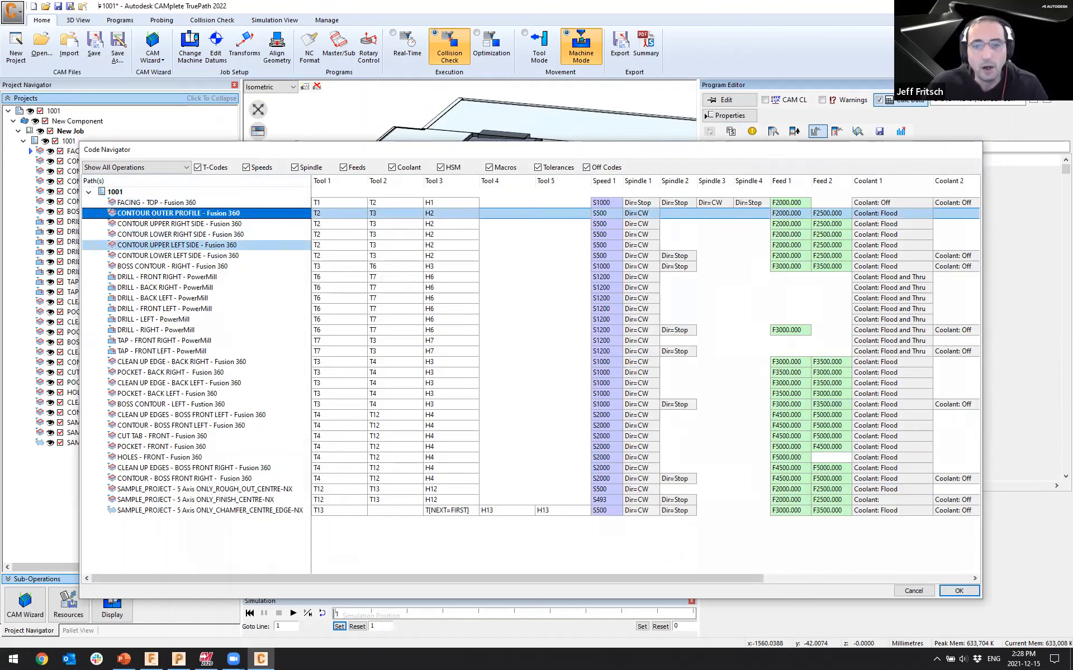
shift+click(177, 245)
shift+click(559, 256)
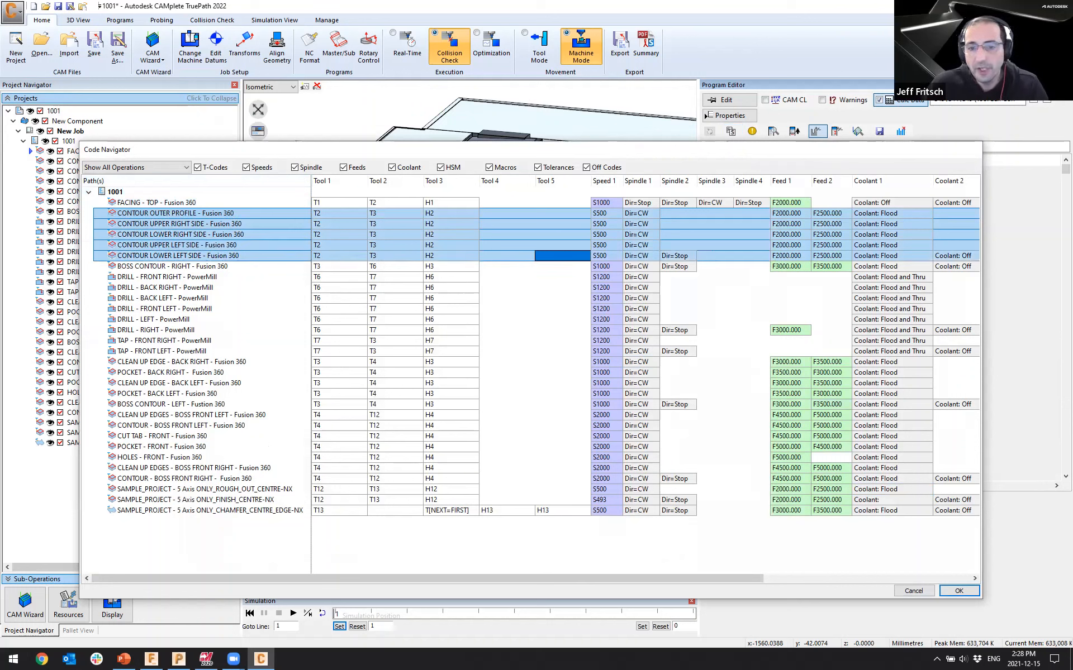
double_click(600, 255)
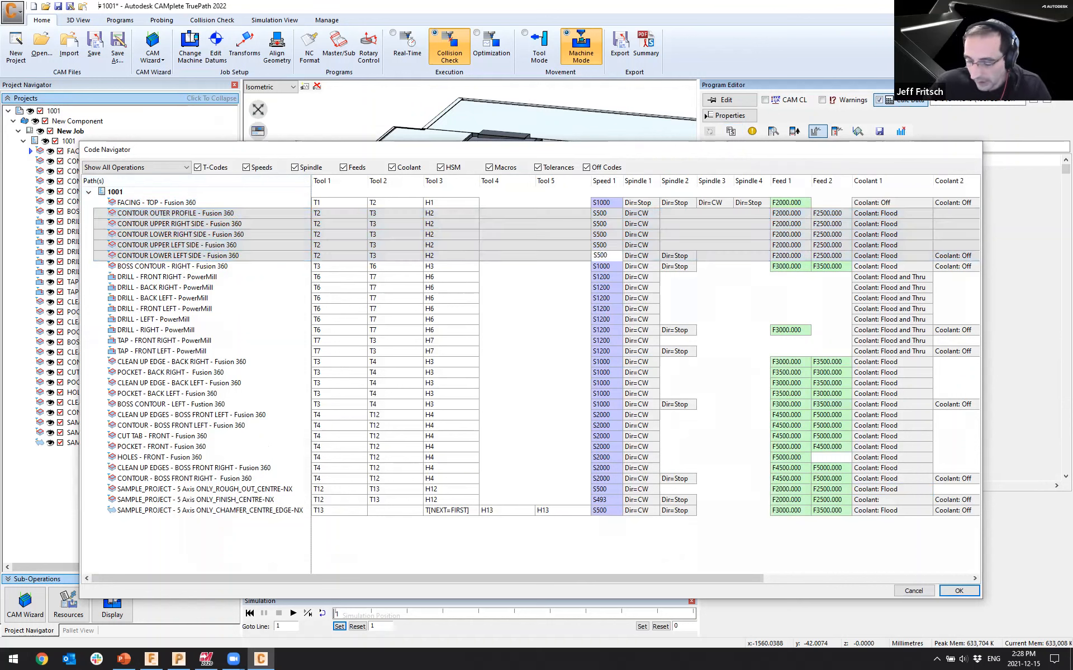
key(Return)
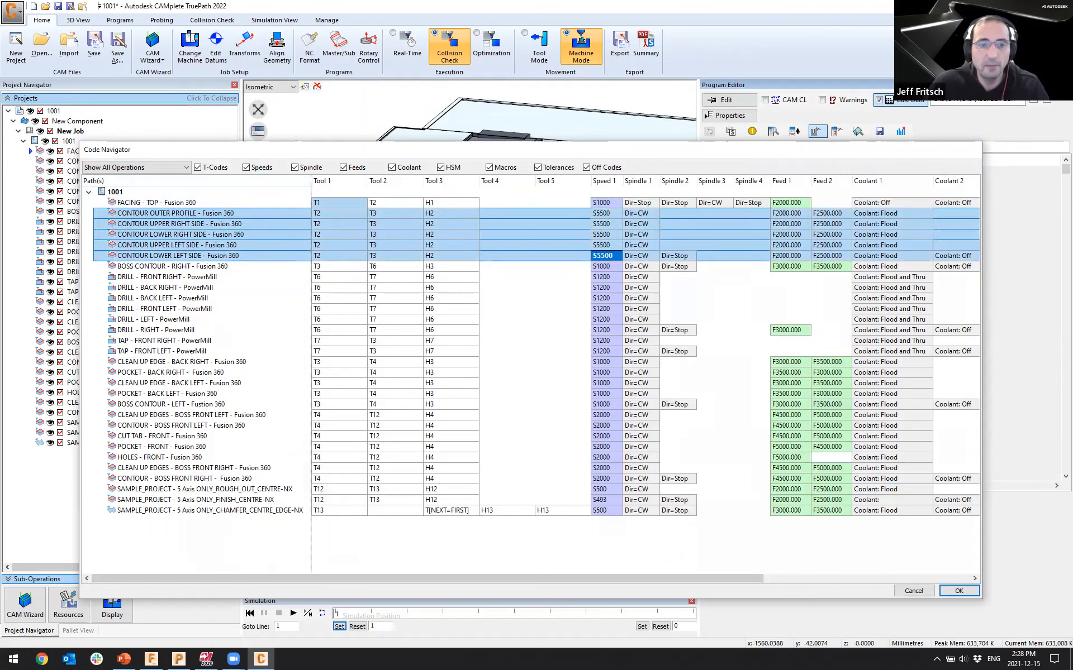
Change the FACING - TOP operation's tool to T10 and apply the change to all matching H codes
double_click(321, 202)
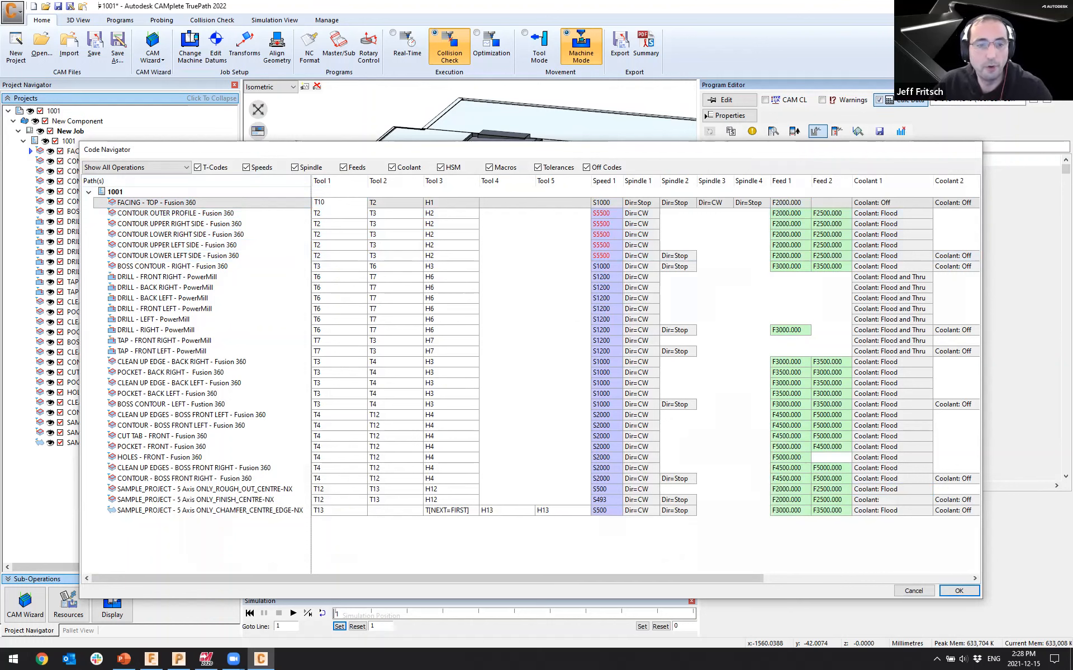
key(Return)
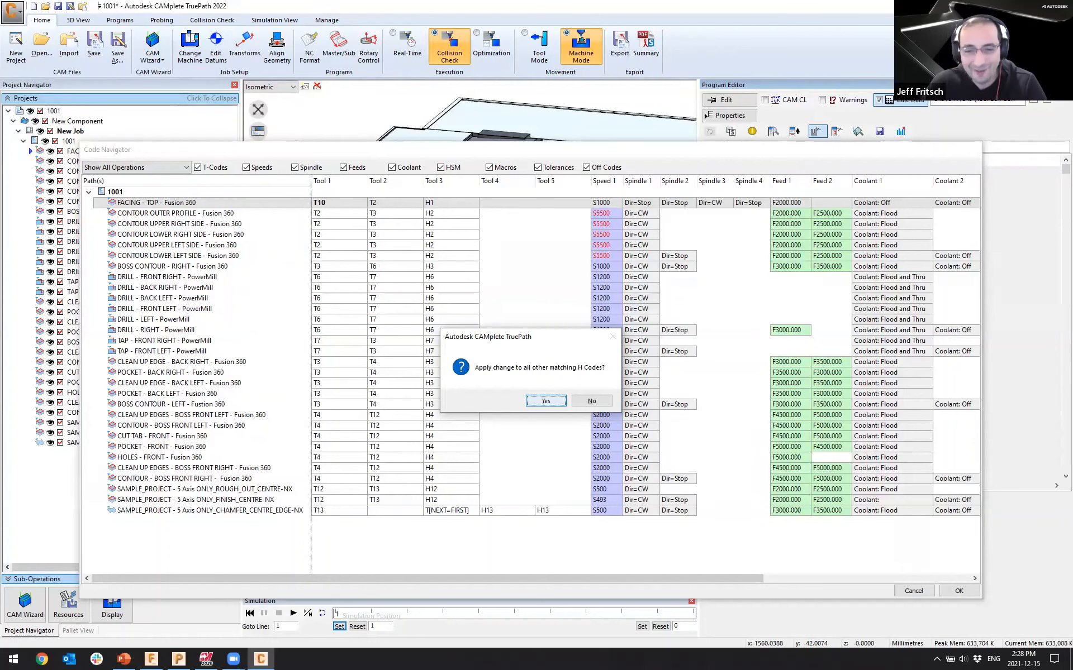
key(Return)
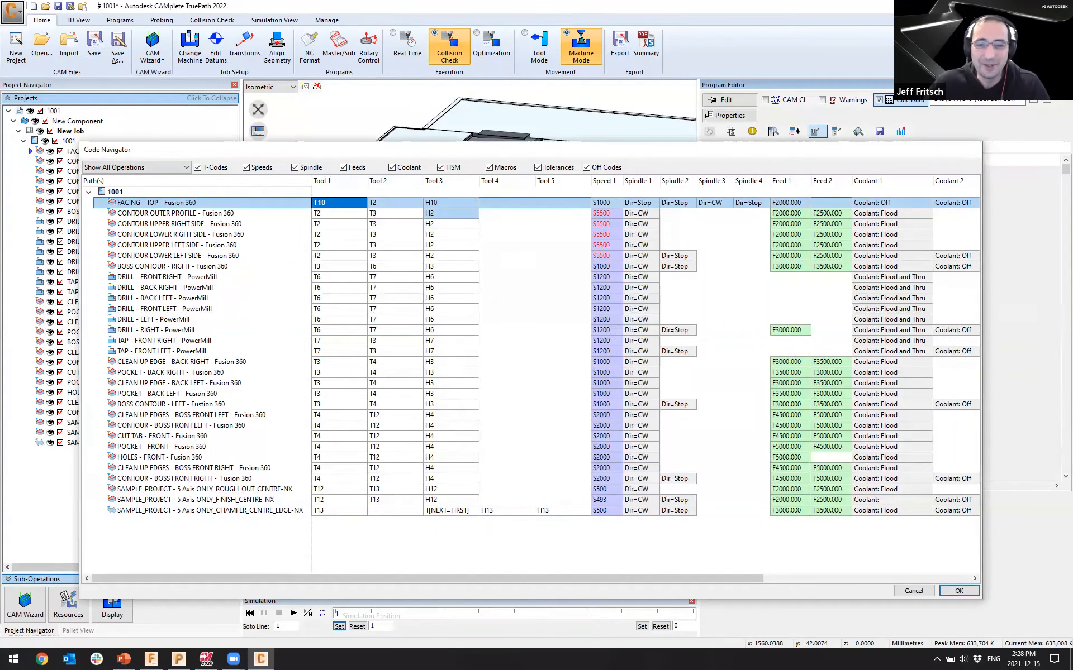
drag(427, 579, 428, 579)
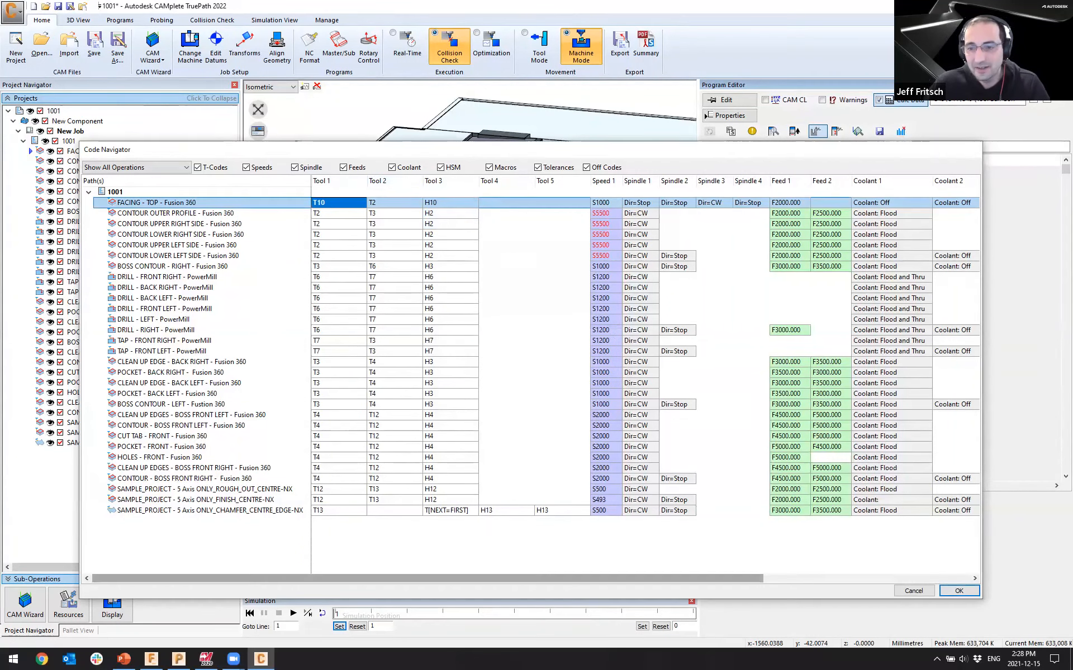
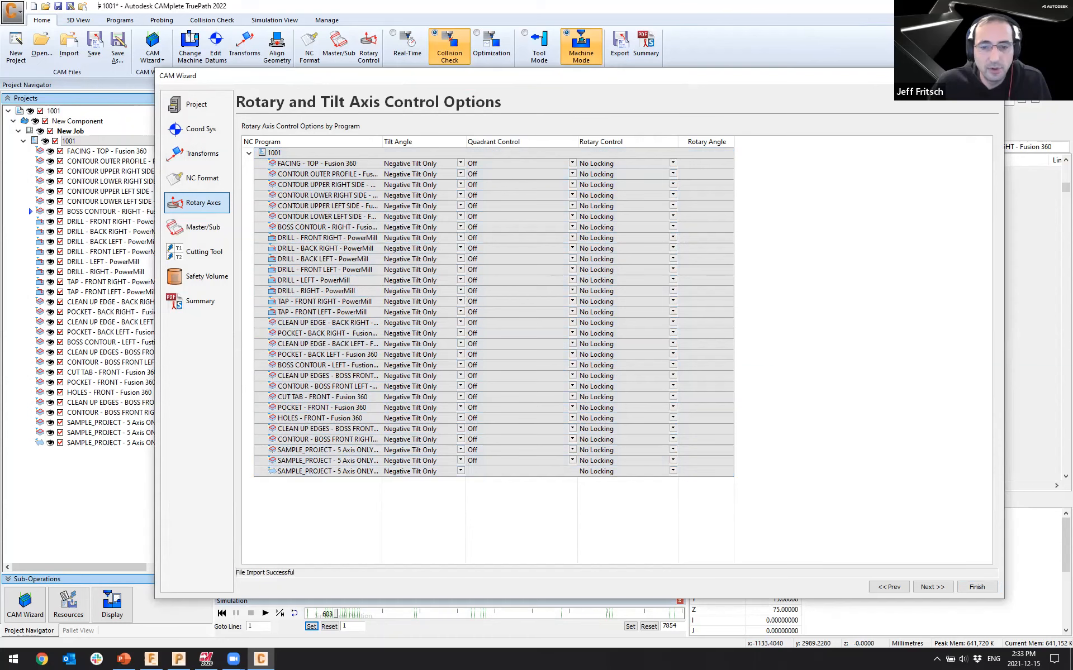
Finish the CAM Wizard with Positive Tilt Only for all operations in program 1001, regenerating the G-code
click(977, 587)
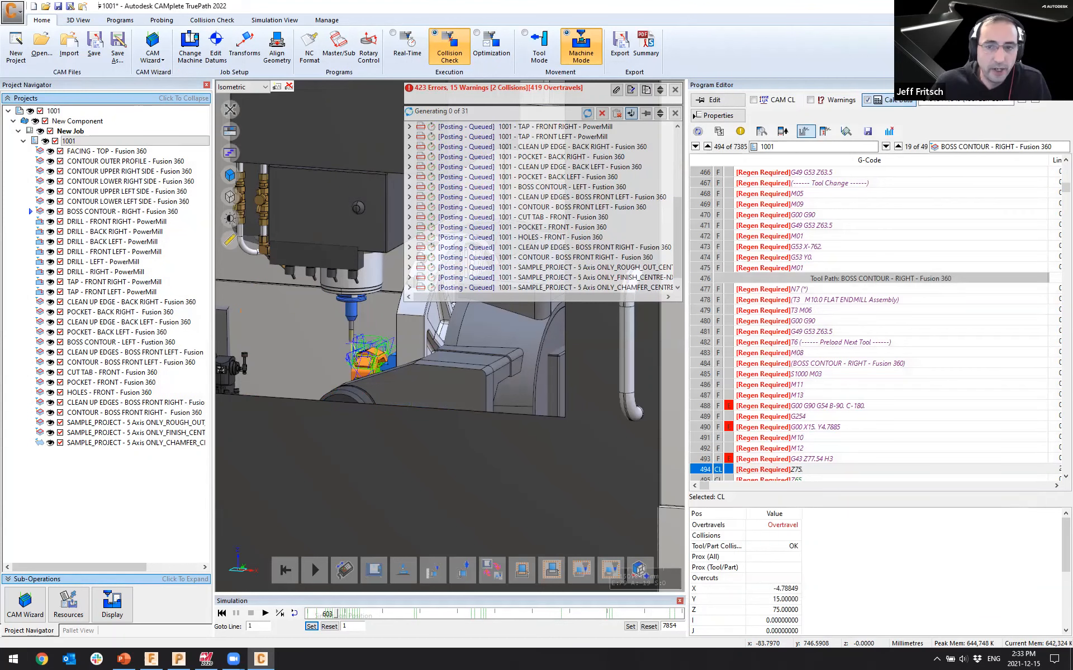
click(675, 113)
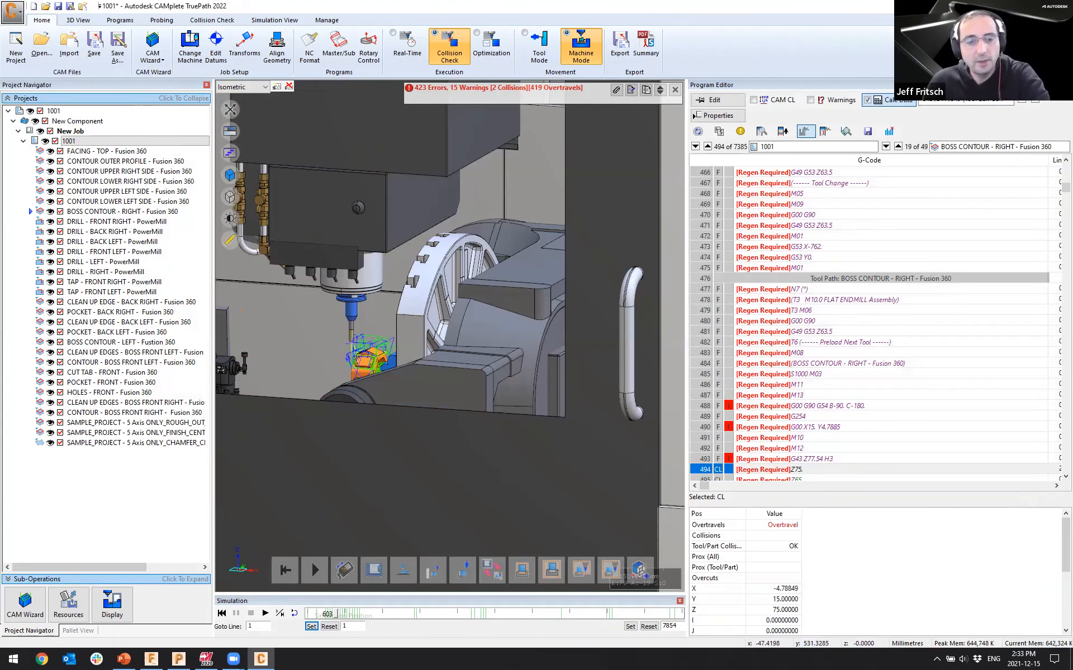
scroll(450, 336, down, 3)
middle_drag(450, 336, 475, 364)
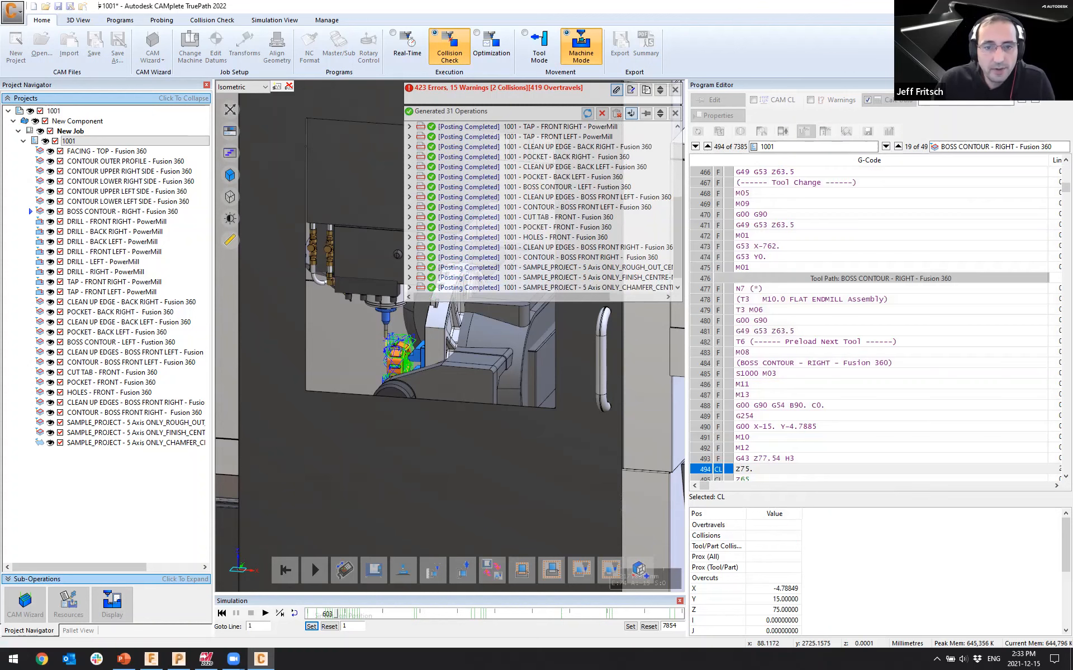
Simulate the BOSS CONTOUR - RIGHT tool path and stop the simulation at the reported error
click(314, 570)
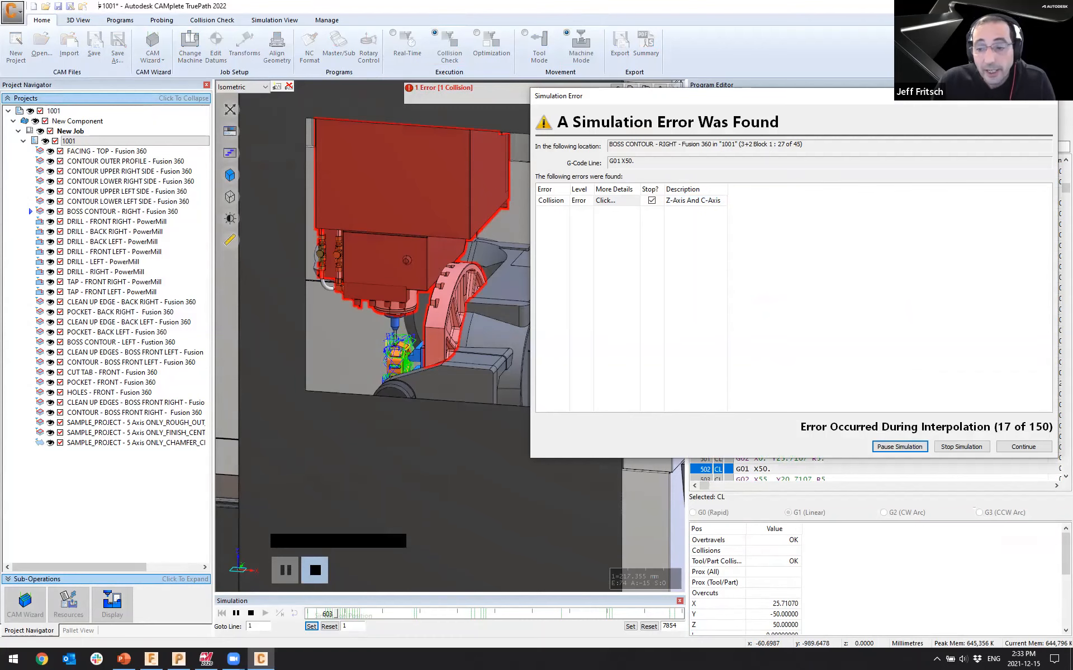
click(961, 447)
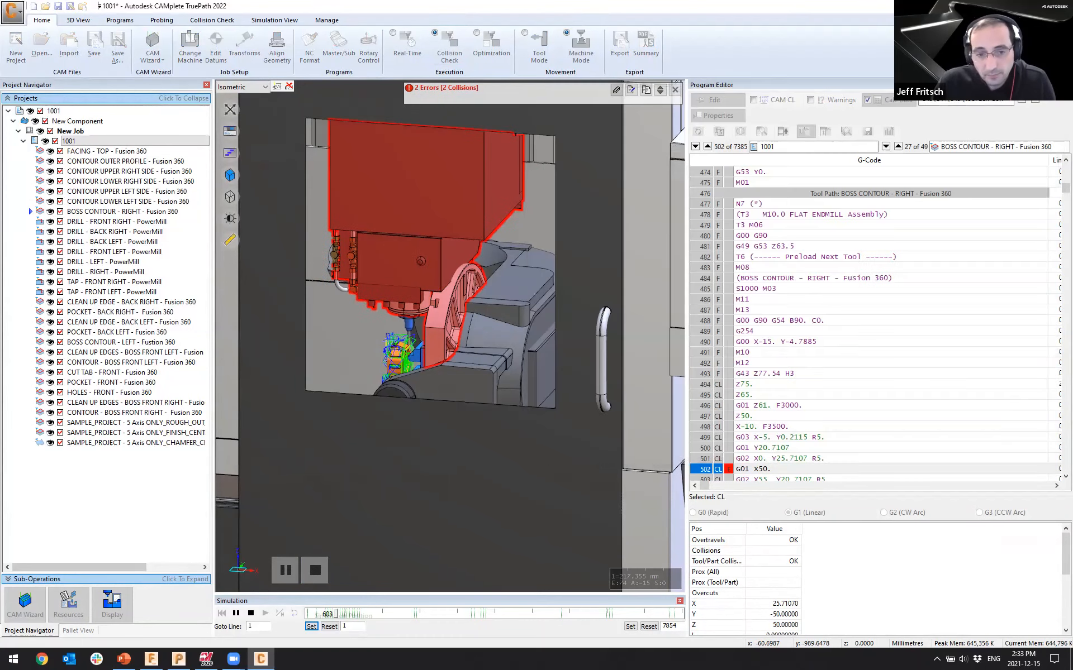
click(1024, 447)
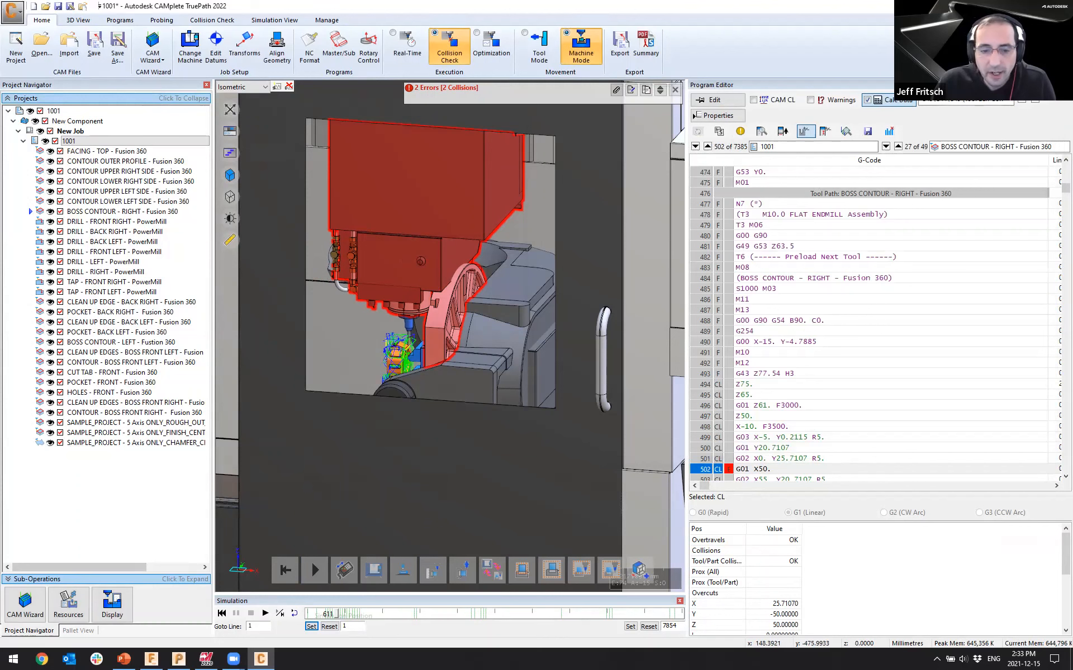
Hide the machine housing and examine the clearance between the spindle head, tool holder and rotary table from several angles
click(403, 570)
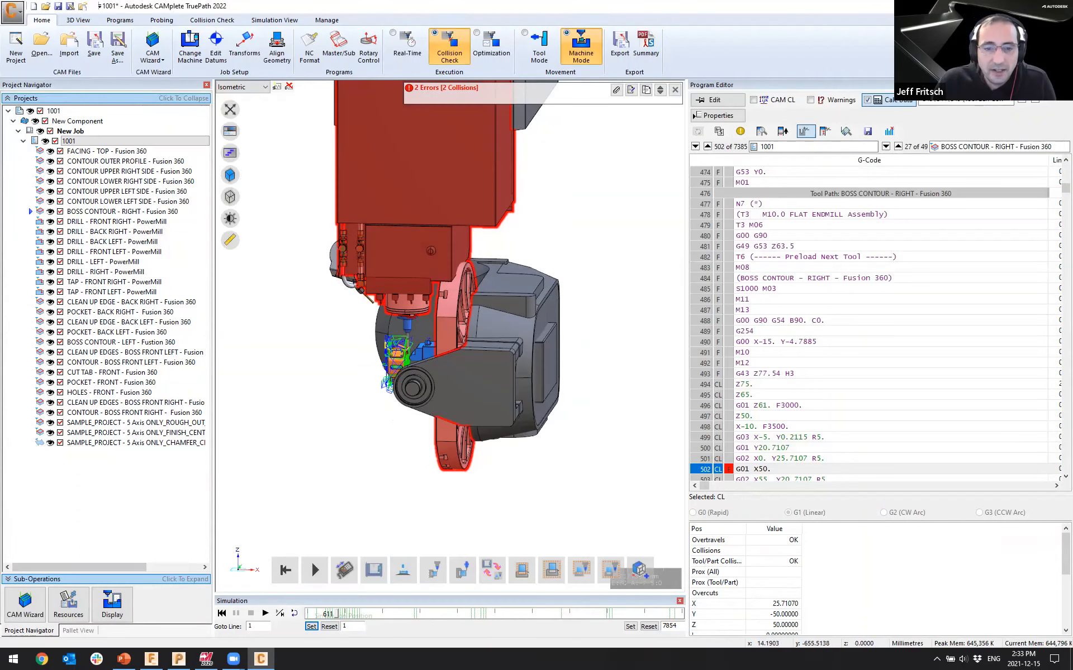
scroll(422, 249, up, 6)
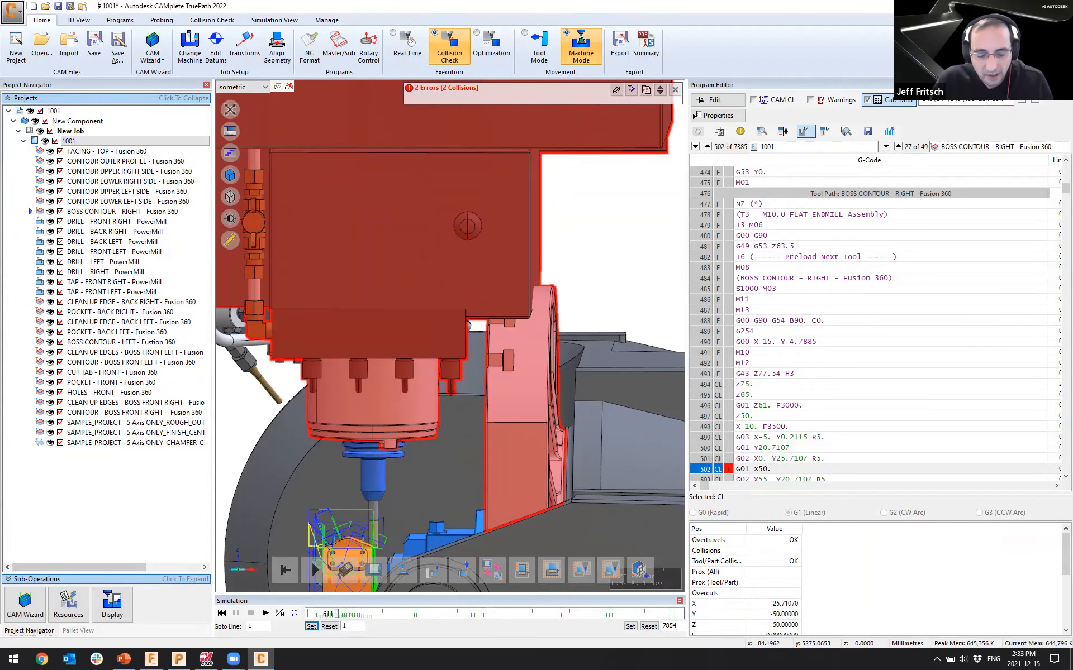
middle_drag(425, 284, 491, 197)
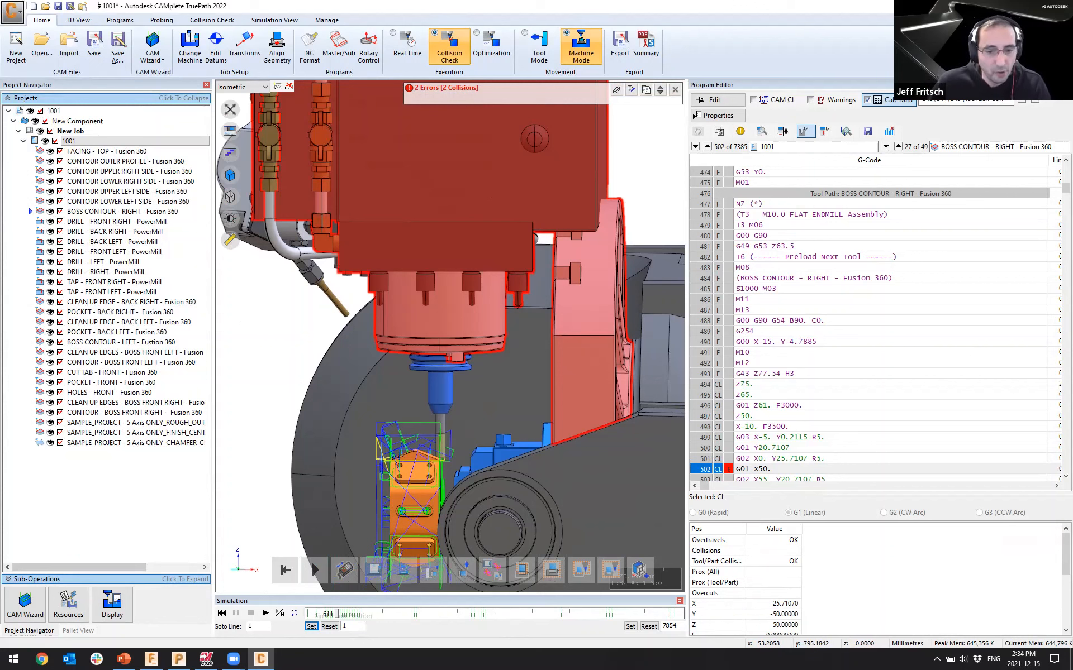
middle_drag(425, 335, 463, 352)
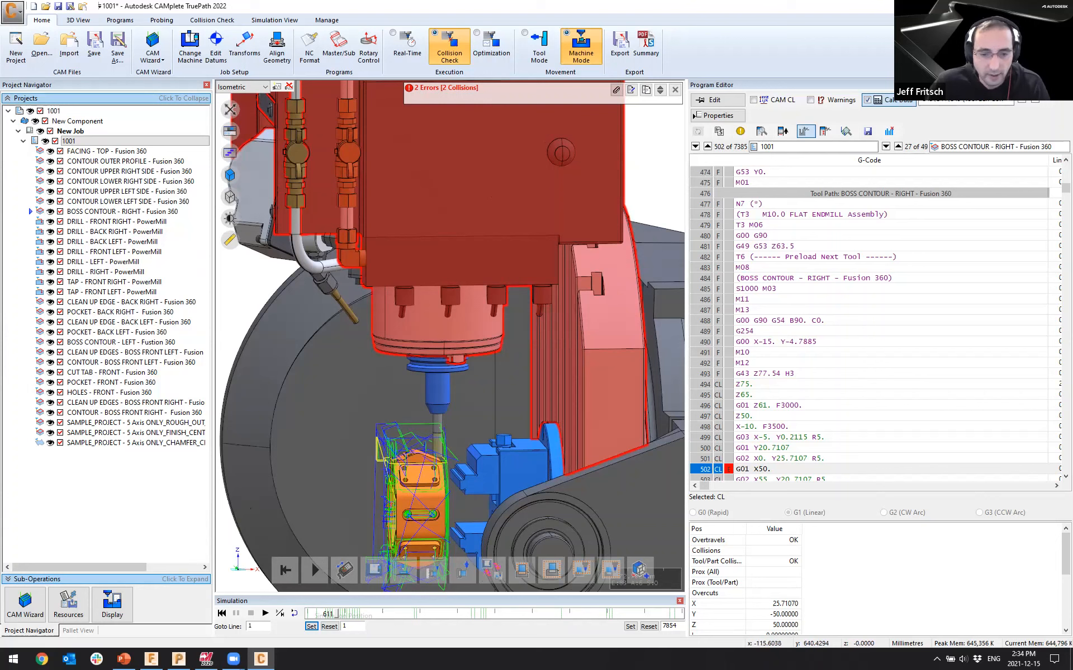
middle_drag(451, 346, 391, 346)
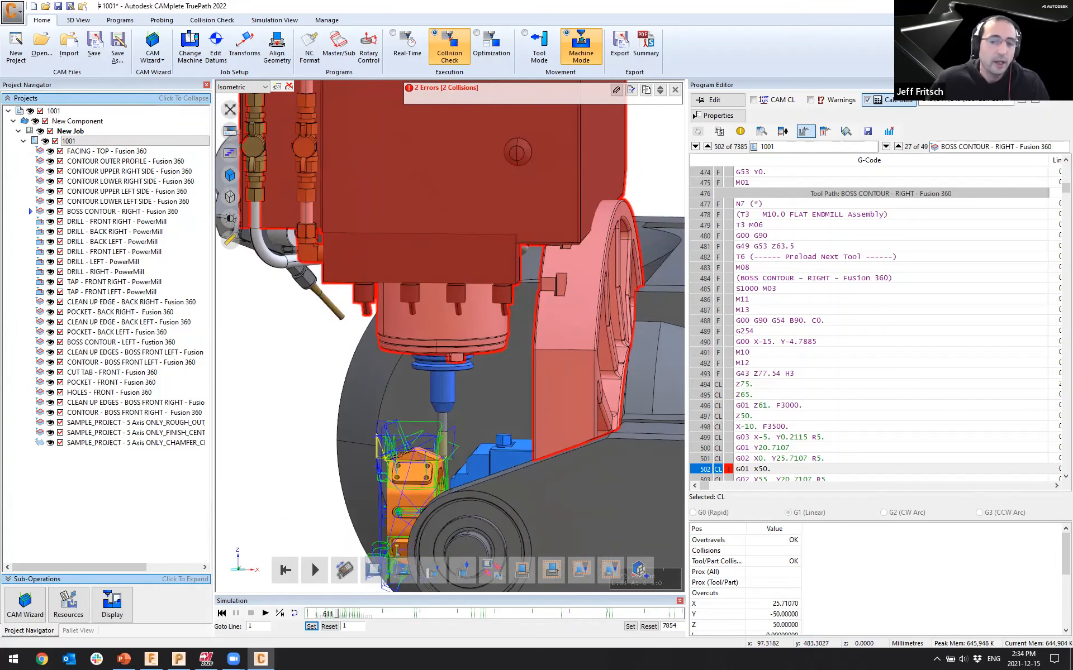
scroll(383, 344, down, 2)
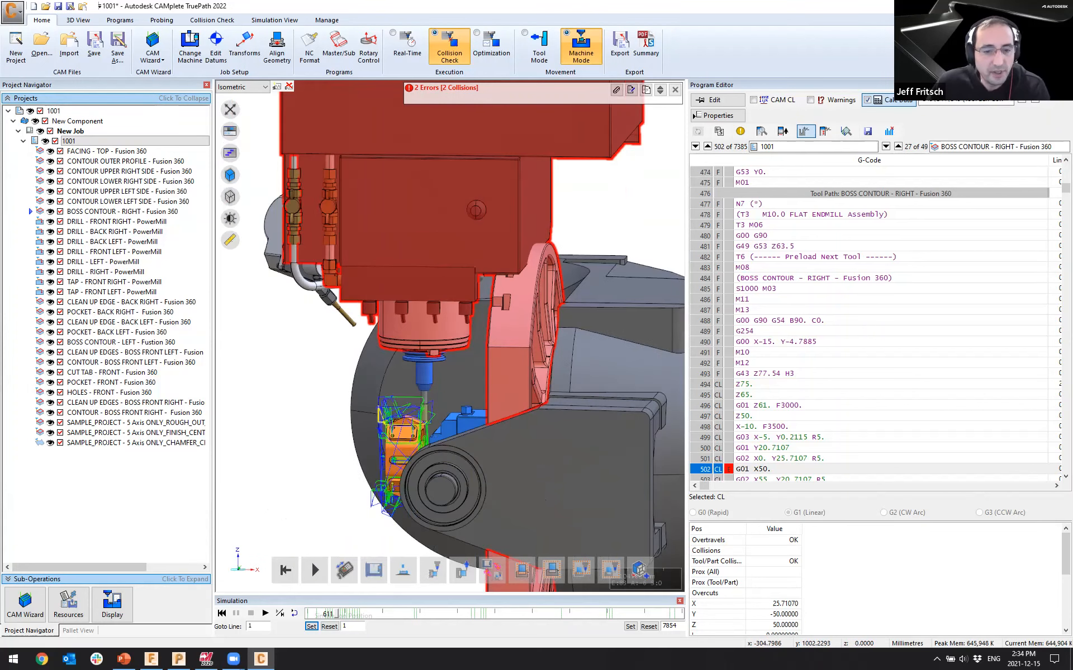
middle_drag(384, 343, 377, 334)
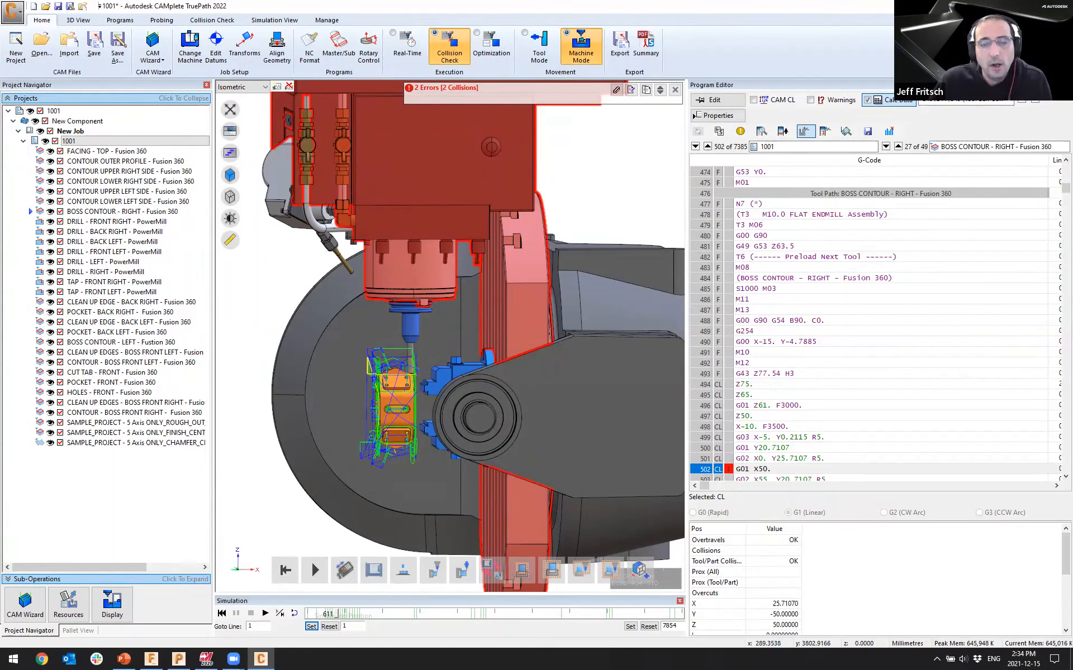
middle_drag(479, 391, 447, 388)
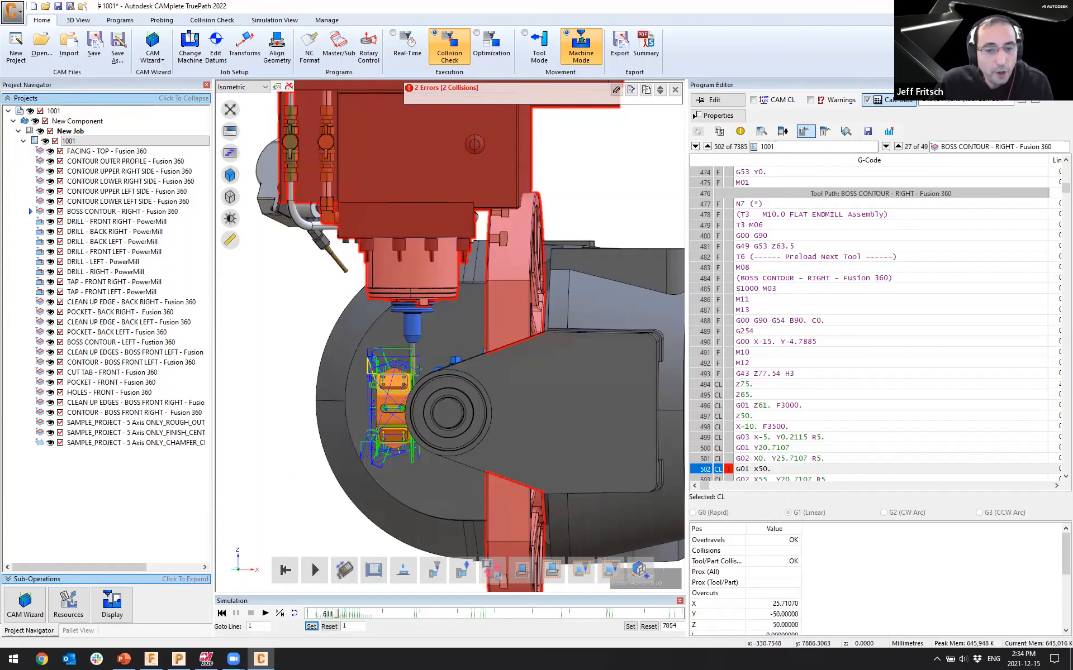
middle_drag(447, 391, 502, 428)
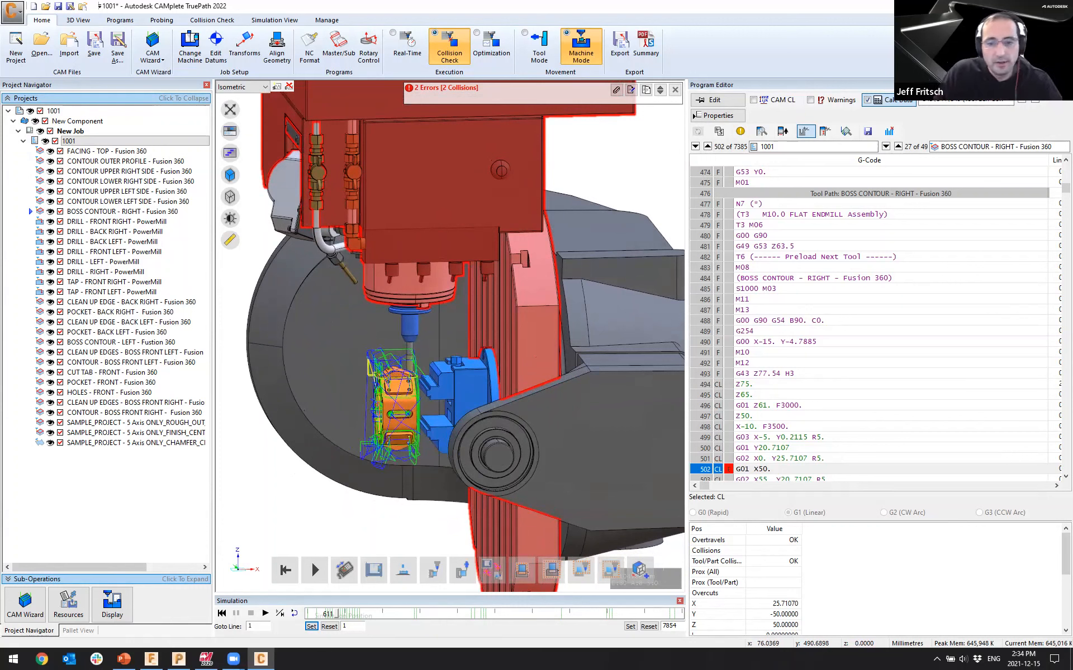
middle_drag(502, 428, 464, 372)
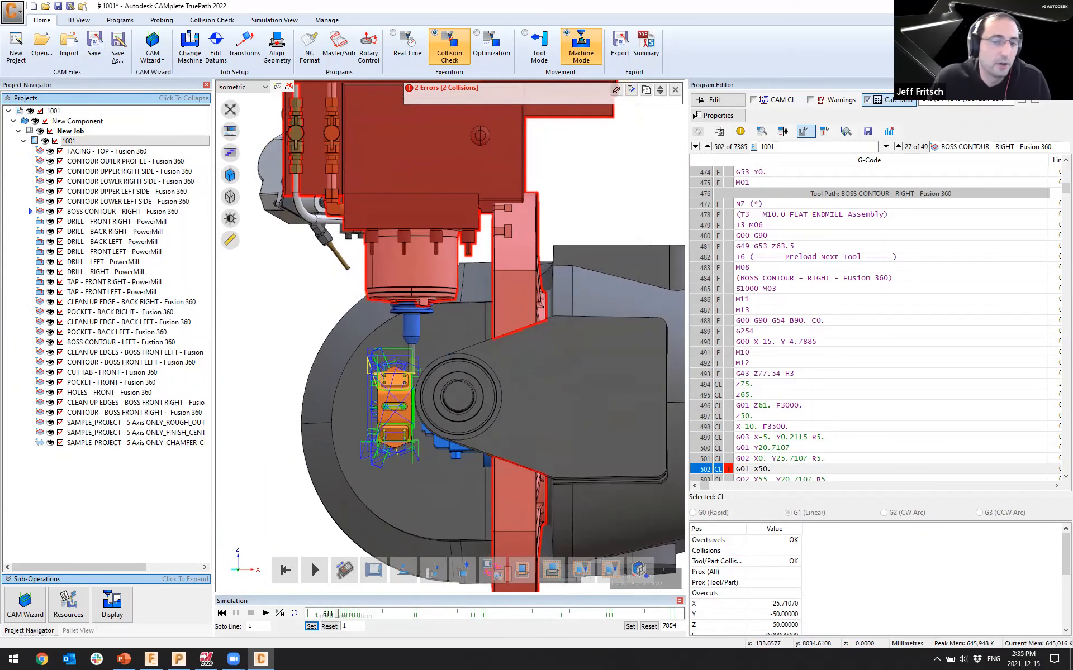
scroll(330, 288, down, 2)
middle_drag(313, 290, 452, 291)
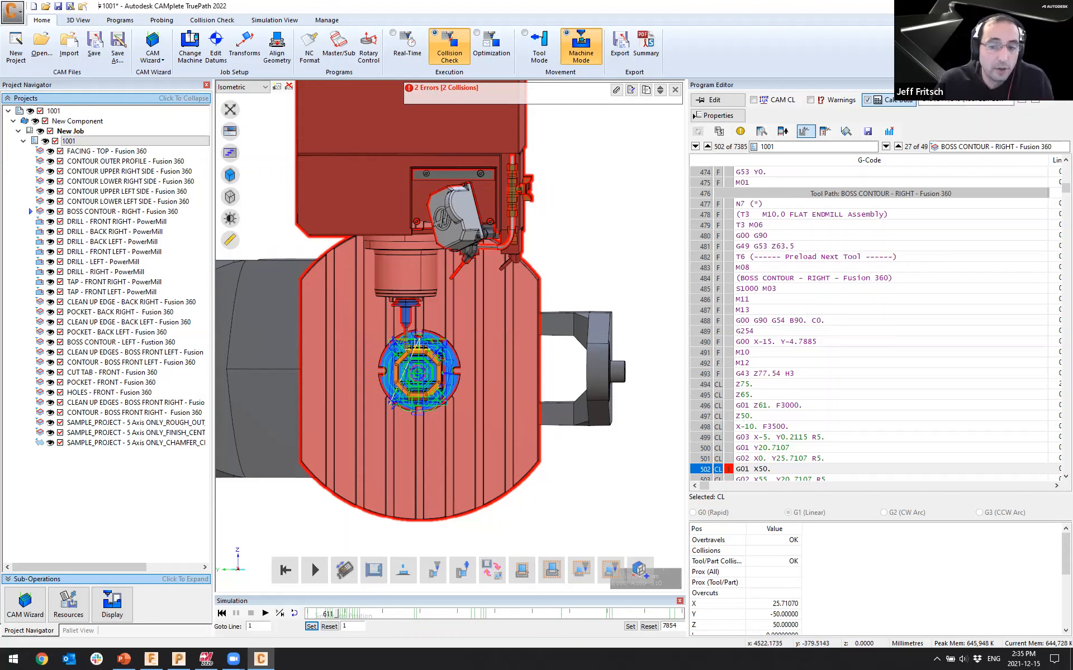
middle_drag(592, 291, 424, 300)
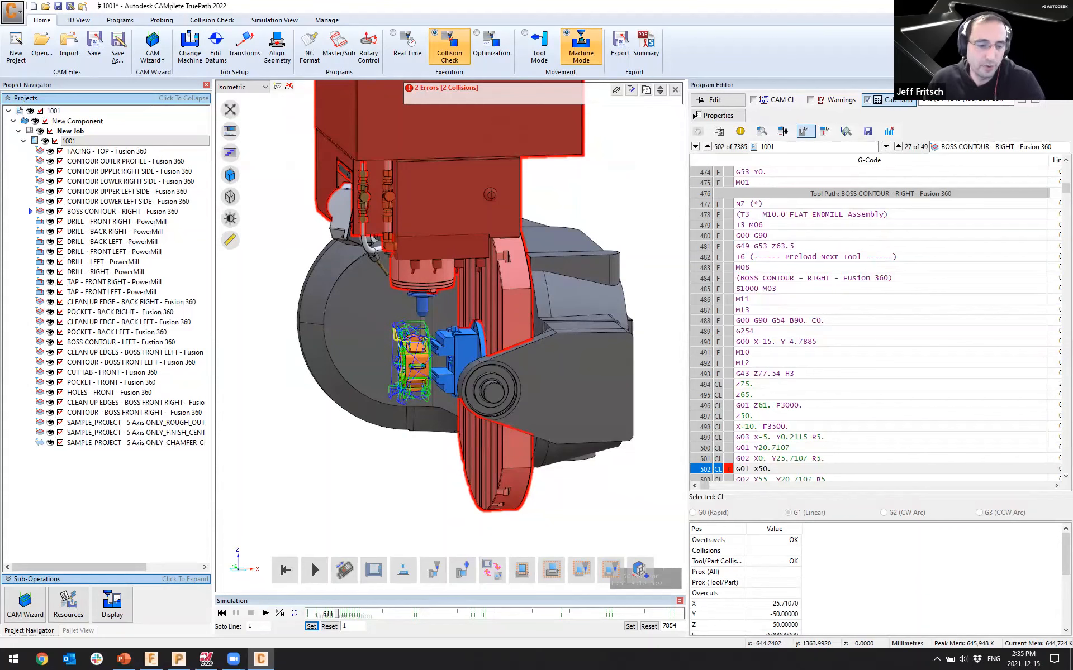
In the CAM Wizard's cutting tool settings, replace the T3 M10.0 flat endmill's holder with 2. FLAT ENDMILL (Tool Holder)
click(25, 605)
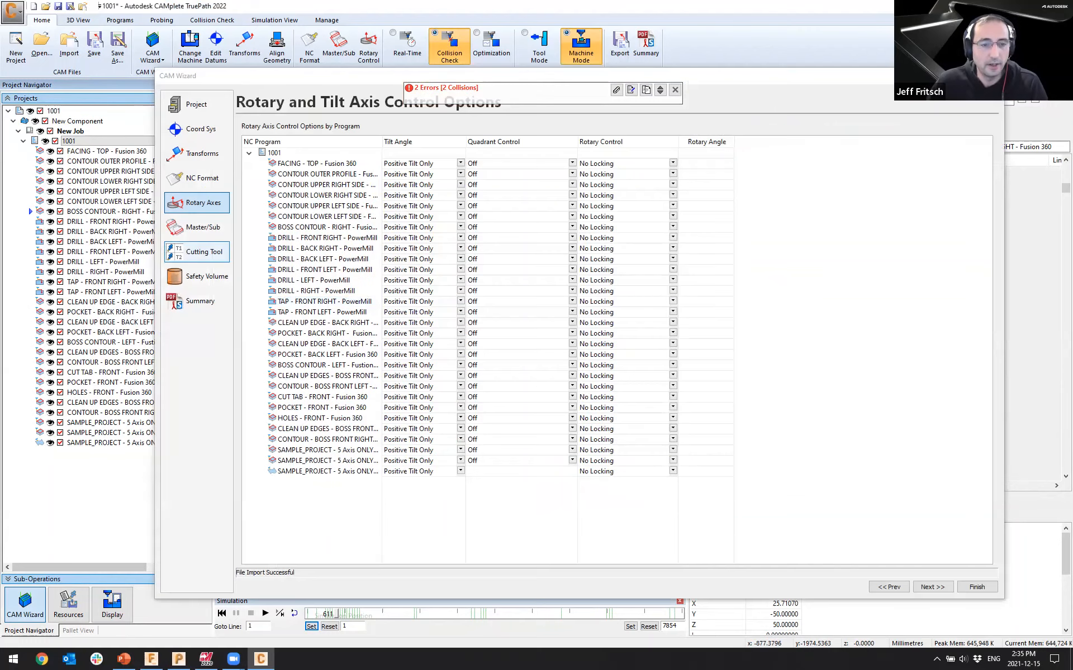
click(198, 252)
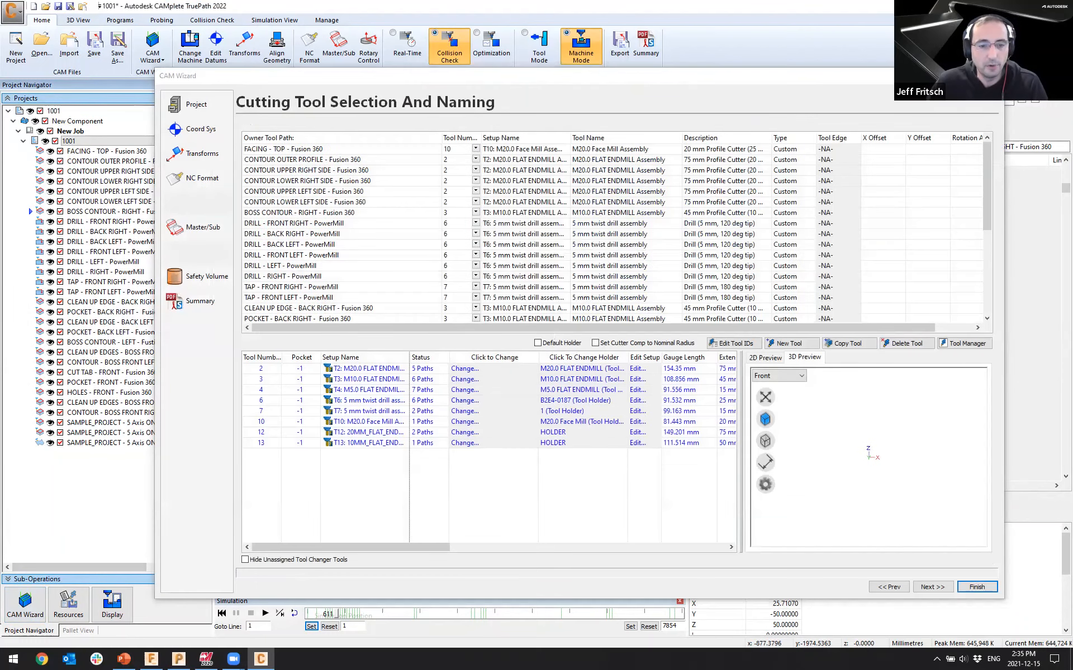
click(584, 379)
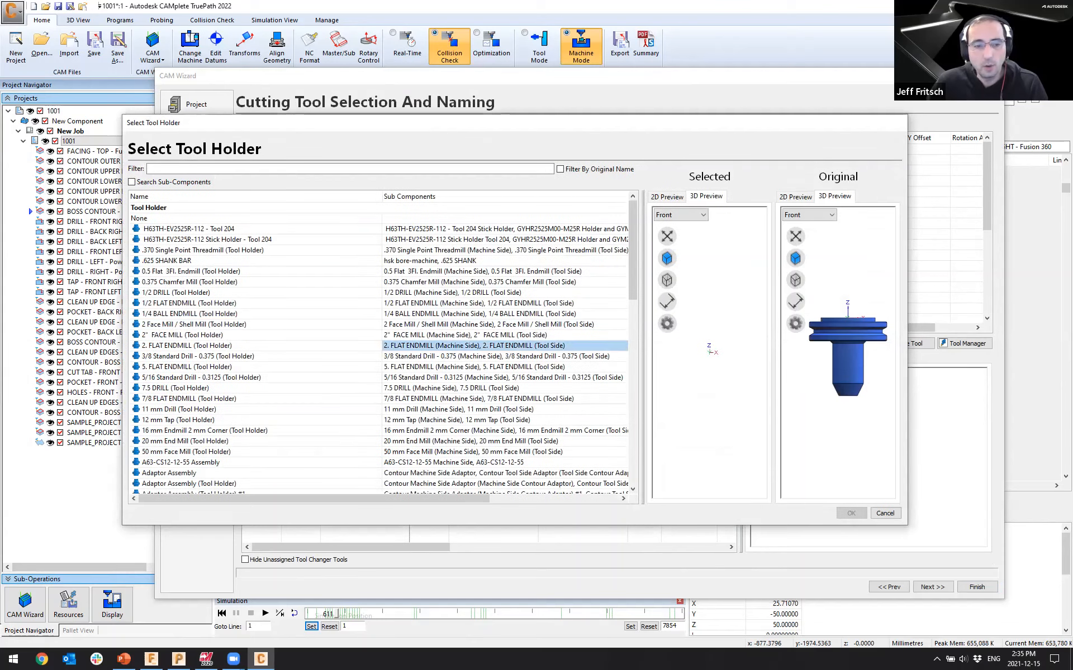
click(184, 345)
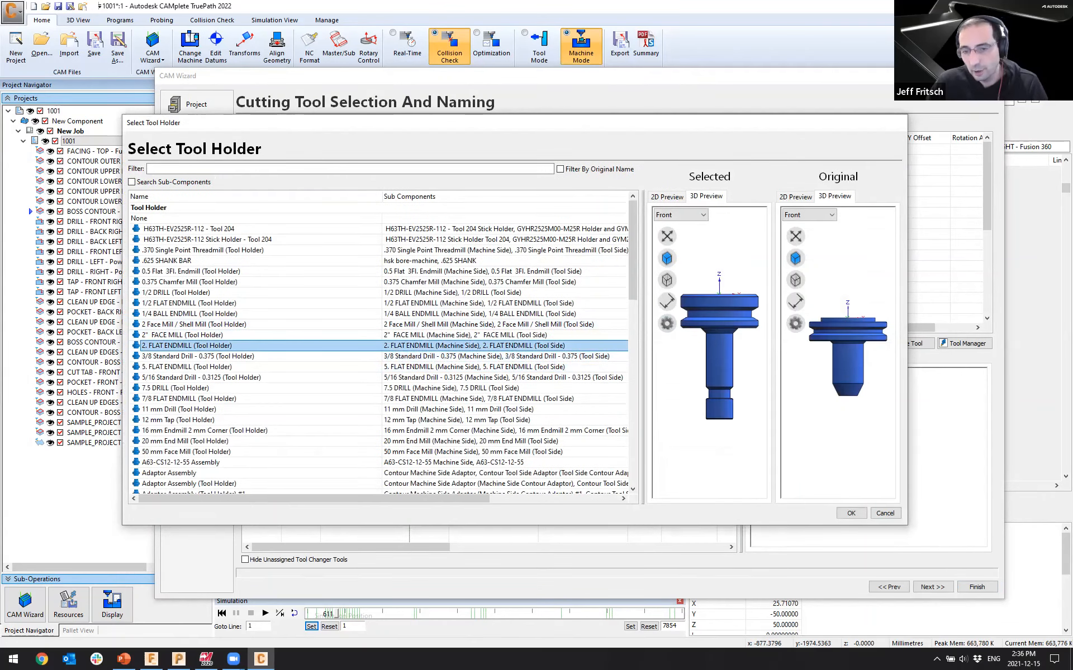
click(850, 513)
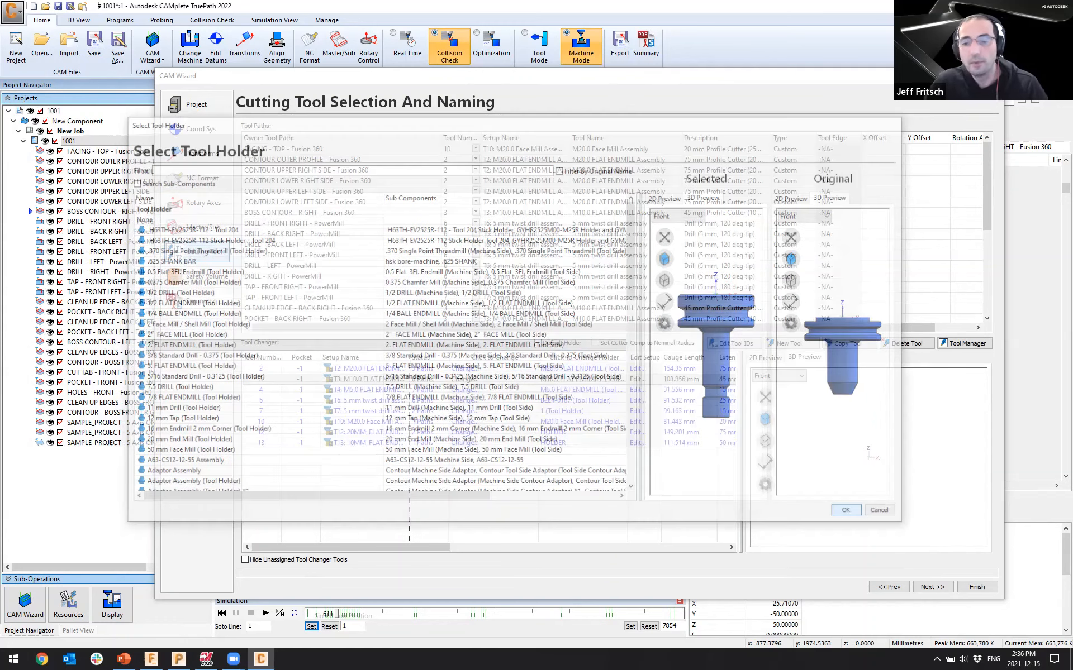
Set the T3 M10.0 flat endmill's extension length to 1.75 in and finish the CAM Wizard
drag(385, 548, 433, 547)
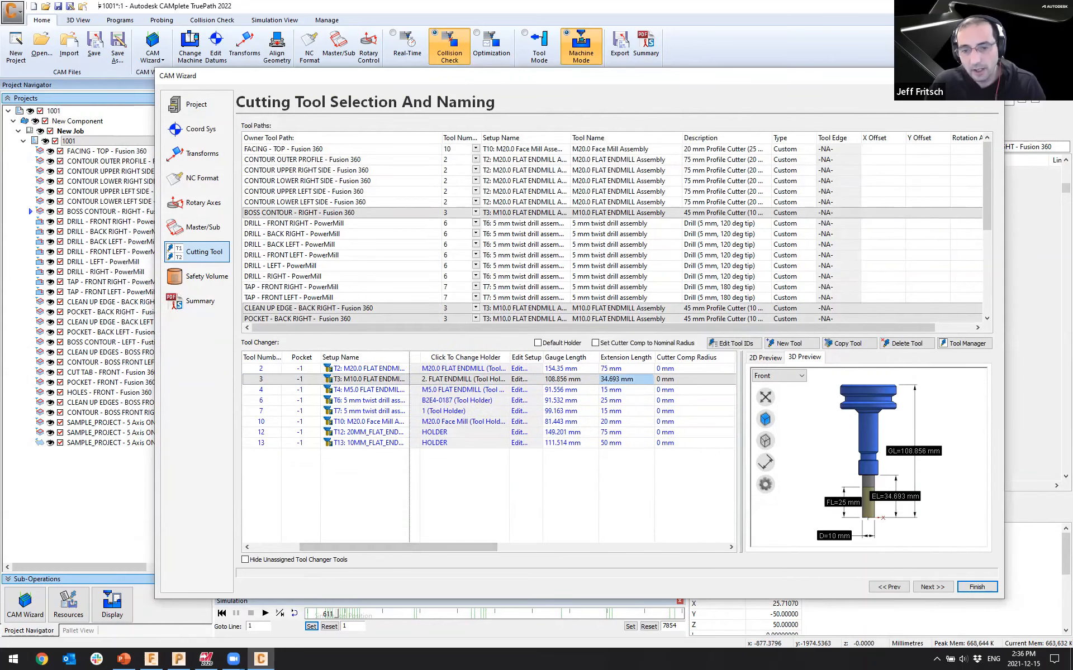
click(616, 379)
text(1.75)
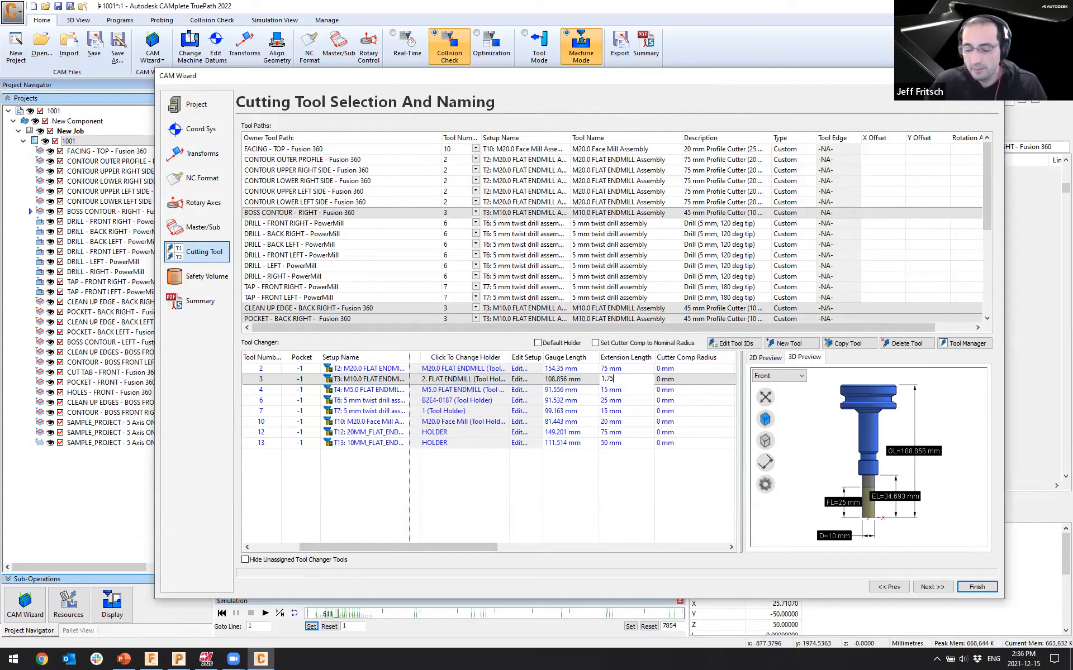
text( in)
key(Return)
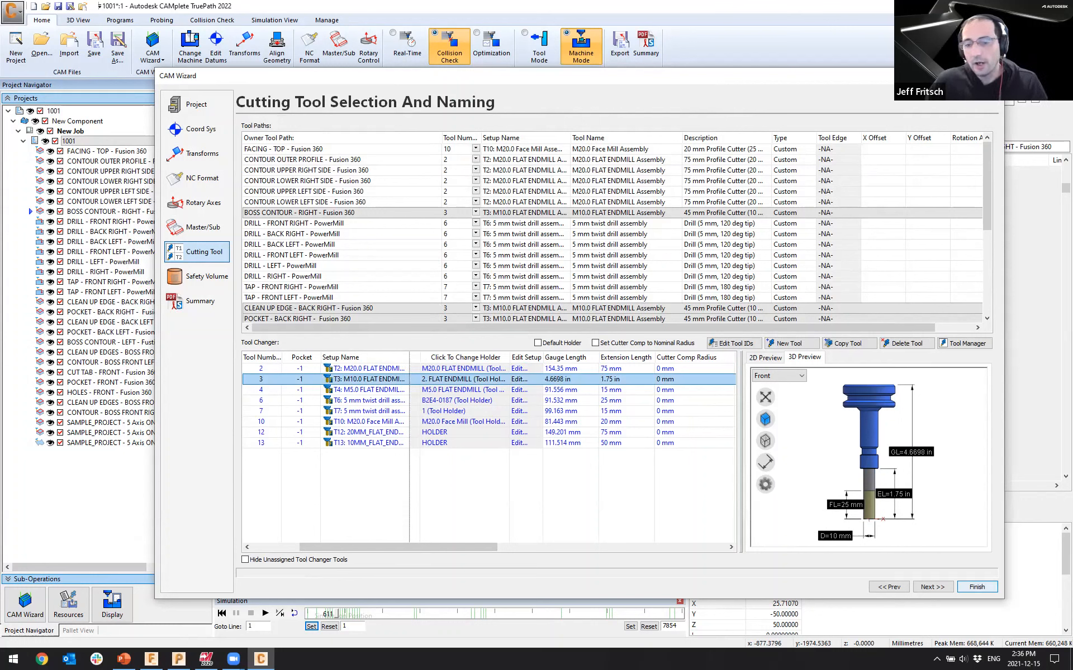
click(976, 587)
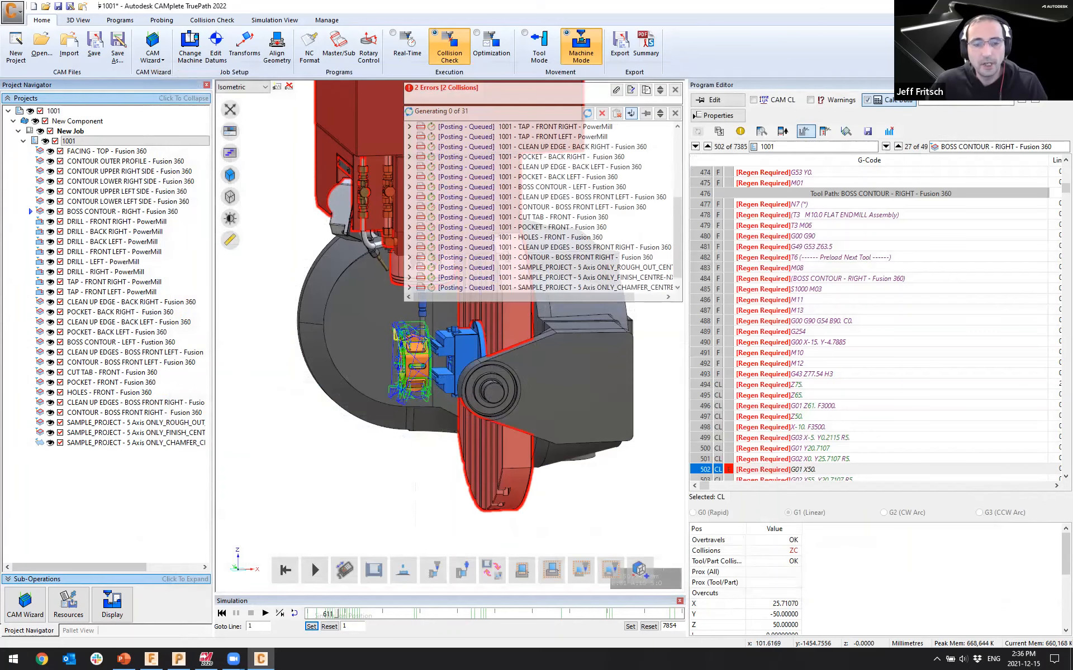
Close the generation list and examine the spacing between the spindle head and rotary table with the longer T3 tool from several angles
middle_drag(491, 391, 310, 366)
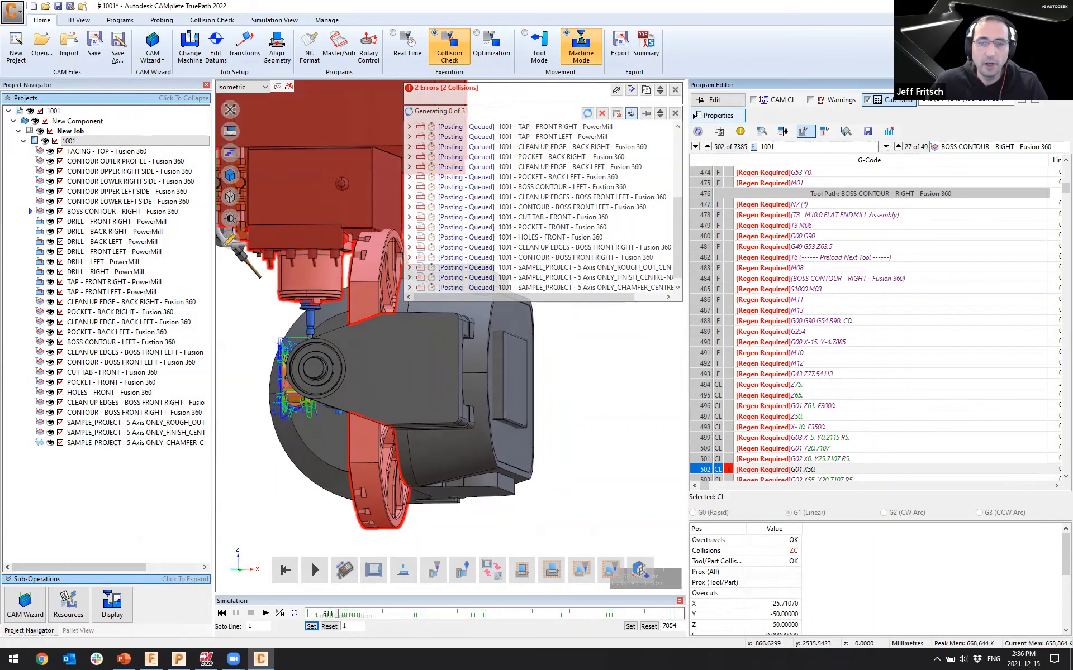
click(675, 113)
middle_drag(480, 363, 503, 366)
middle_drag(391, 248, 476, 249)
scroll(460, 239, up, 4)
scroll(458, 246, up, 2)
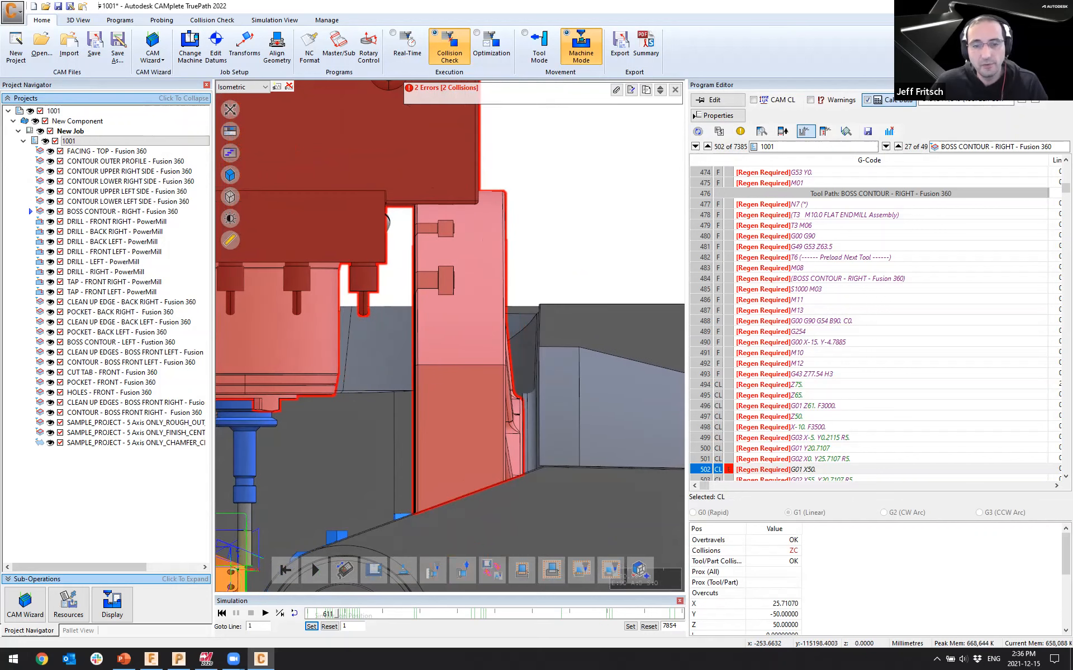
scroll(582, 214, down, 4)
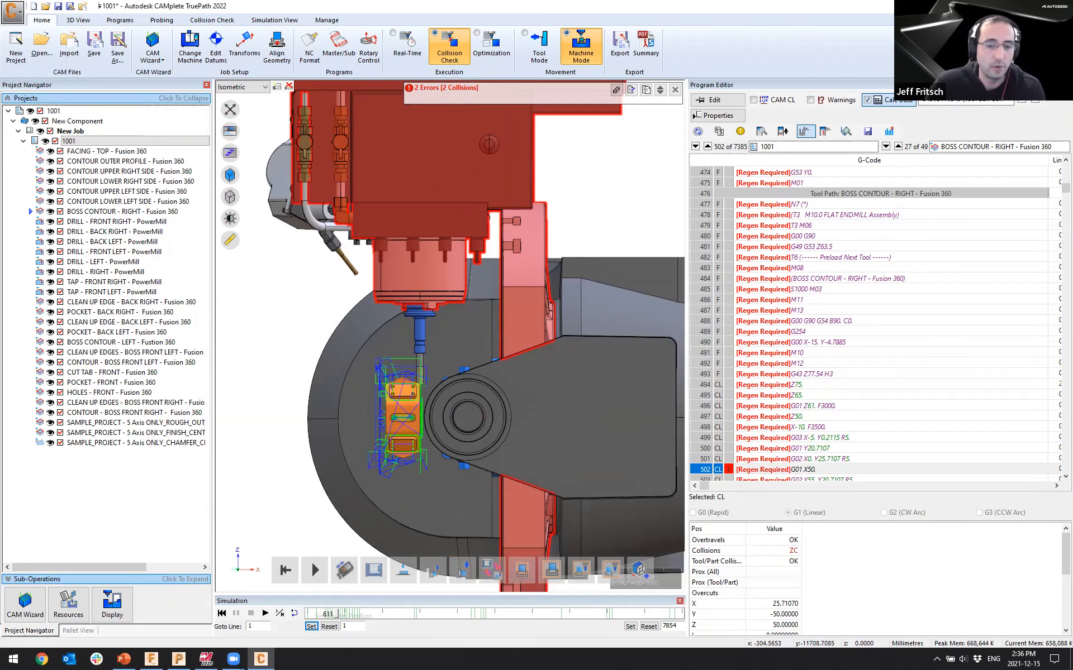
middle_drag(536, 251, 598, 193)
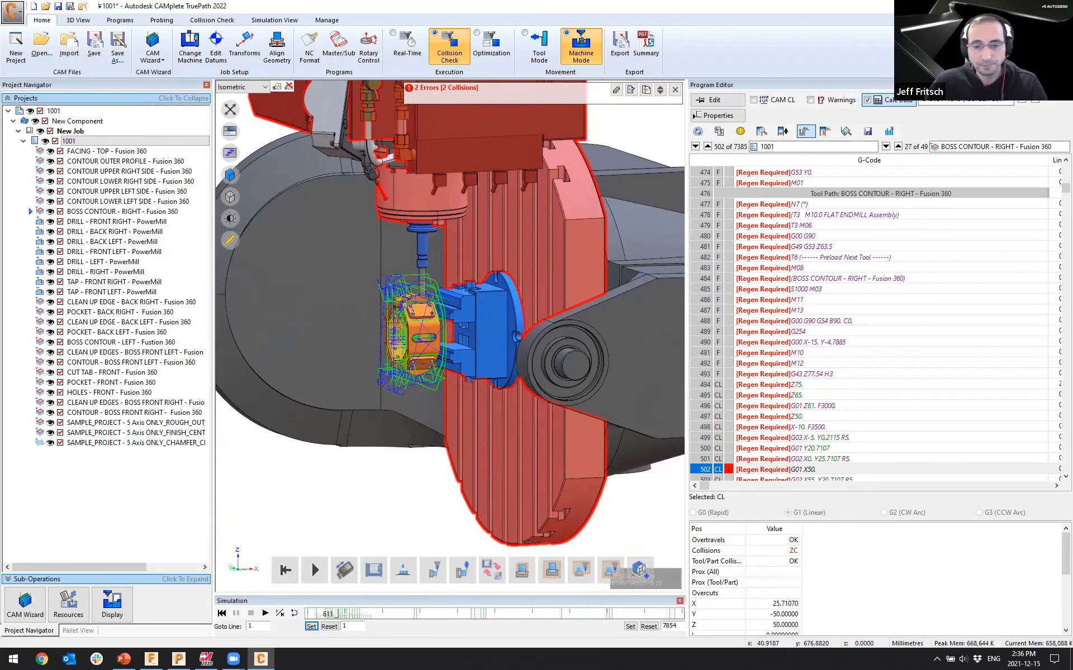
middle_drag(559, 268, 583, 261)
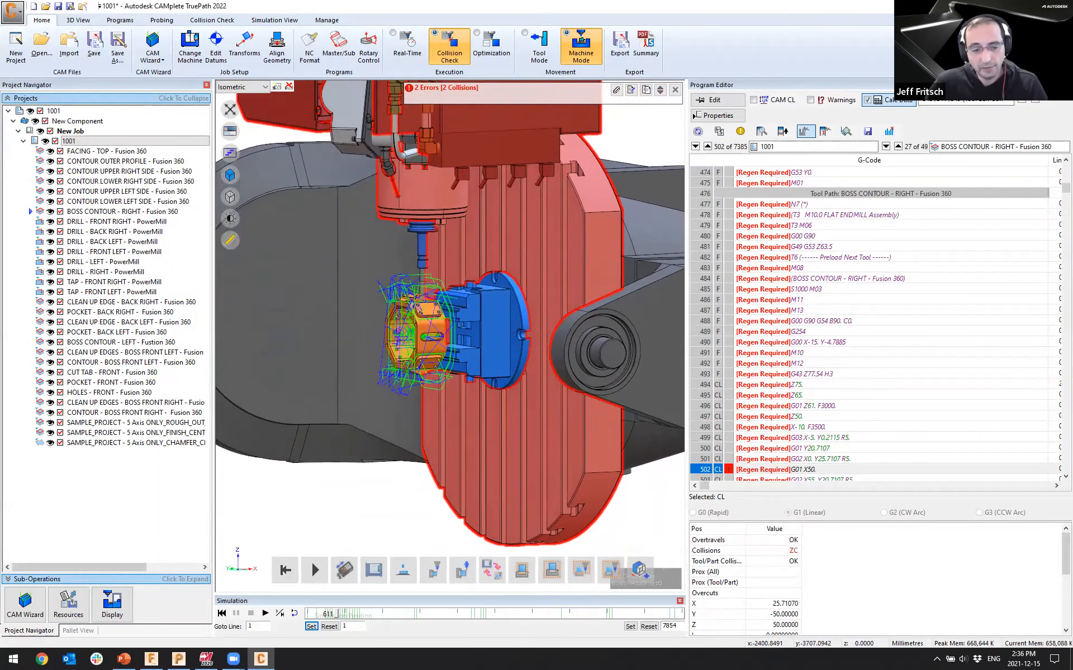
Switch through Fusion 360 to Mastercam and select the round riser plate beneath the vise
click(151, 660)
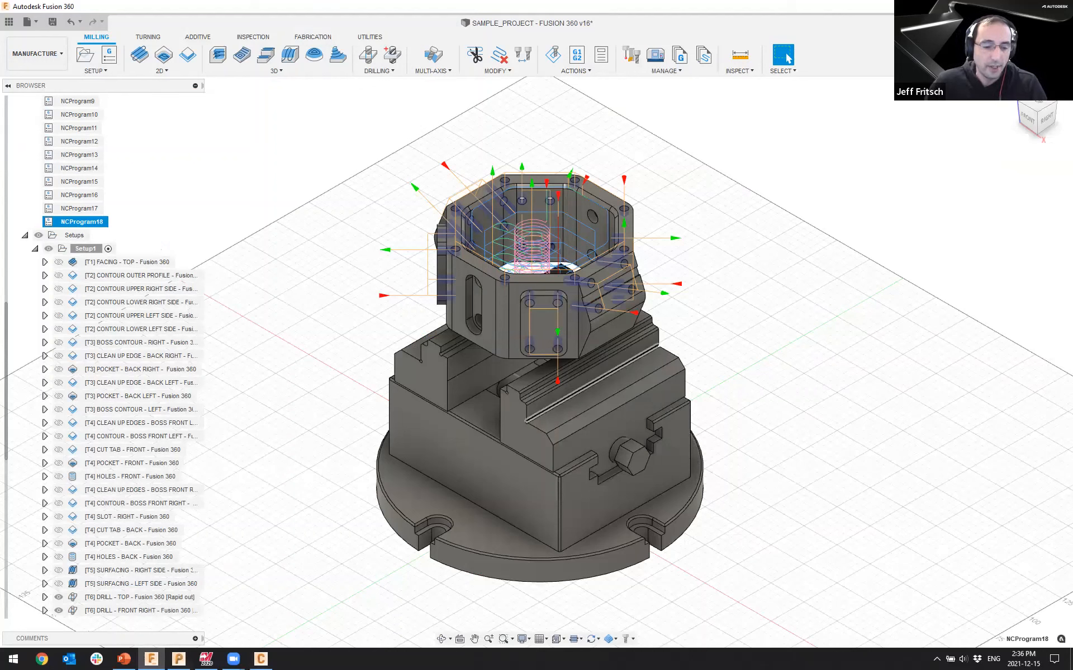
click(206, 660)
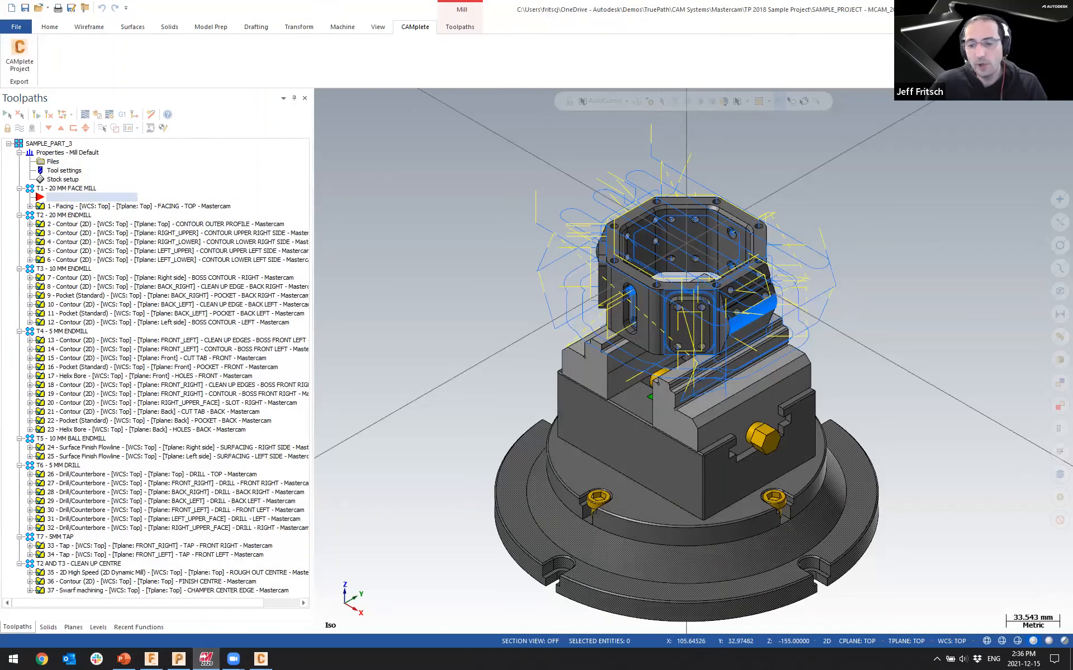
click(847, 497)
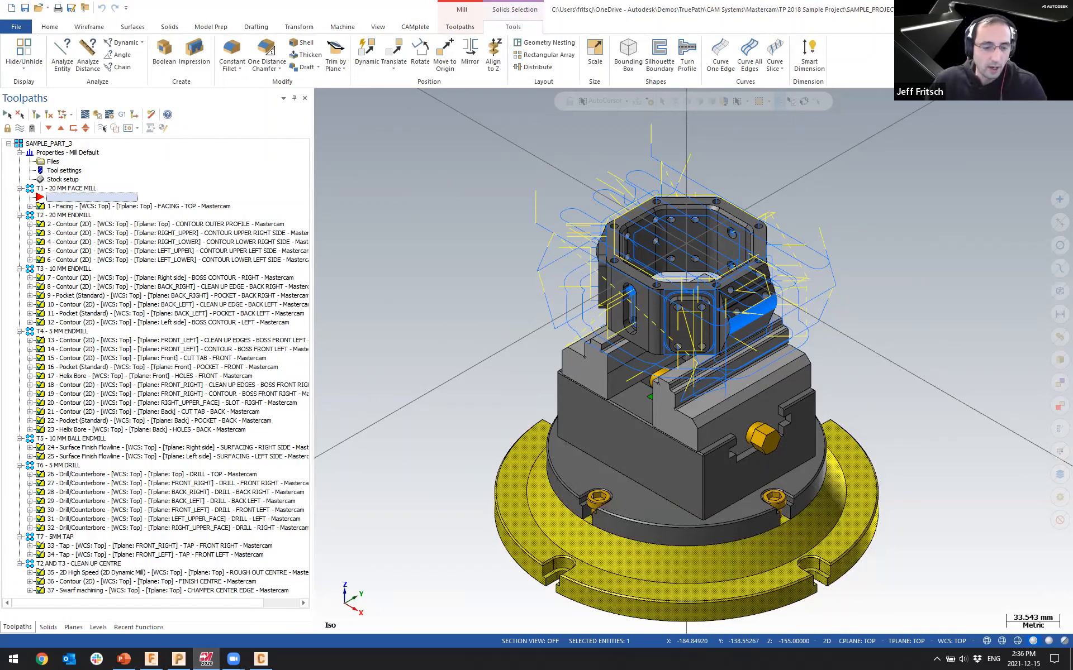
Return to CAMplete TruePath and import SAMPLE_PROJECT_FIXTURE_RISER.igs from Mastercam's TP 2018 Sample Project folder as fixture geometry
click(261, 659)
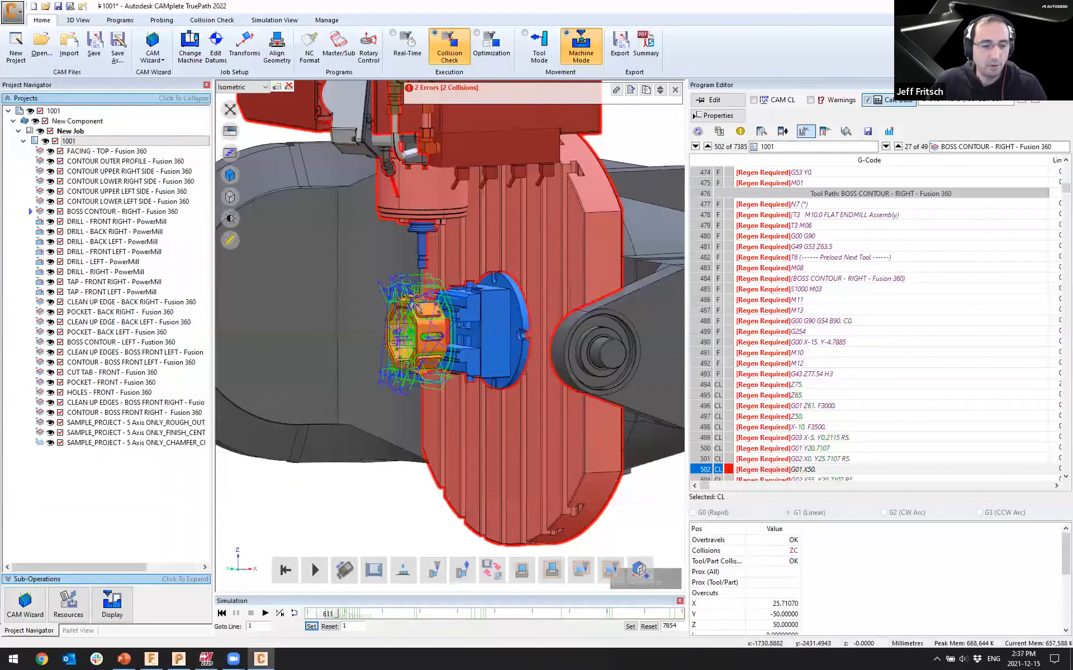
click(78, 631)
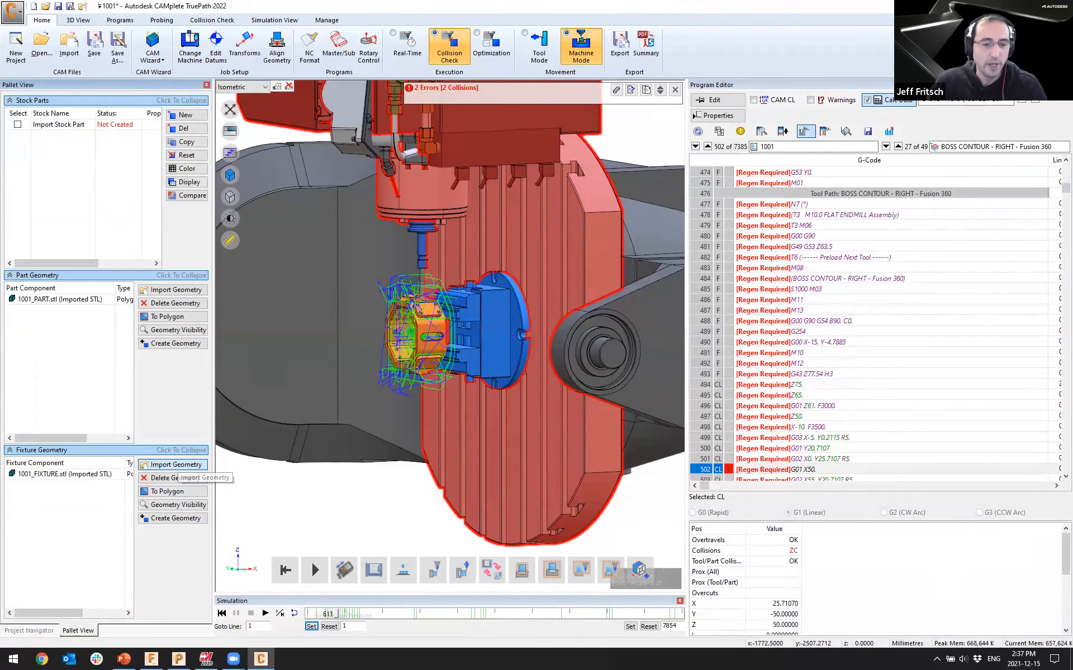
click(174, 469)
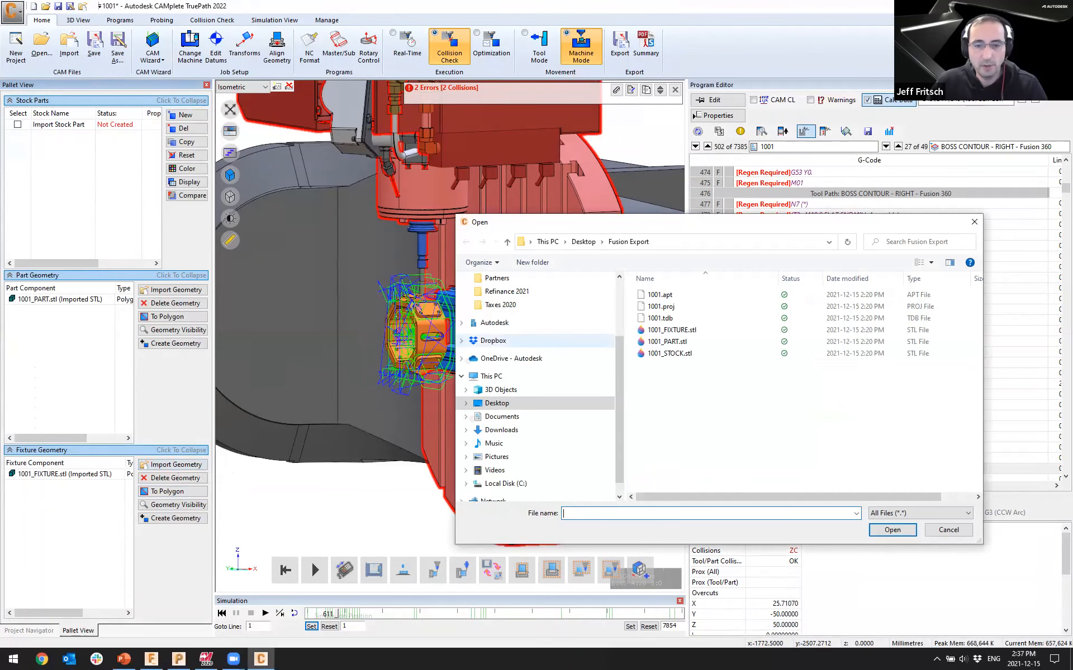
click(505, 326)
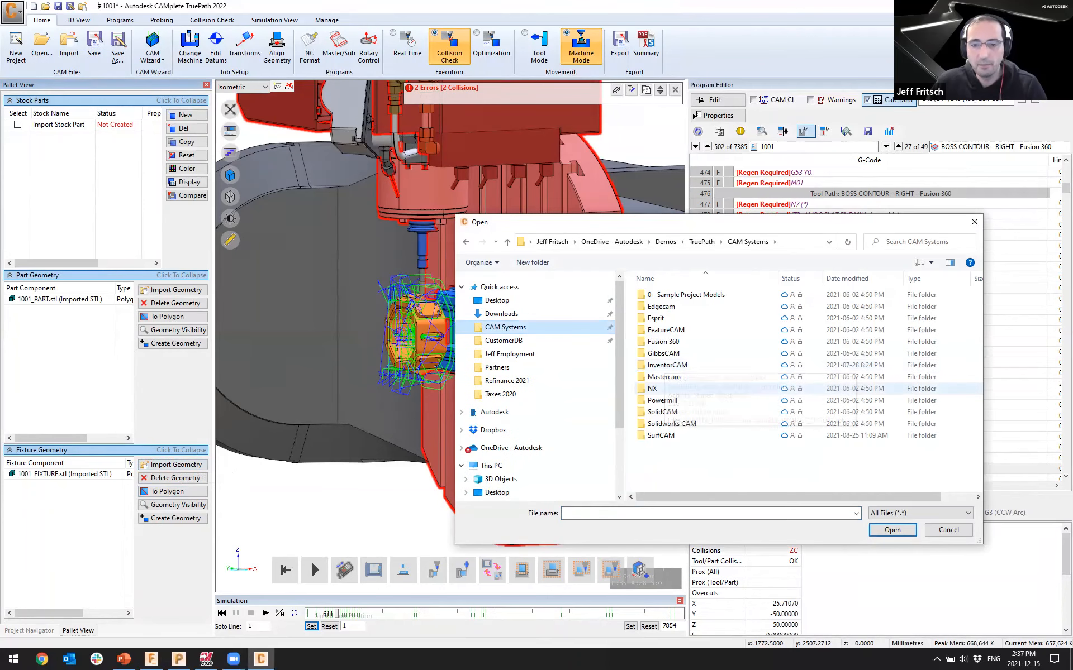
double_click(664, 377)
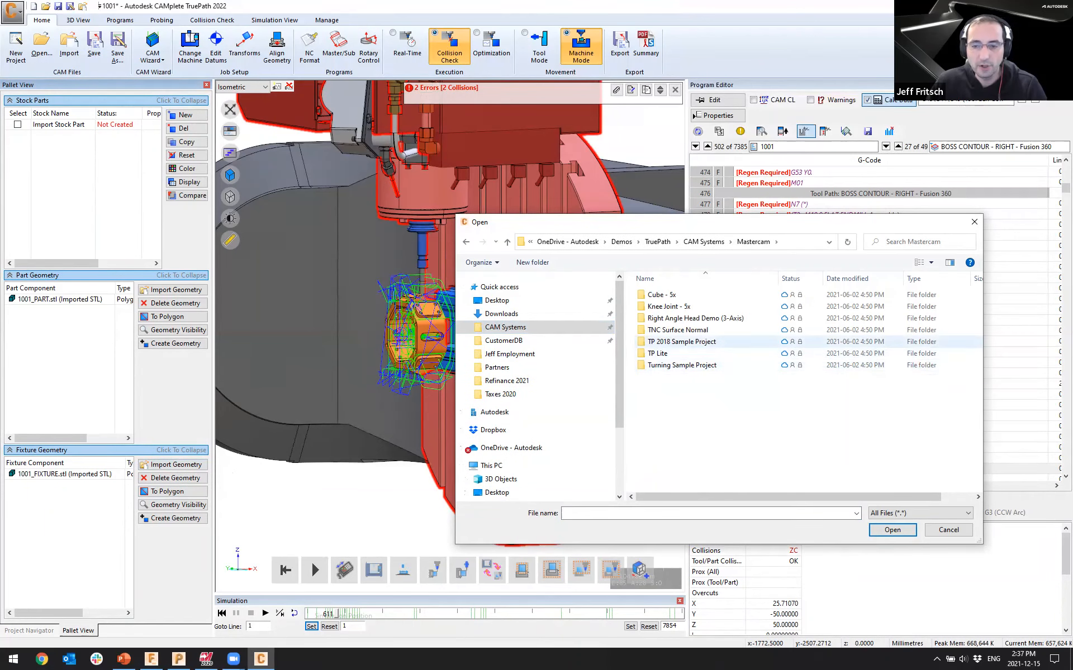
double_click(681, 341)
click(702, 376)
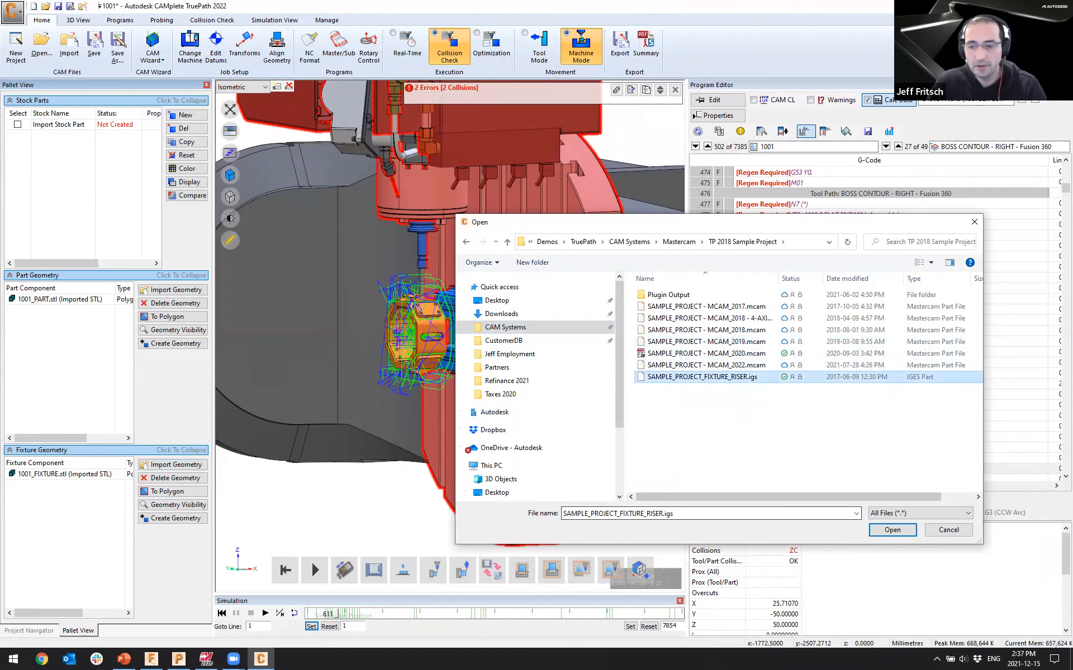
double_click(702, 377)
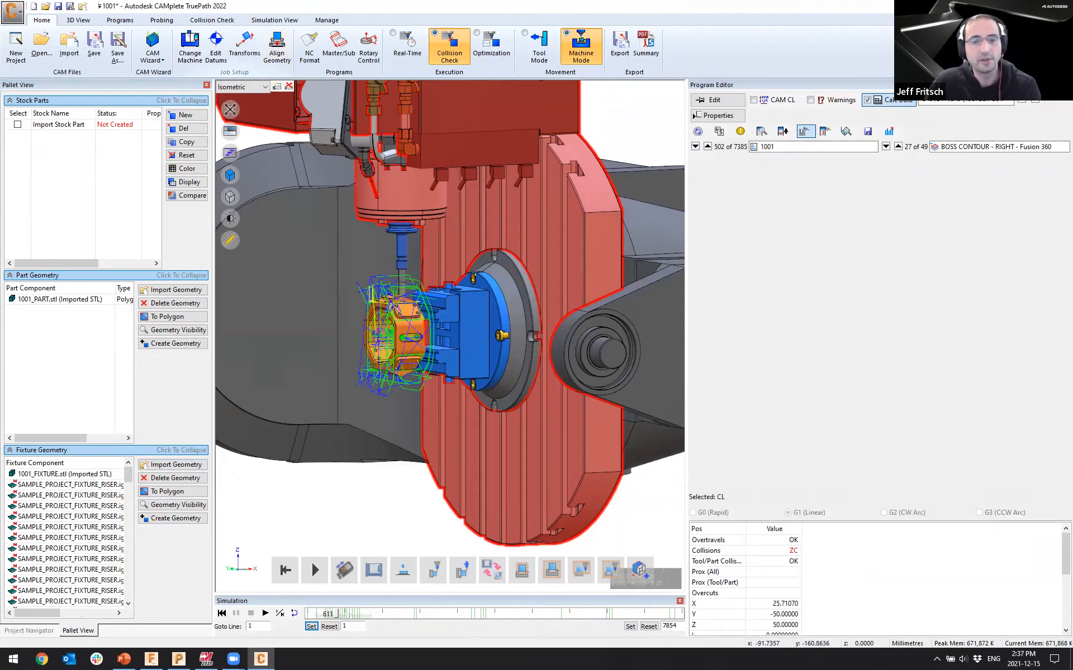
key(Return)
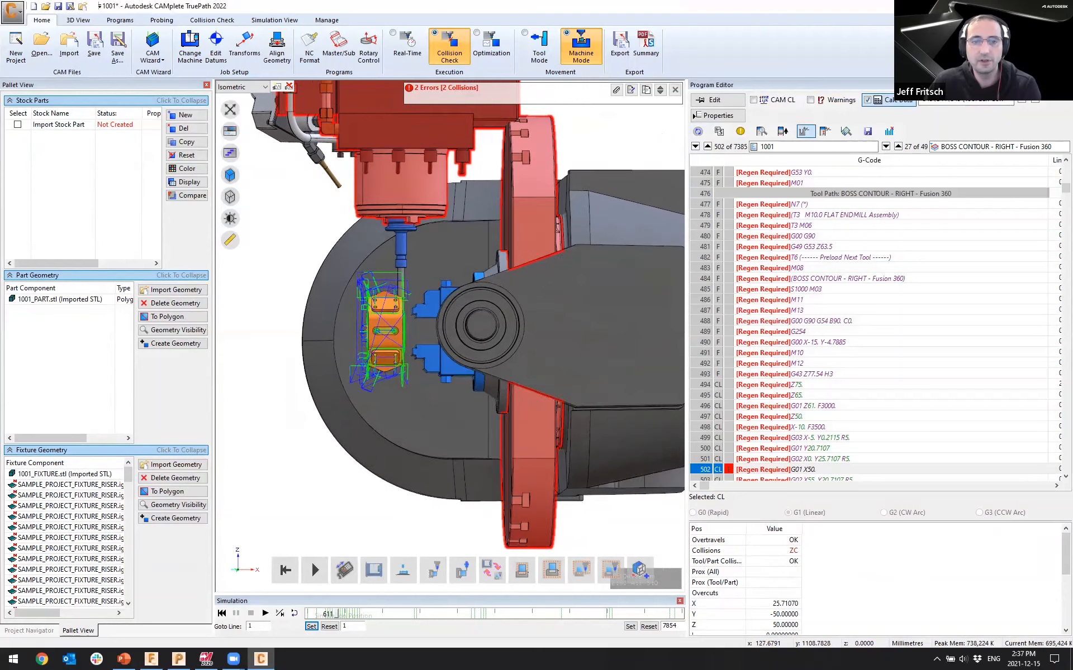
Inspect the contact area between the spindle head and the rotary table's edge with the fixture riser in place
scroll(589, 140, up, 1)
scroll(498, 338, down, 2)
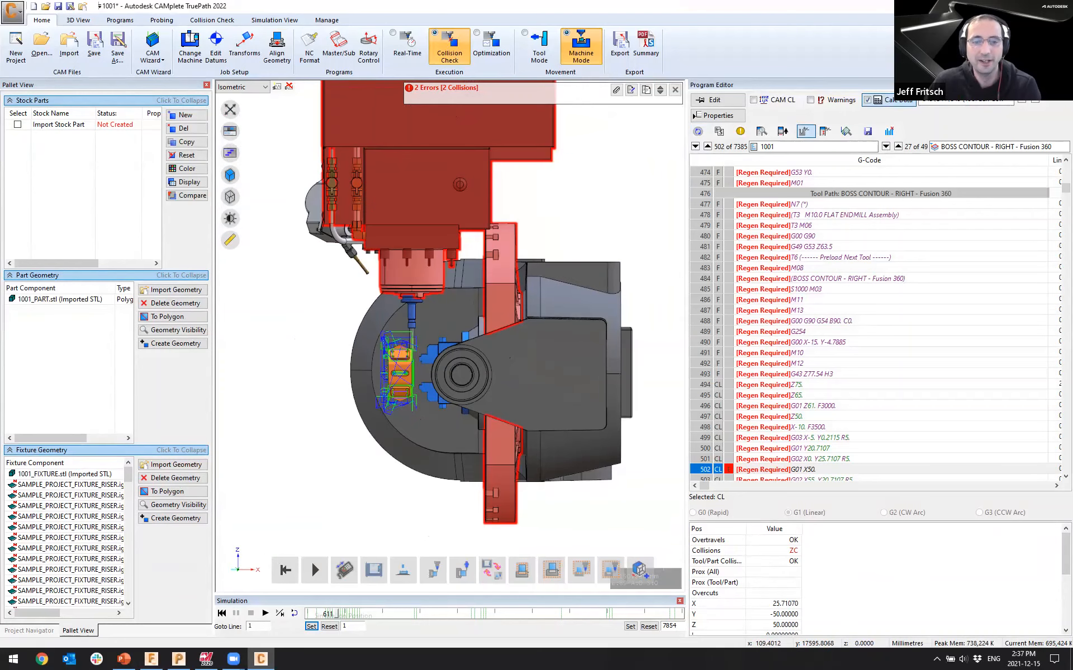
scroll(496, 206, up, 2)
scroll(487, 228, up, 3)
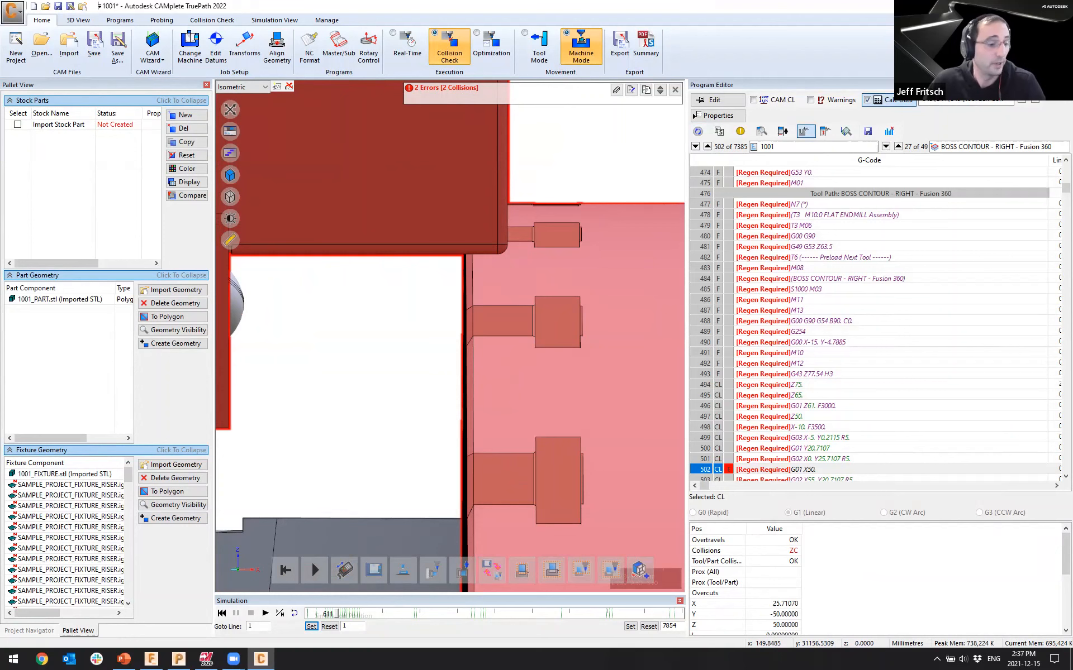
scroll(477, 234, down, 4)
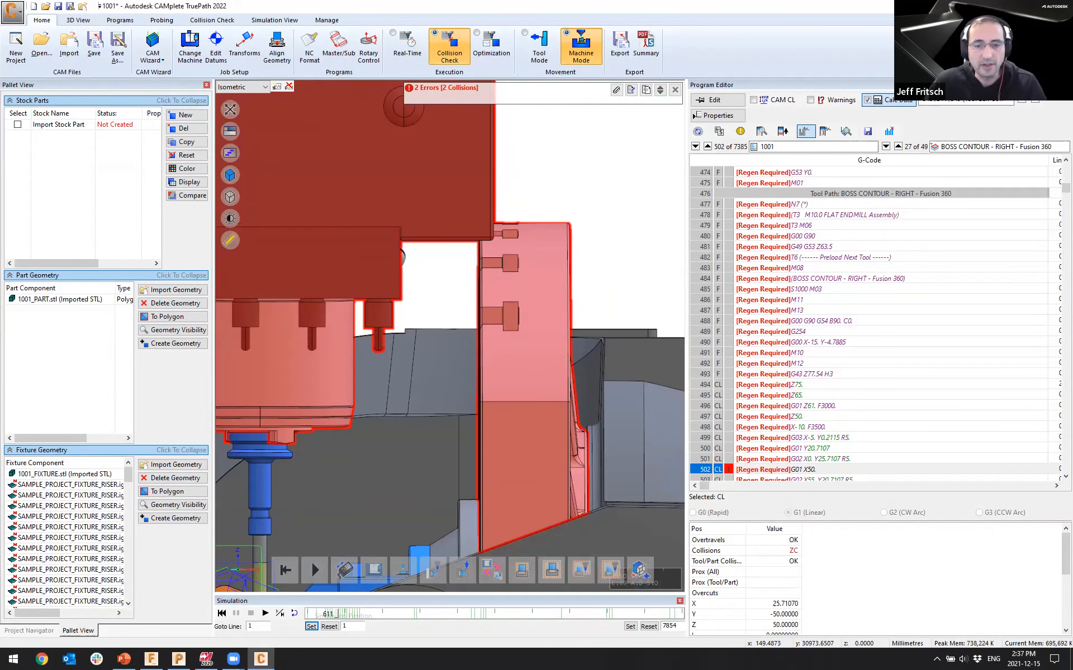
scroll(486, 224, down, 1)
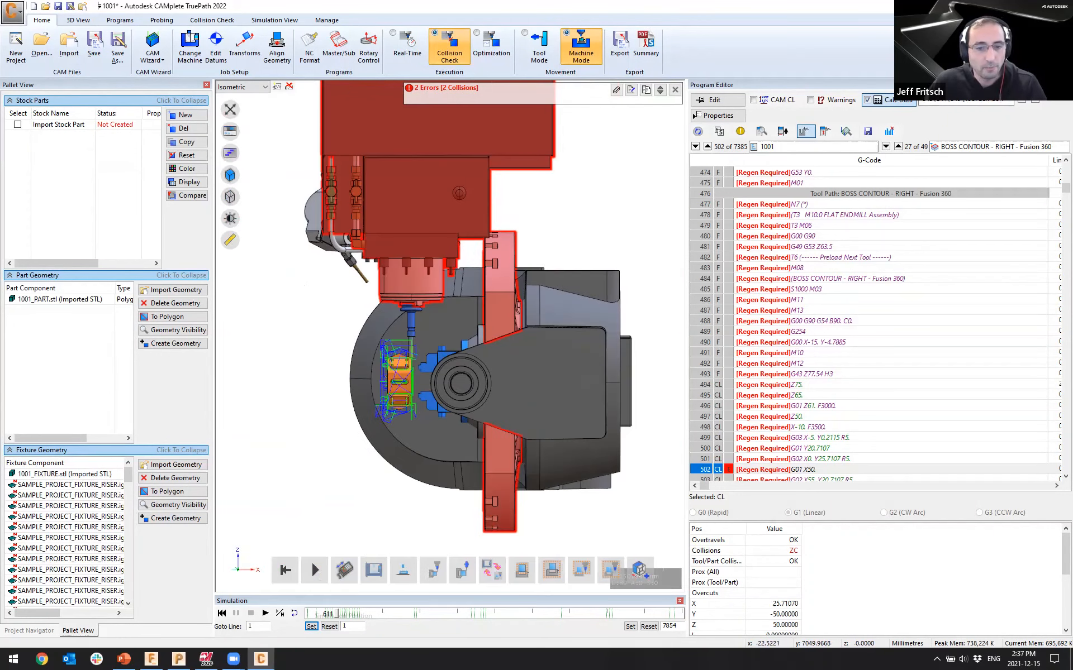
middle_drag(447, 279, 551, 279)
Set the G-Code CS datum's C rotation to 90 and check the spindle head's clearance to the turned table
click(216, 45)
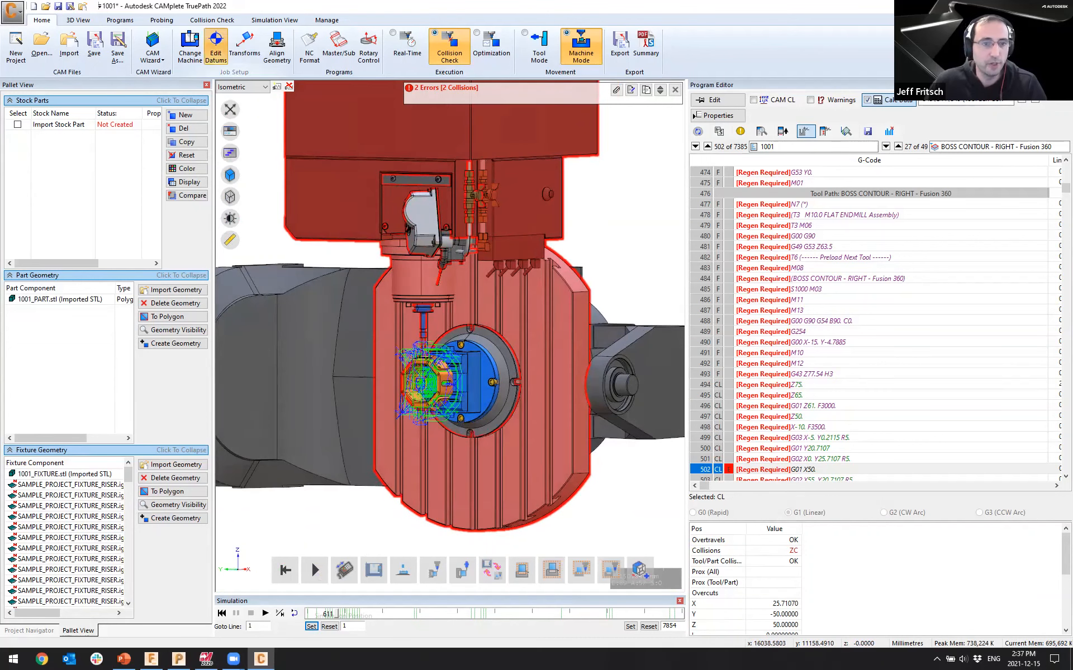
click(949, 105)
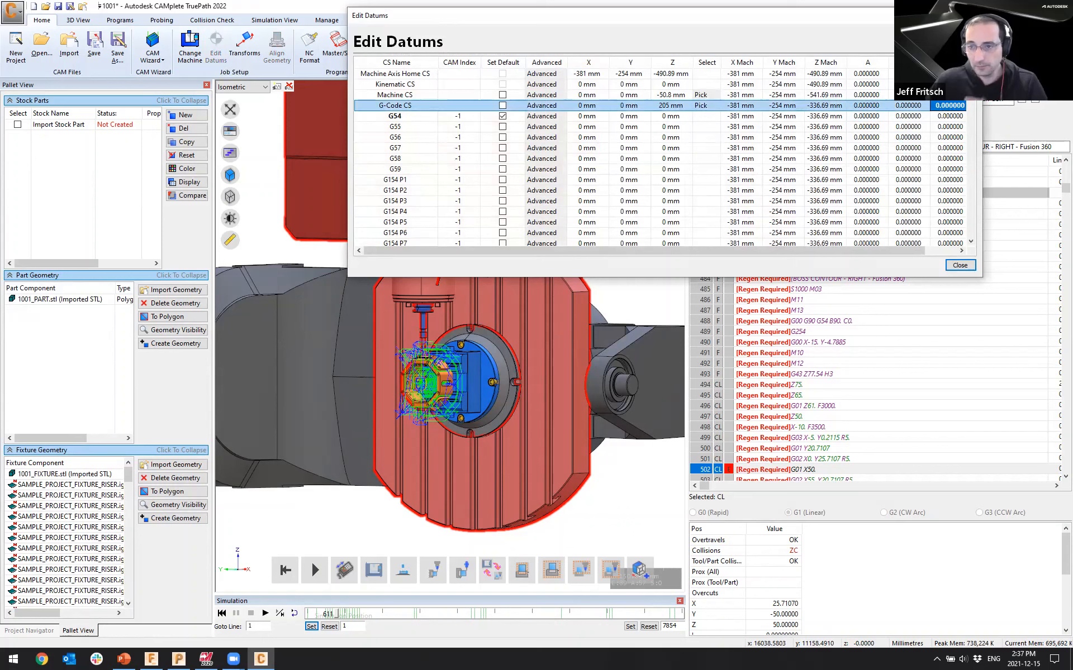
click(950, 106)
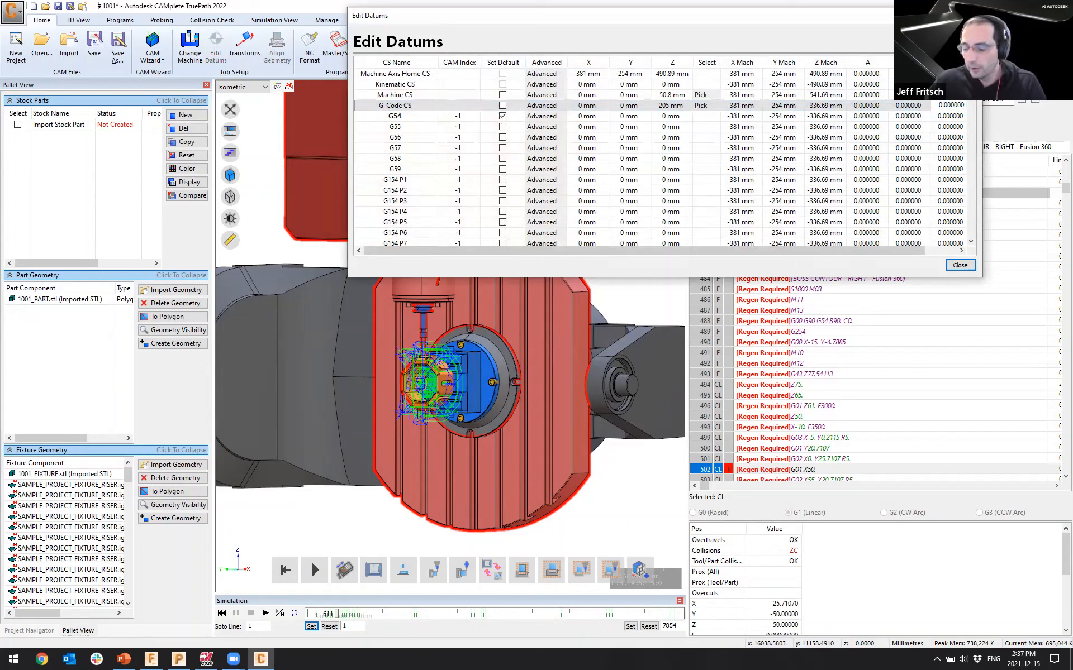
key(Return)
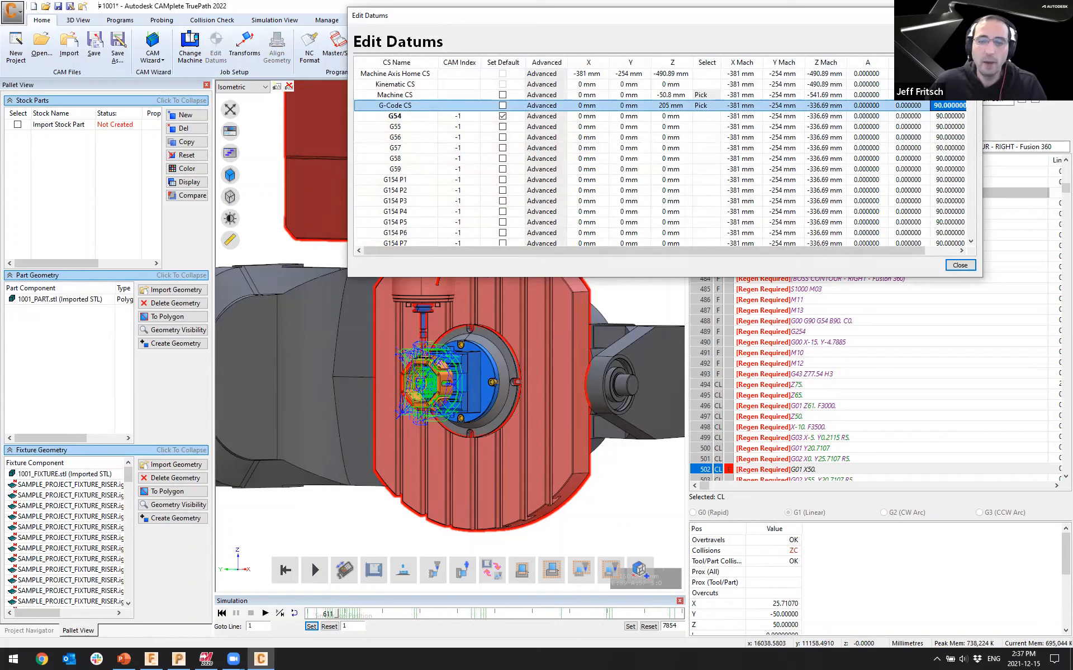
drag(871, 18, 768, 512)
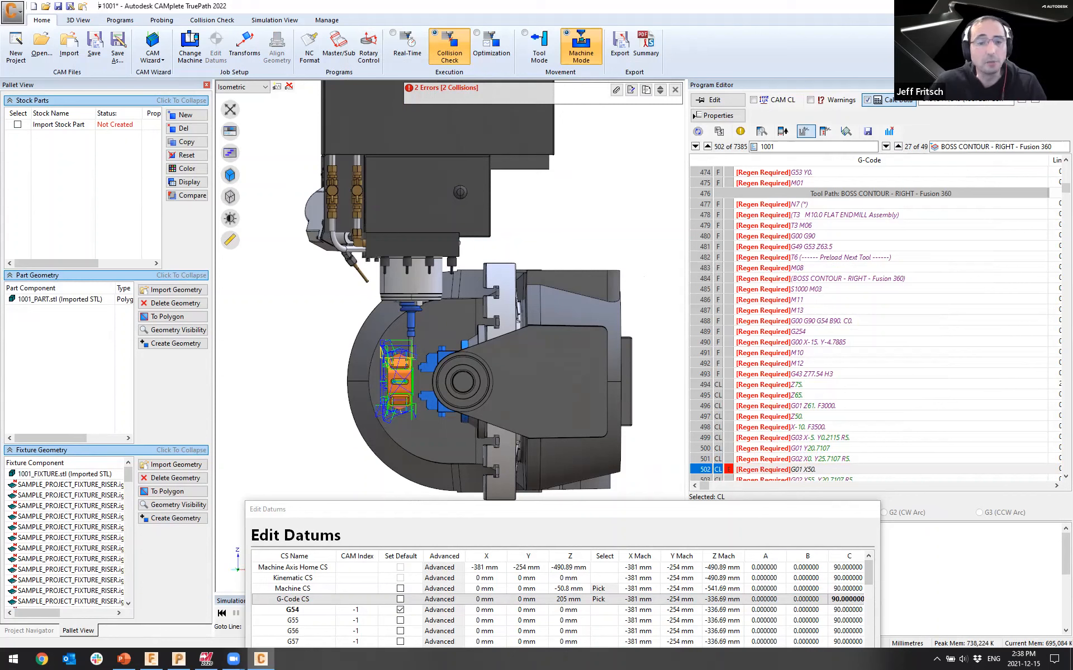
scroll(411, 329, up, 2)
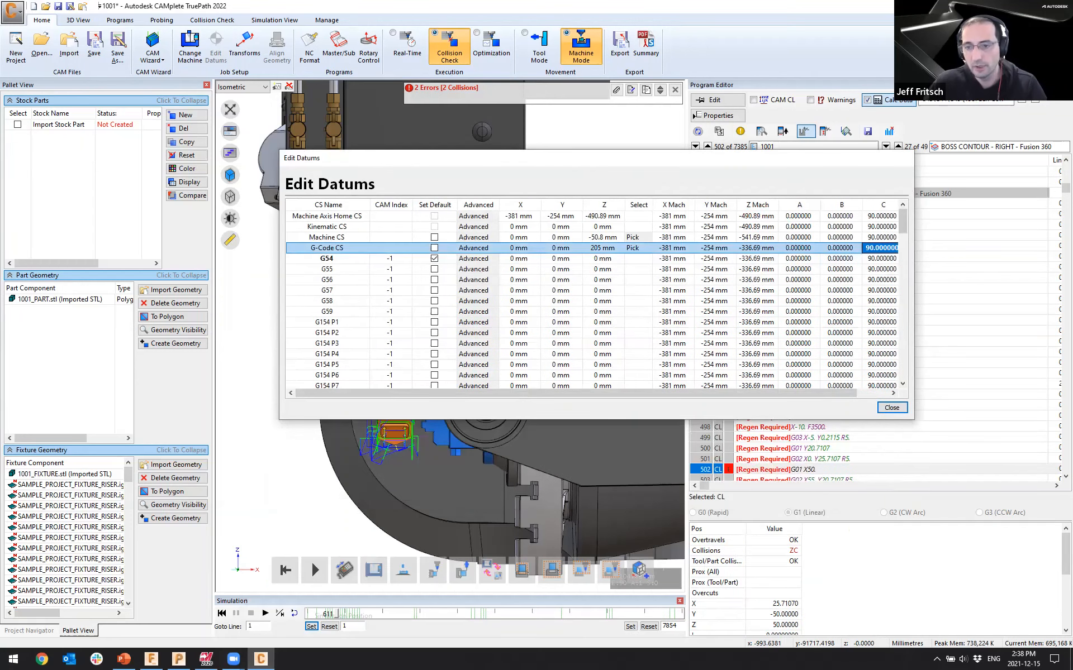
Reset the G-Code CS datum's C rotation to 0 and close the datum settings
text(0)
key(Return)
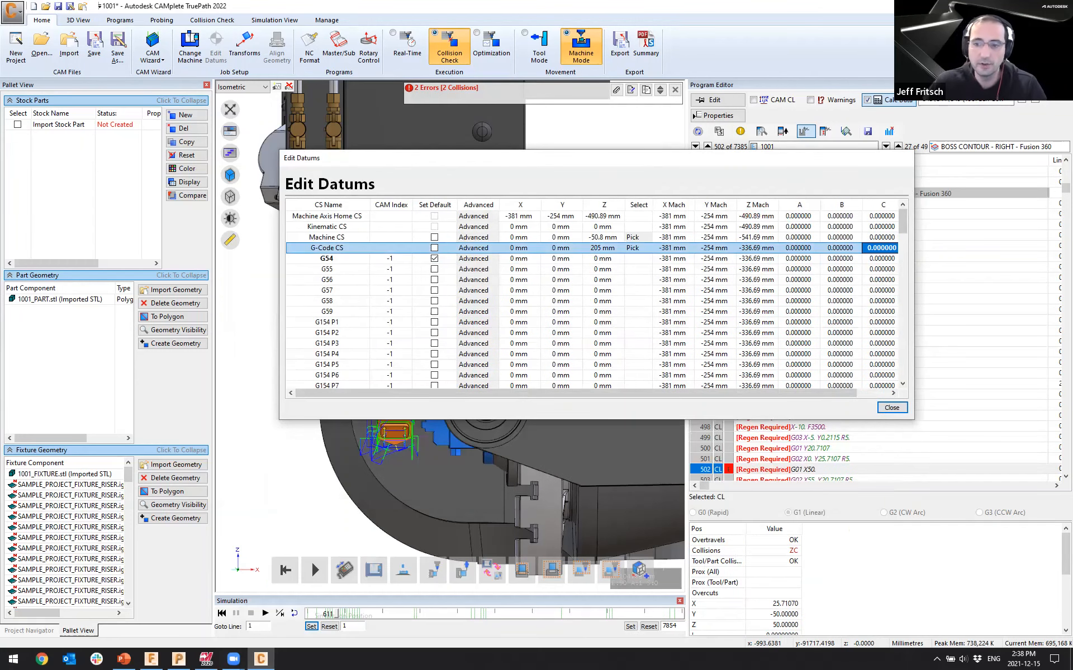
click(891, 407)
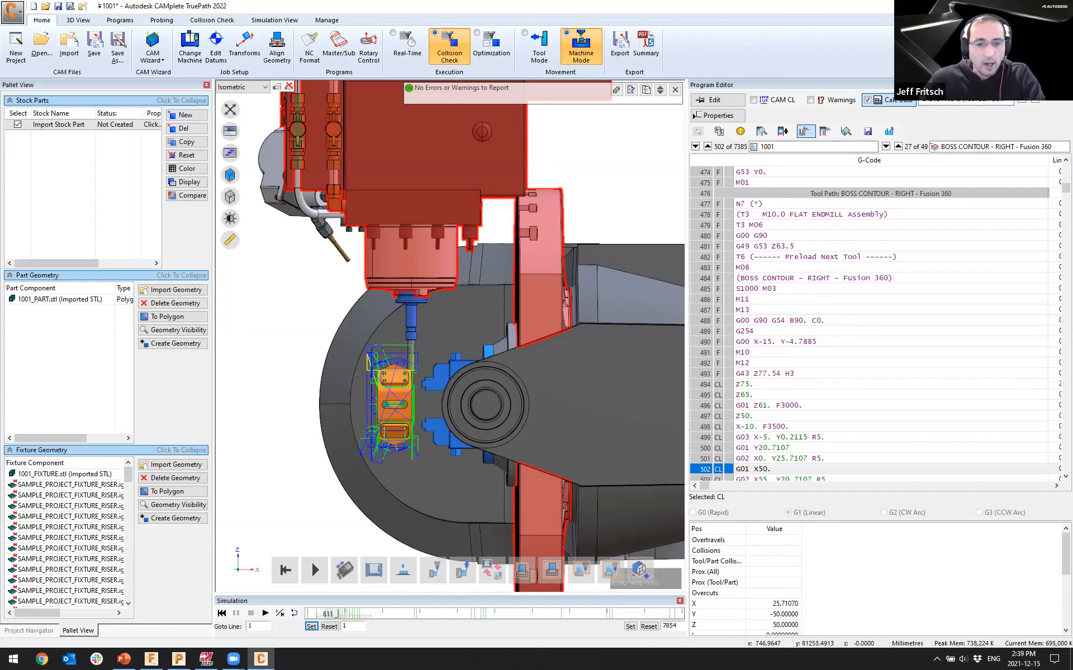
Create the Import Stock Part from the 1001_STOCK.stl polygon in its stock part properties
middle_drag(436, 358, 528, 357)
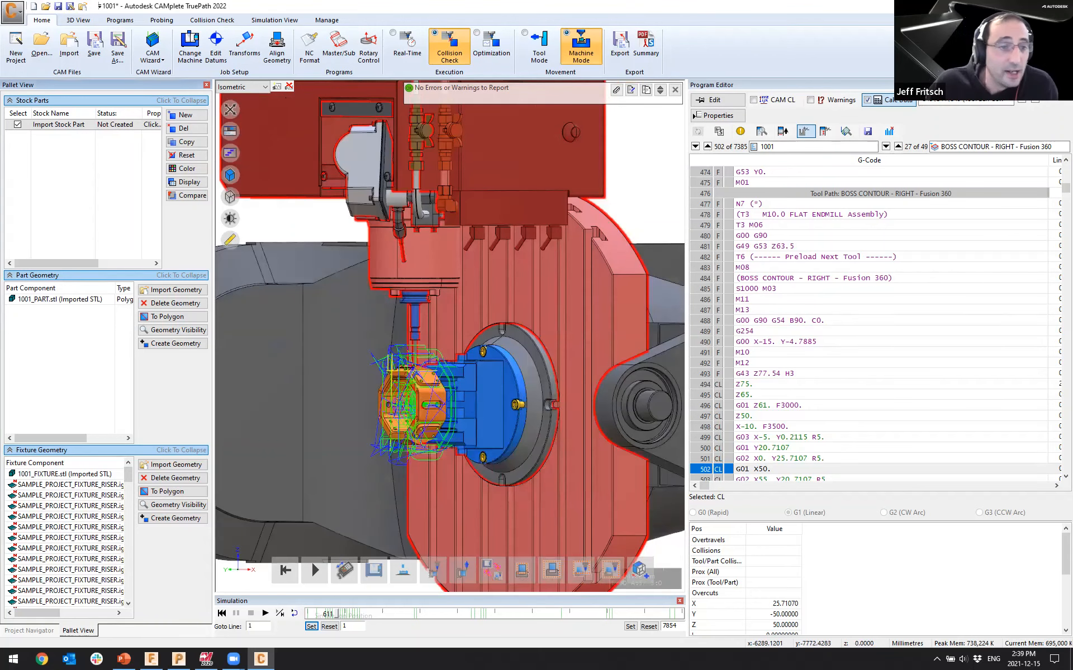
click(151, 125)
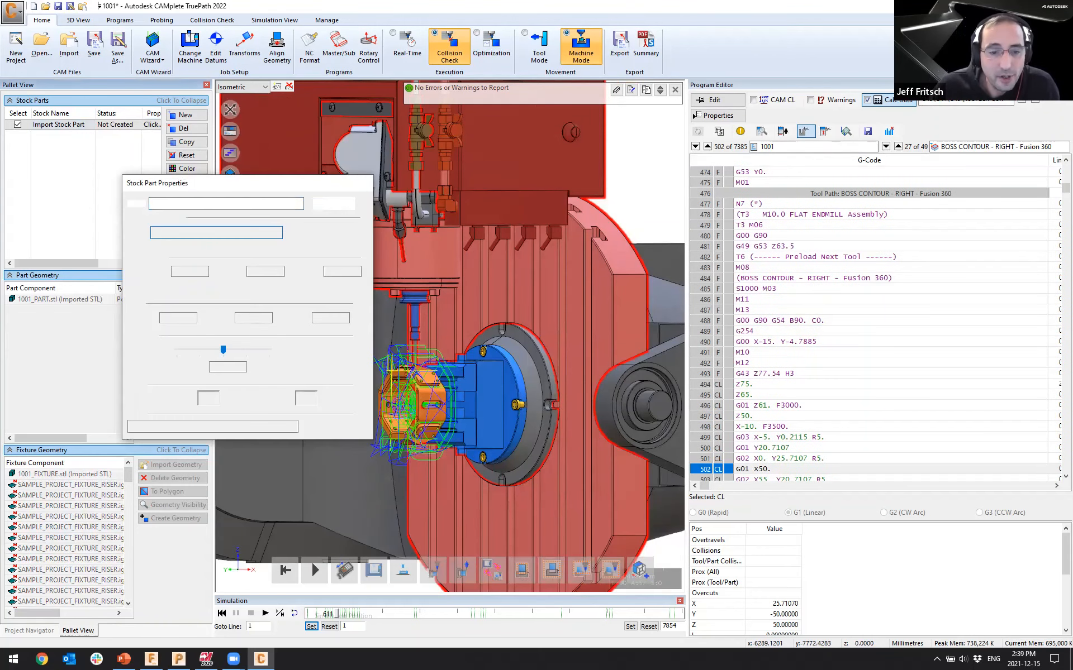
click(328, 425)
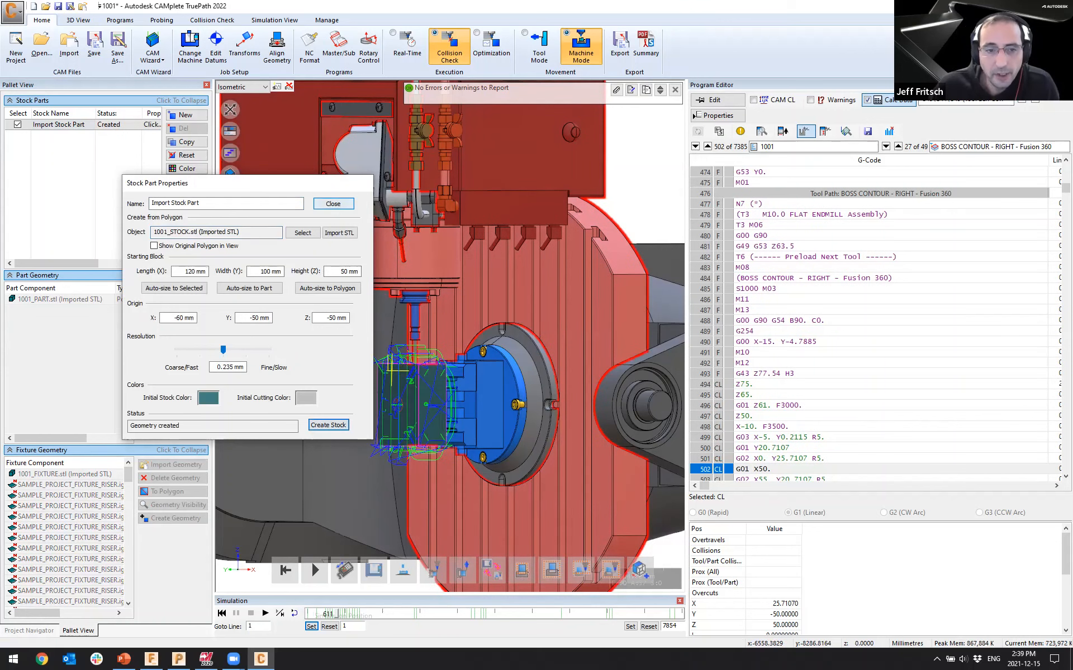
Close the stock part properties and run the collision check simulation from the start of the program
click(333, 204)
click(222, 614)
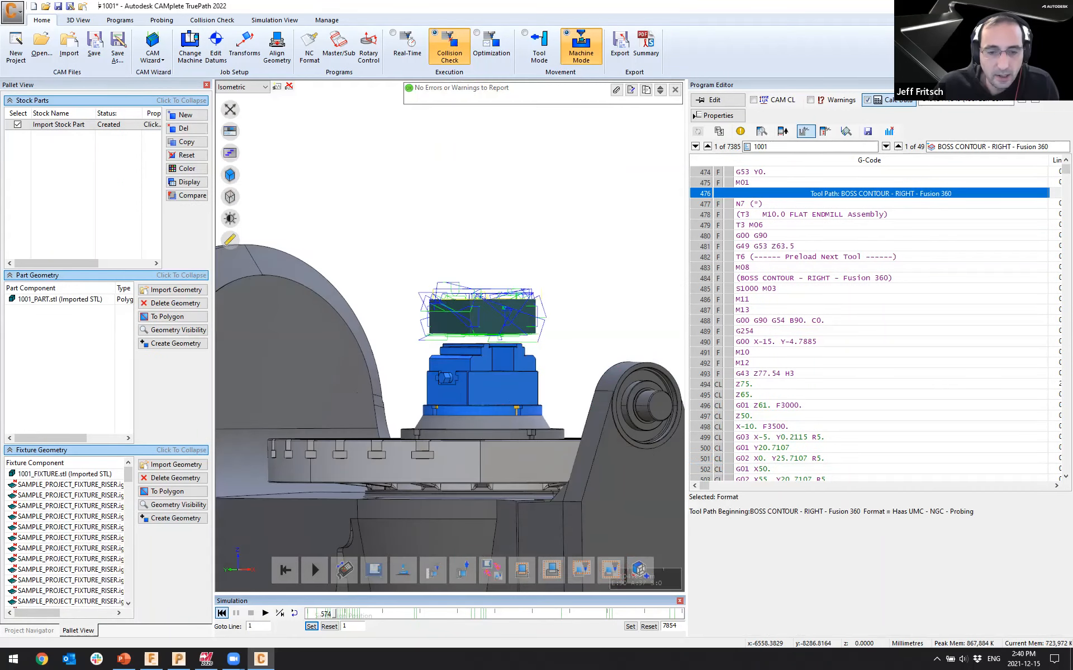
click(221, 613)
click(29, 630)
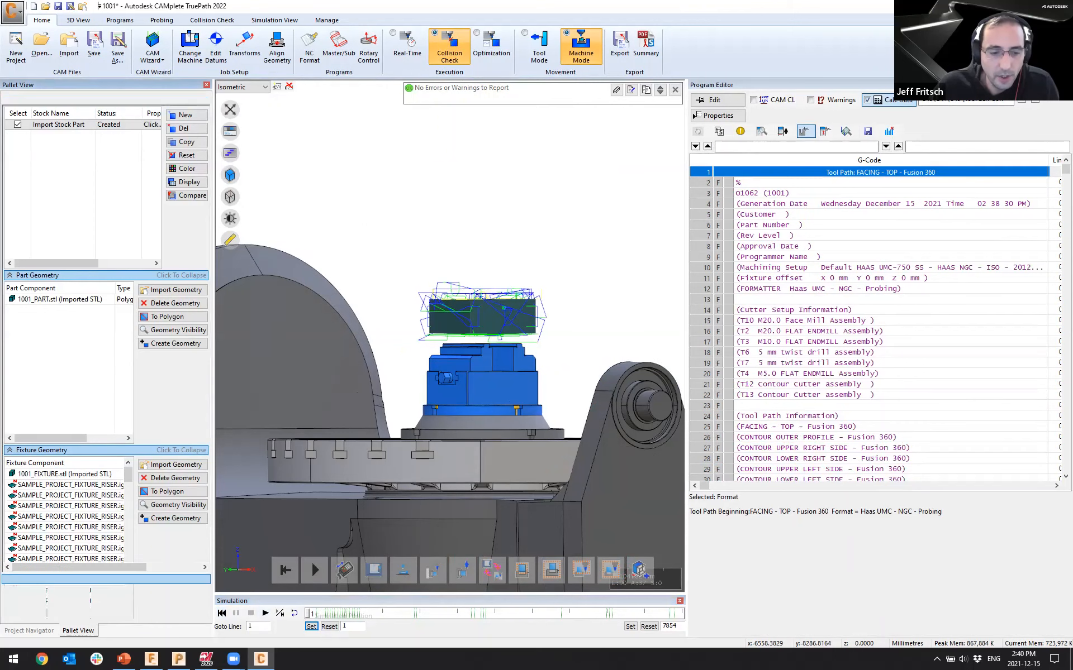
click(265, 614)
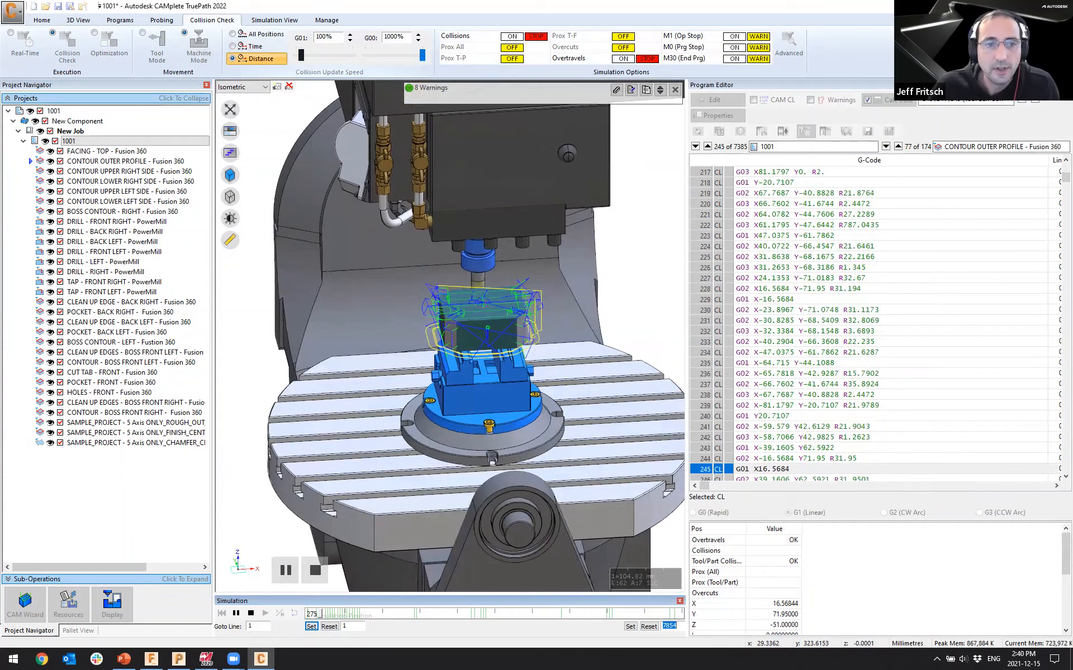
Set the G01 update speed to 1000% with distance-based updating, and stop the simulation in the CONTOUR UPPER RIGHT SIDE toolpath
drag(301, 55, 352, 55)
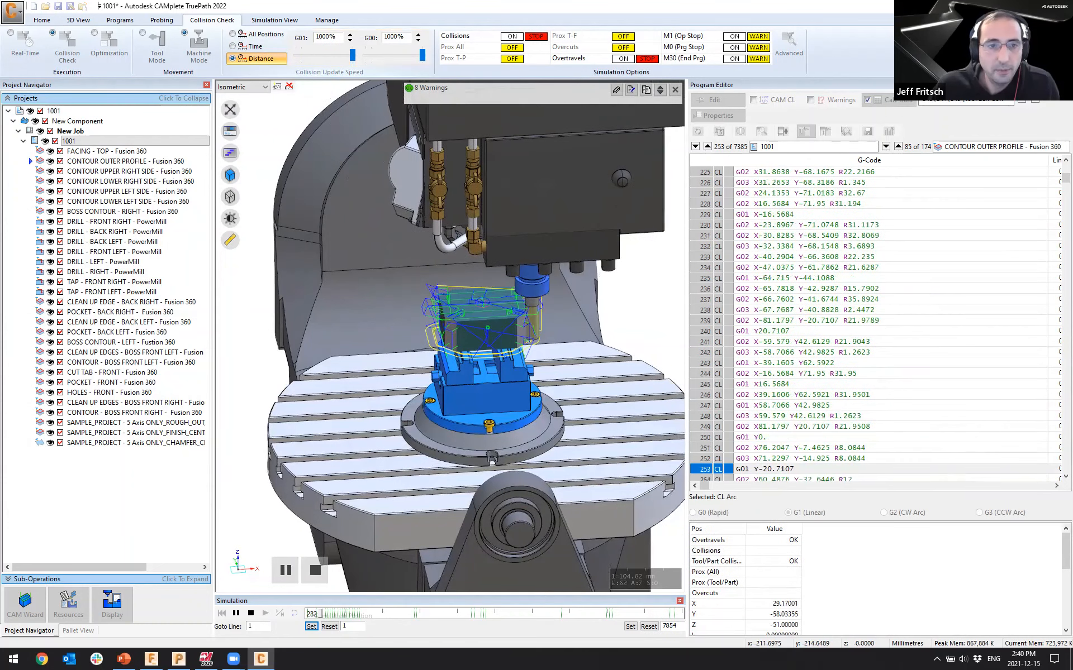
click(251, 46)
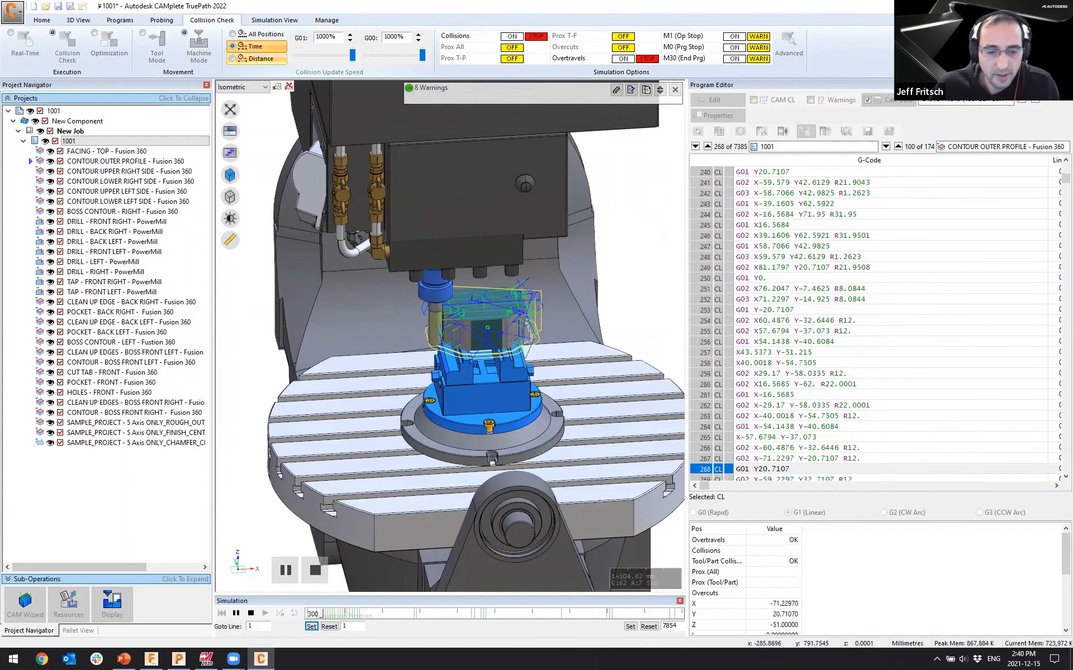
click(258, 58)
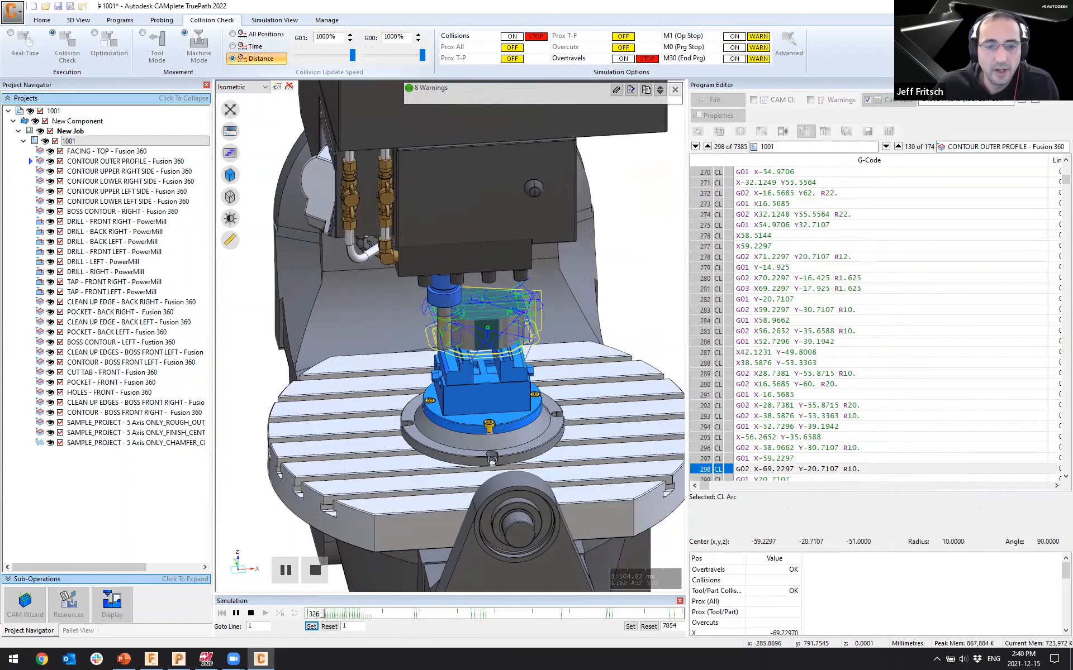
click(254, 47)
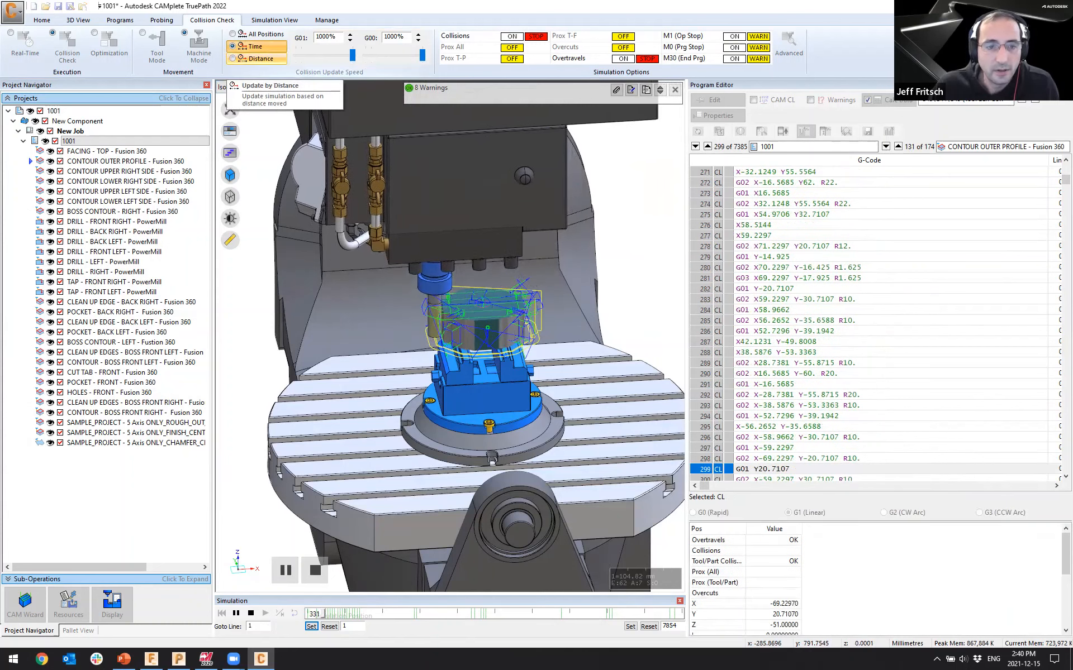
click(246, 59)
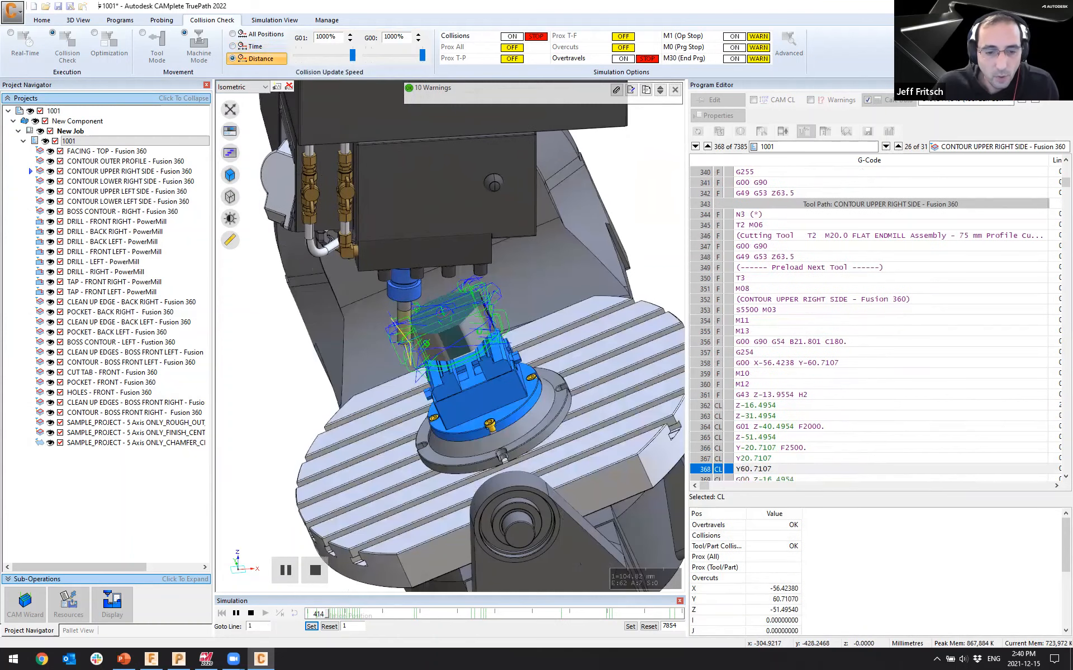
click(315, 570)
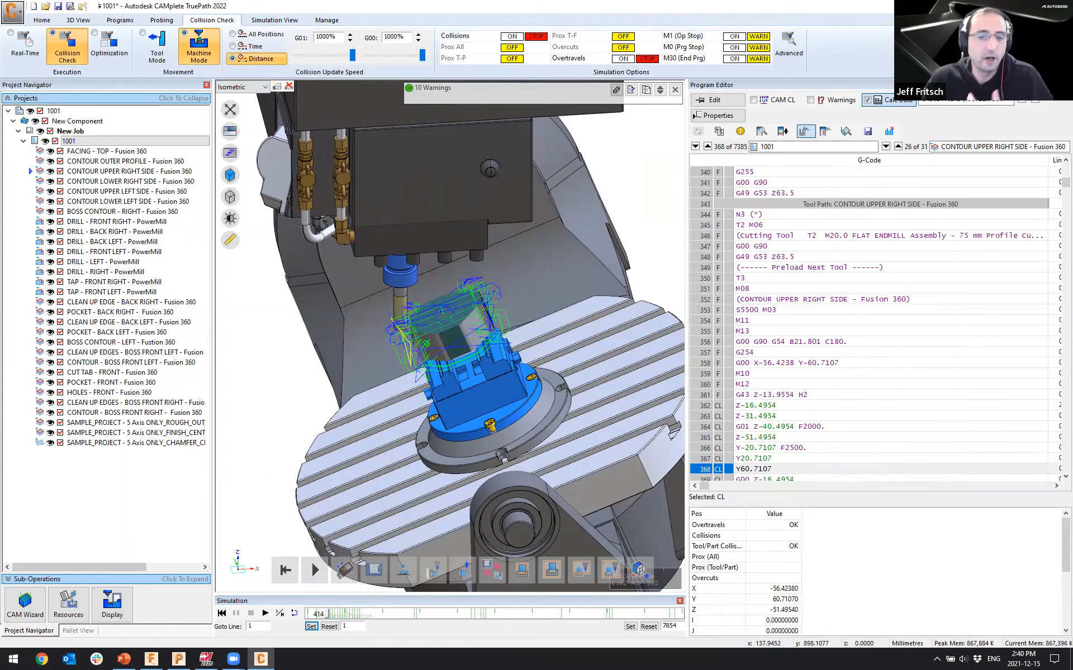
Hide all toolpaths of program 1001 and inspect the partly cut stock from both sides
middle_drag(447, 391, 539, 344)
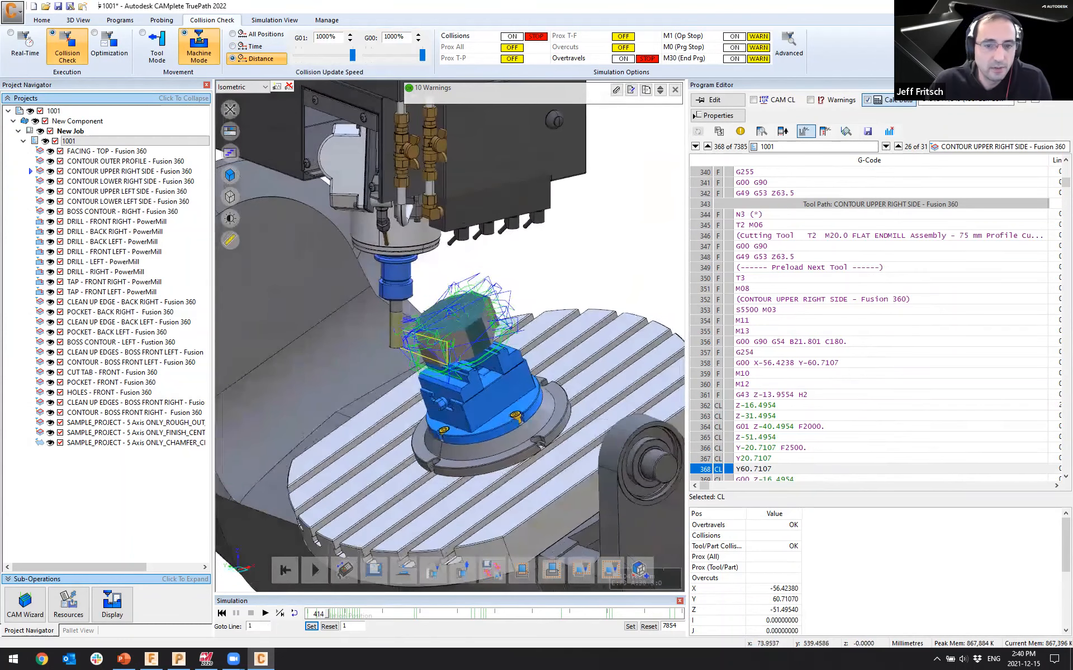
click(45, 142)
middle_drag(503, 385, 355, 339)
click(754, 469)
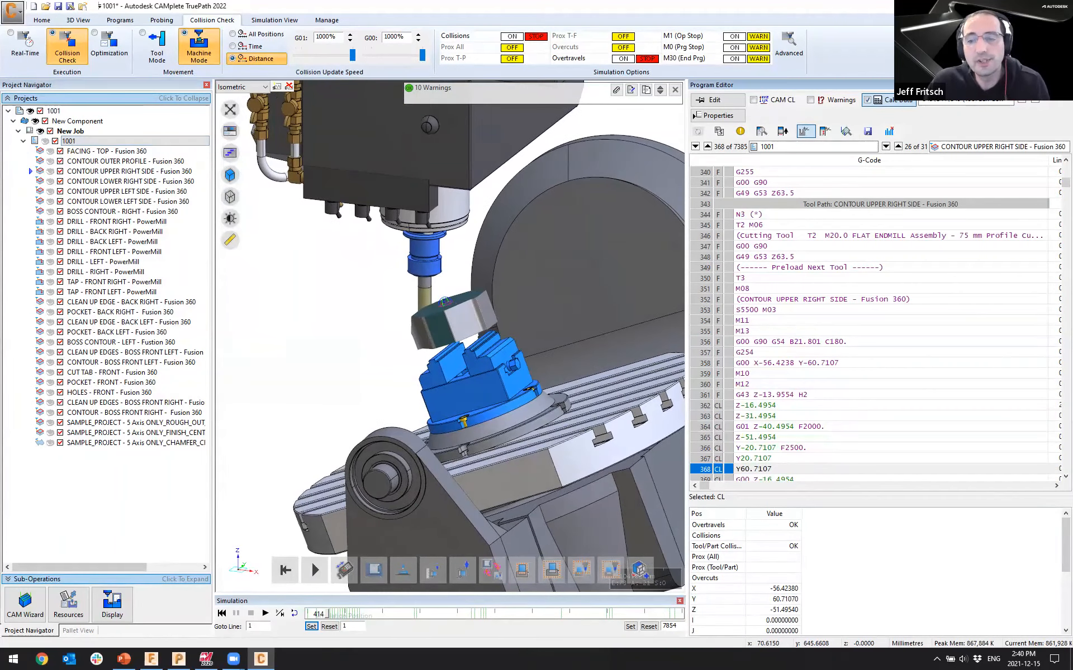
Show the warning columns in the widened Program Editor and examine each line's collision, axis position, velocity and volume removal data
drag(687, 422, 506, 421)
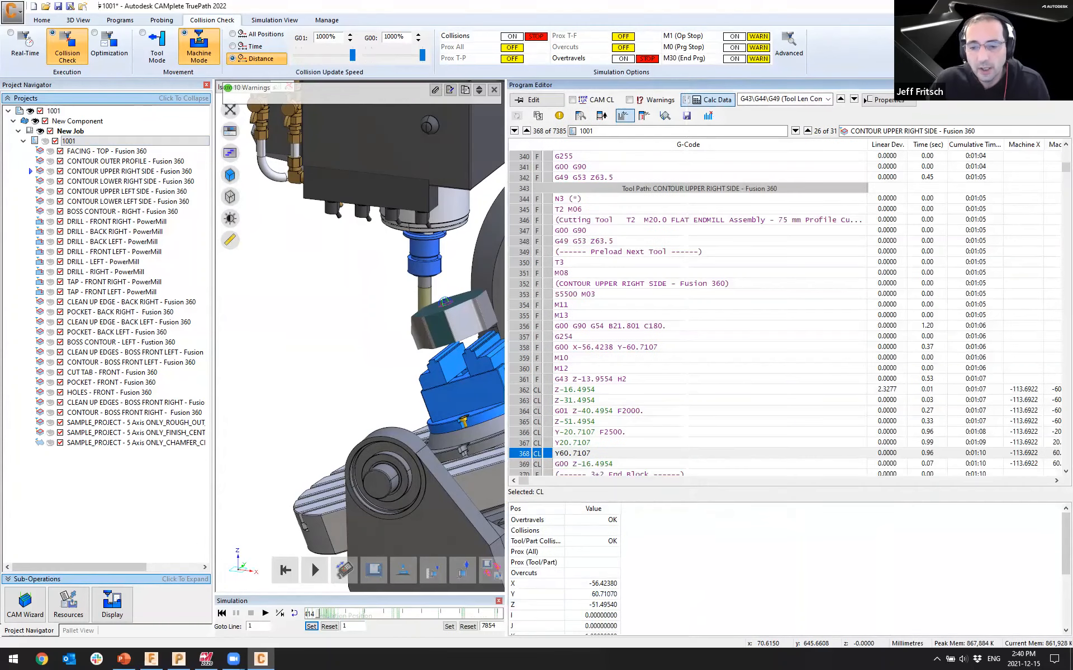
drag(523, 481, 553, 481)
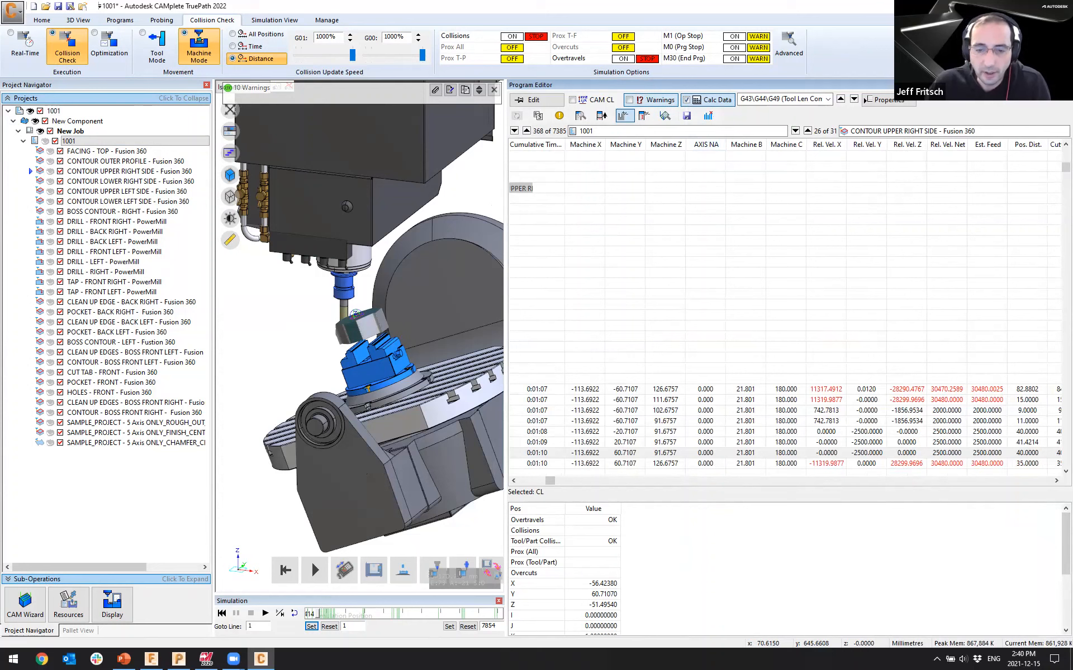
click(785, 99)
click(654, 100)
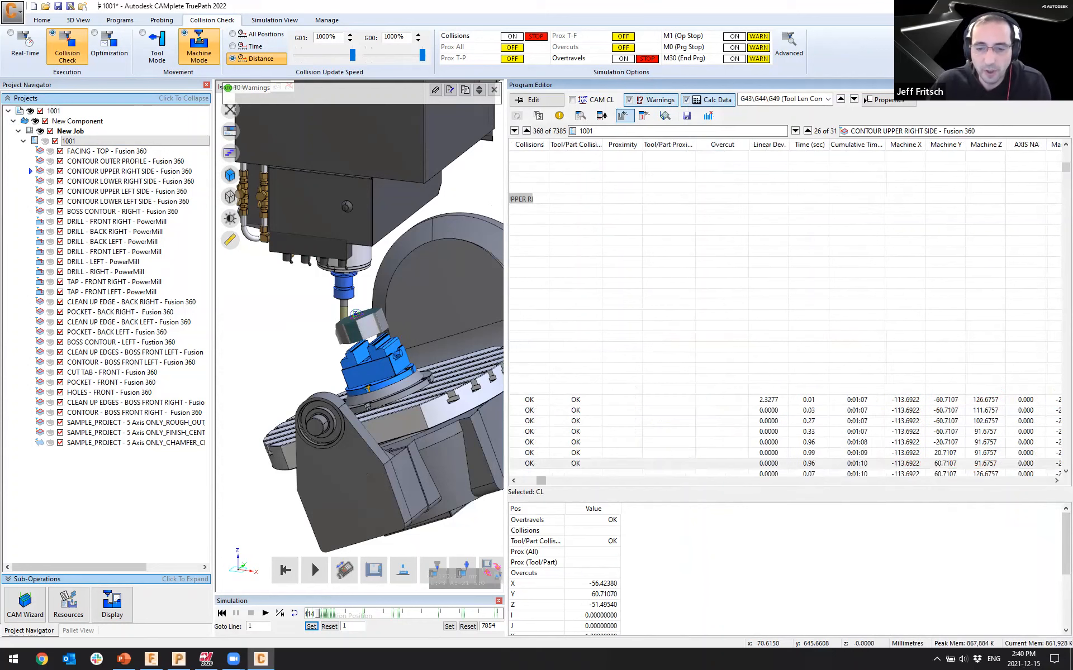
drag(540, 481, 526, 481)
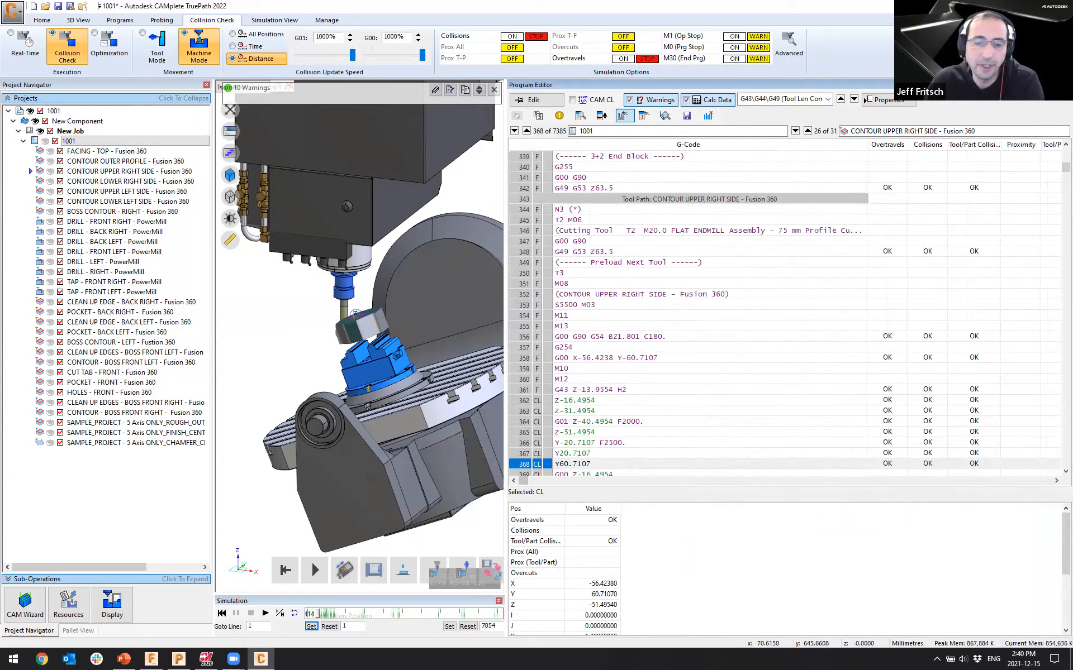
drag(523, 481, 630, 481)
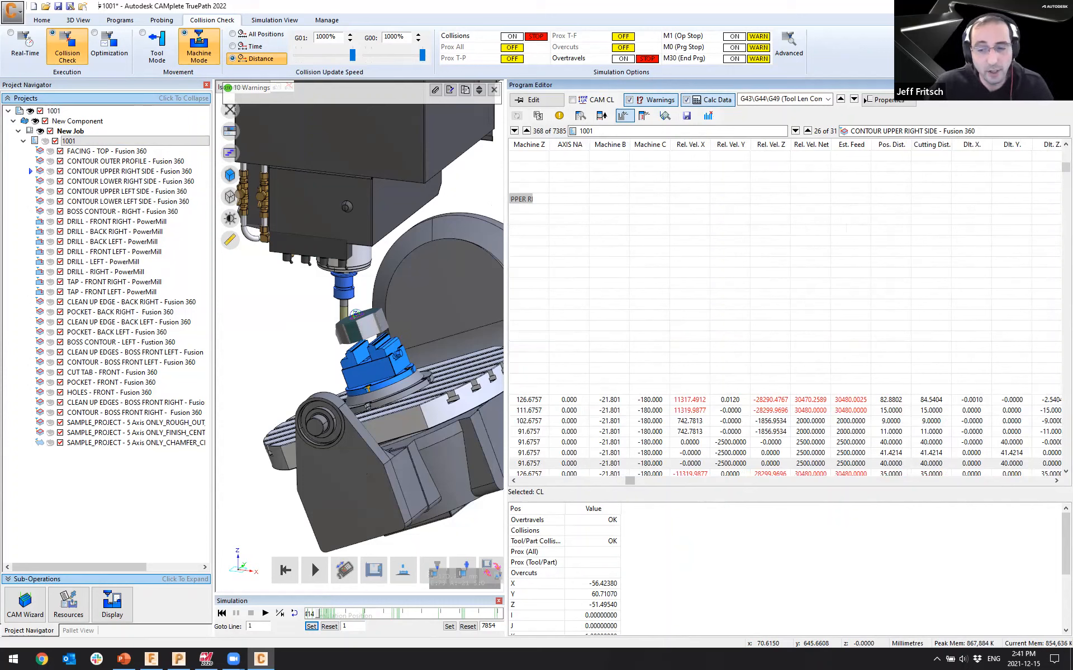
drag(630, 481, 780, 481)
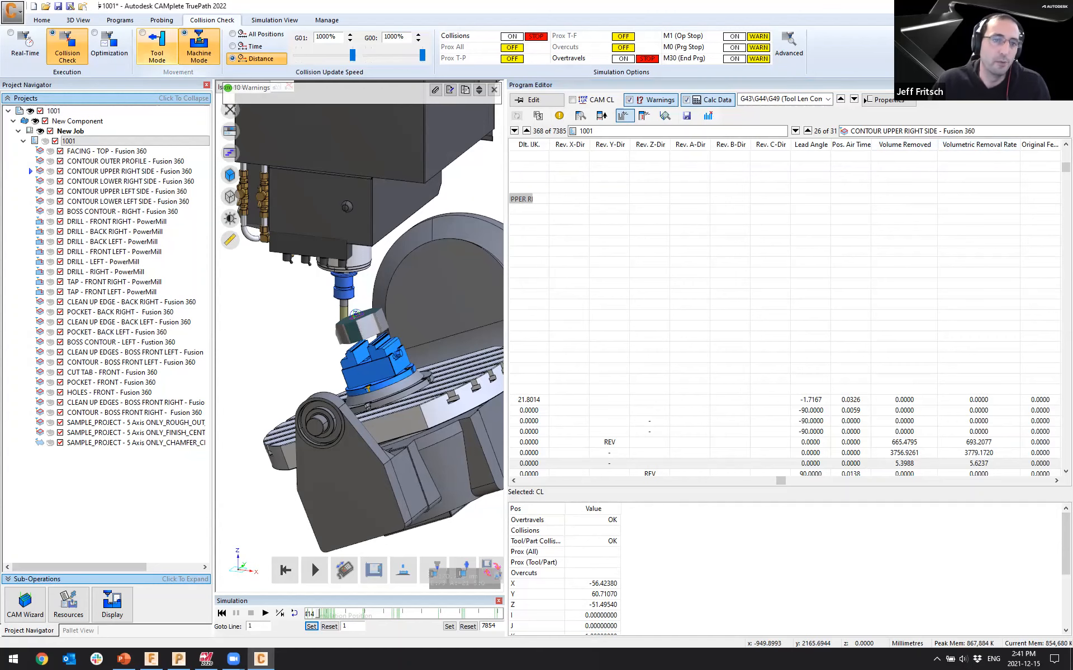
Plot the program's feed rate in a 2D graph, hide the FEED curve, and jump to a volumetric removal rate peak at 0.61
click(120, 20)
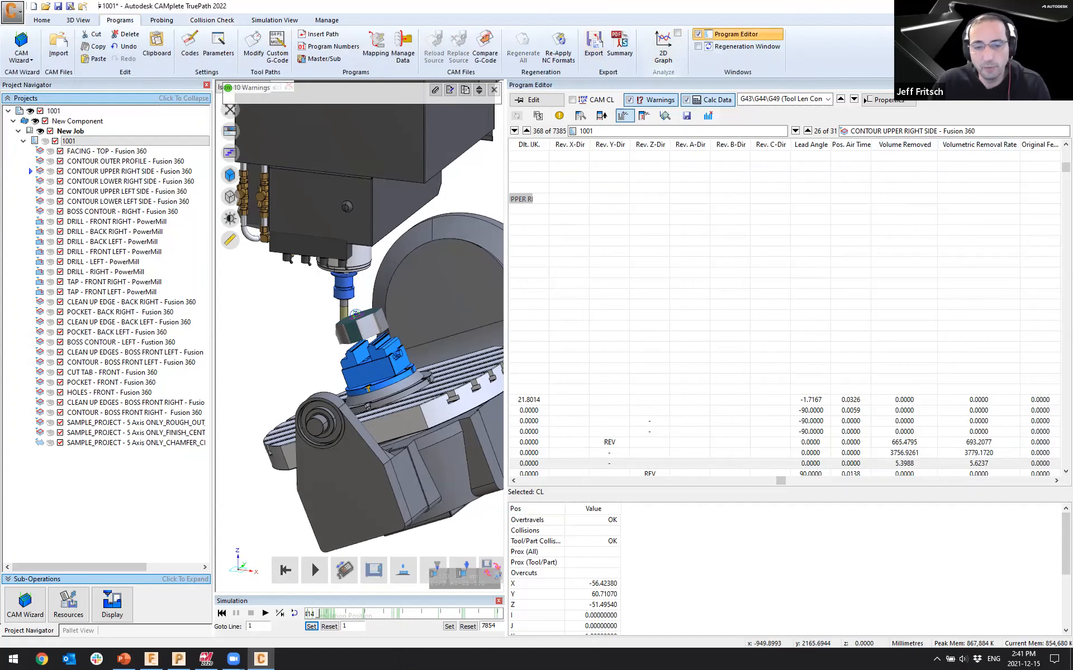
click(664, 48)
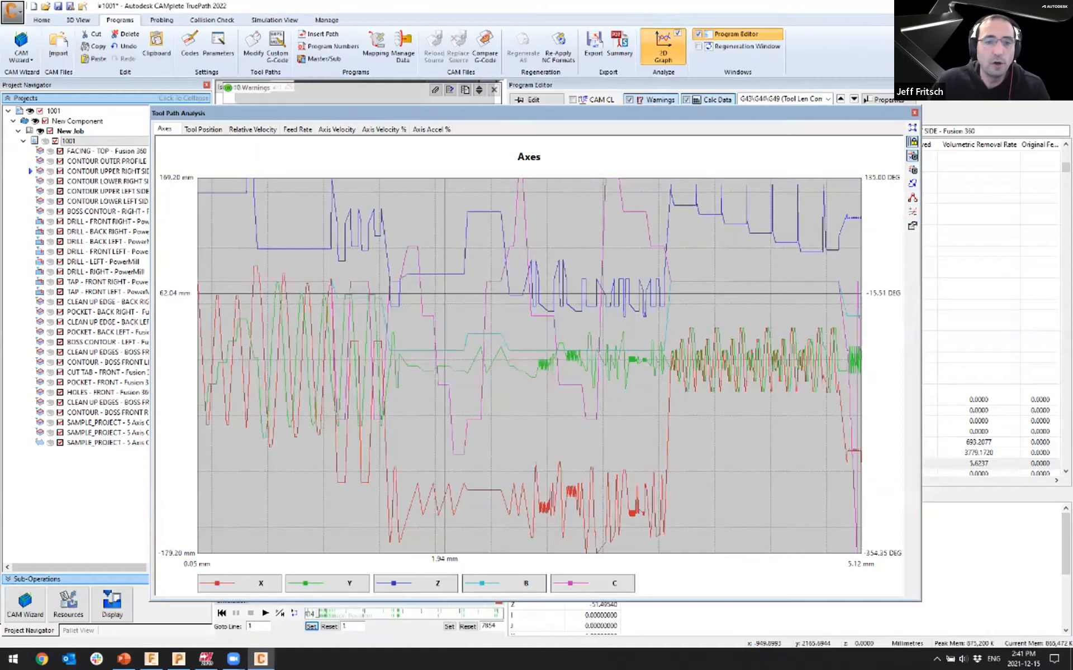
click(297, 129)
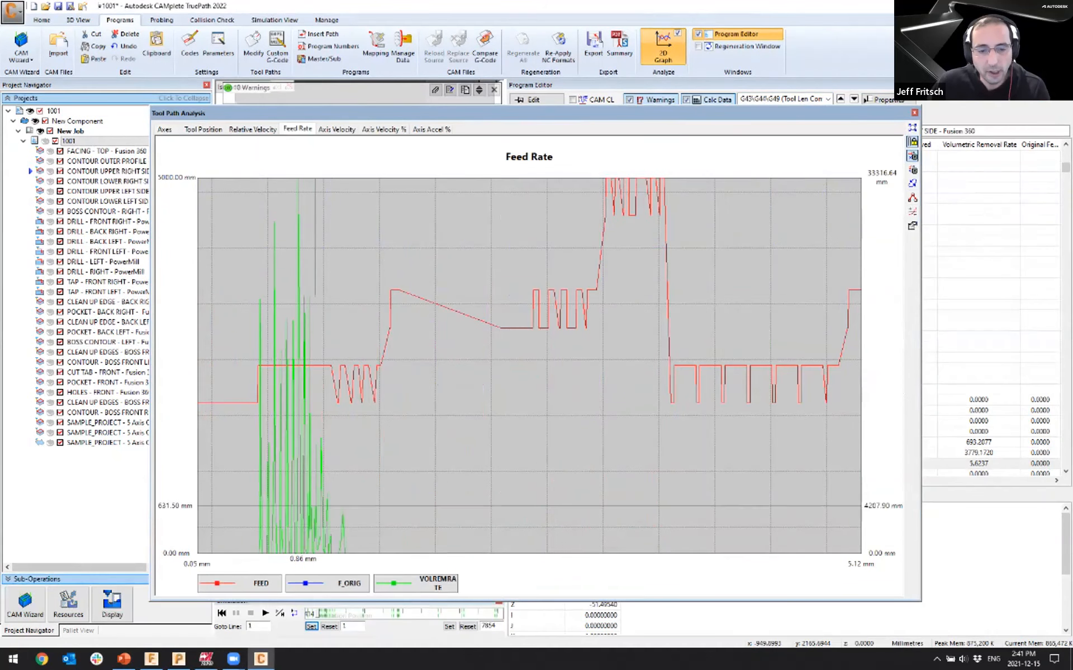
click(240, 583)
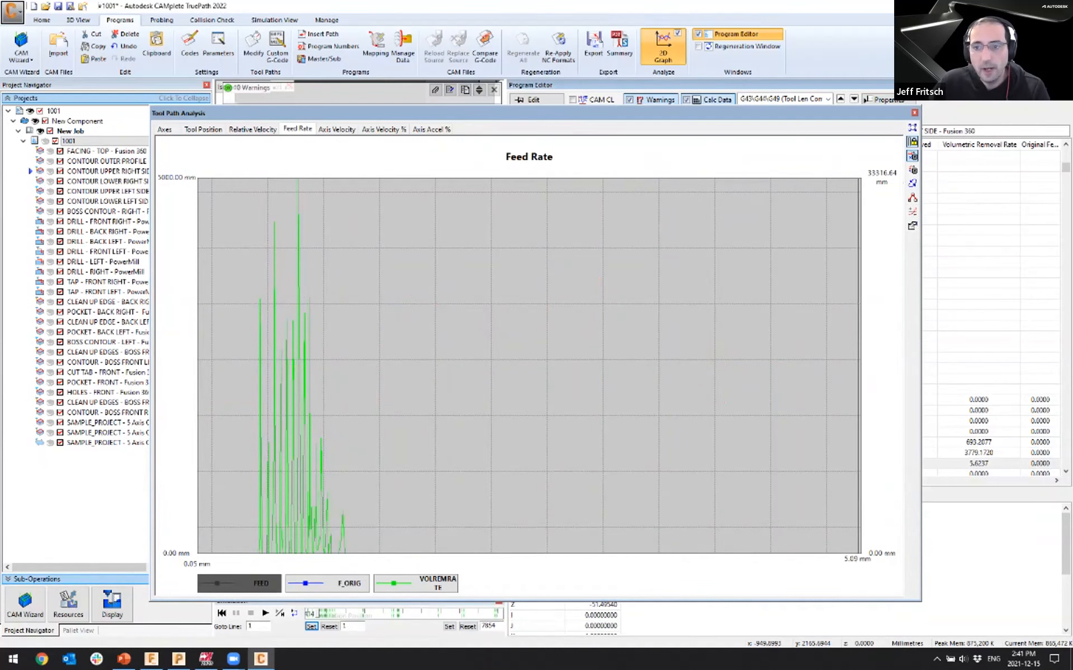
drag(804, 113, 767, 111)
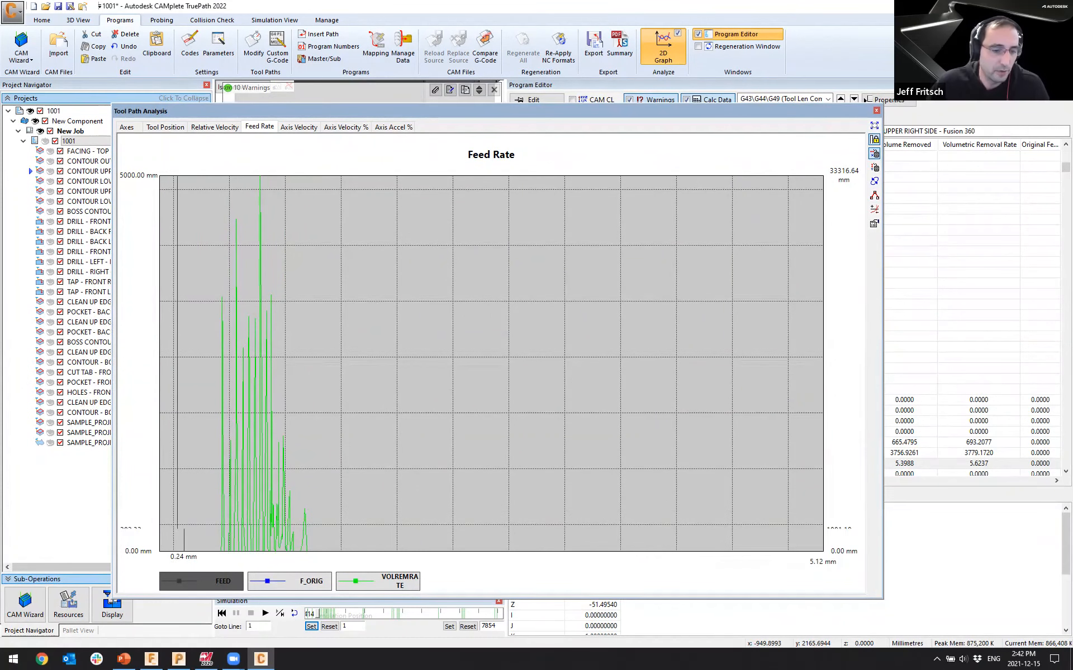
click(231, 542)
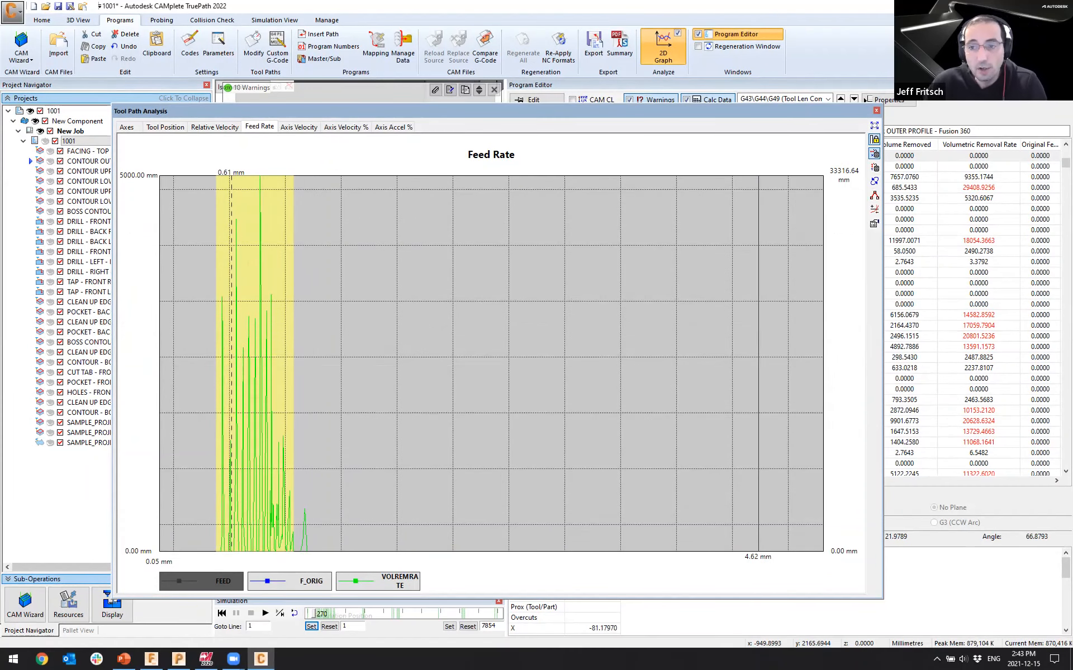
Close the toolpath analysis and narrow the Program Editor back to its G-code column
click(876, 111)
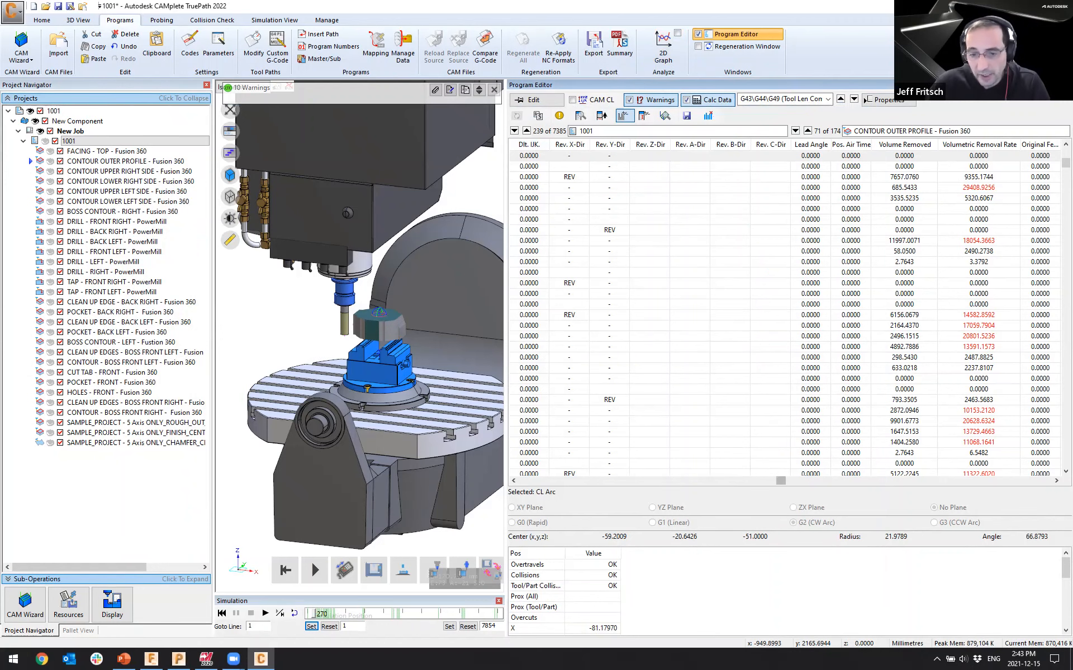
drag(780, 480, 522, 481)
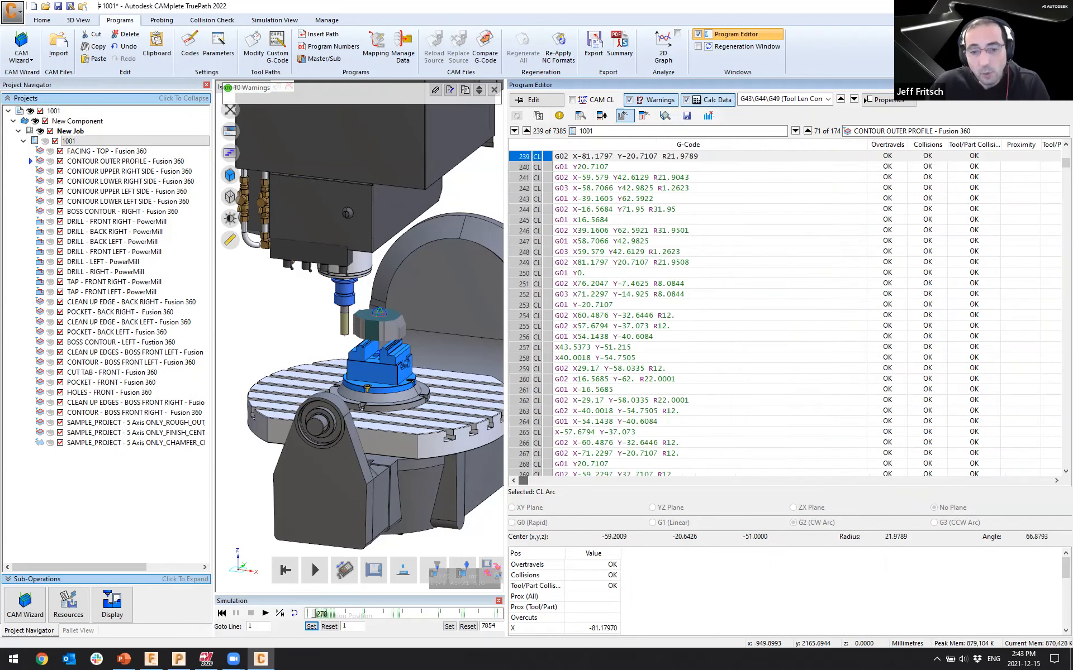
drag(505, 391, 717, 392)
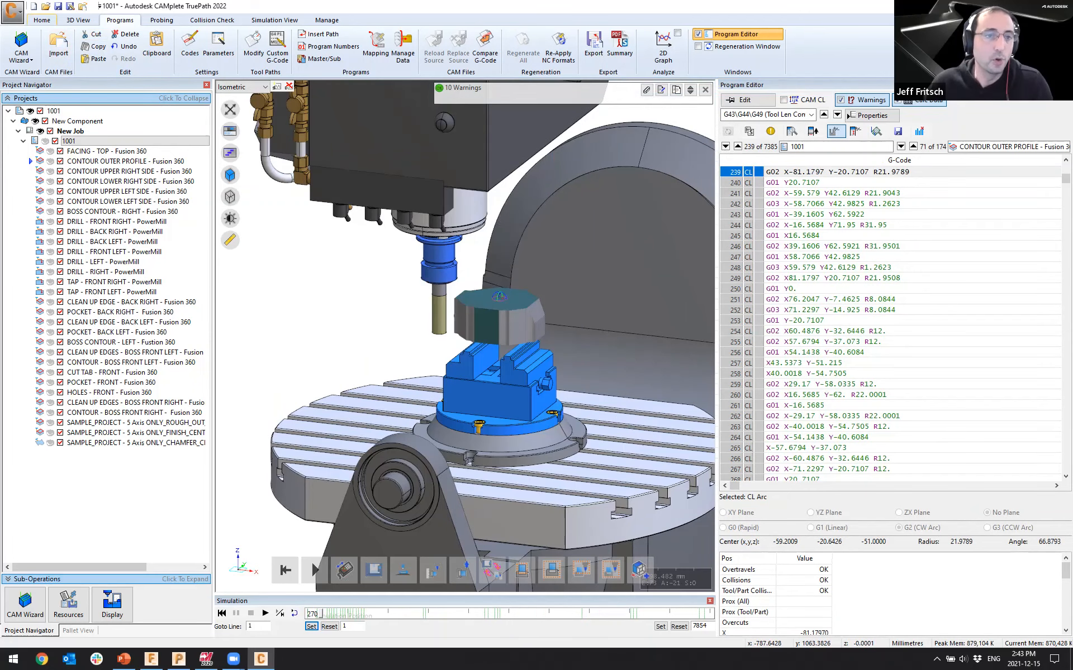
Try to create a Compare stock part from Import Stock Part without assigning a polygon
click(42, 20)
click(245, 47)
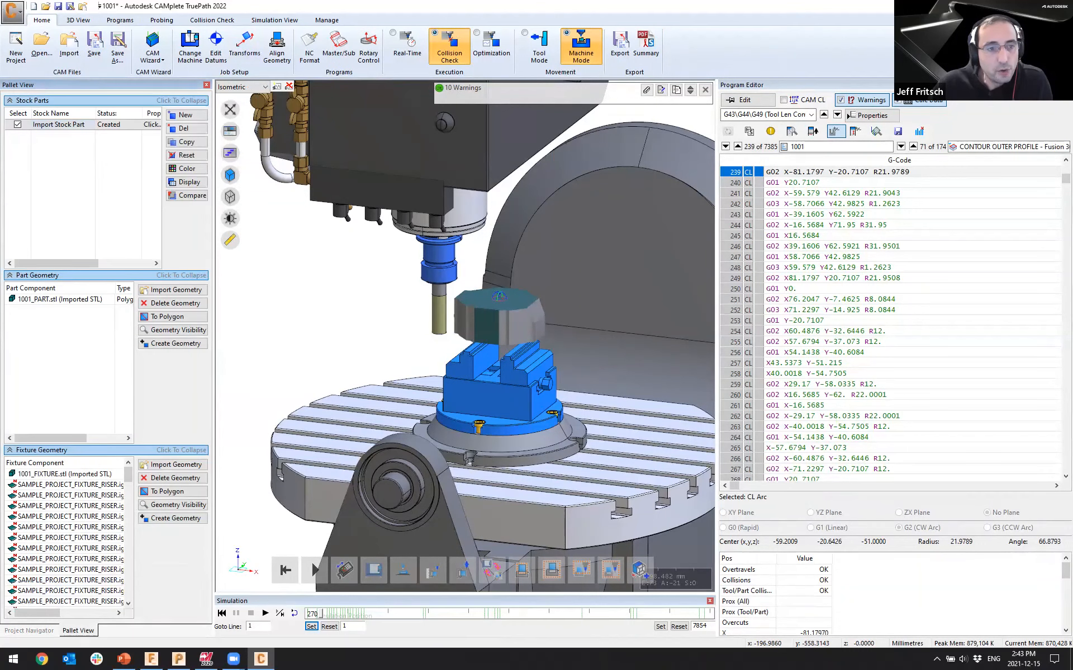
click(60, 124)
click(60, 300)
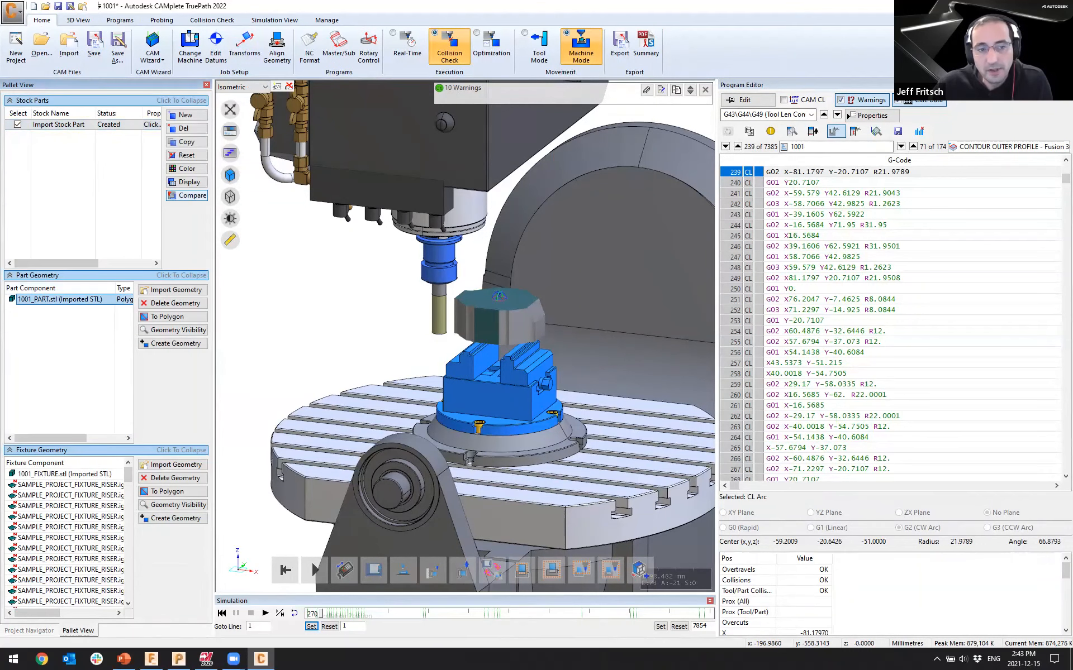
click(187, 195)
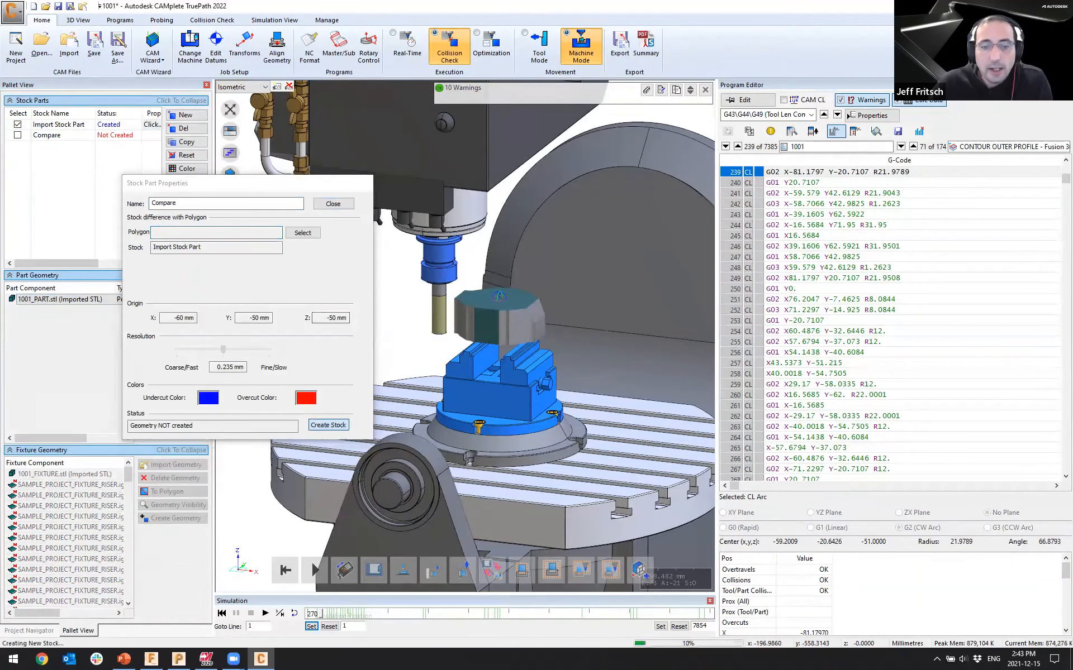
click(328, 425)
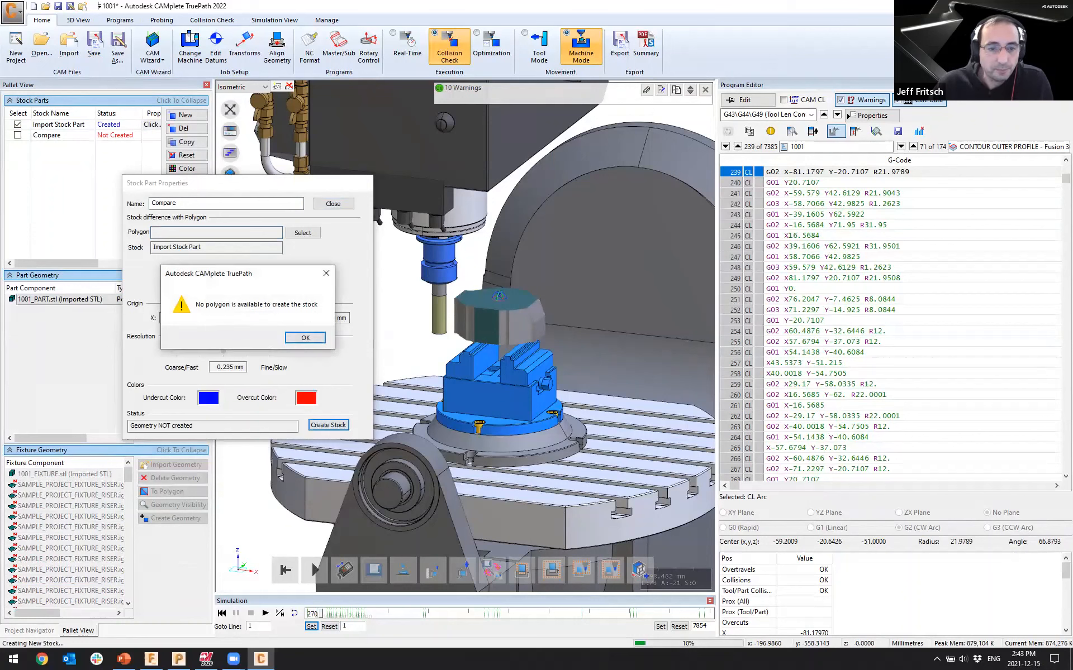
key(Return)
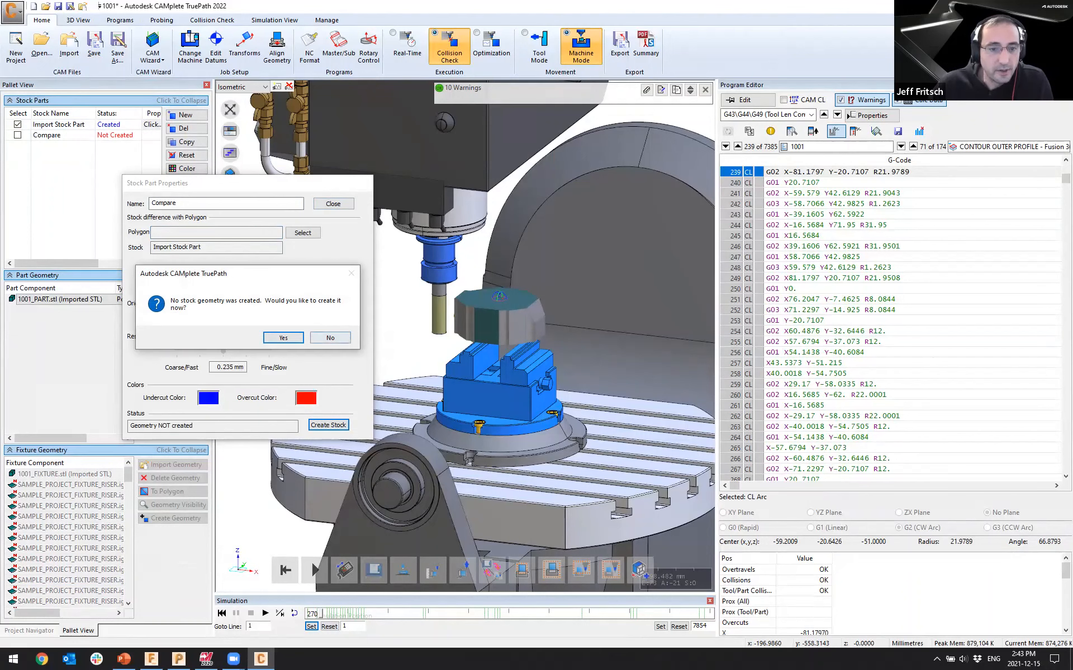
click(330, 338)
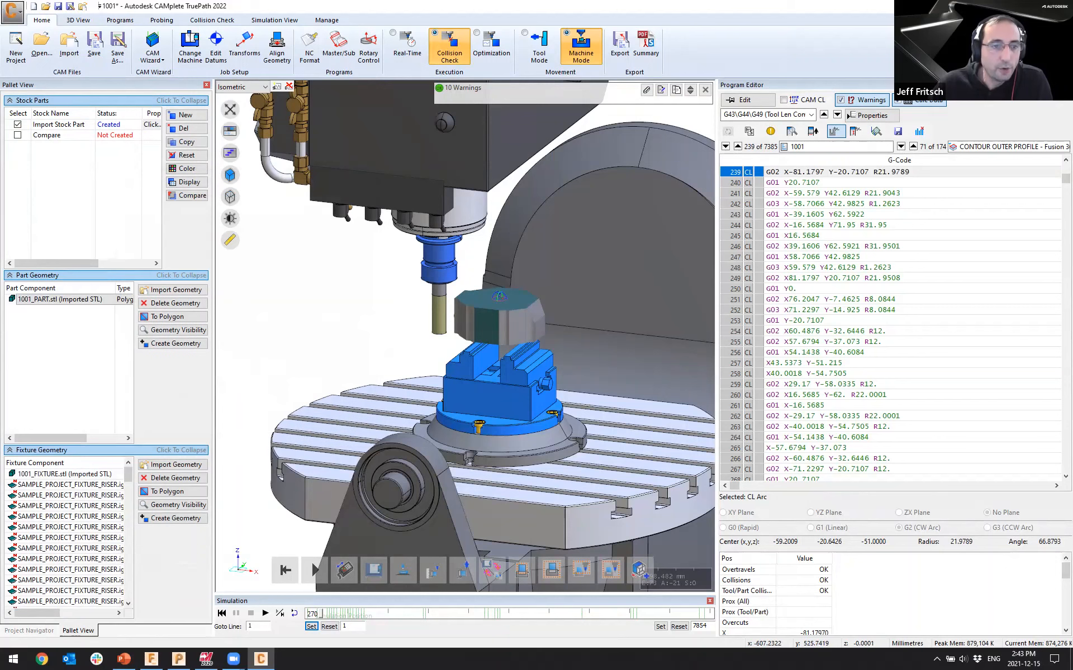
Delete the Compare stock part and enable Import Stock Part again
click(17, 135)
click(187, 129)
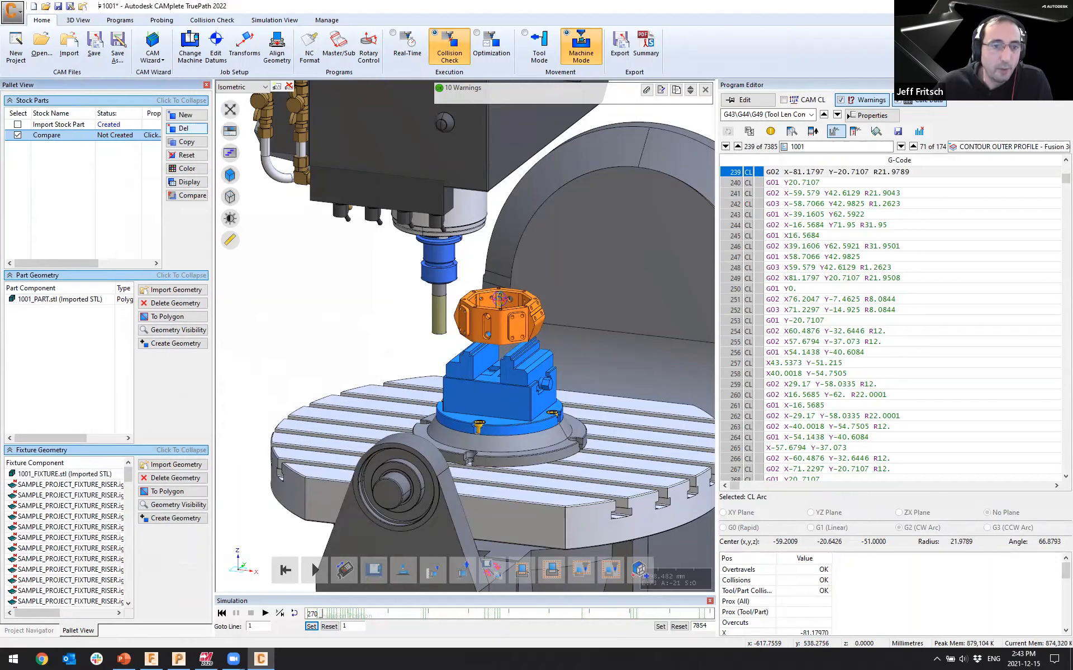
click(17, 125)
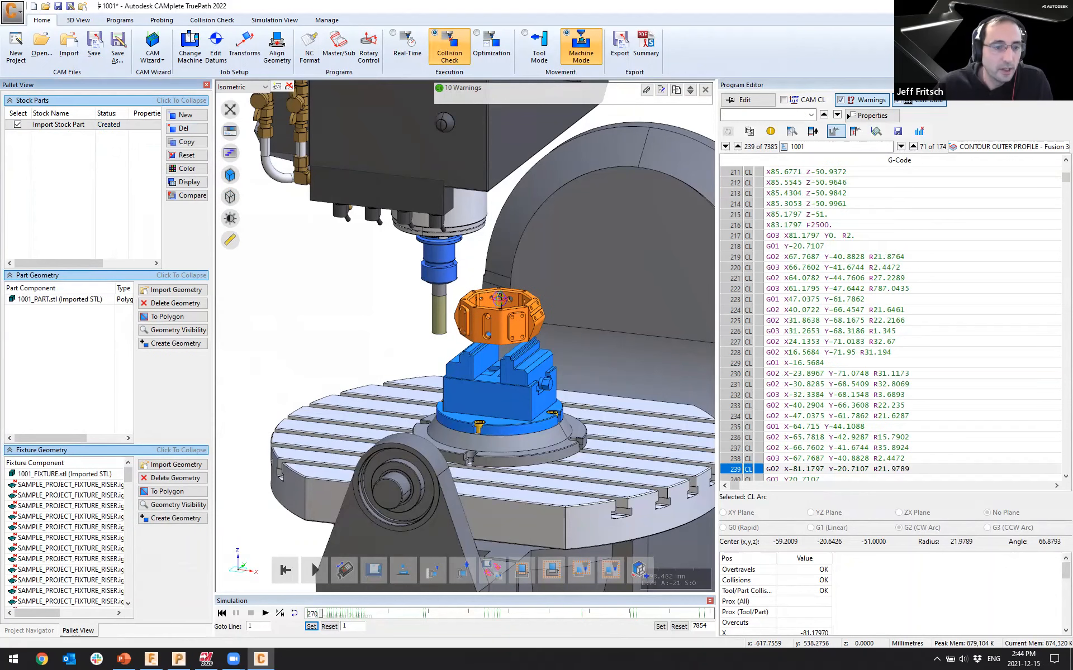
Create a Compare stock part from Import Stock Part and the 1001_PART.stl polygon, and inspect its undercut and overcut areas
click(60, 300)
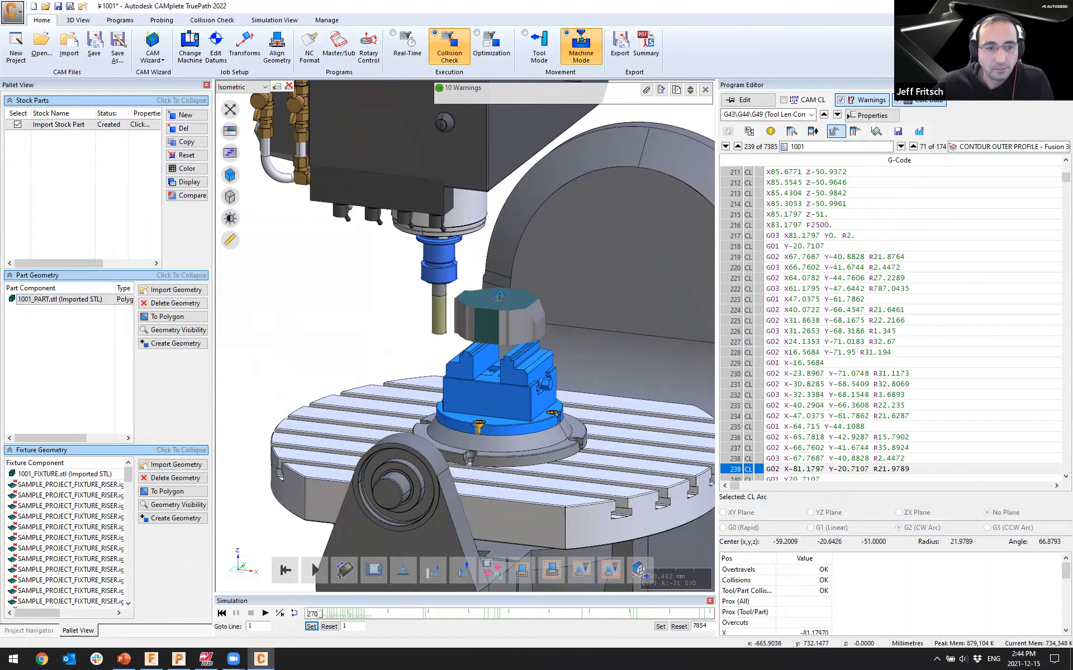
click(59, 124)
click(60, 299)
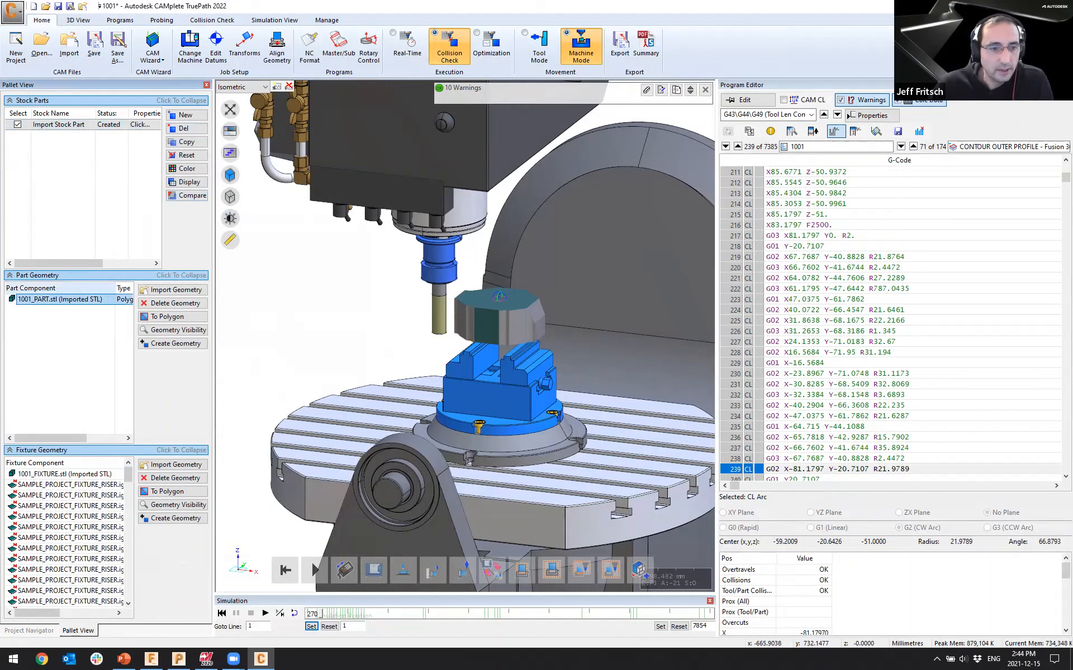
click(187, 195)
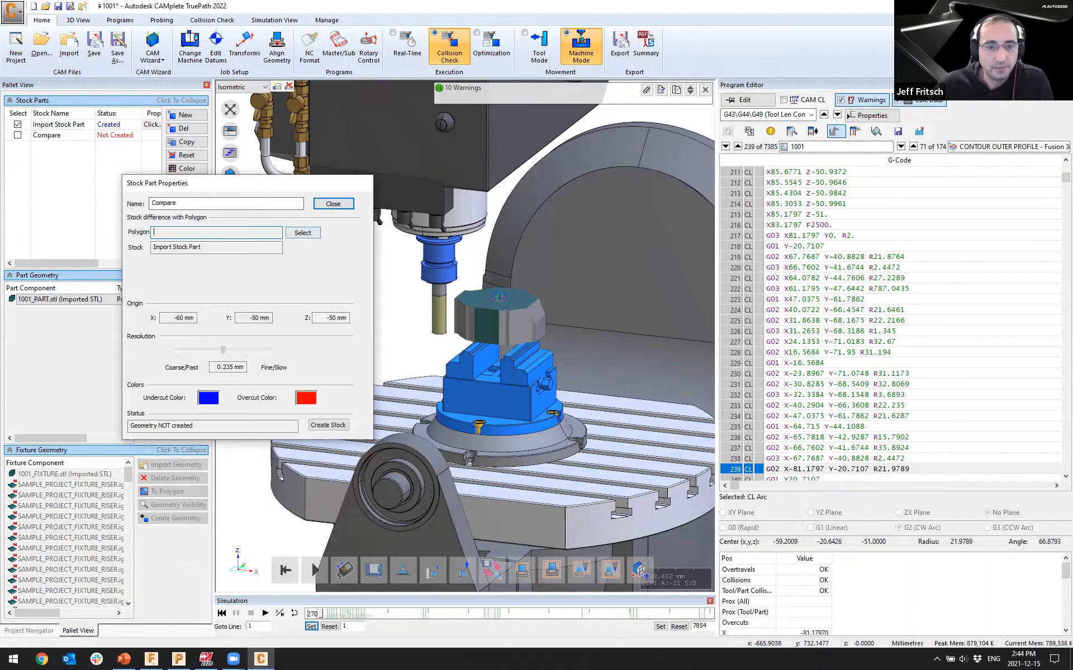
click(328, 425)
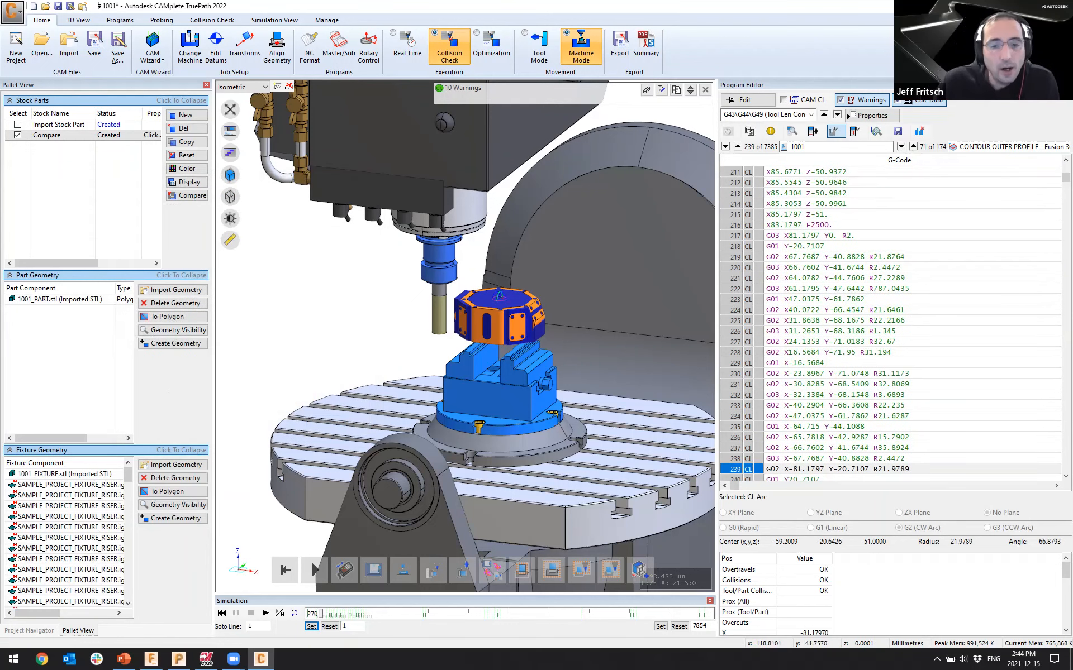
middle_drag(465, 346, 498, 346)
scroll(486, 296, up, 6)
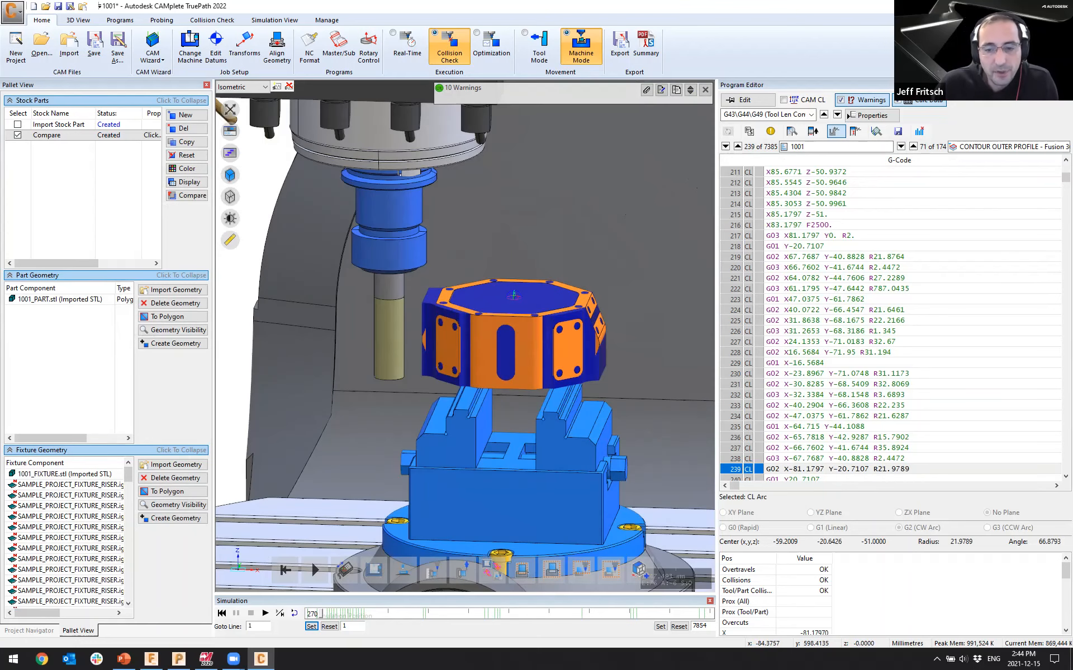
scroll(576, 368, down, 2)
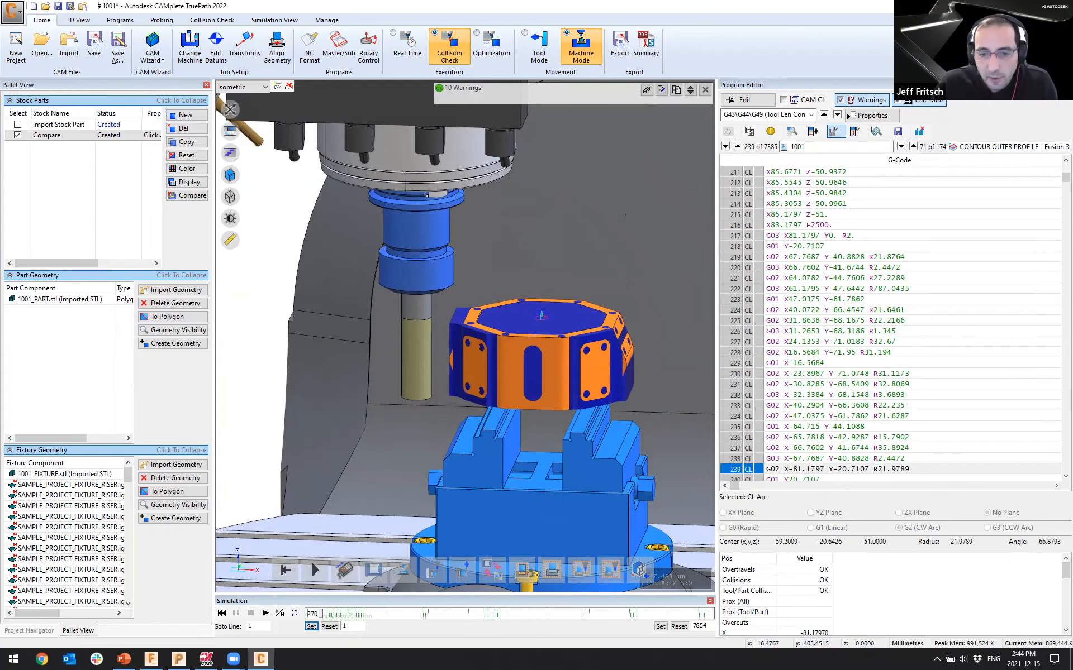
middle_drag(576, 368, 260, 357)
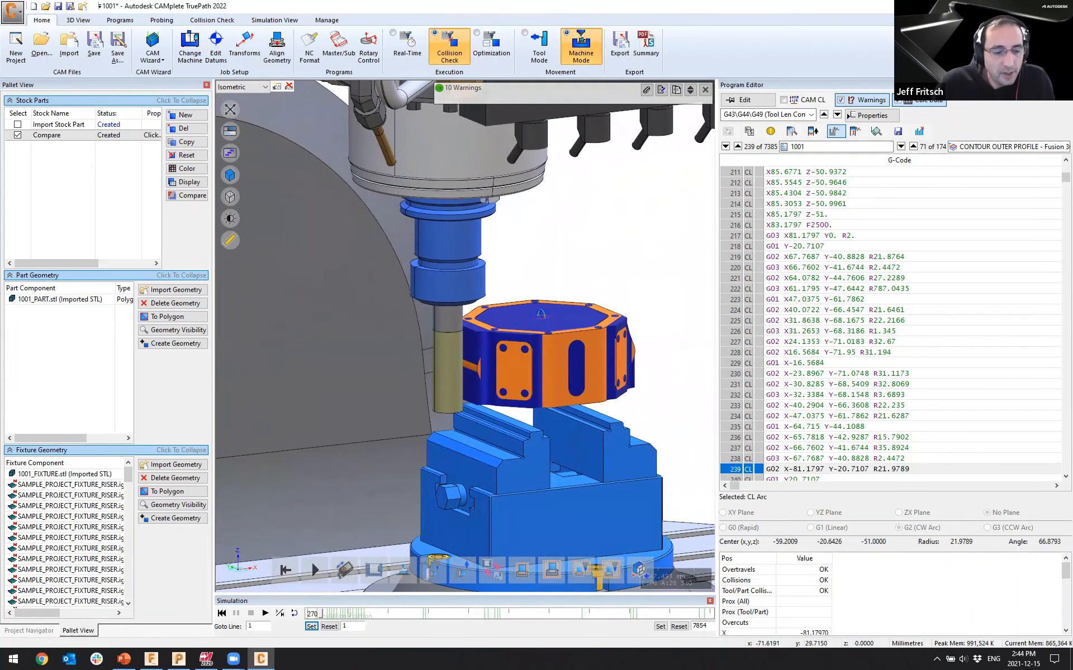
Return to the project's toolpath list and display the machine's full enclosure around the work area
click(29, 631)
scroll(506, 267, up, 4)
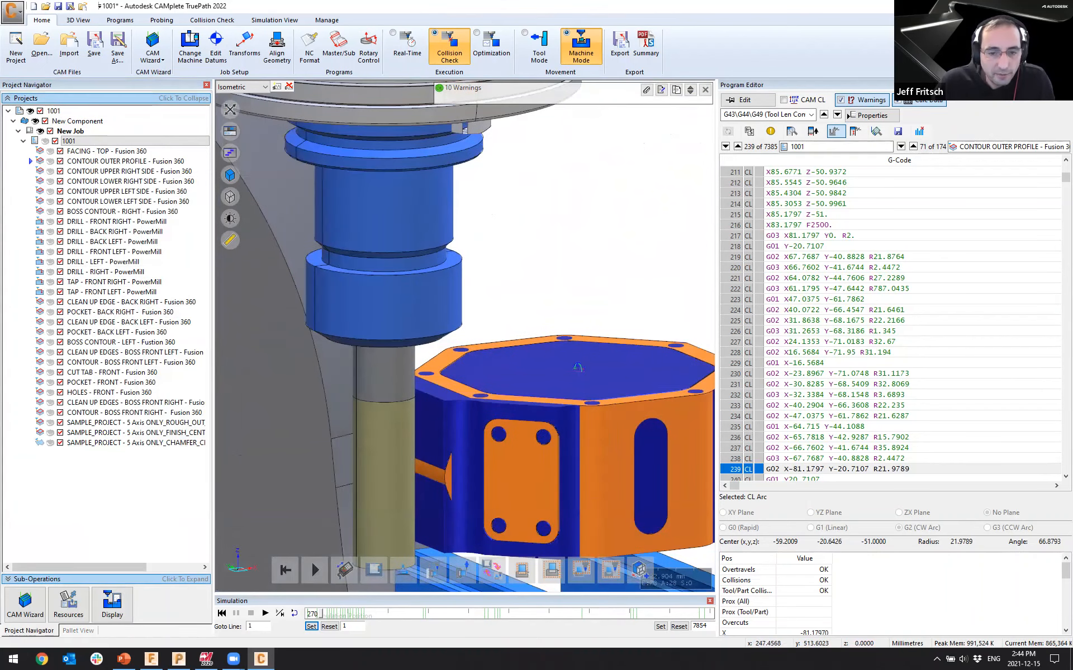
scroll(501, 372, down, 5)
middle_drag(540, 414, 508, 417)
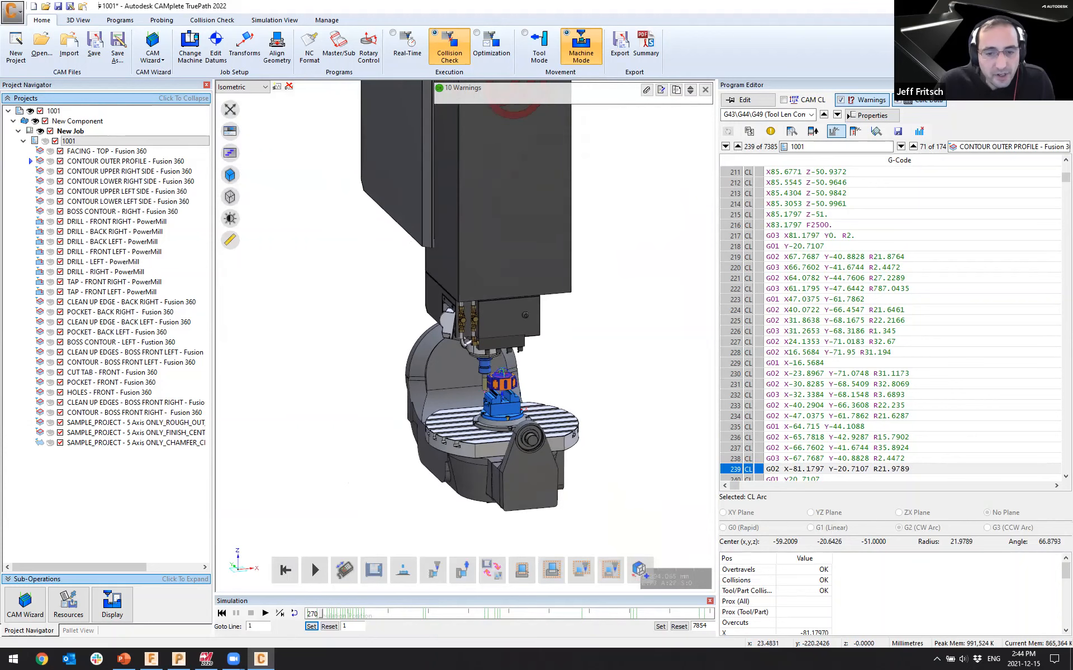
click(374, 570)
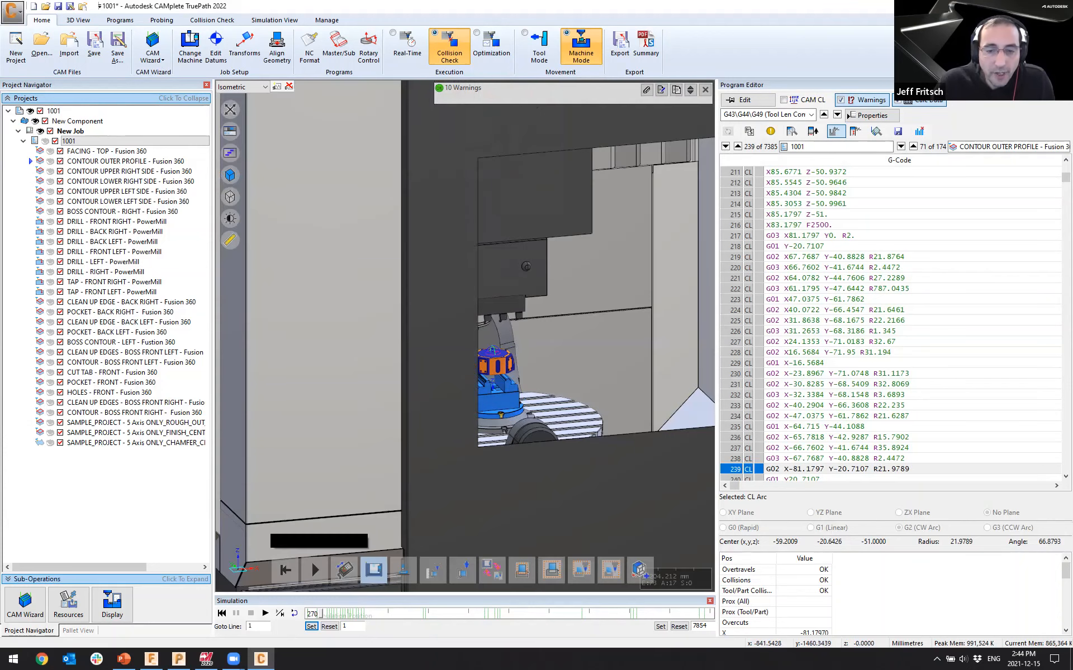
middle_drag(442, 376, 324, 390)
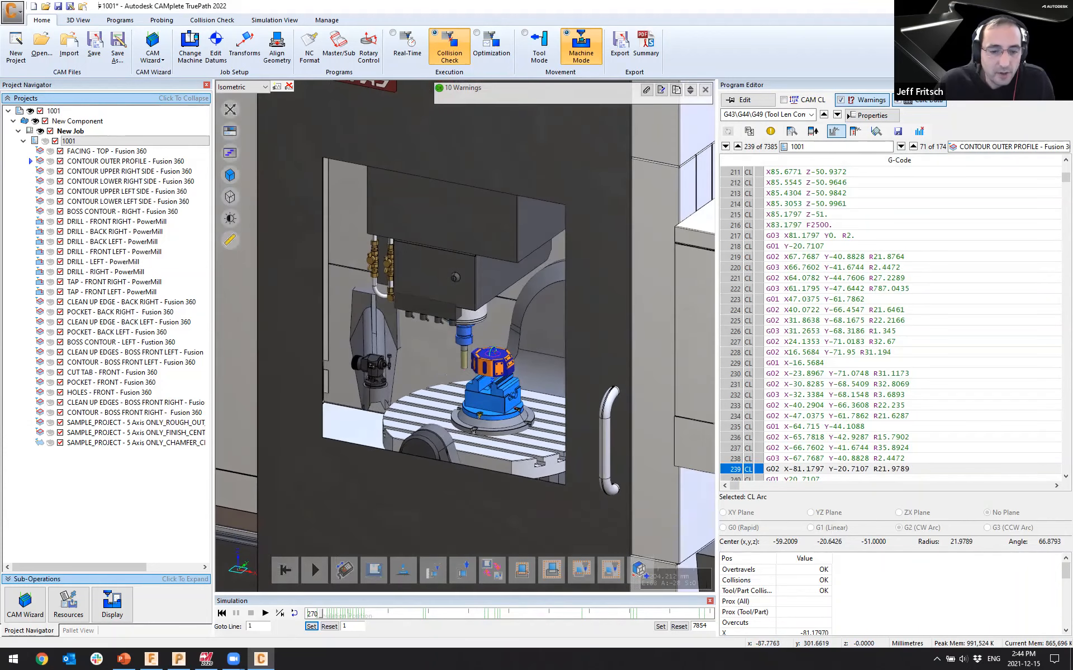
Reset the simulation to the beginning of program 1001 and view the complete HAAS machine from outside
click(222, 614)
click(222, 614)
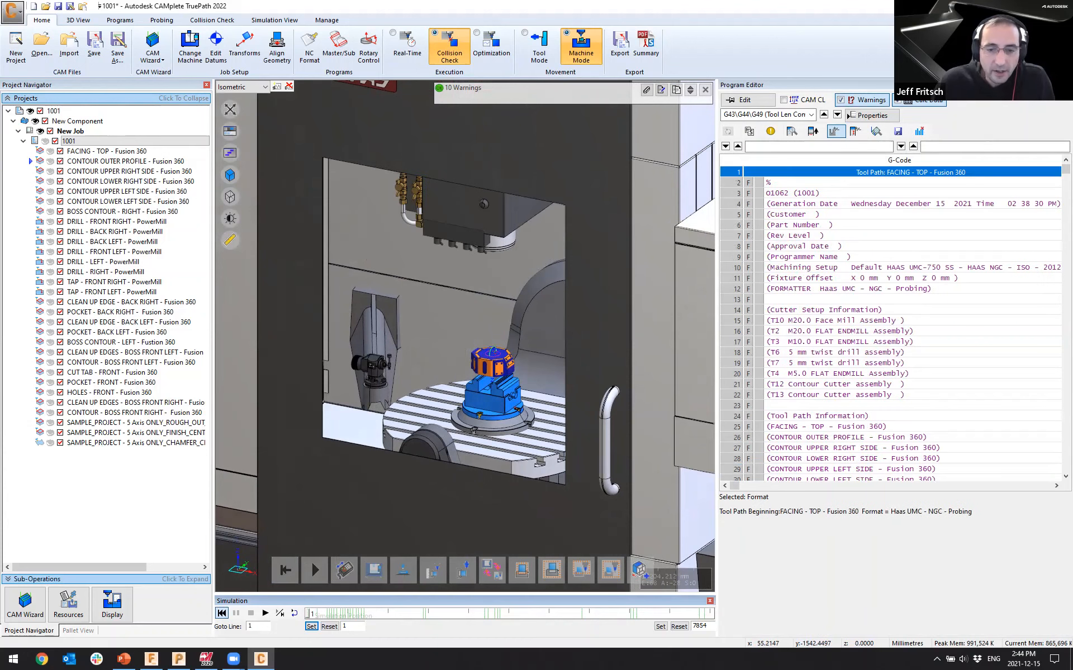
scroll(412, 367, down, 4)
middle_drag(413, 368, 417, 367)
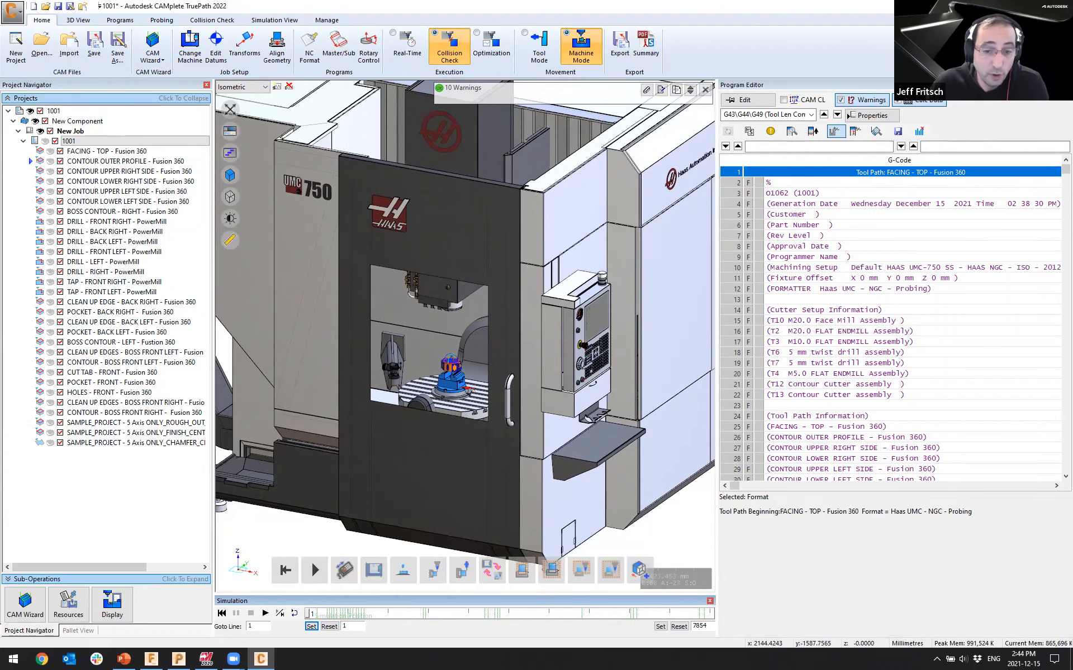
middle_drag(417, 366, 424, 366)
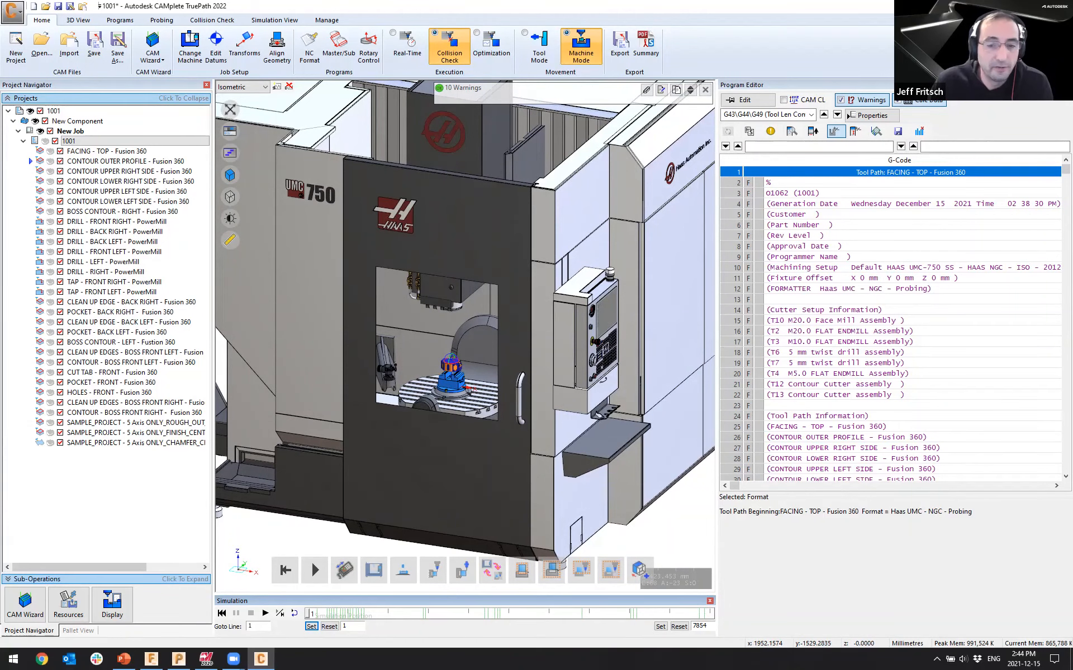
Change the machine to Default Grob G350-Gen2 - iTNC - HSK - 16K - Pallet - 2066 Setup, keeping the current fixture, and dismiss the document errors
click(190, 48)
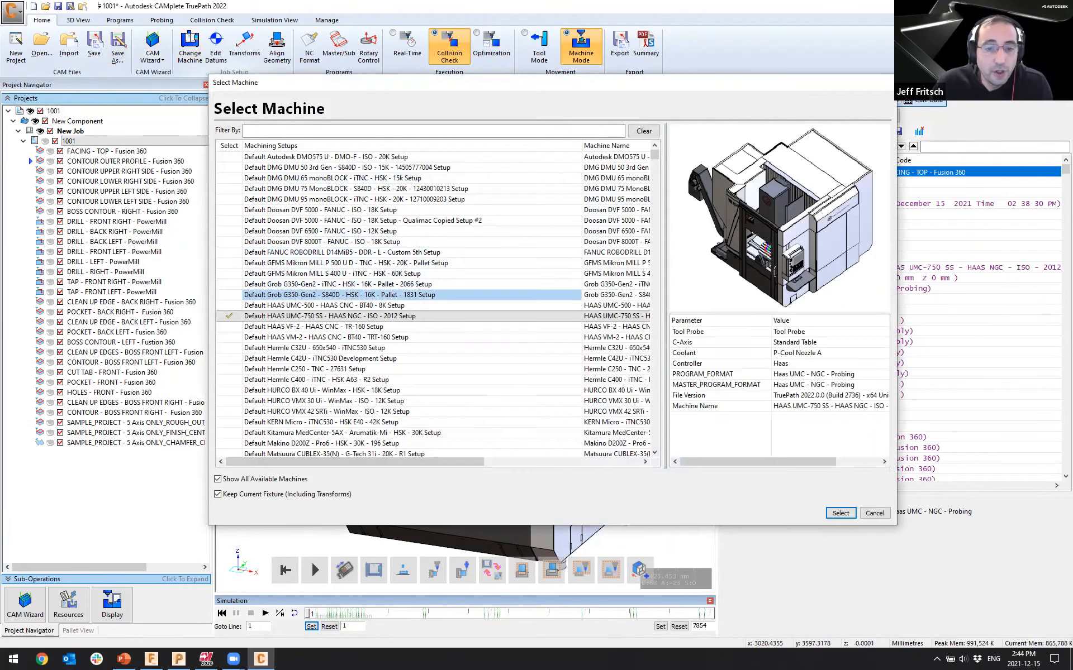
click(840, 513)
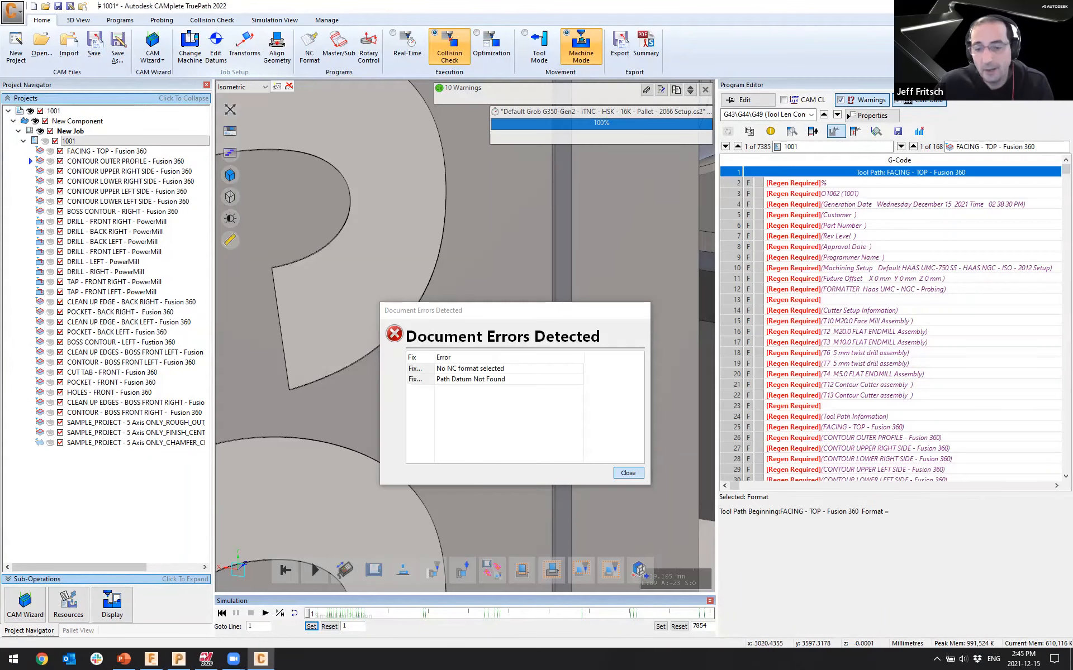
click(629, 473)
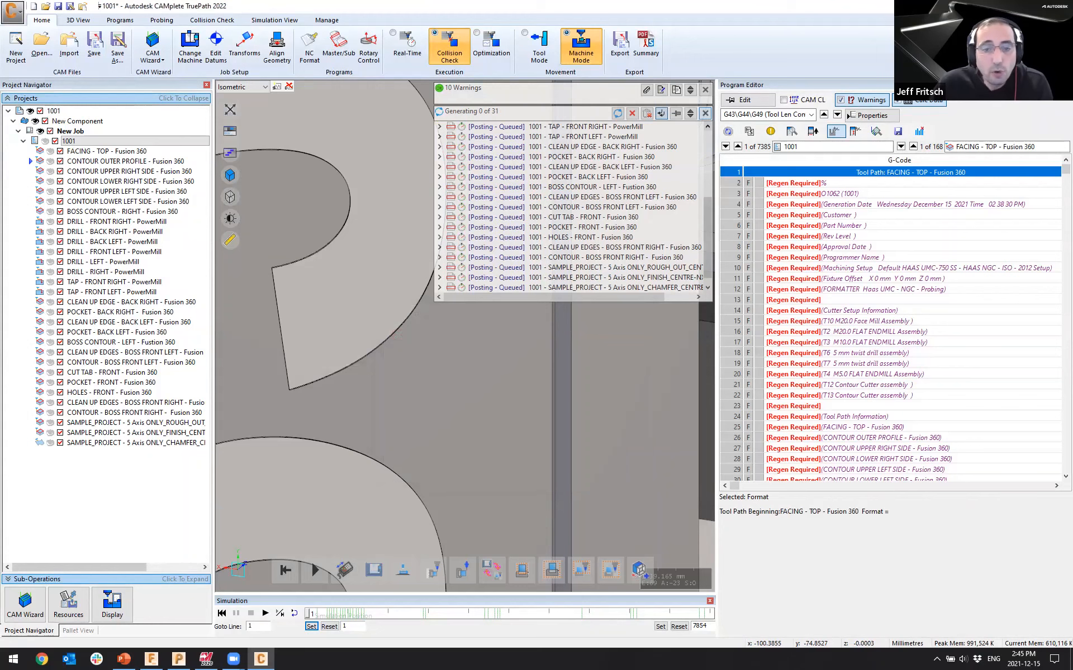
click(705, 113)
scroll(515, 351, down, 10)
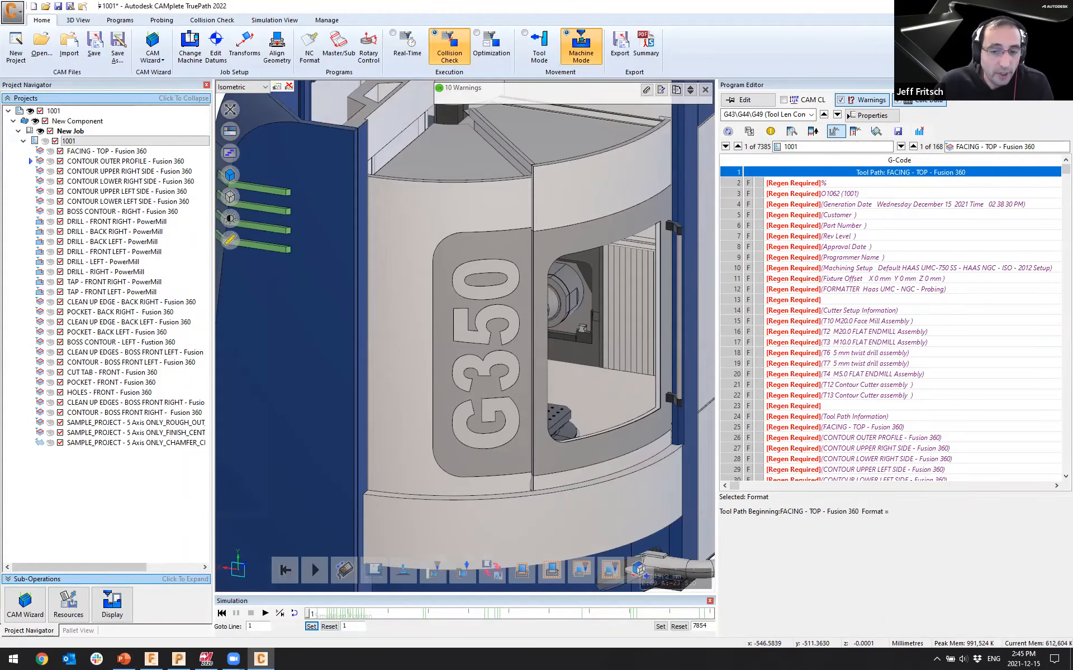
middle_drag(522, 330, 434, 337)
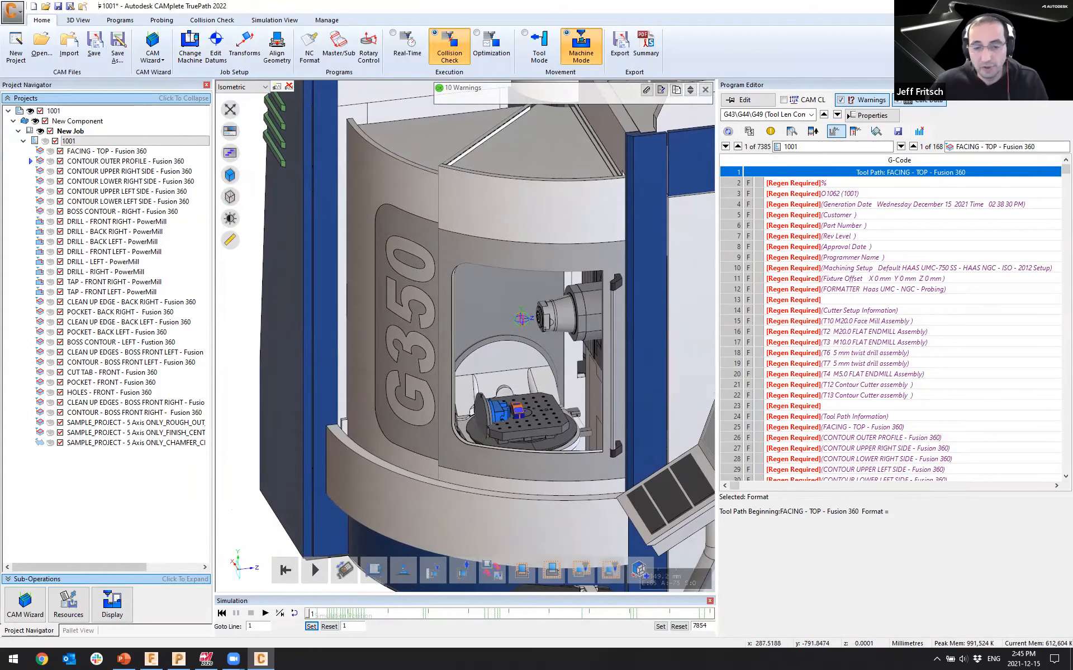
middle_drag(521, 319, 497, 314)
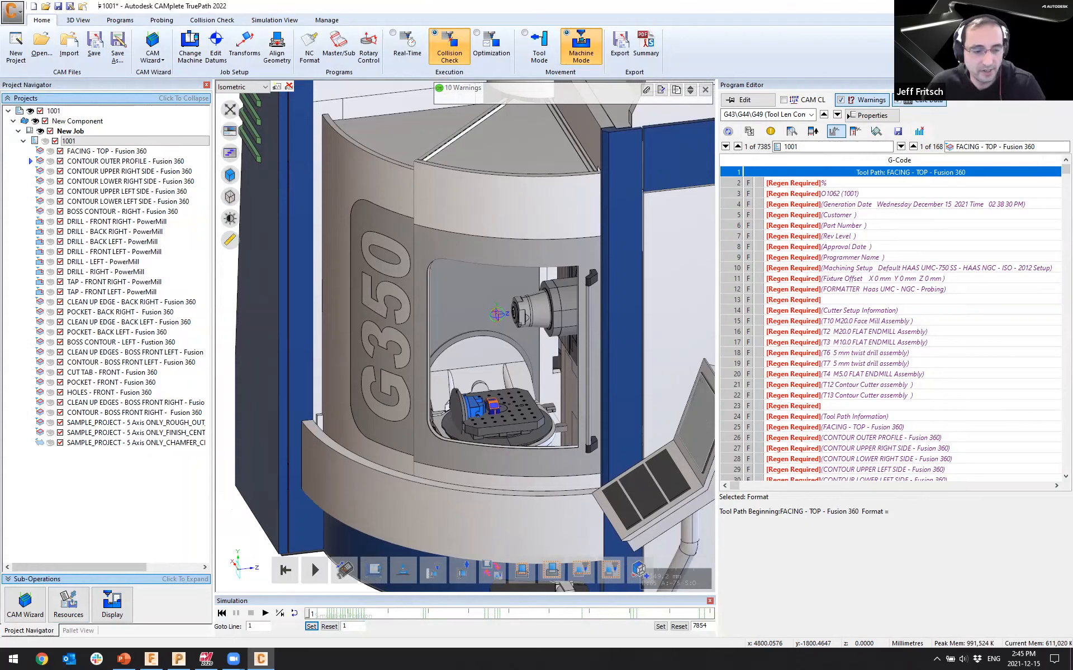
Assign the Preset 1 datum to all toolpaths and the GROB - iTNC - Conversational NC format to program 1001
click(25, 605)
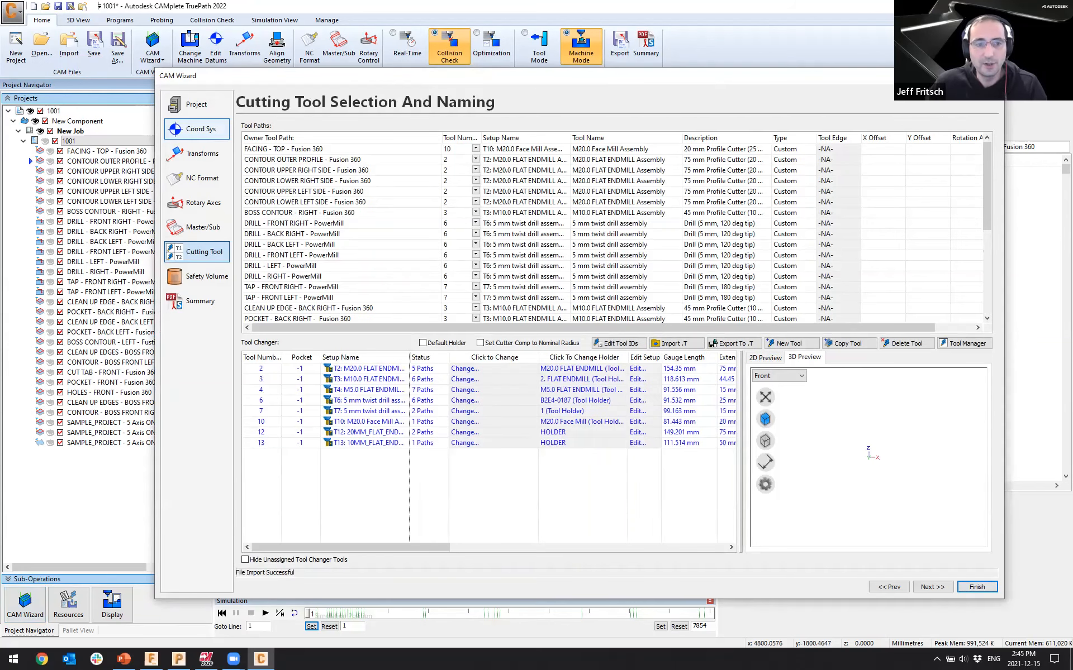
click(198, 129)
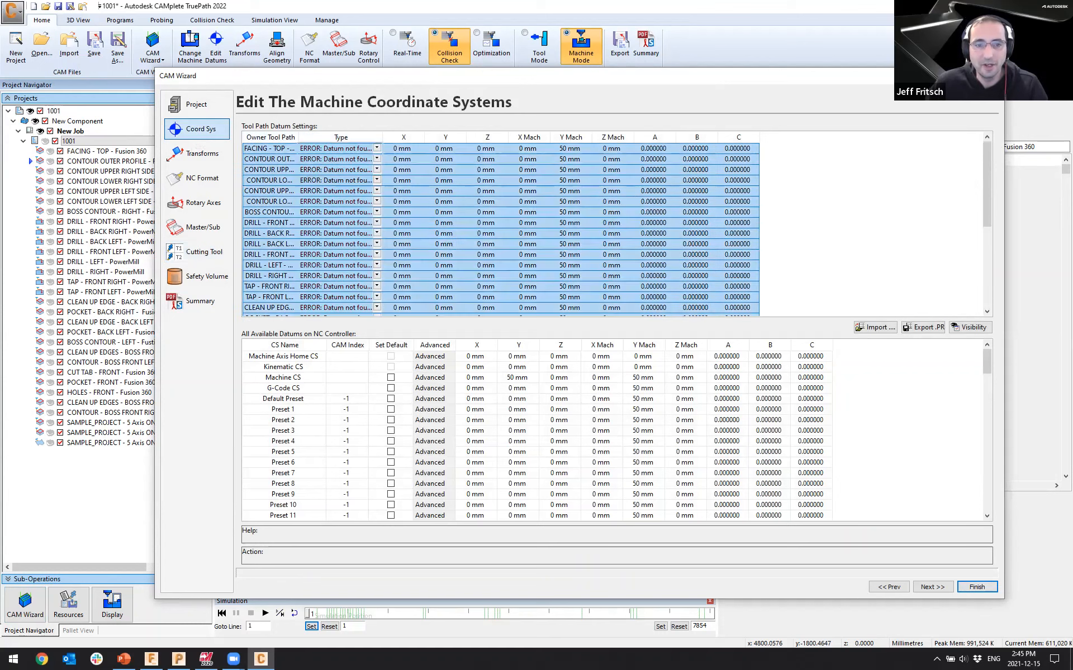
click(376, 148)
drag(384, 140, 385, 19)
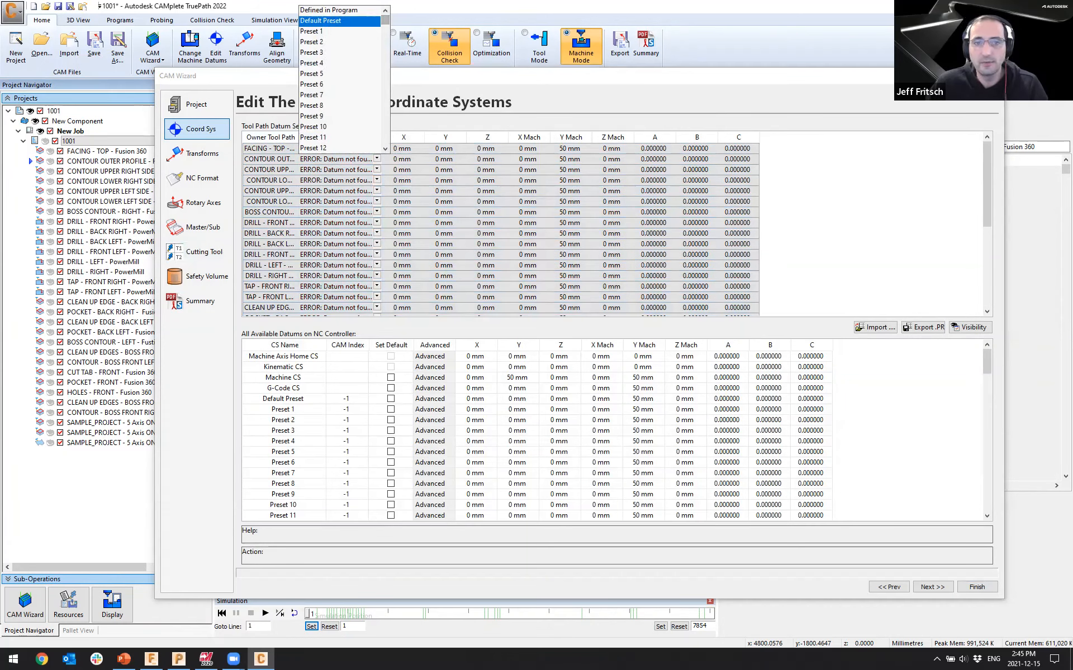
click(346, 31)
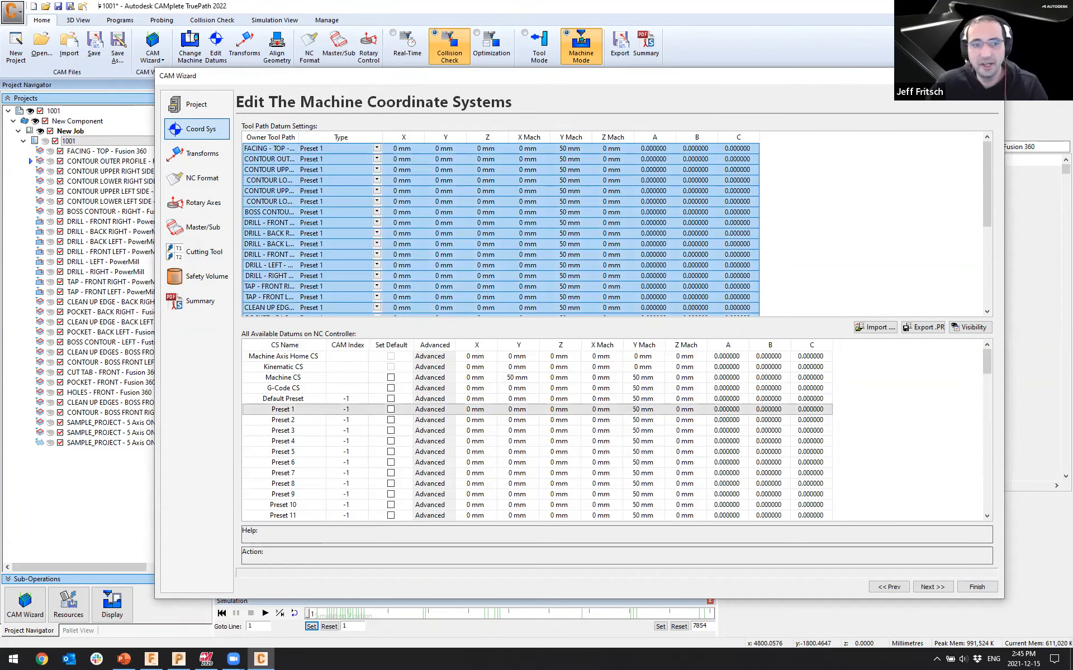
click(198, 178)
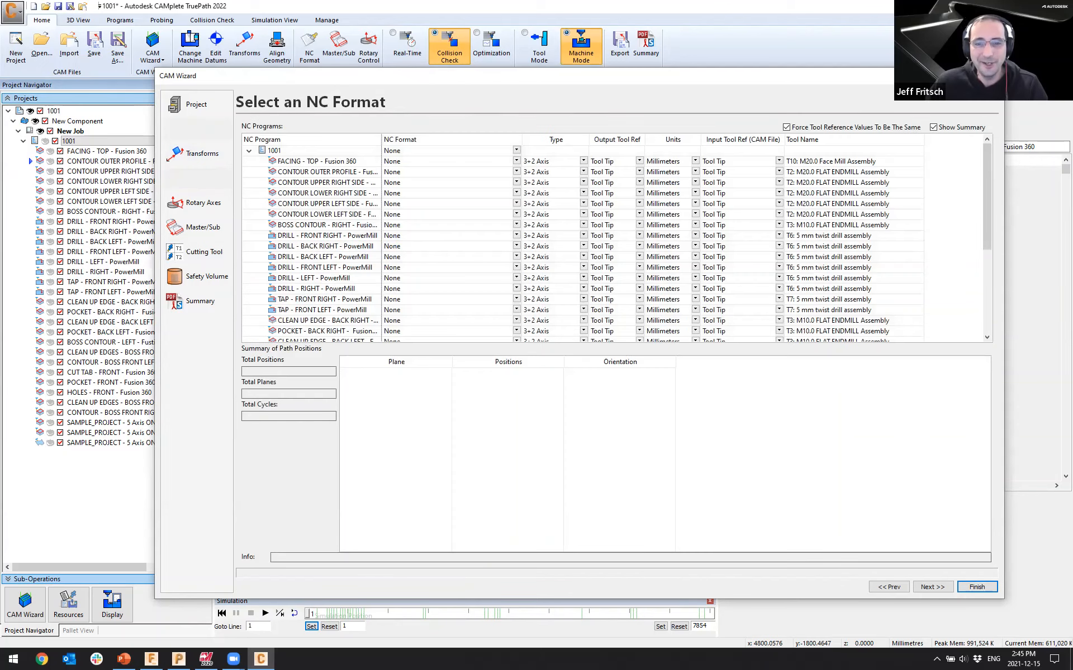
click(447, 162)
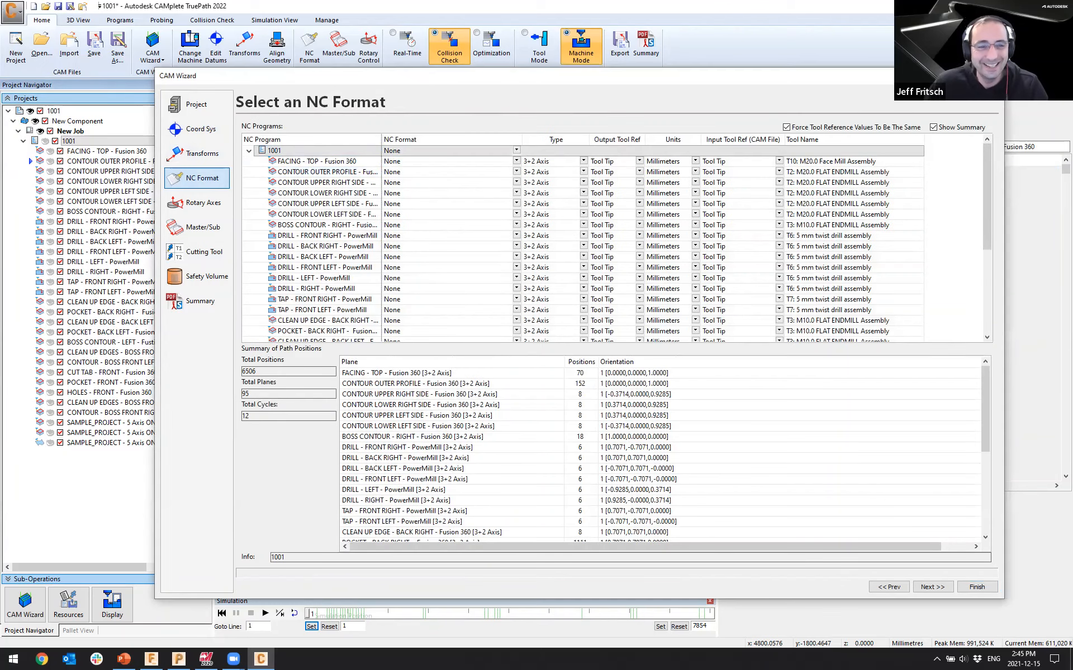
Rotate the CAM world about the X Axis to stand the fixture on the table, adjust the G-Code CS Y offset and finish the setup
click(198, 153)
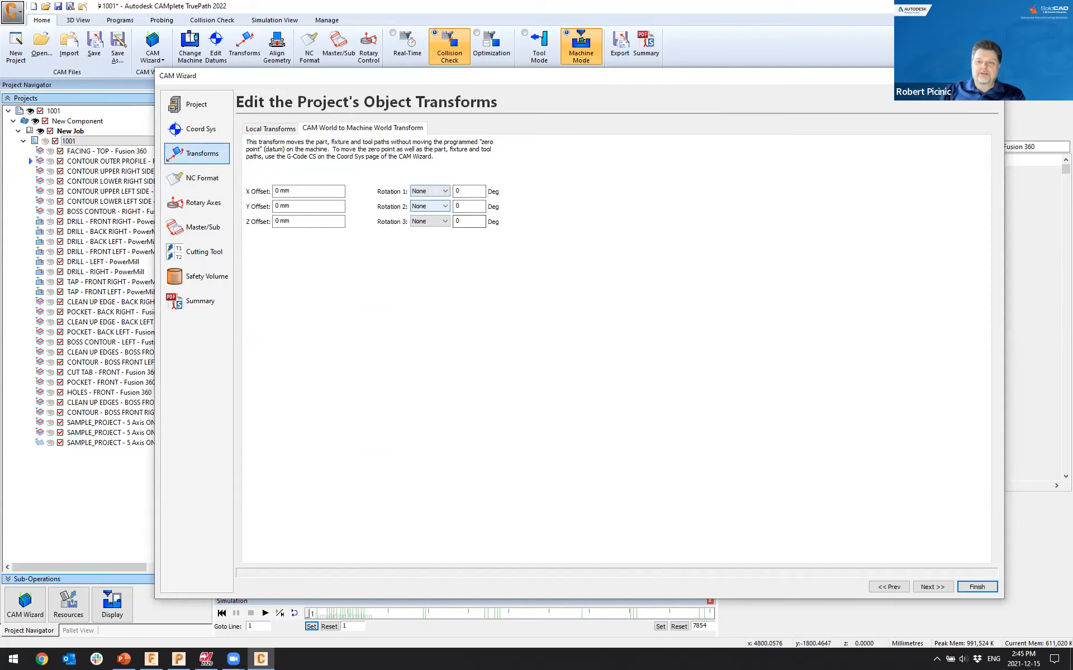
click(429, 191)
click(427, 206)
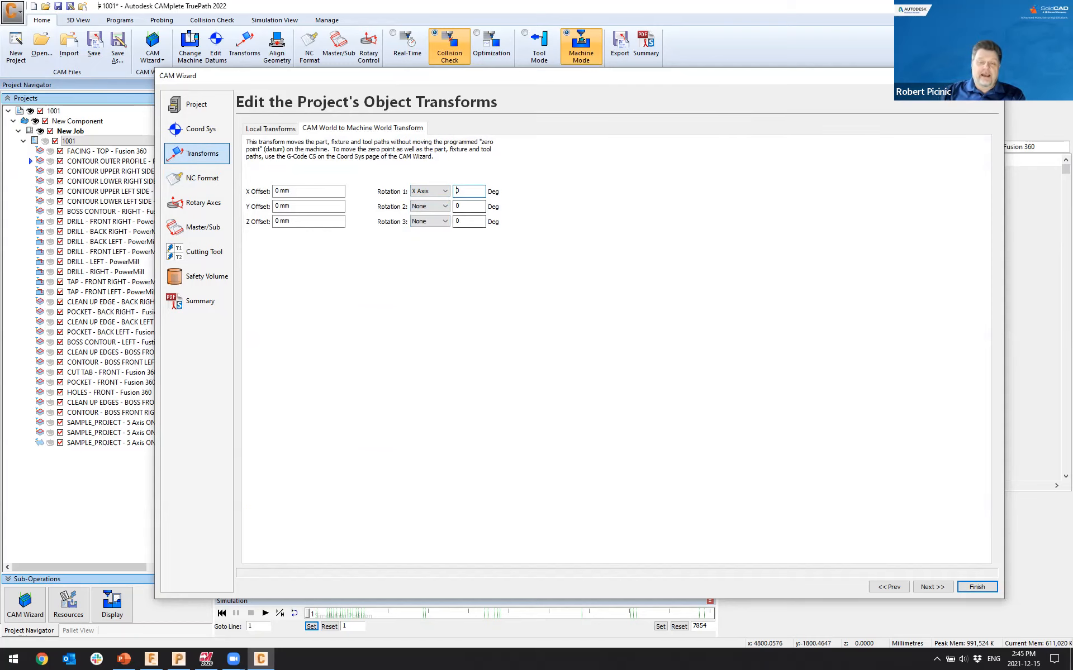
click(198, 129)
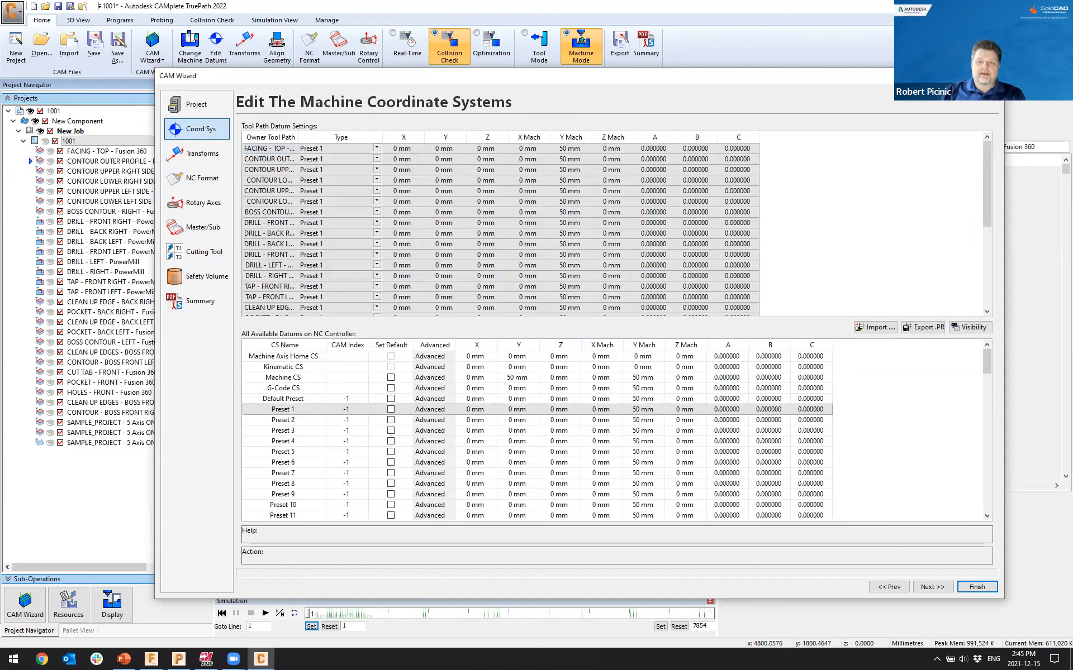
click(516, 388)
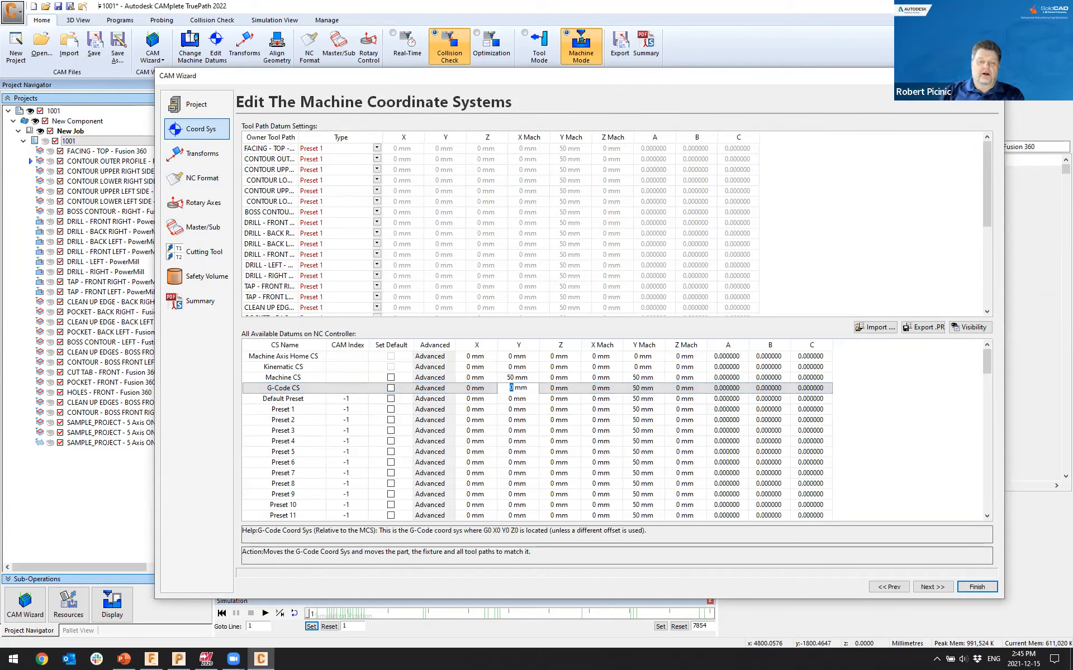
key(Return)
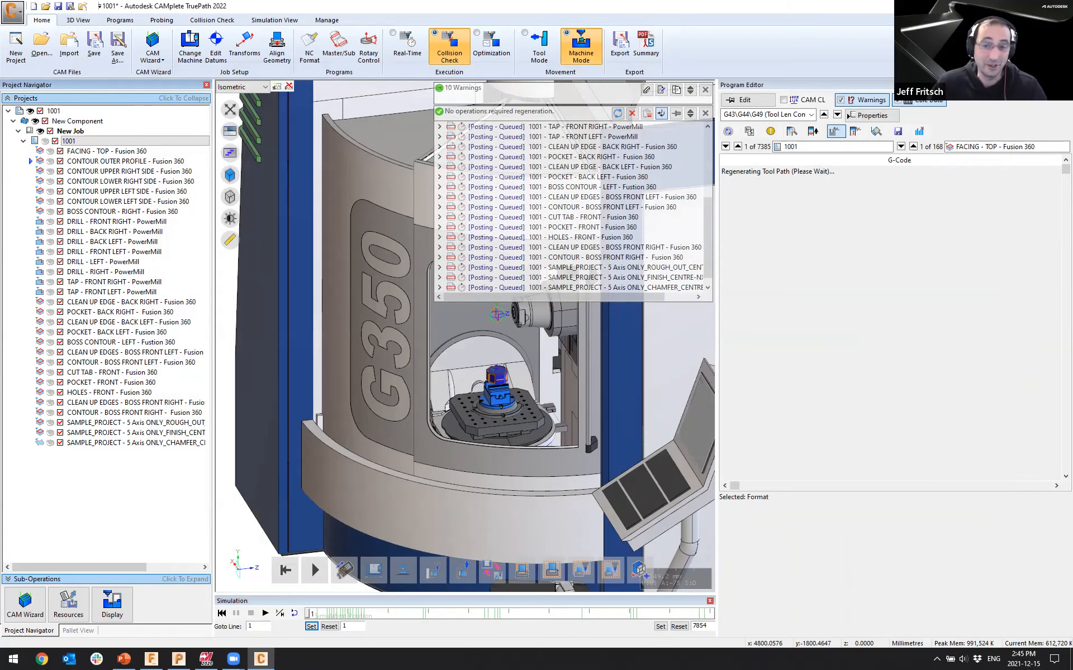
Regenerate the program's toolpaths for the Grob machine and run the collision-check simulation from the start
click(618, 113)
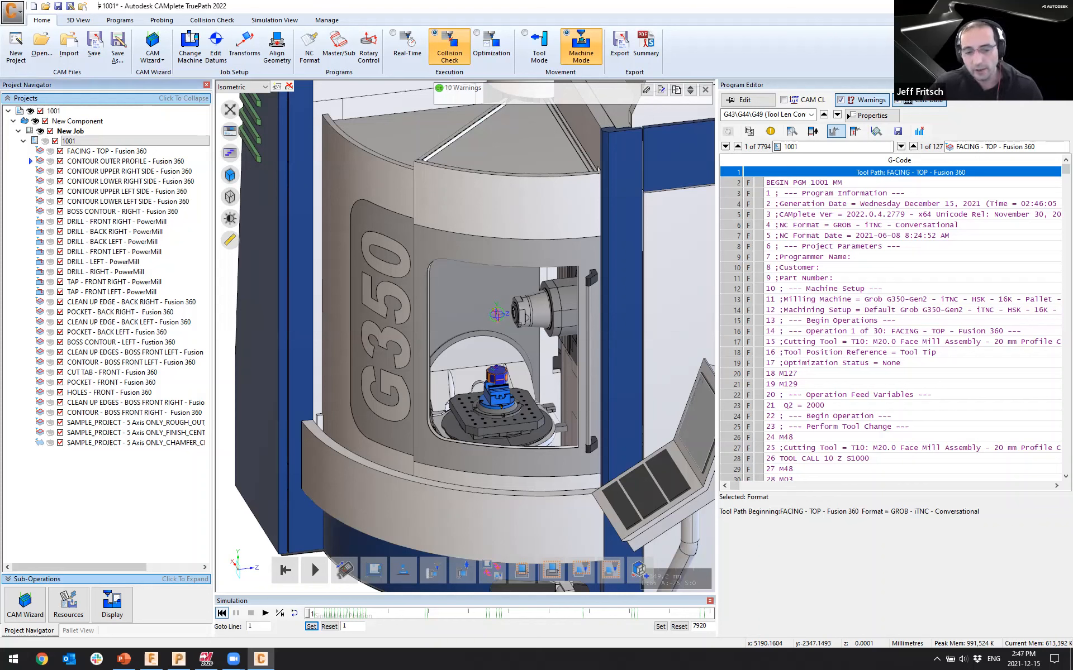
click(222, 614)
click(264, 614)
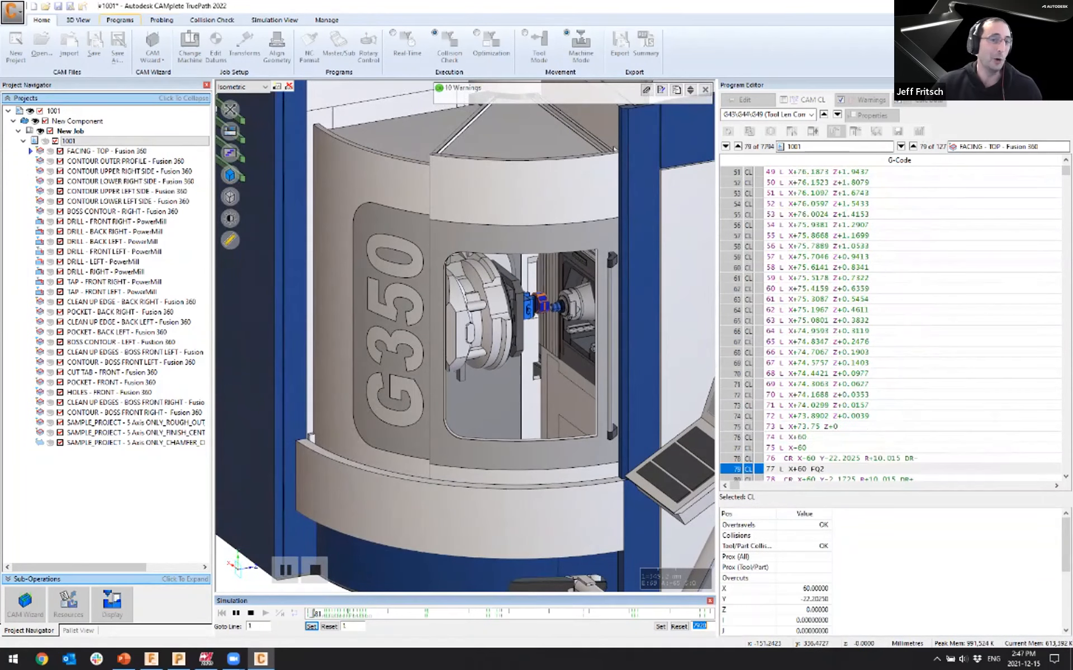
Increase the G01 collision update speed of the running simulation and return to the main project commands
click(212, 20)
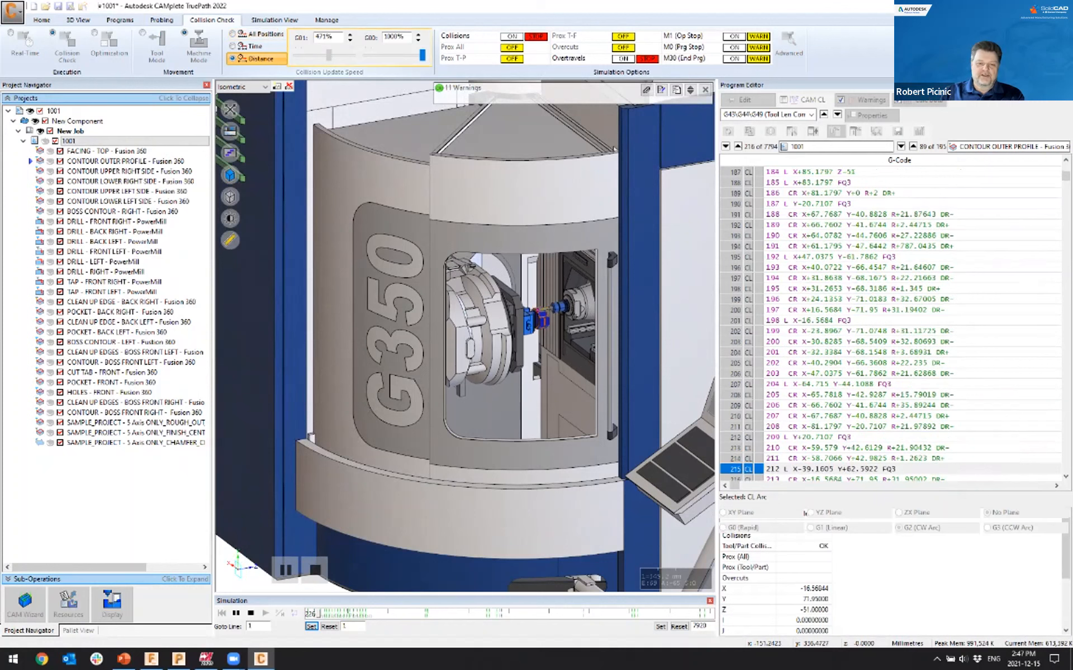
drag(322, 54, 337, 55)
click(41, 20)
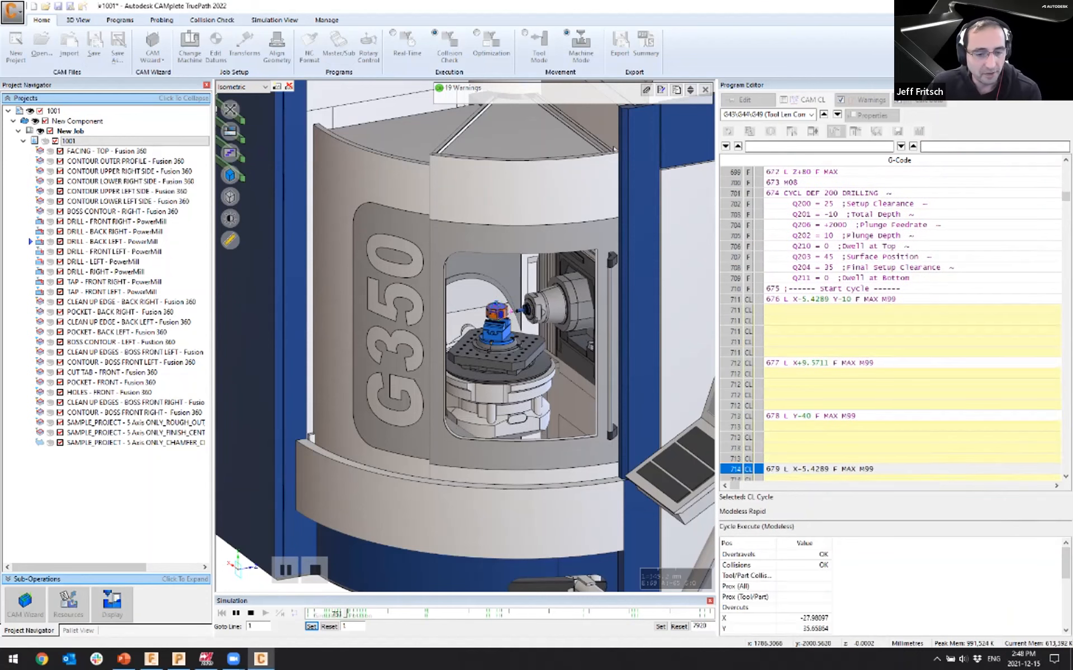
Stop the running simulation and change the machine to Default CR Onsrud E-Series F122E15 - FANUC - HSK - 24K Setup
click(316, 570)
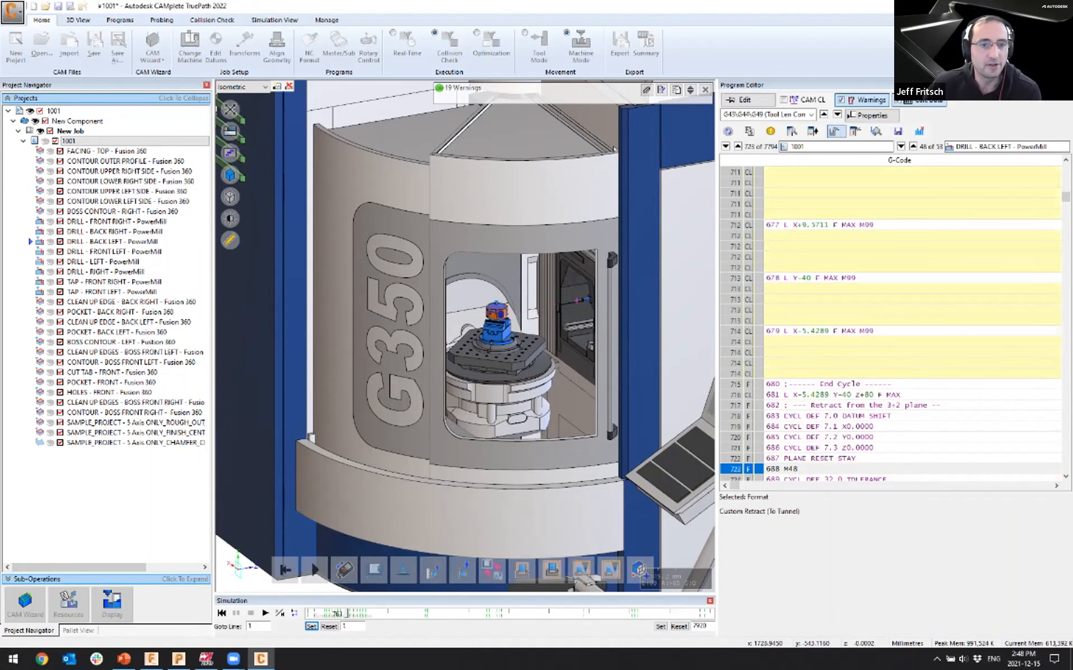
click(189, 45)
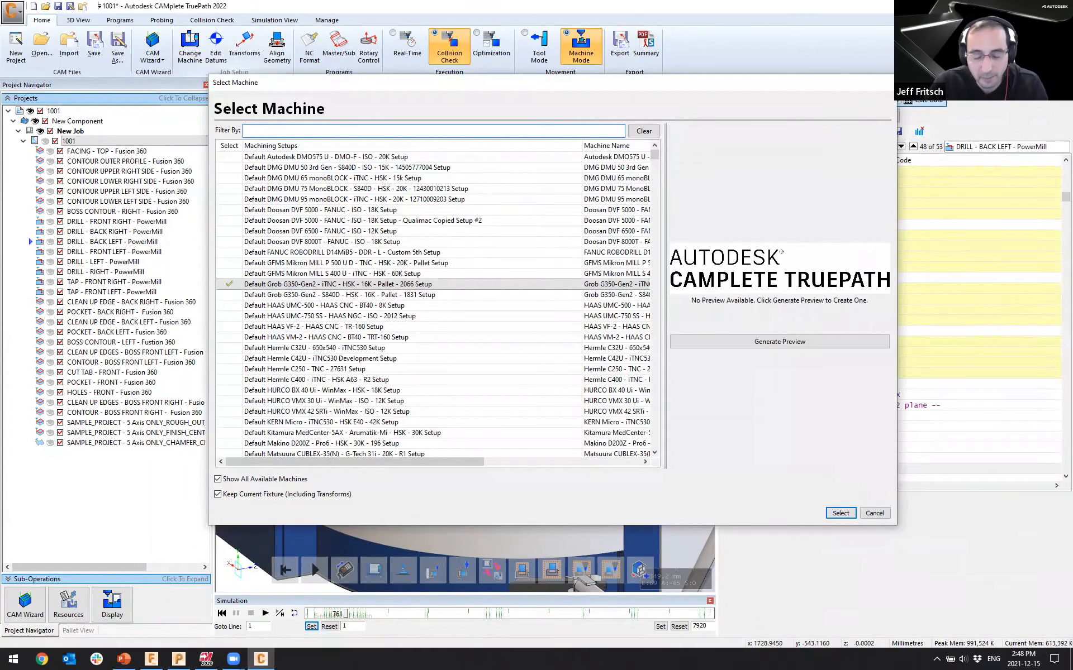
text(cr)
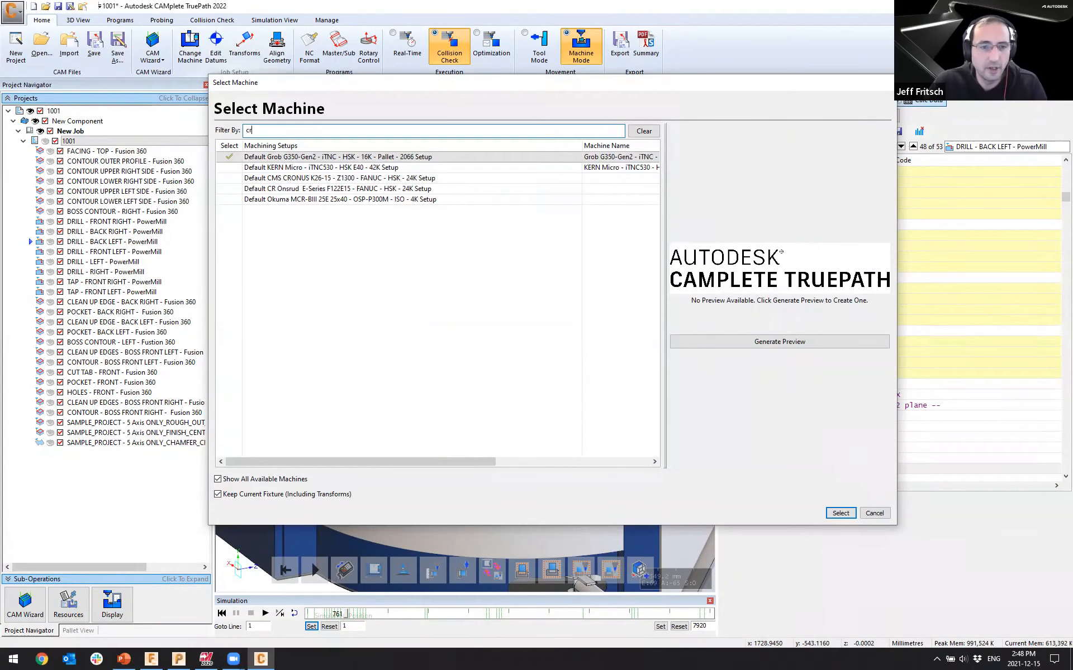
click(338, 189)
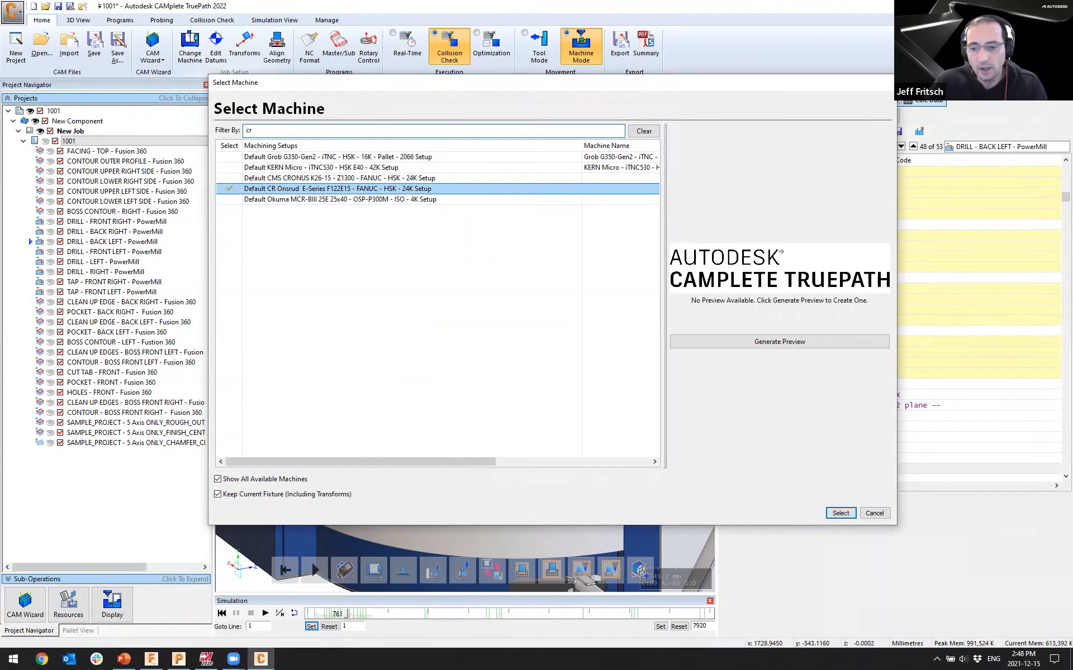
click(840, 512)
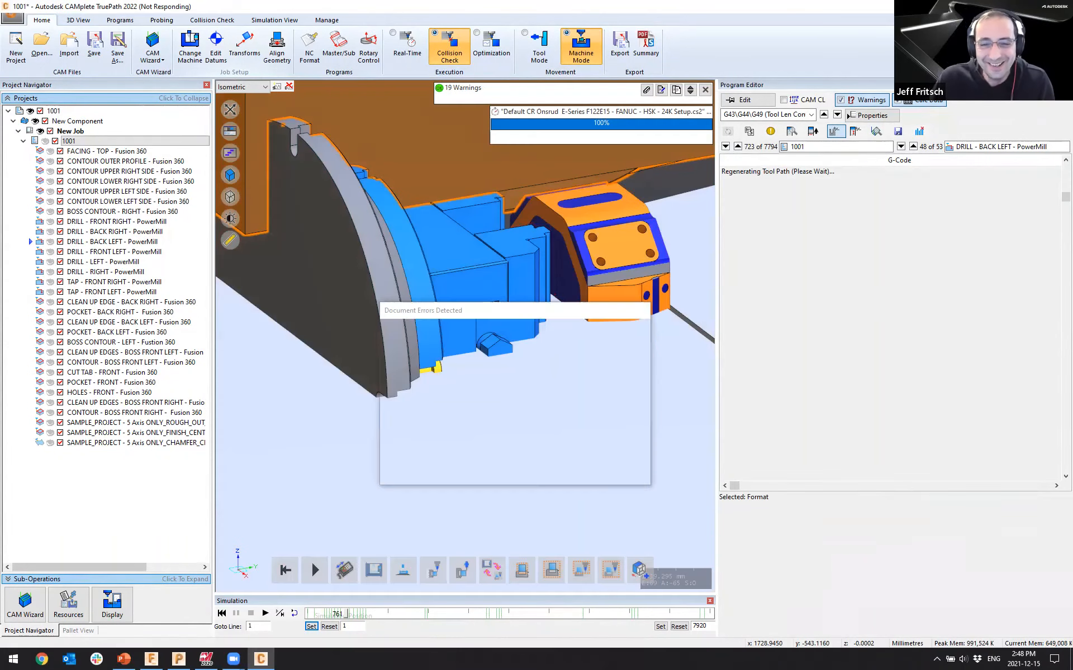
click(628, 473)
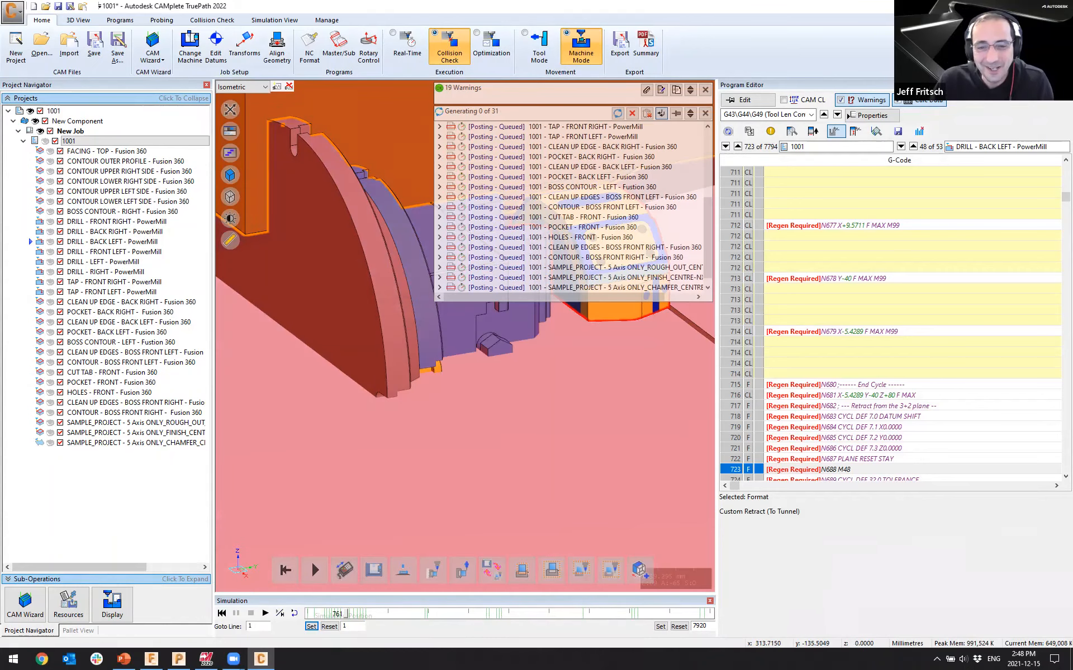
Assign the CMS - Fanuc - GTech 30i / 31i - [ G68.2 / G43.4 ] NC format to program 1001 and finish the setup
scroll(485, 365, down, 10)
scroll(500, 389, up, 2)
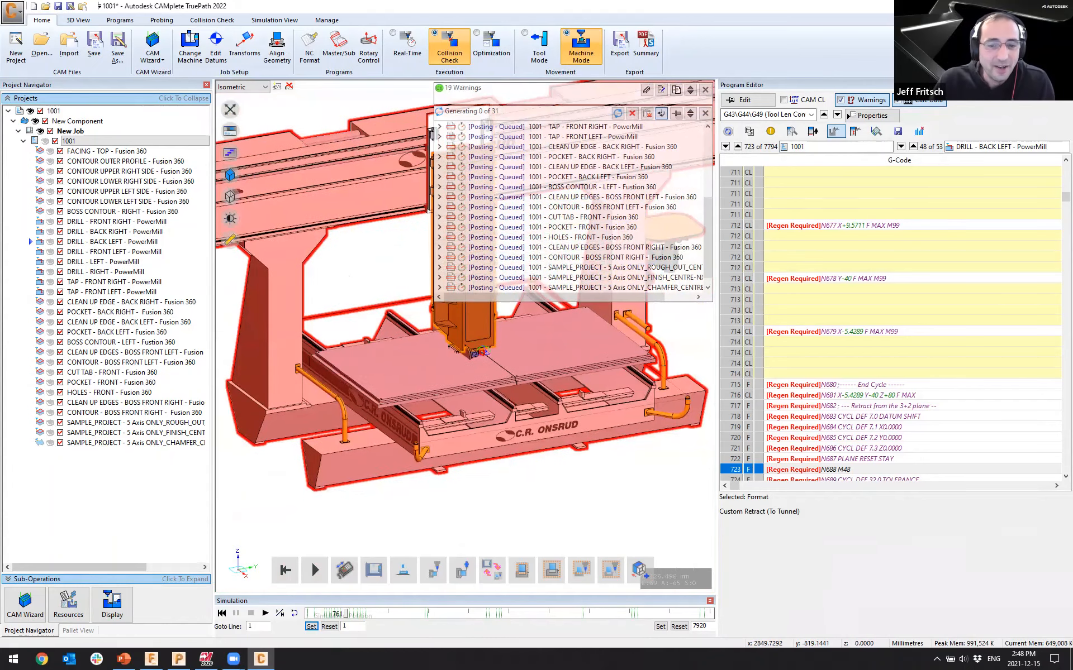
middle_drag(500, 388, 534, 388)
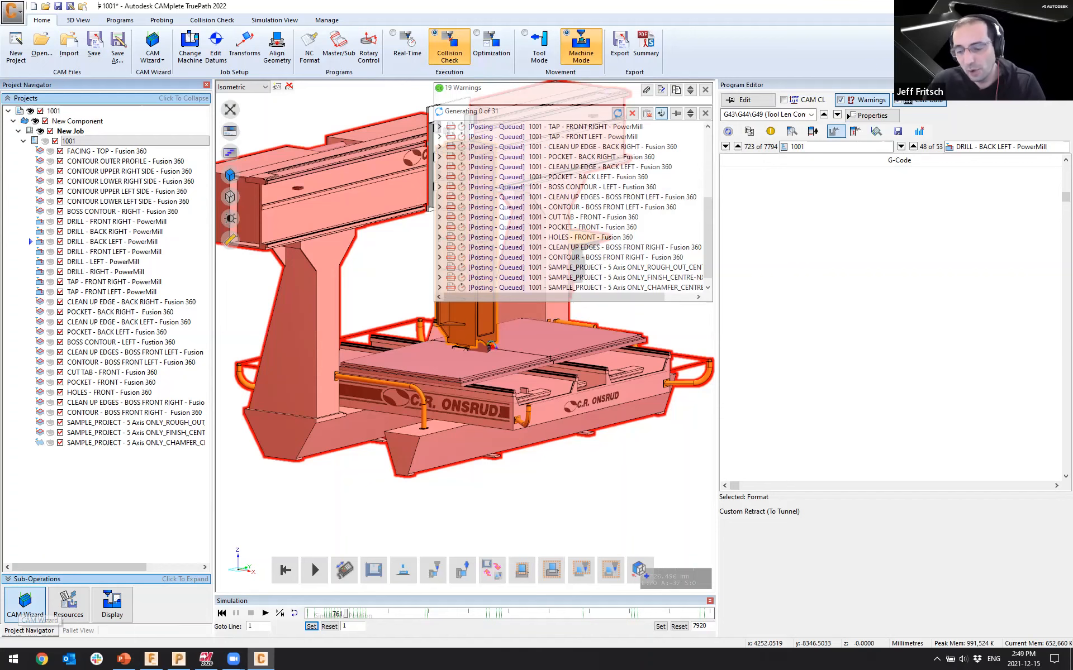
click(25, 603)
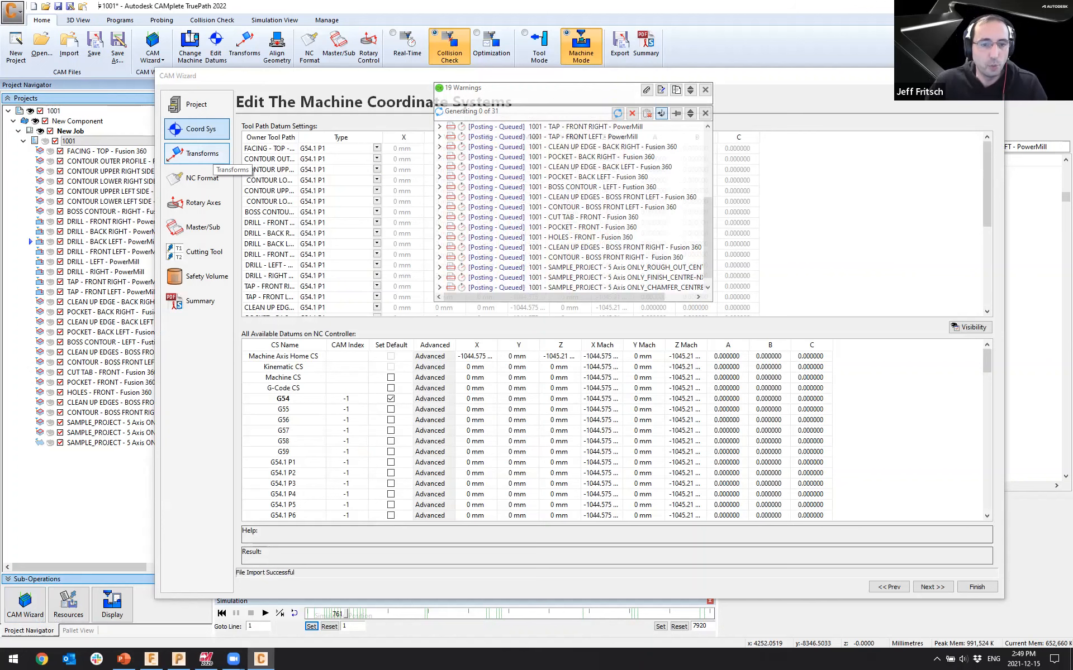
click(204, 182)
click(516, 150)
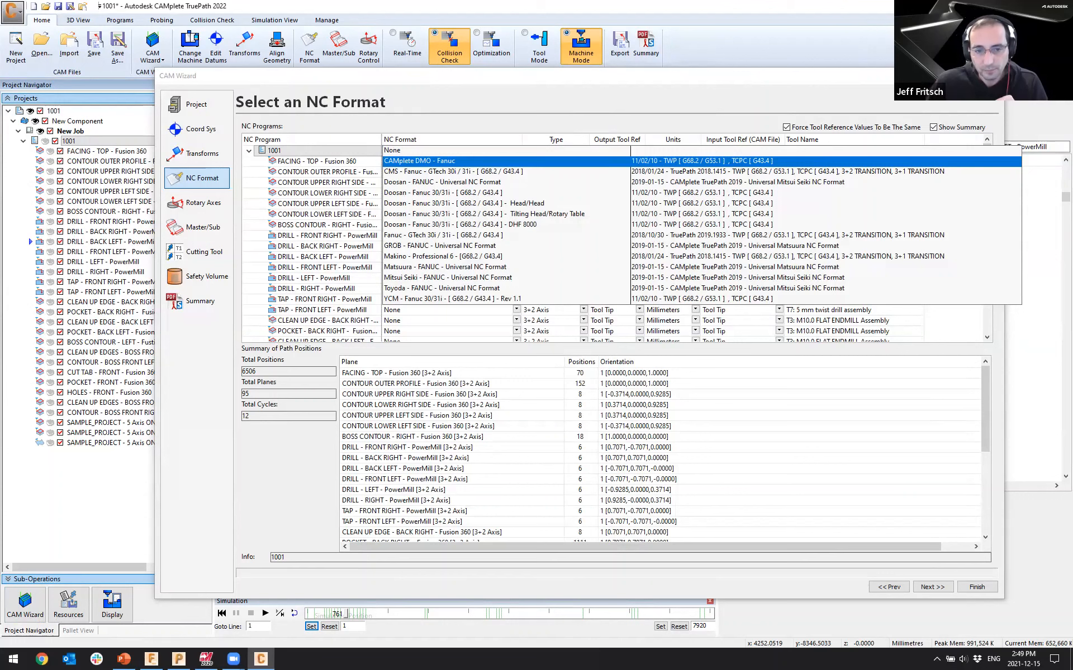
key(Down)
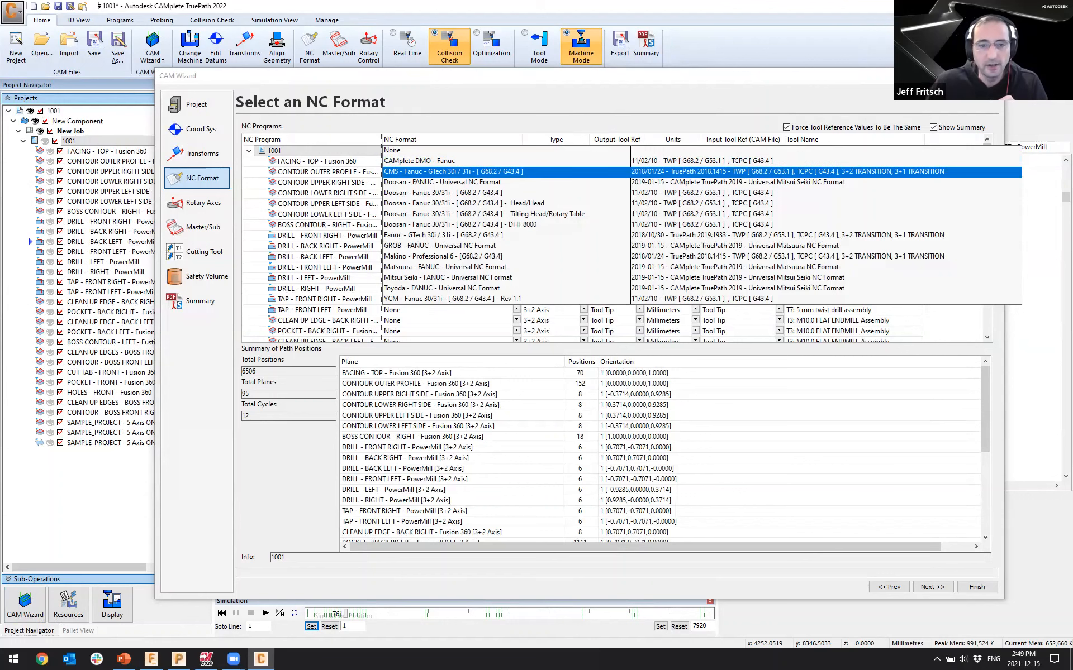
key(Return)
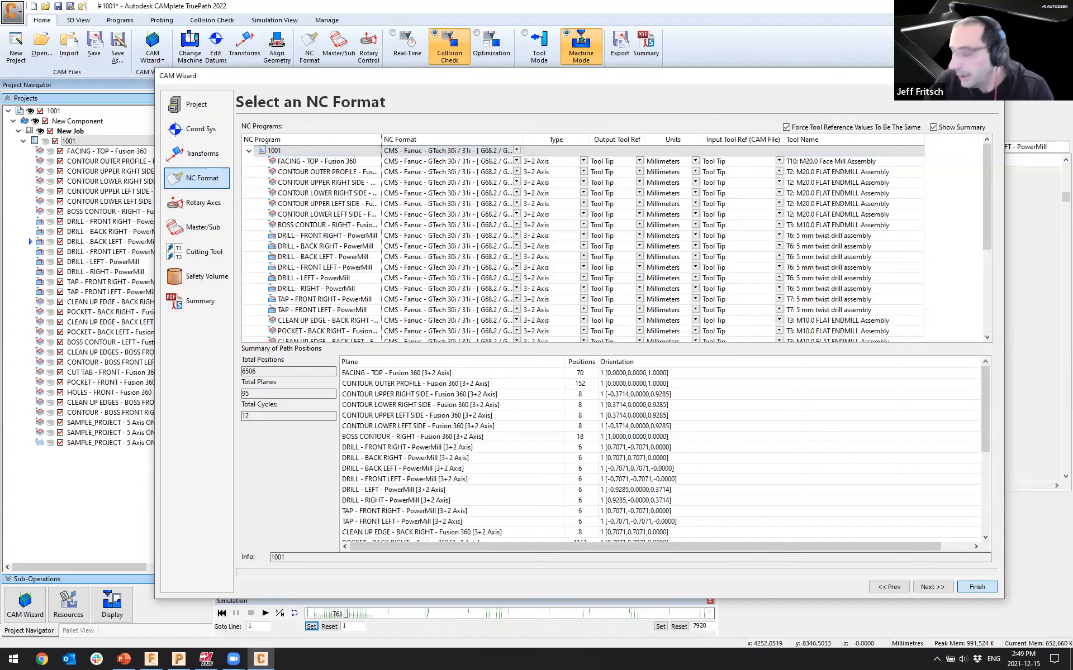
key(Return)
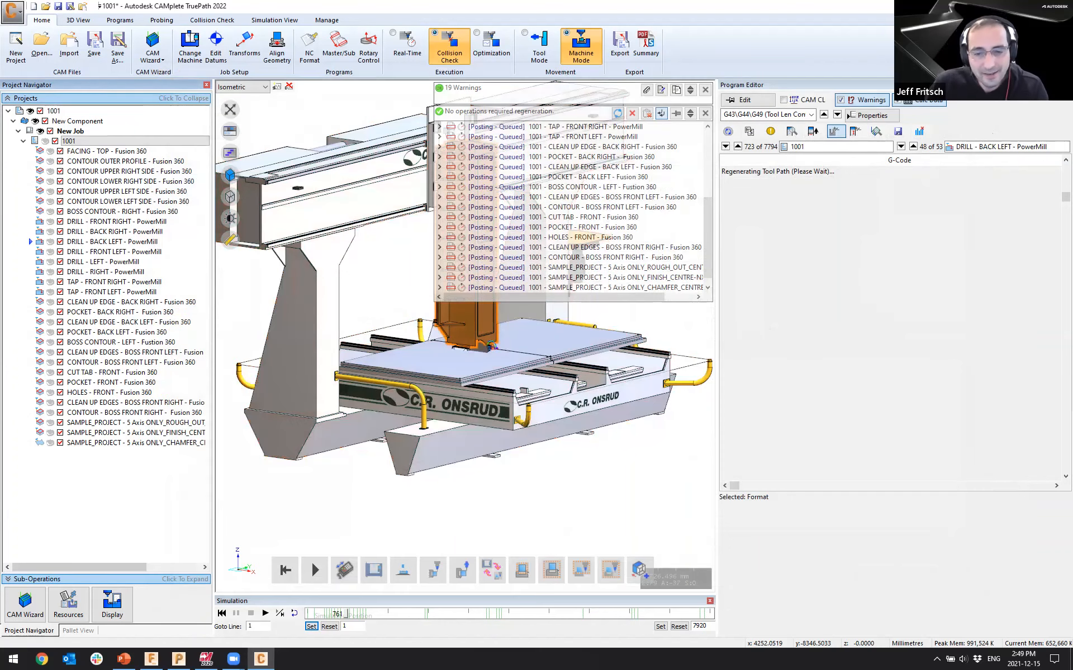
Remove the X Axis rotation from the CAM World to Machine World transform by setting Rotation 1 to None and 0 degrees
middle_drag(475, 447, 282, 444)
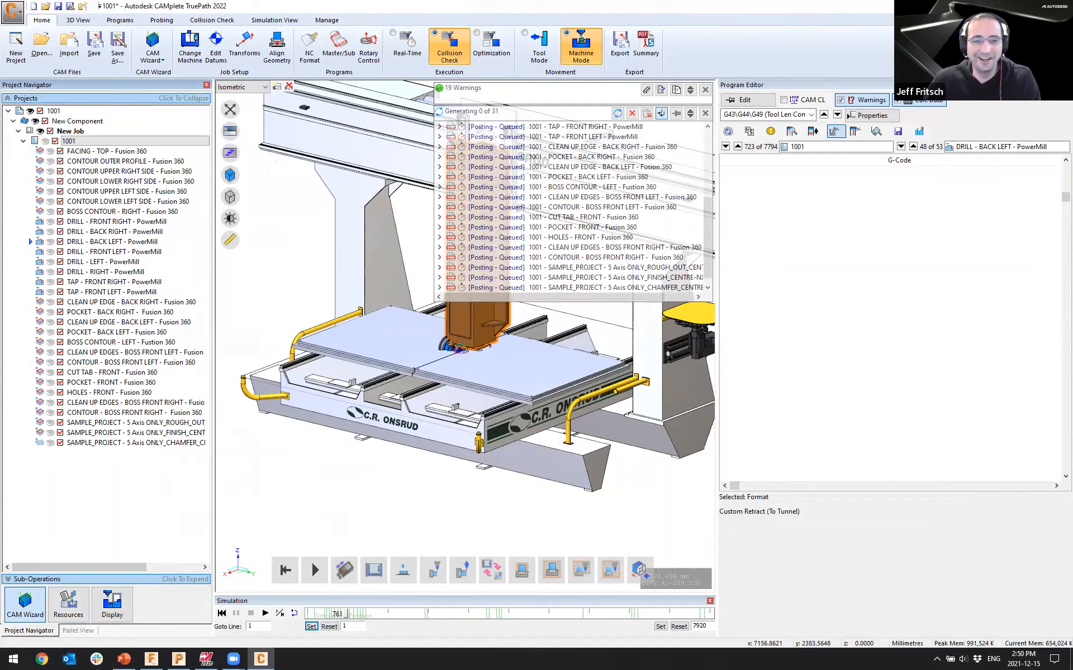
click(309, 47)
click(197, 154)
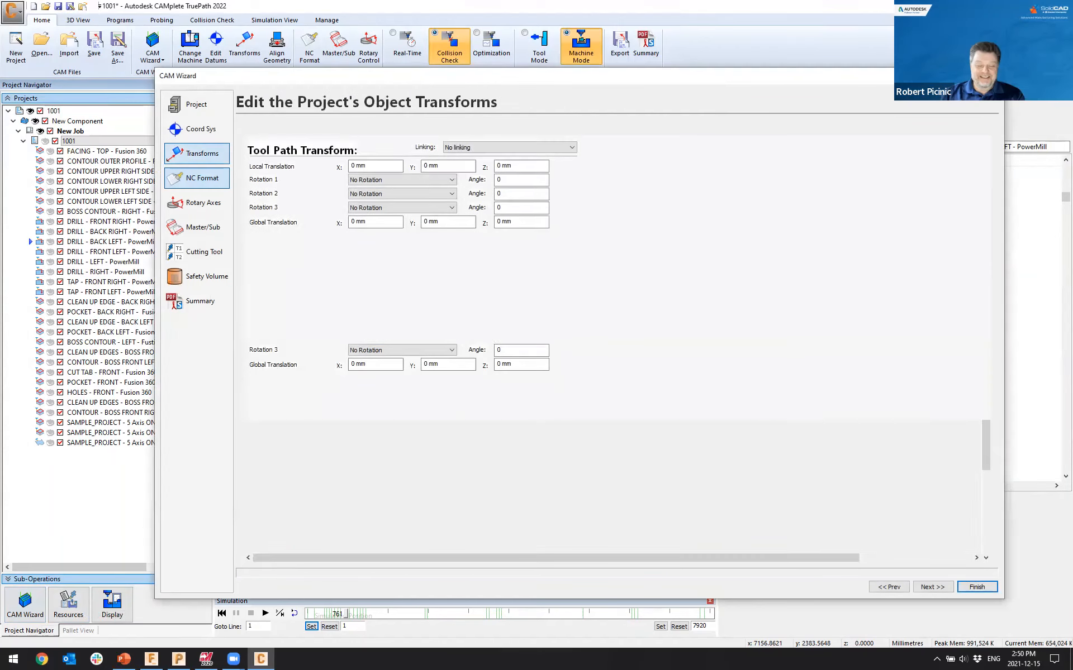
click(362, 128)
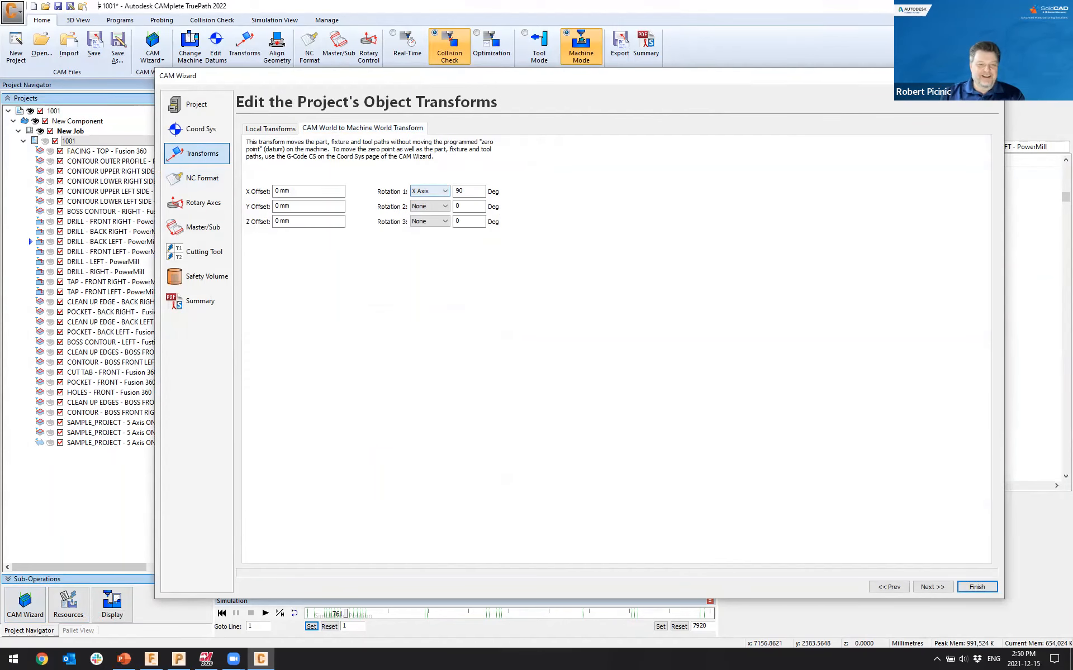
click(429, 191)
click(427, 201)
double_click(460, 191)
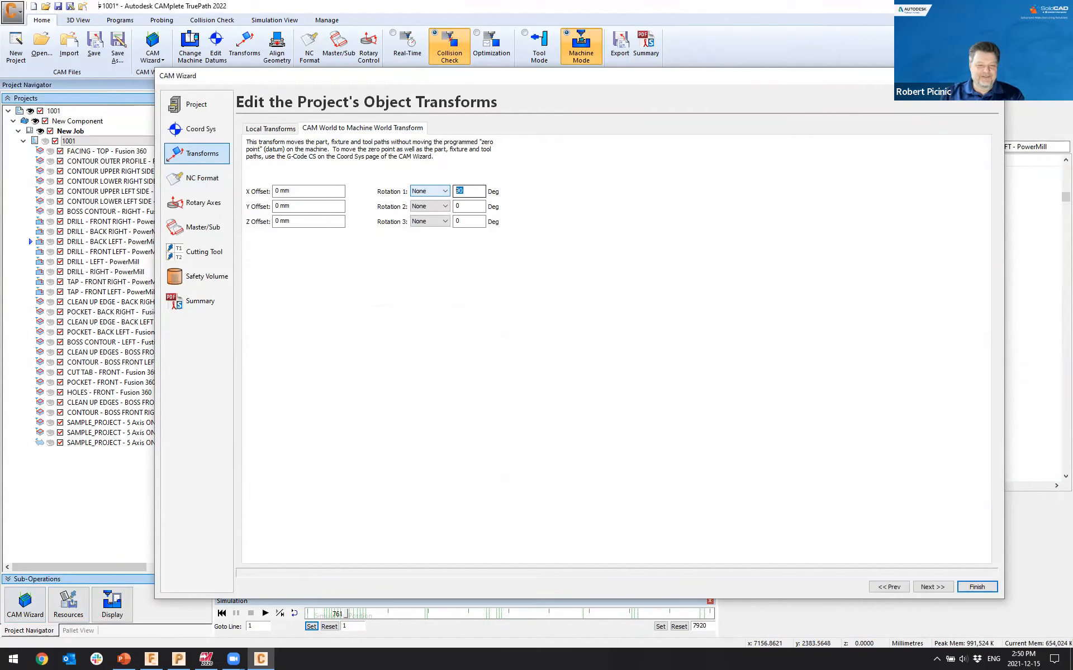
key(BackSpace)
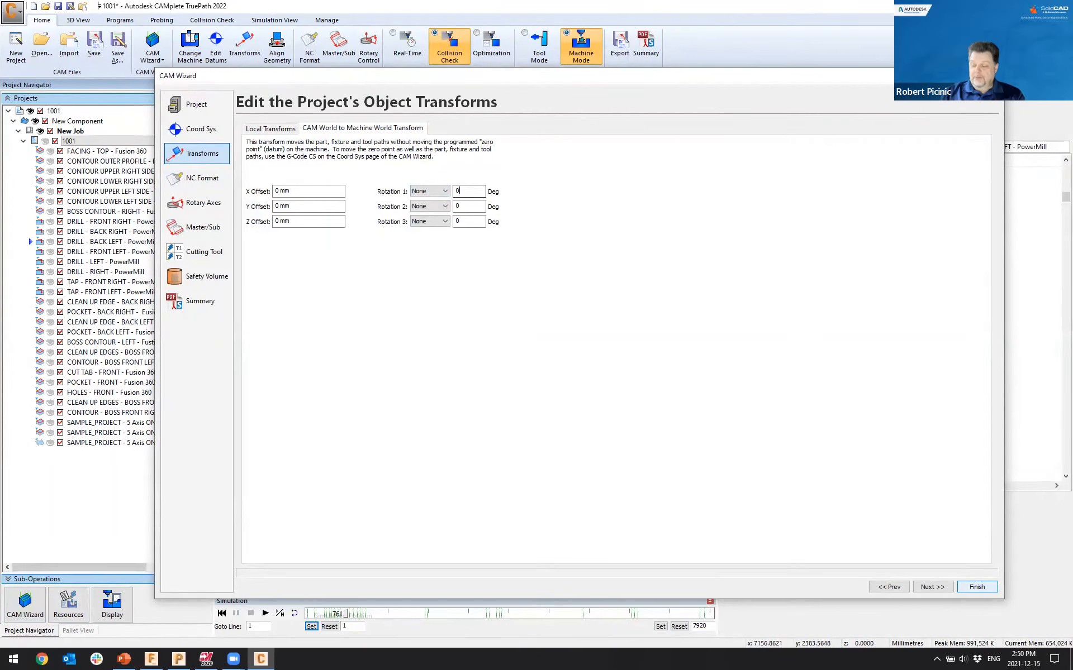
text(0)
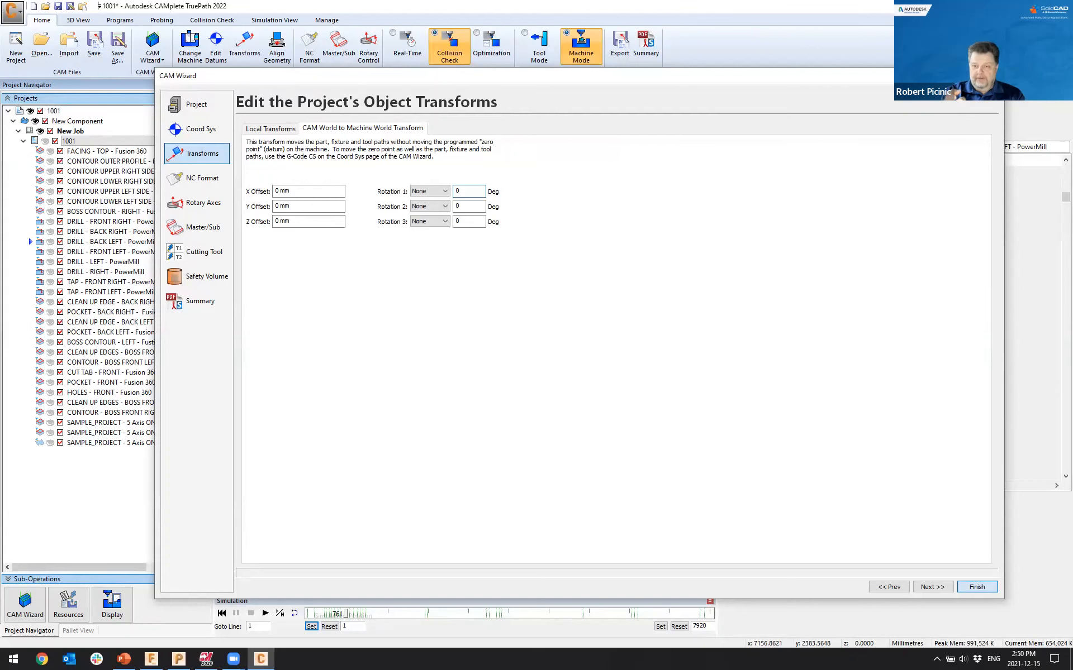
key(Return)
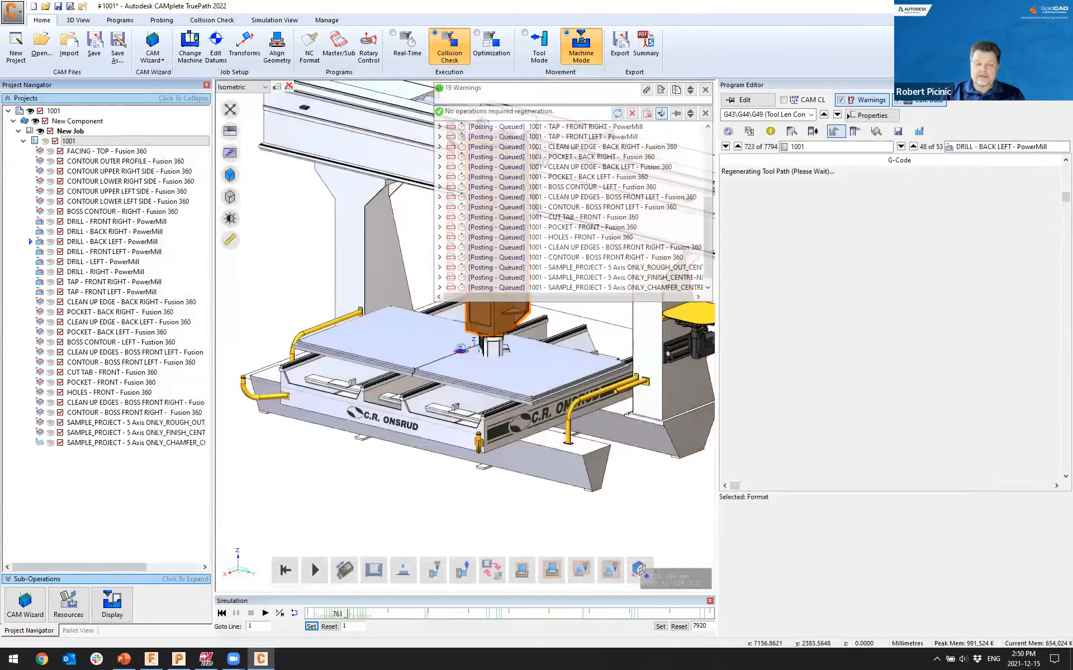
Set the Z offset of the G-Code CS datum to 205 mm to raise the fixture onto the table
click(216, 46)
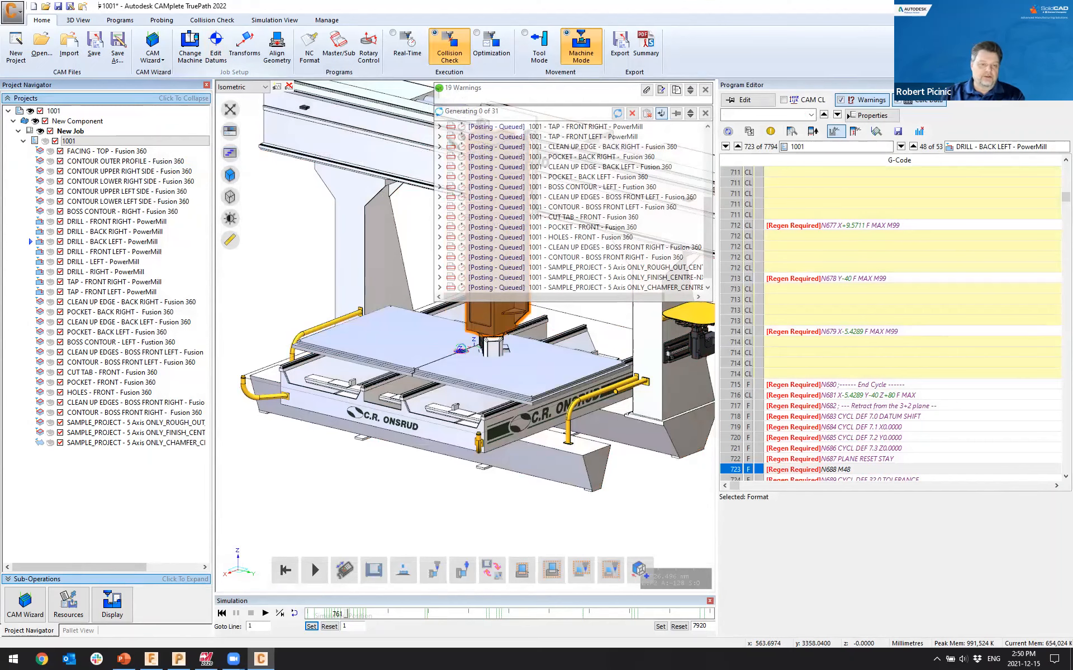
double_click(607, 247)
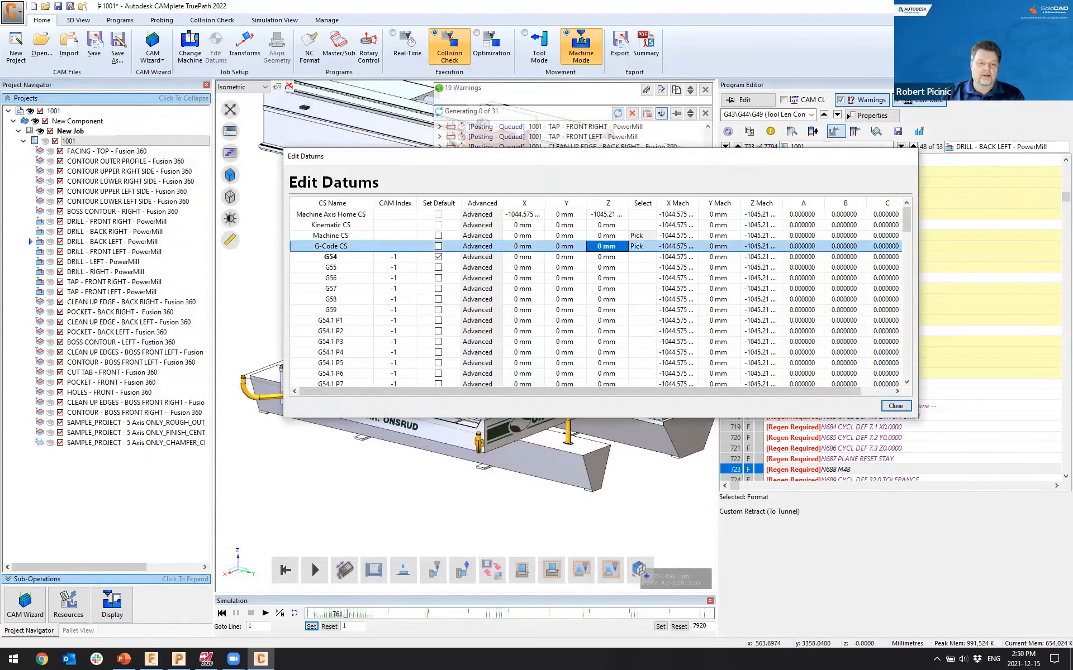
text(205)
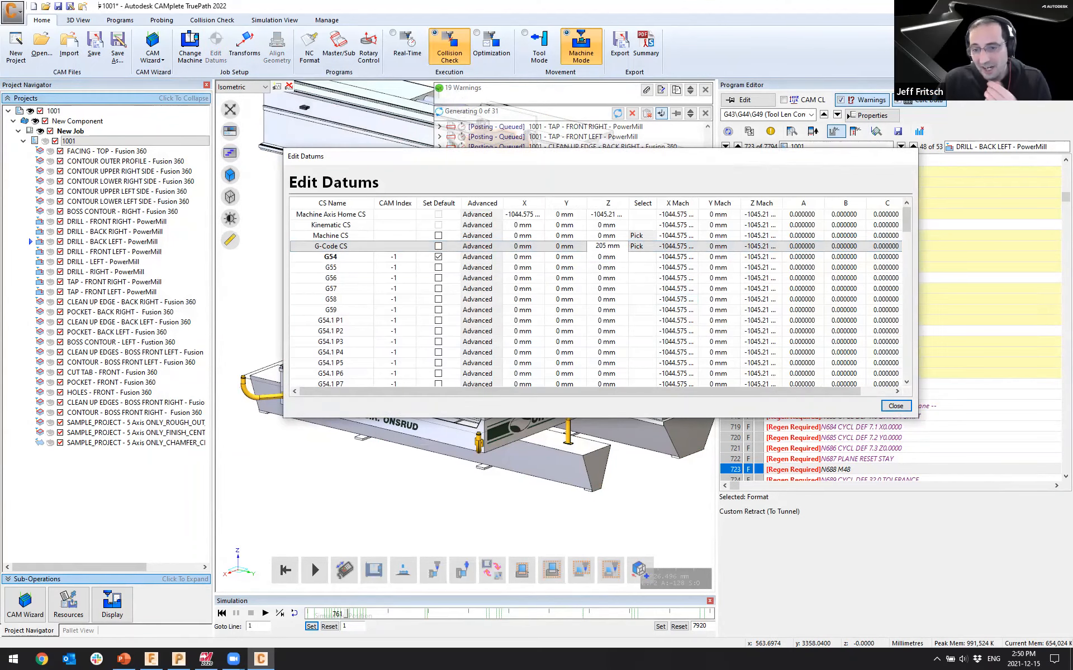
key(Return)
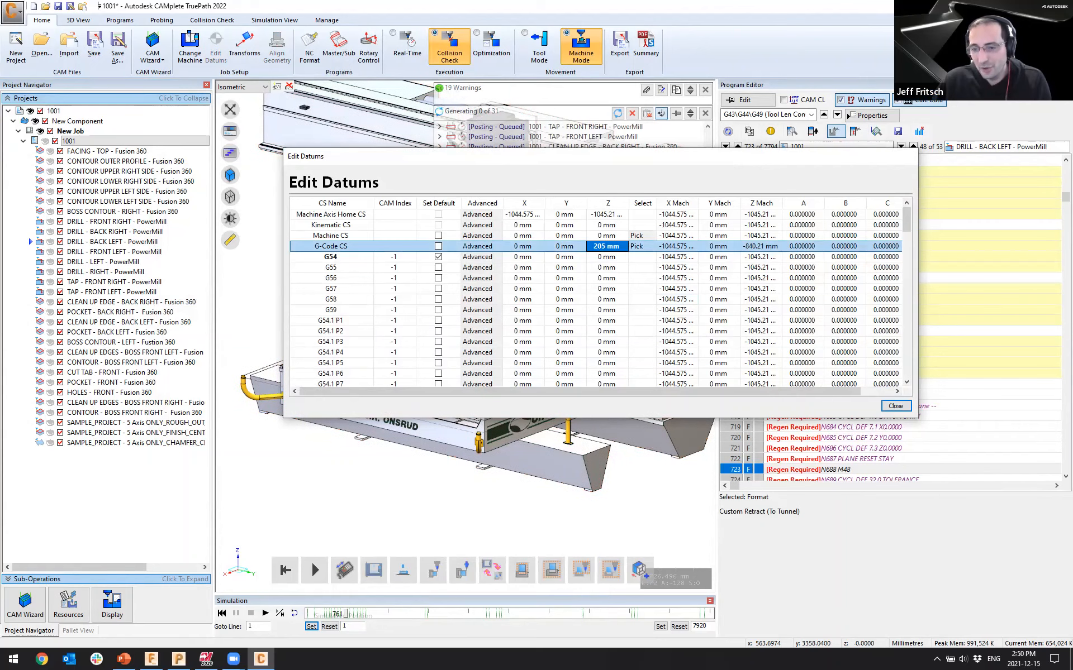
click(896, 406)
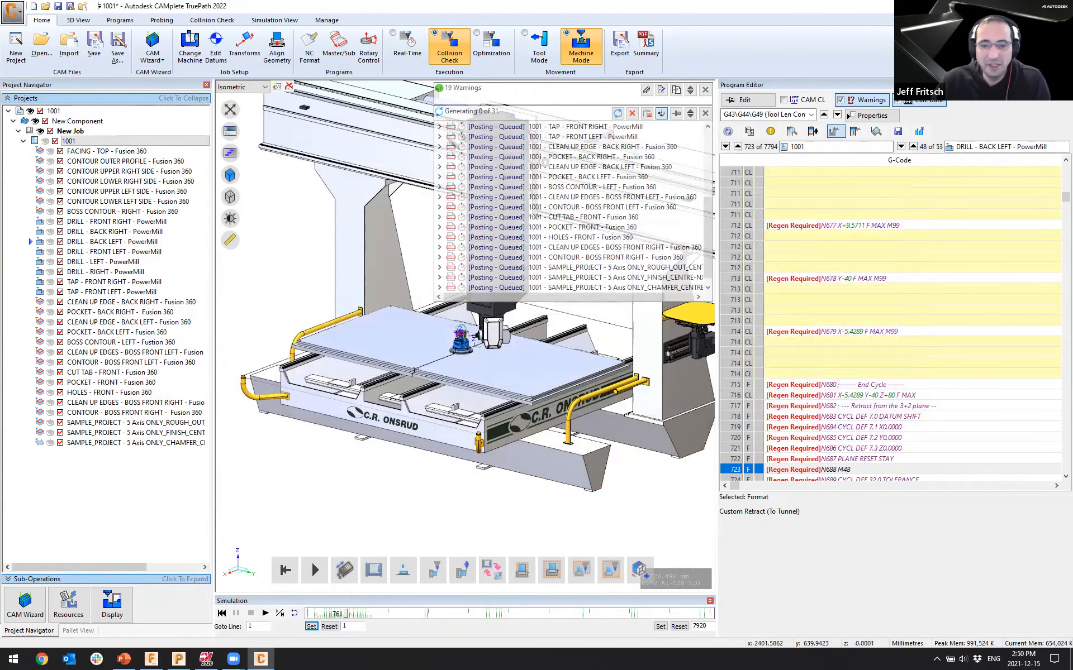
Examine the fixture's placement on the CR Onsrud table and the spindle head's position from several sides
scroll(366, 508, down, 3)
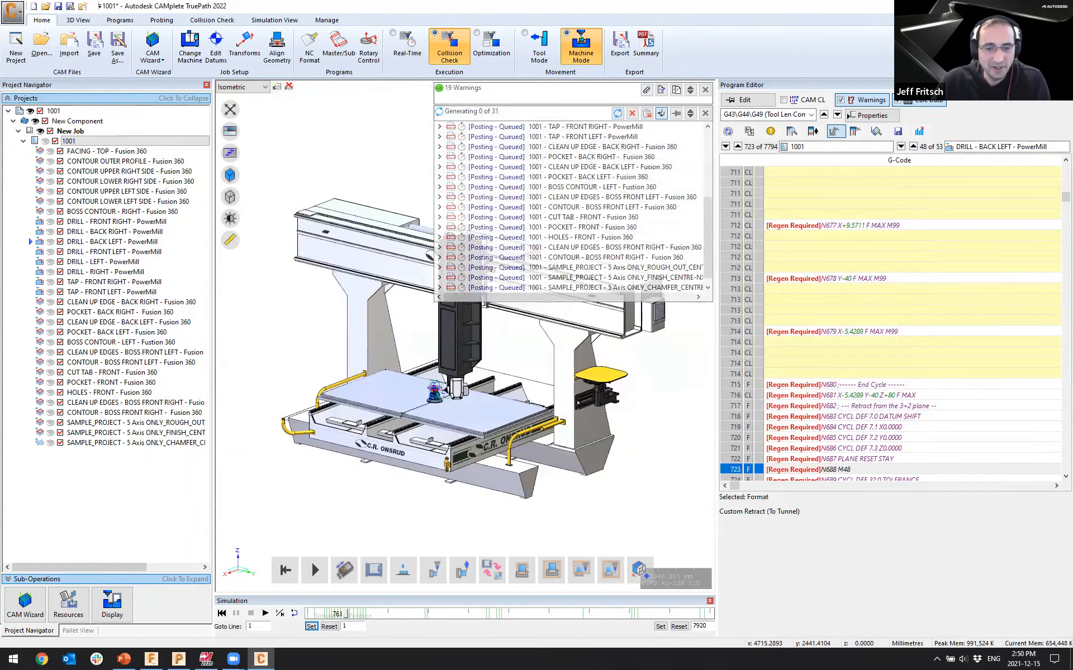
middle_drag(366, 510, 380, 507)
scroll(447, 412, up, 5)
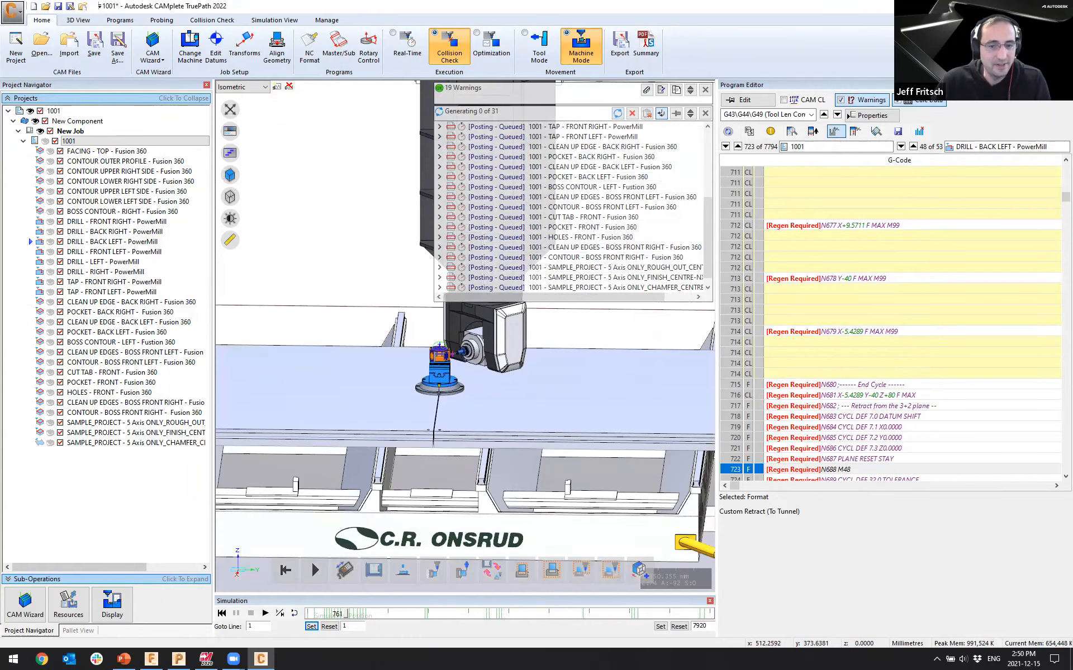
middle_drag(441, 378, 417, 379)
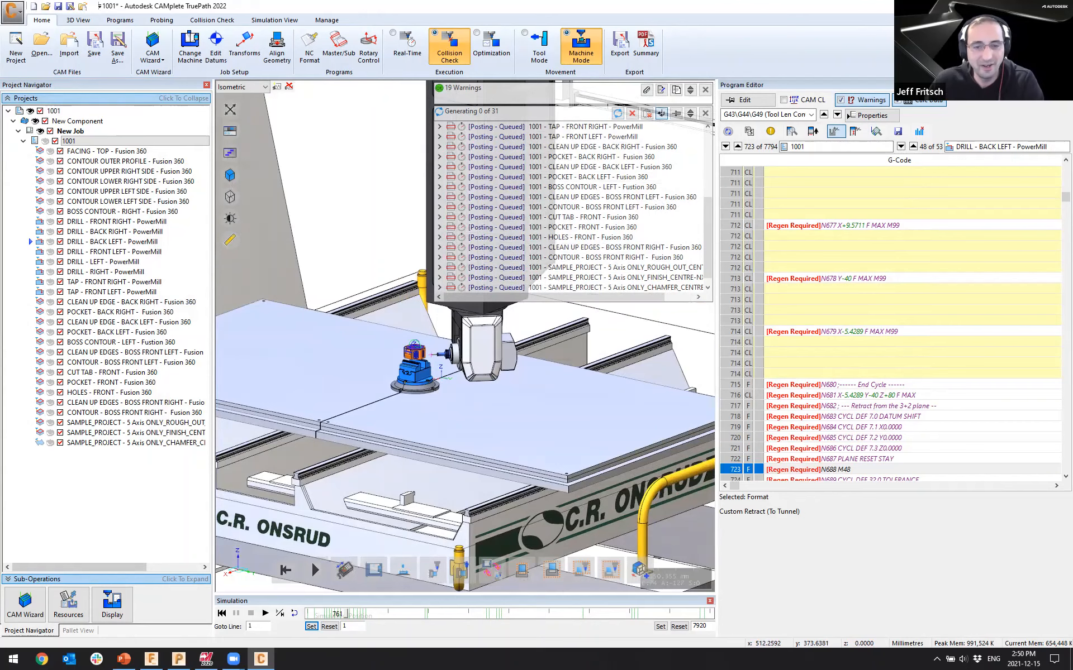
middle_drag(416, 379, 658, 379)
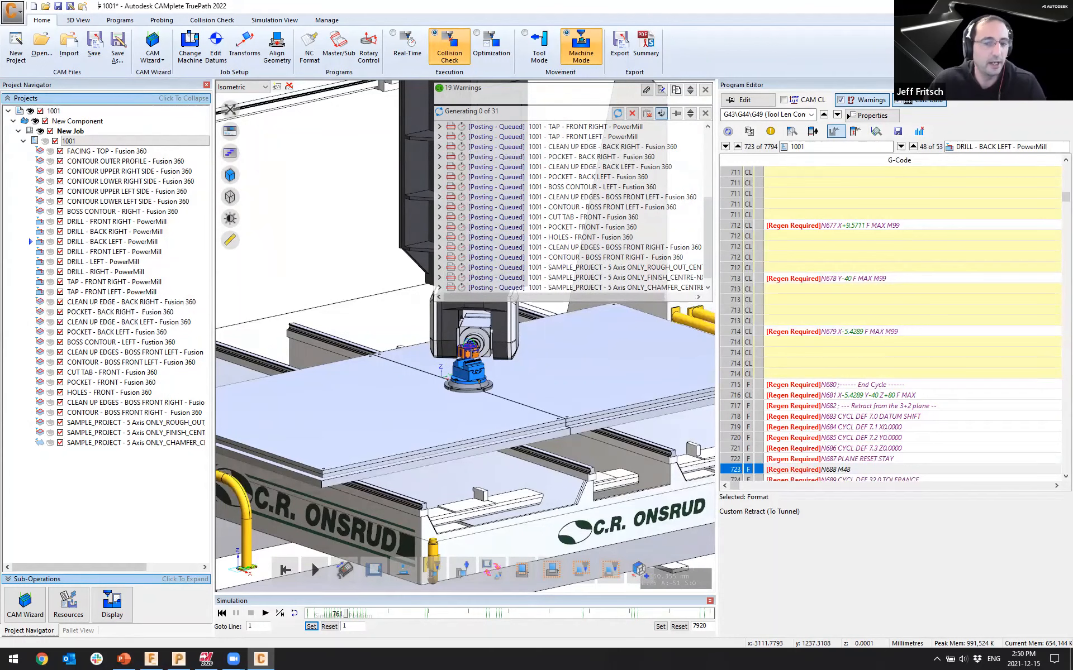
Widen the project tree and review the Fusion 360 toolpaths from FACING - TOP to BOSS CONTOUR - RIGHT and the PowerMill DRILL - FRONT RIGHT toolpath
drag(213, 358, 230, 358)
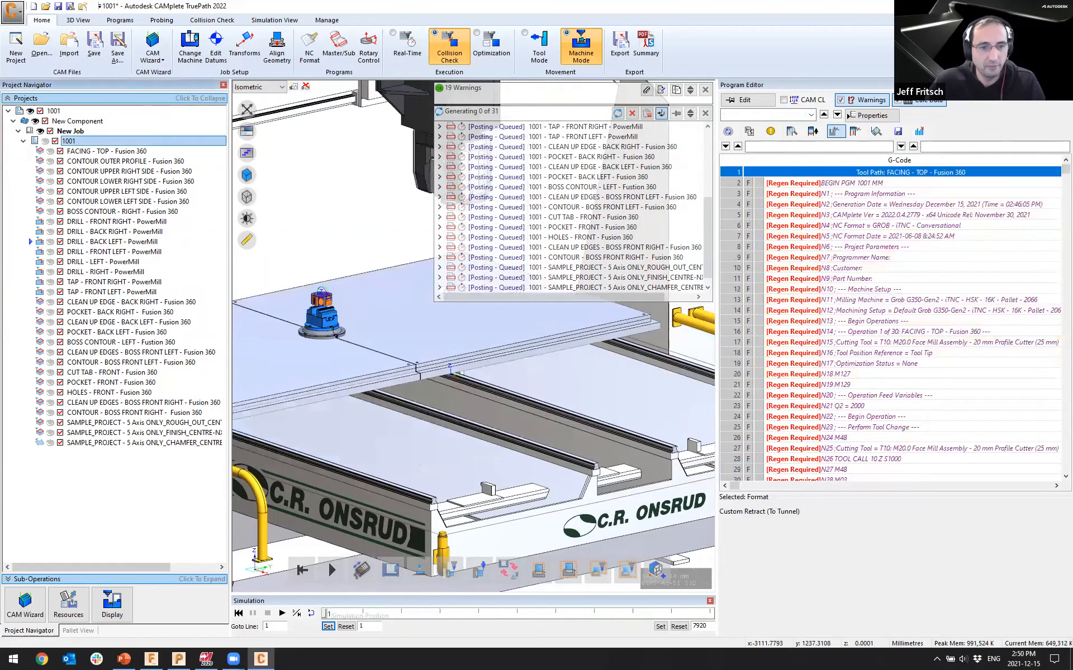
click(107, 151)
shift+click(122, 212)
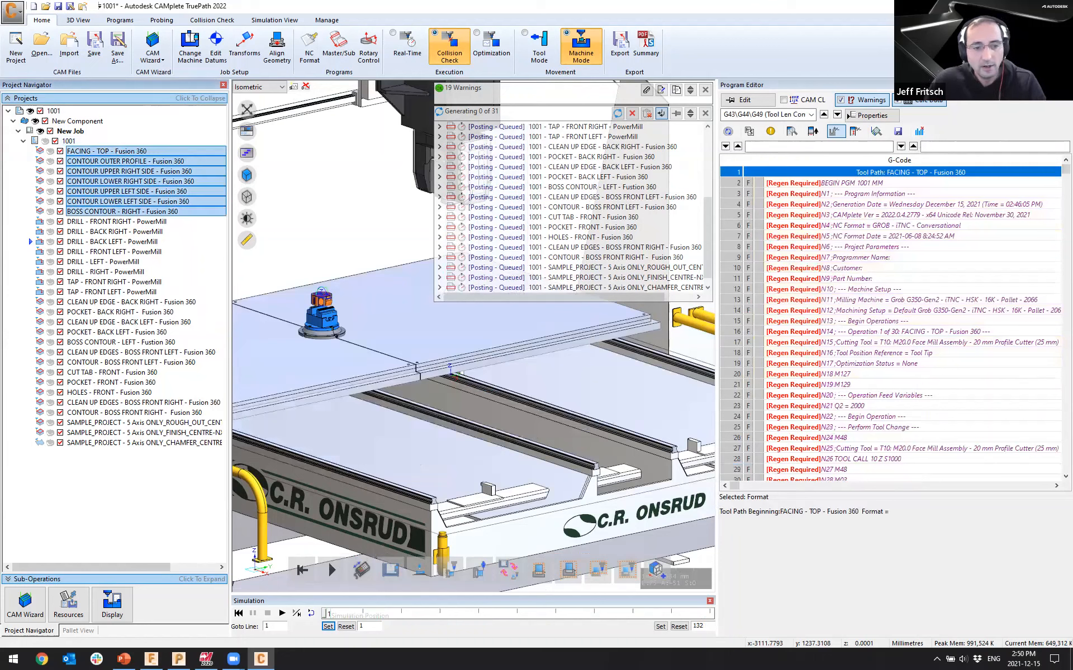
click(117, 222)
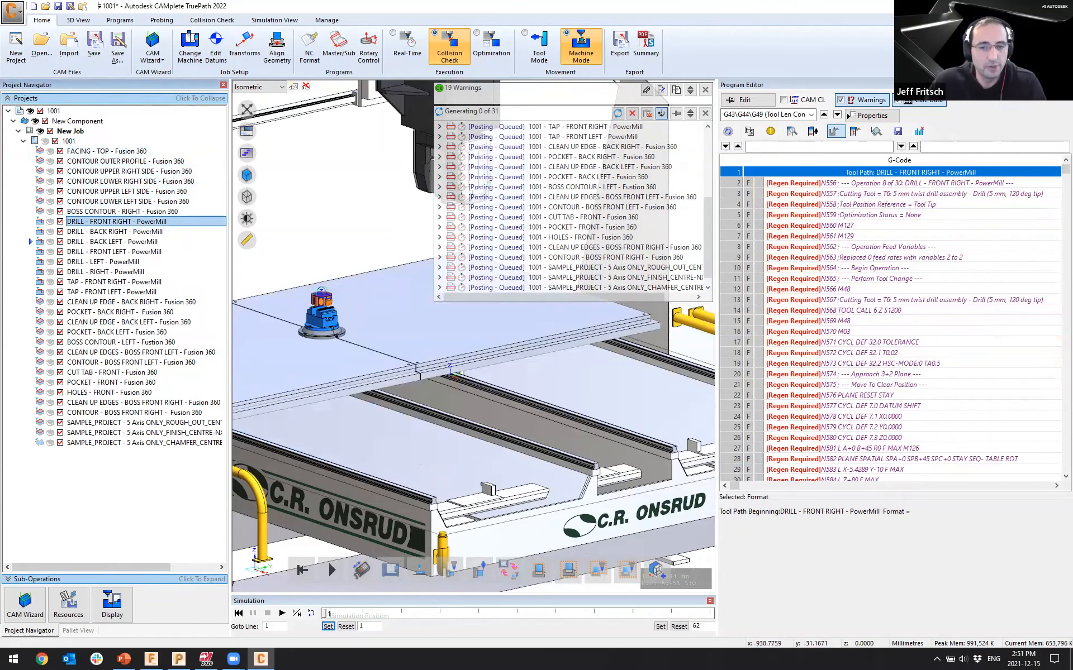
scroll(292, 256, up, 2)
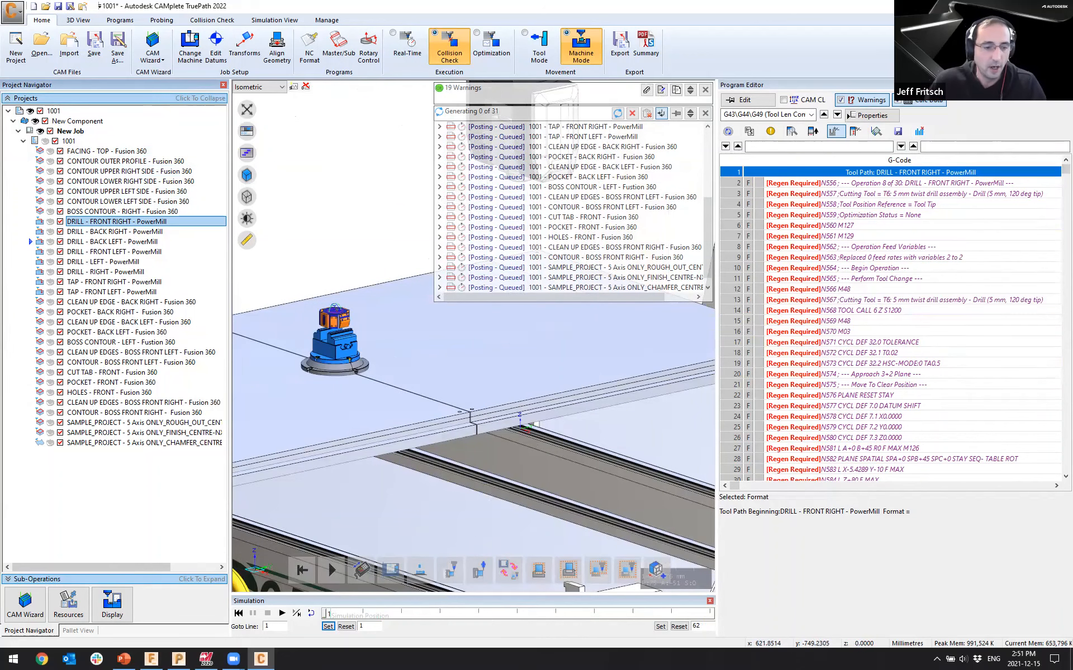
Filter the machining setups in the resources by "deve" and open the Default Hermle C42U - iTNC530 Development Setup for editing without locating TNCcmd.exe
click(69, 605)
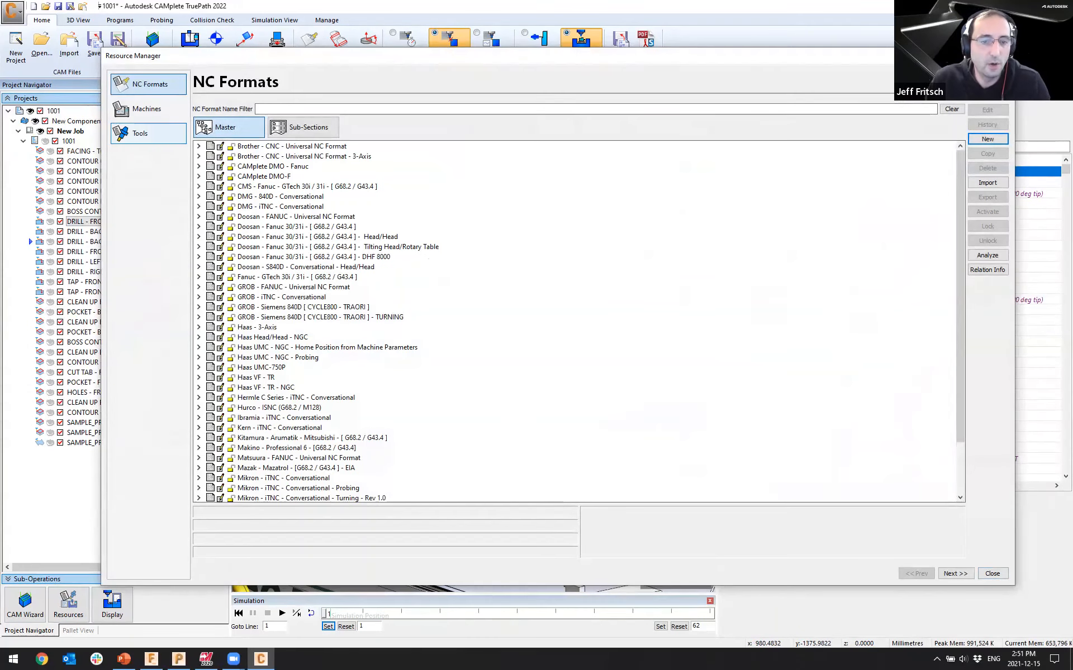
click(147, 108)
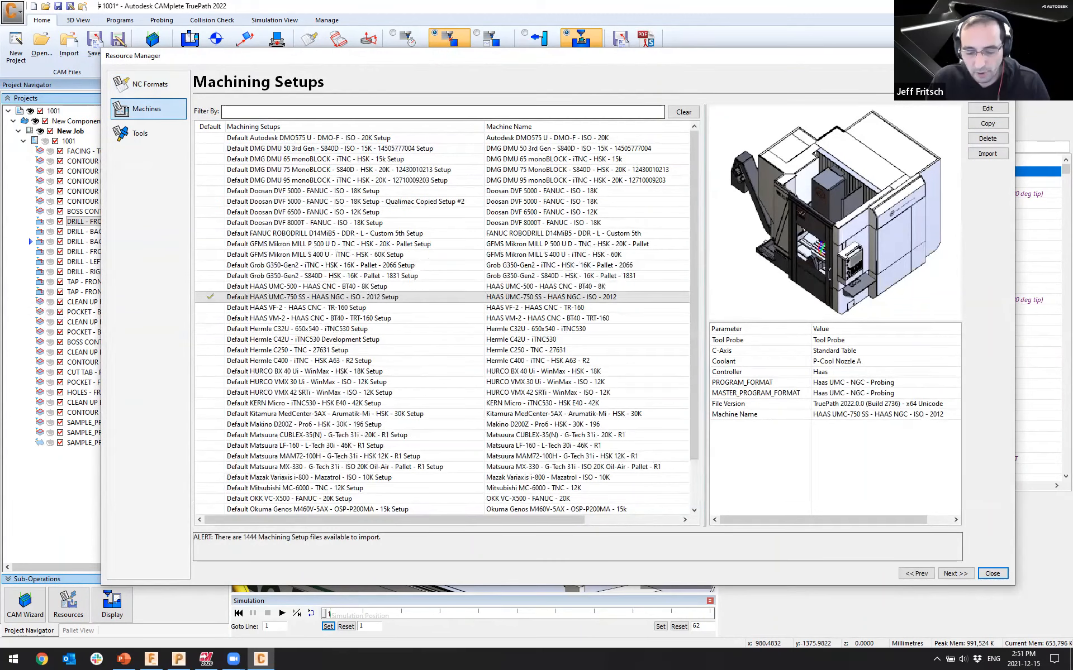
text(deve)
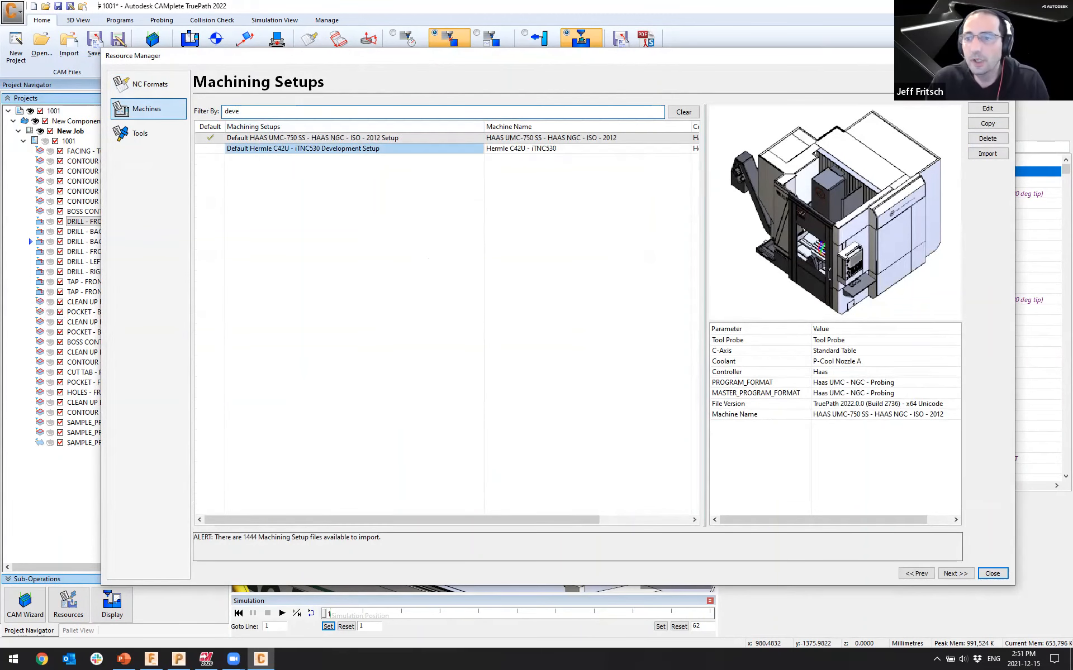
click(303, 148)
click(987, 109)
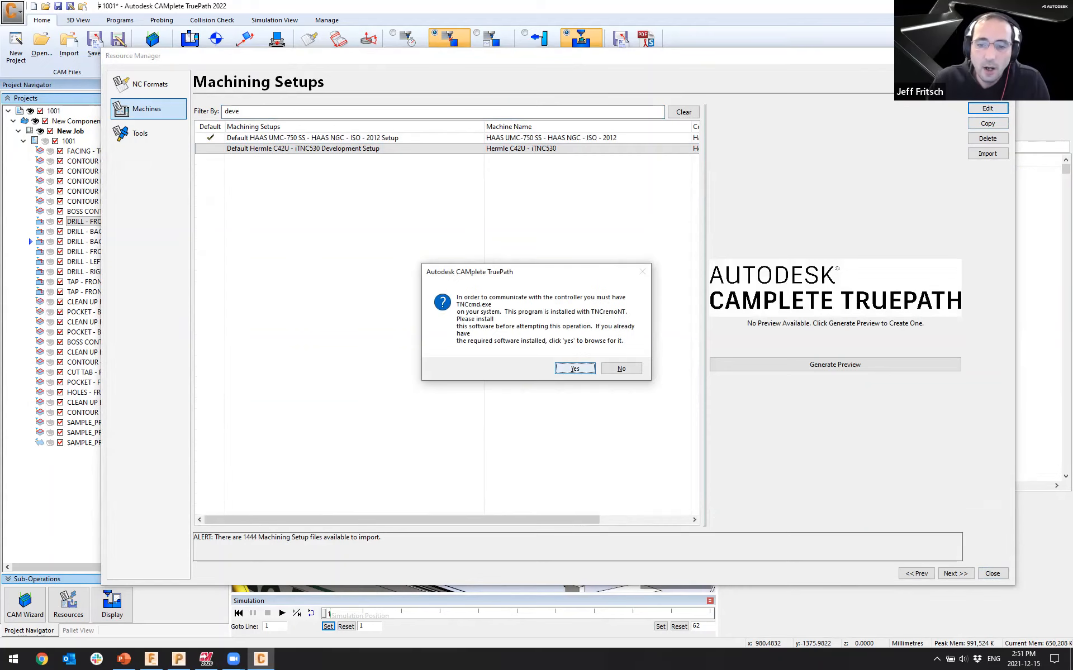
click(621, 369)
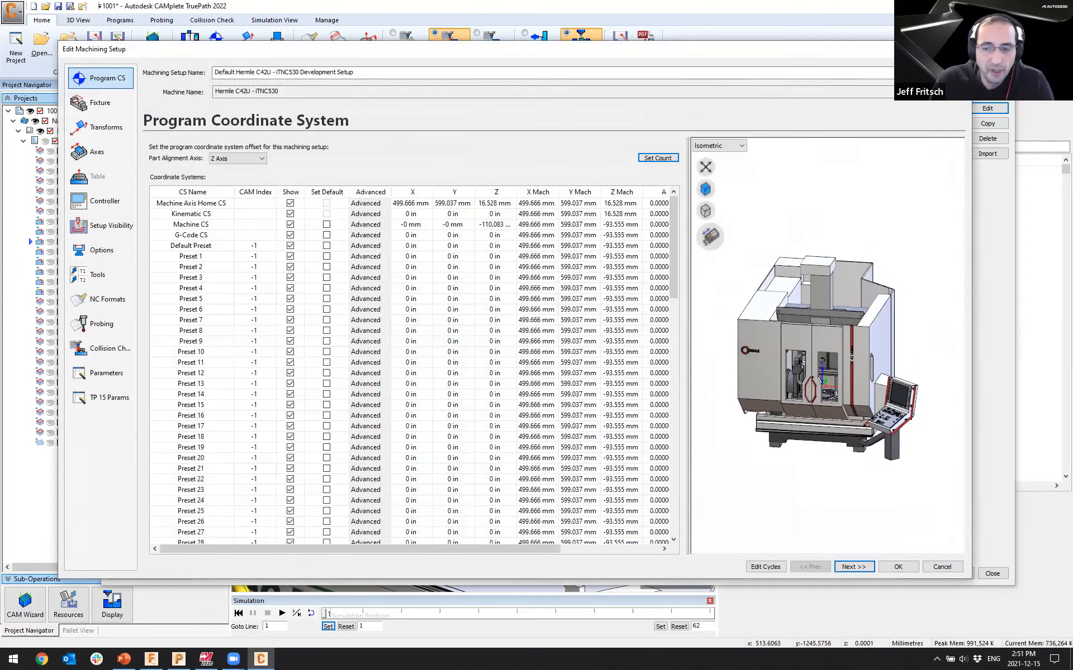
Examine the Hermle C42U machine model and the Preset 1 entry in its program coordinate systems
scroll(805, 380, up, 3)
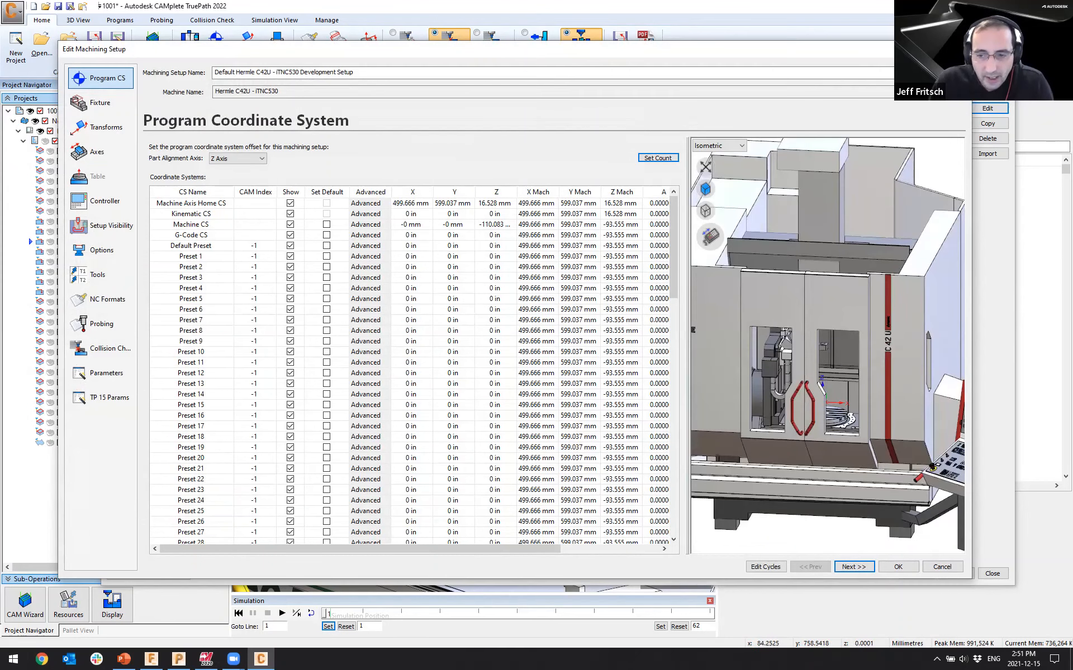
mouse_move(827, 386)
middle_down()
mouse_move(749, 385)
mouse_move(838, 385)
middle_up()
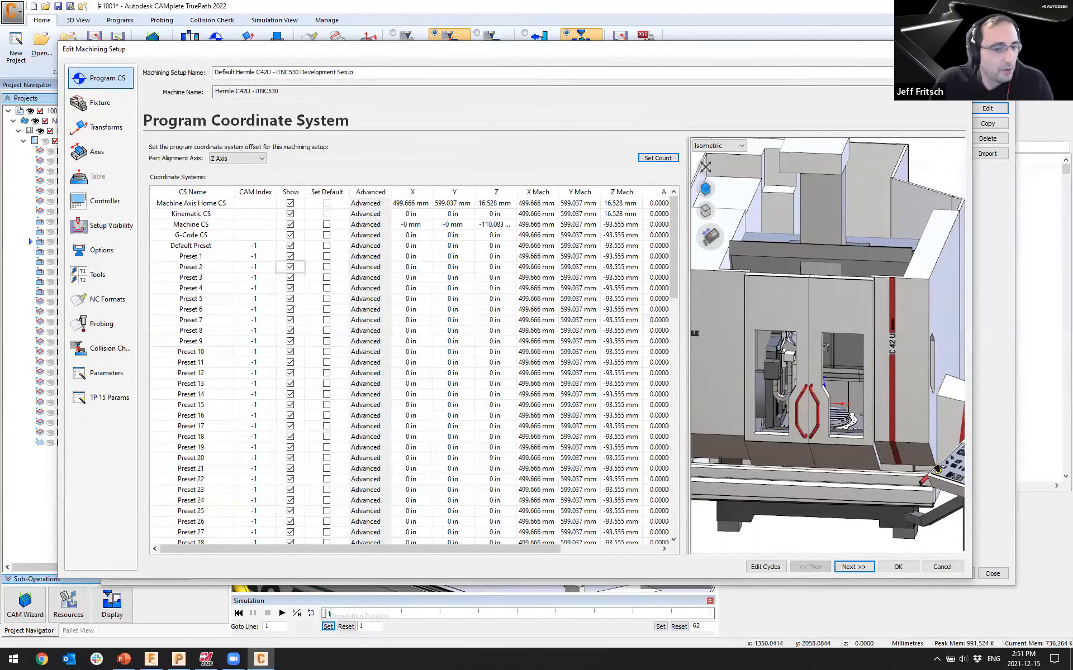
click(191, 256)
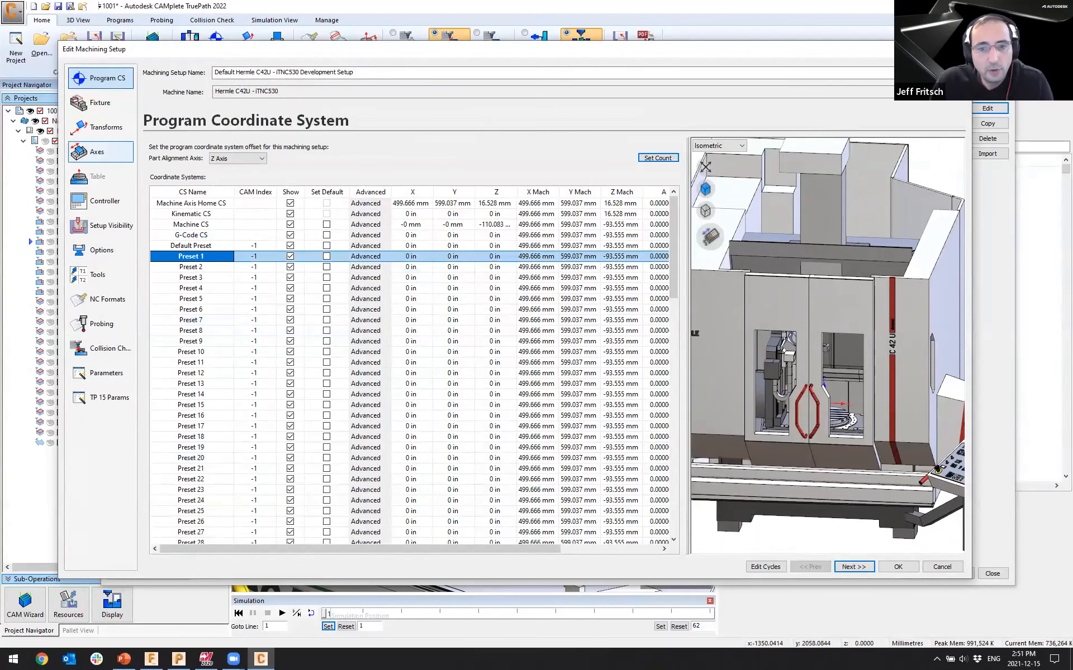
Review the feedrate and acceleration settings of the machine's linear axes and its rotary A and C axes
click(98, 152)
drag(279, 340, 440, 339)
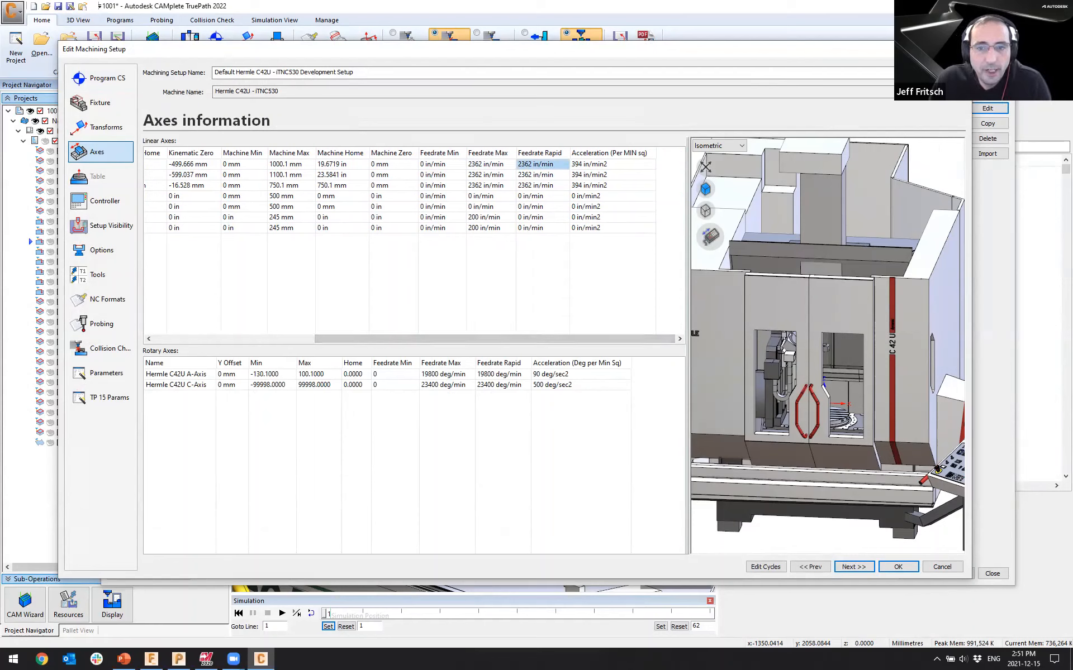
click(605, 164)
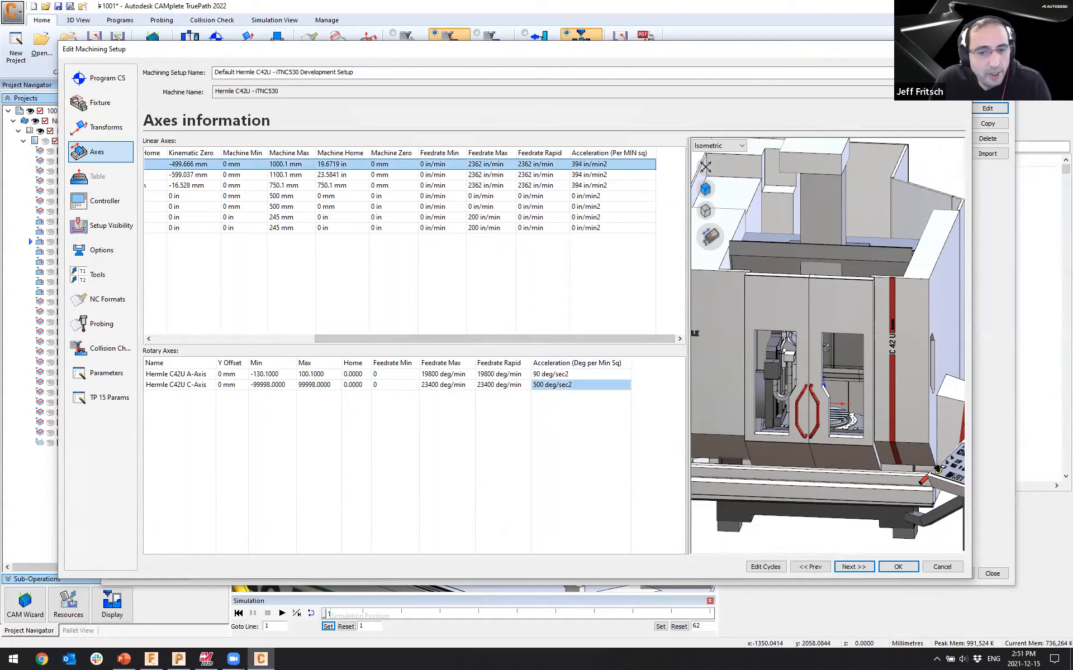
click(581, 385)
click(581, 374)
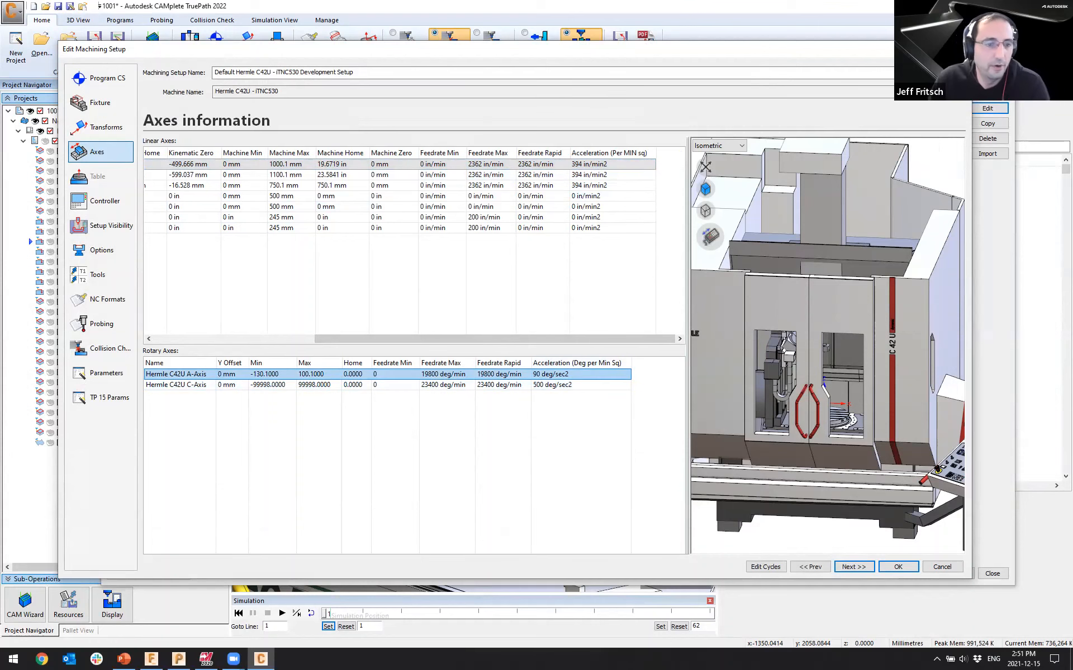
Review the controller's variables and machine parameters, and open the Tool Change Cycle for editing
click(104, 201)
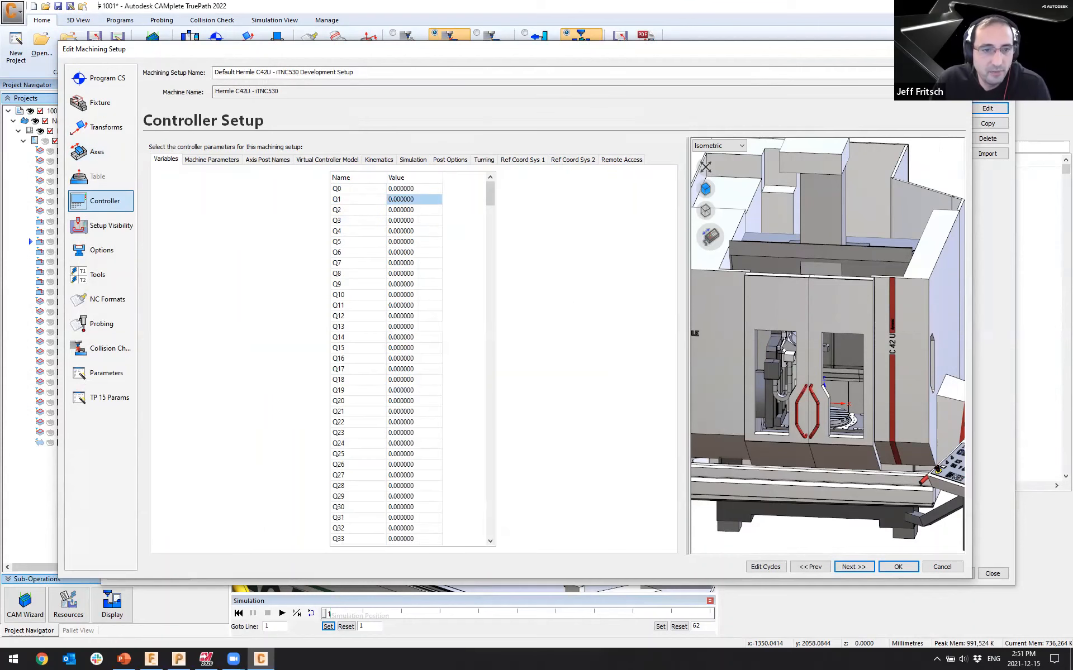
click(211, 160)
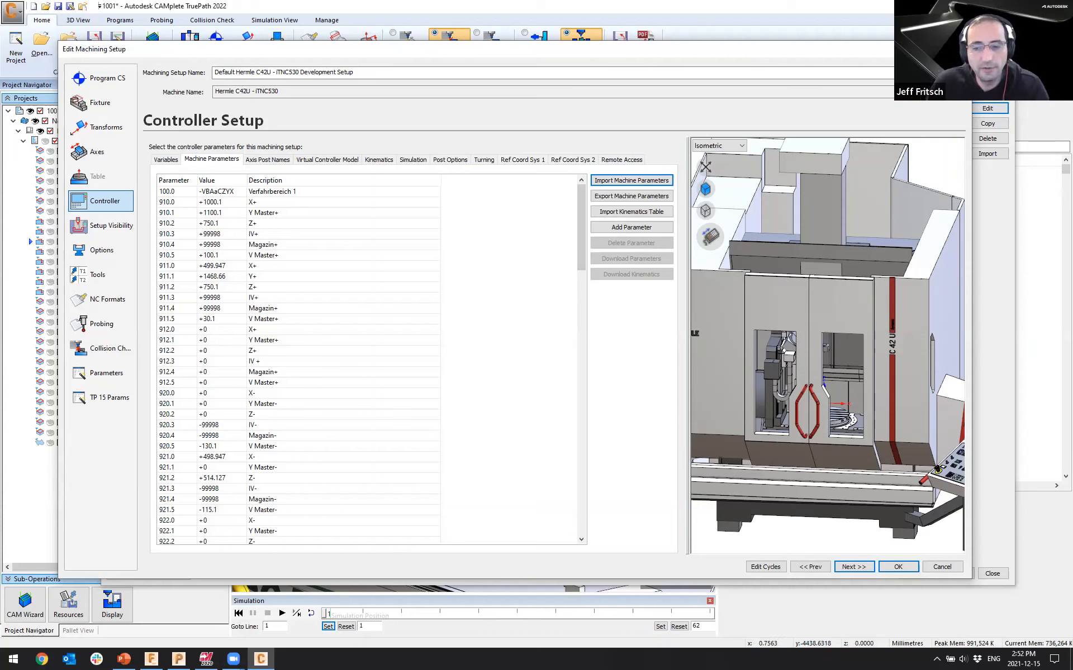
click(765, 567)
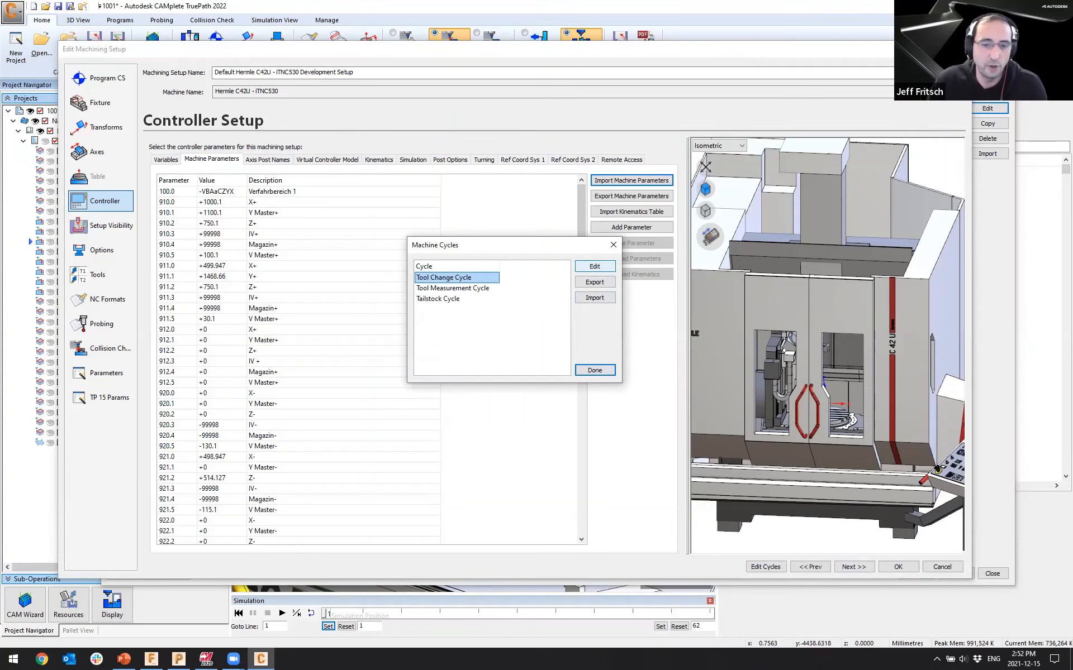
click(595, 267)
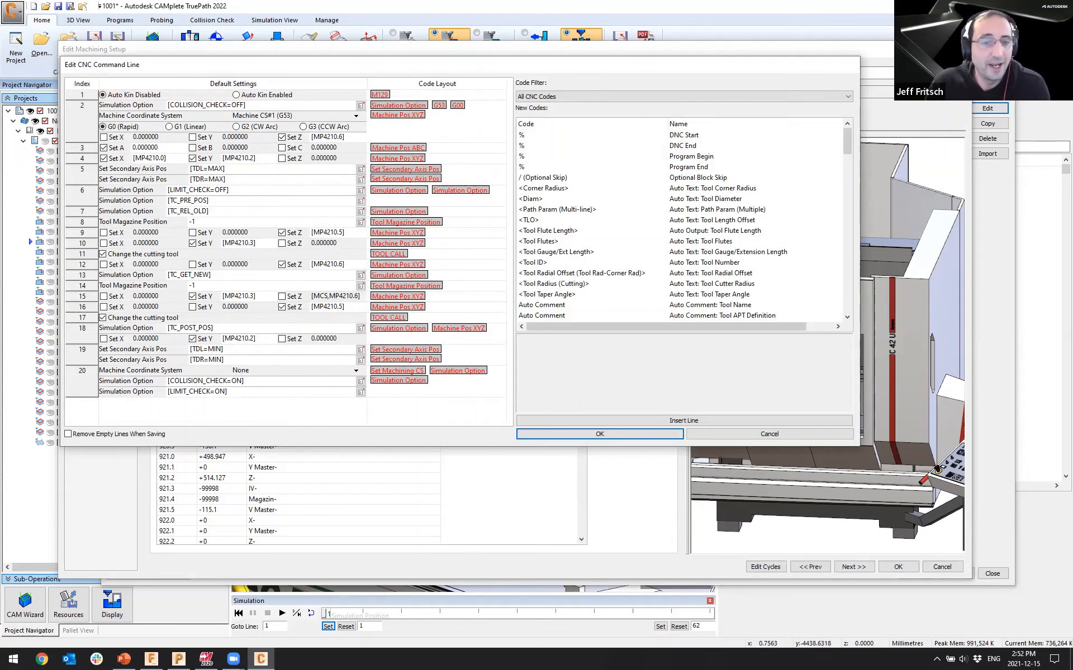
Examine the [MP4210.5] Z position reference on line 9 of the Tool Change Cycle and close the cycles without changes
click(328, 232)
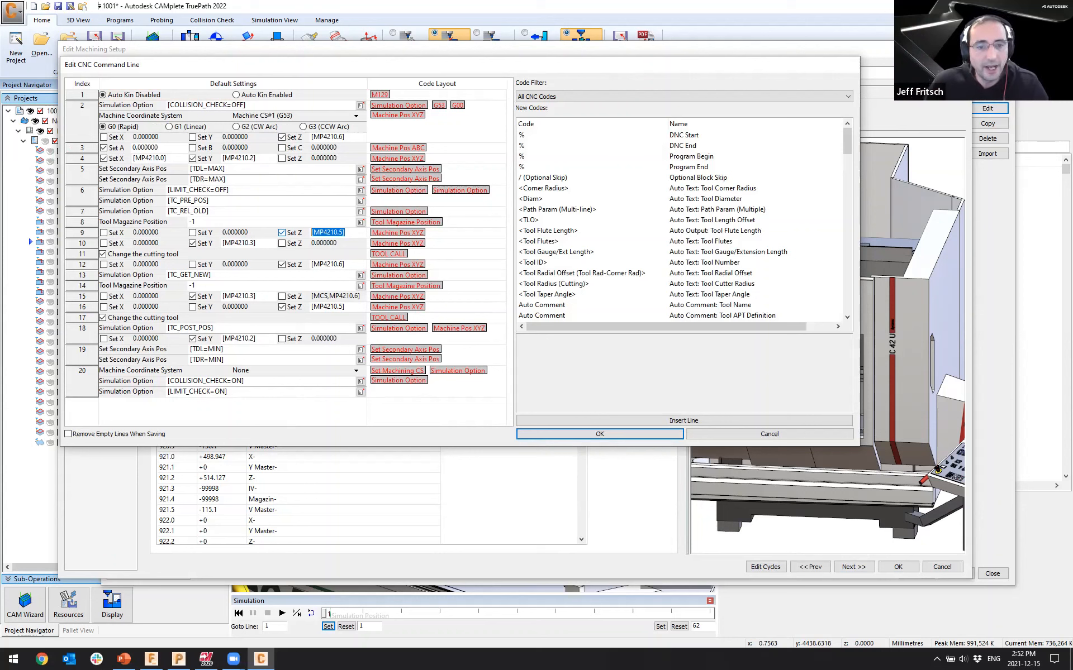
drag(345, 233, 341, 232)
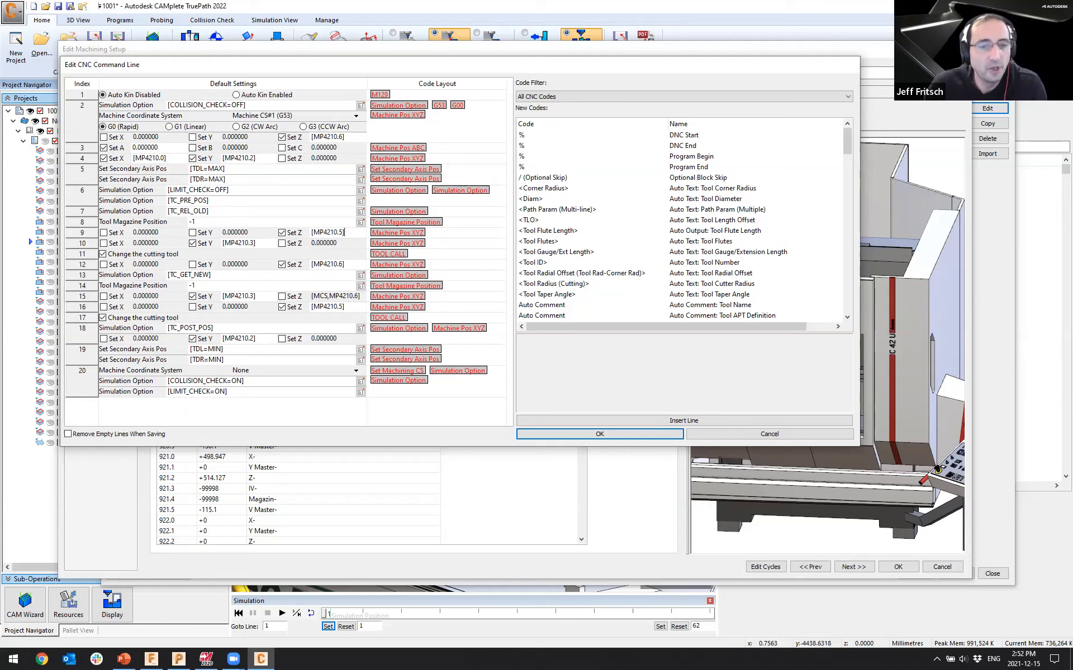
drag(313, 233, 343, 233)
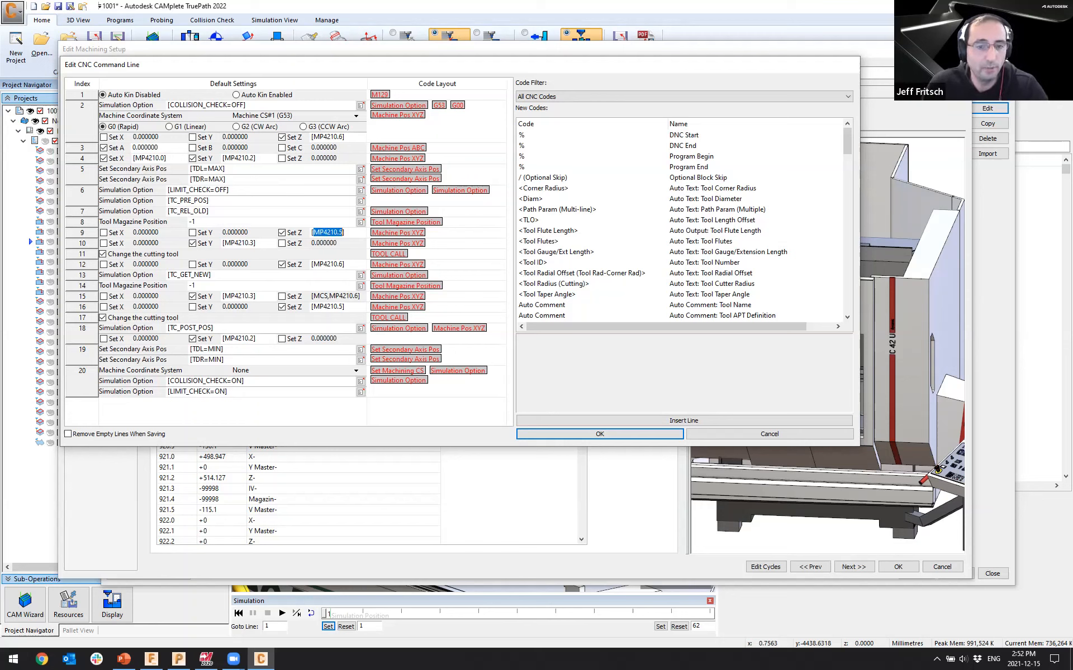
click(769, 435)
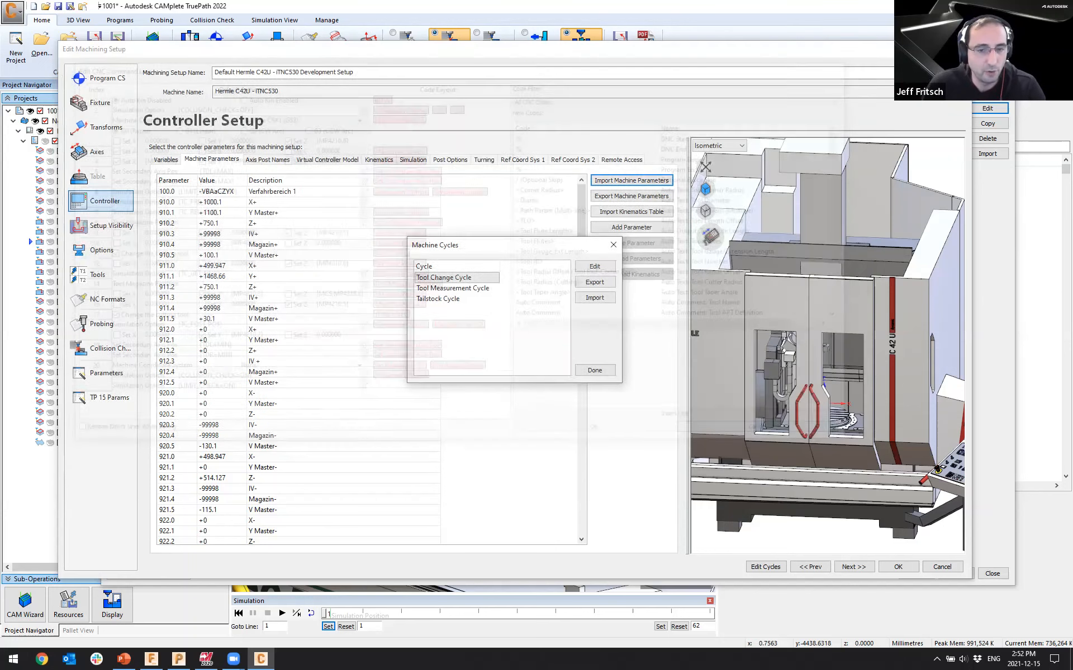
click(592, 368)
Locate machine parameter 4210.5 in the controller's parameter list and leave the machining setup without saving
click(235, 404)
scroll(234, 404, down, 12)
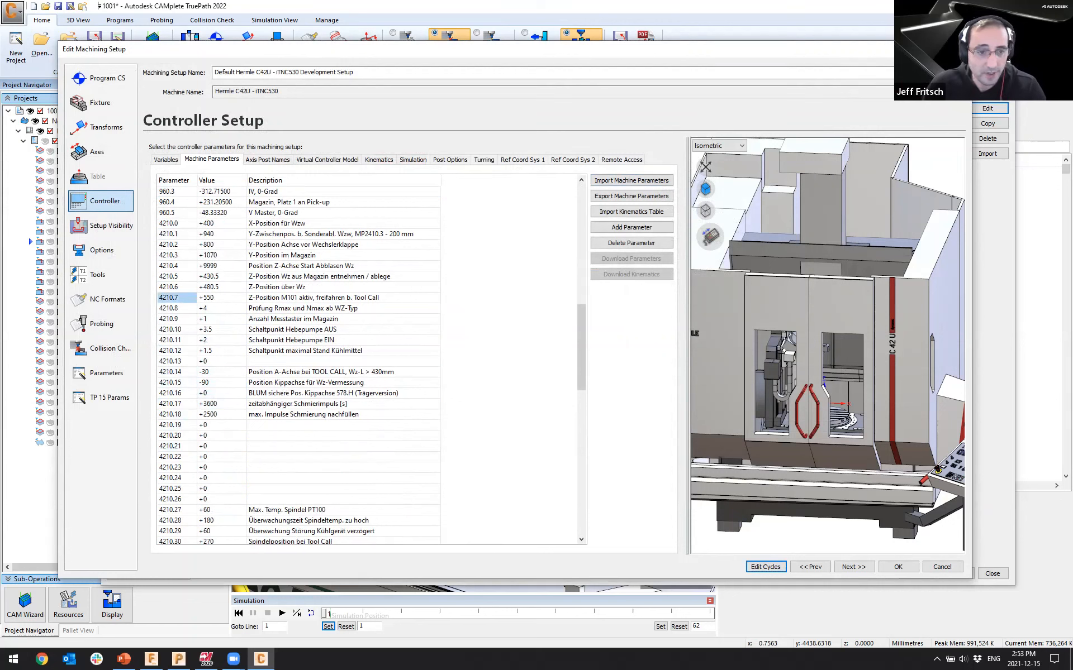
click(193, 277)
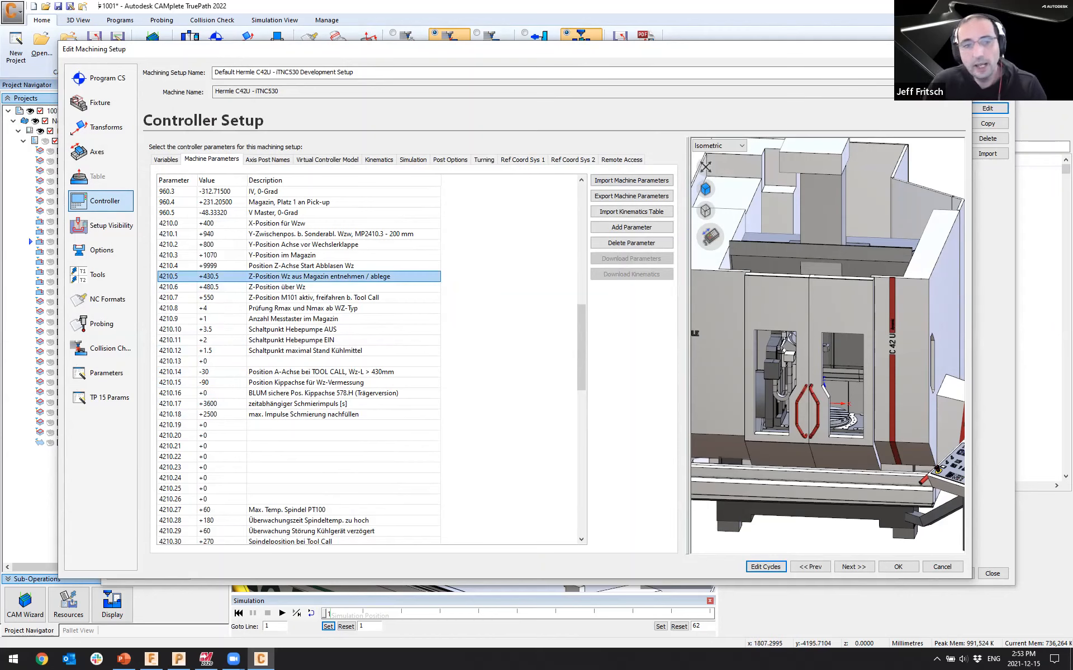
click(941, 567)
Expand the Haas VF - TR - NGC master NC format down to its Tool Path Sections and Tool Motion Sections
click(149, 84)
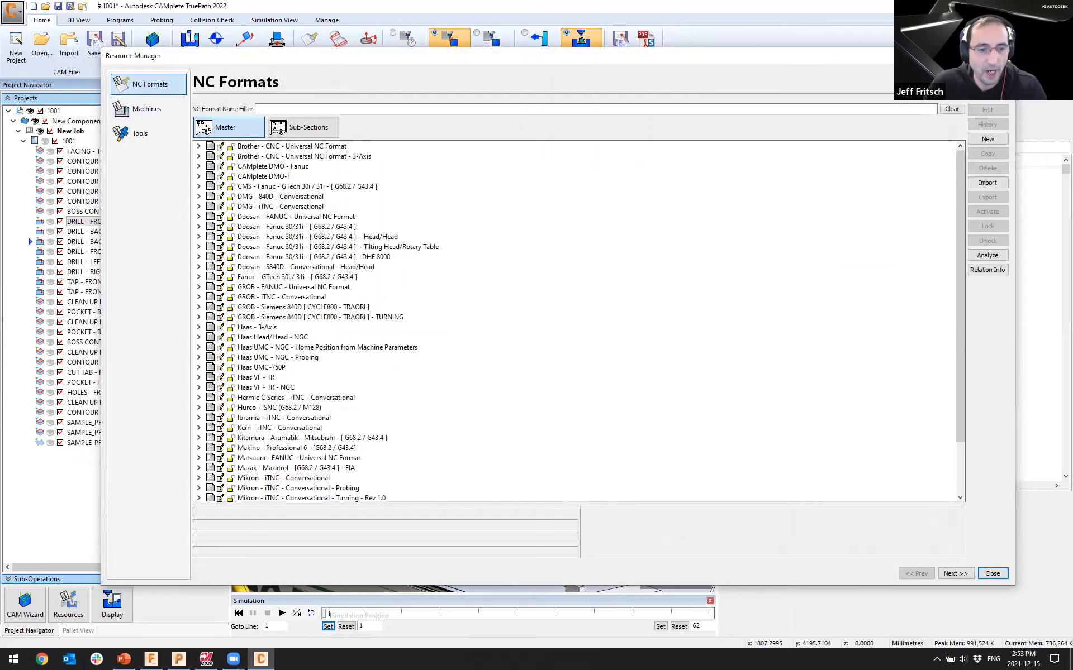
double_click(266, 388)
scroll(266, 387, down, 3)
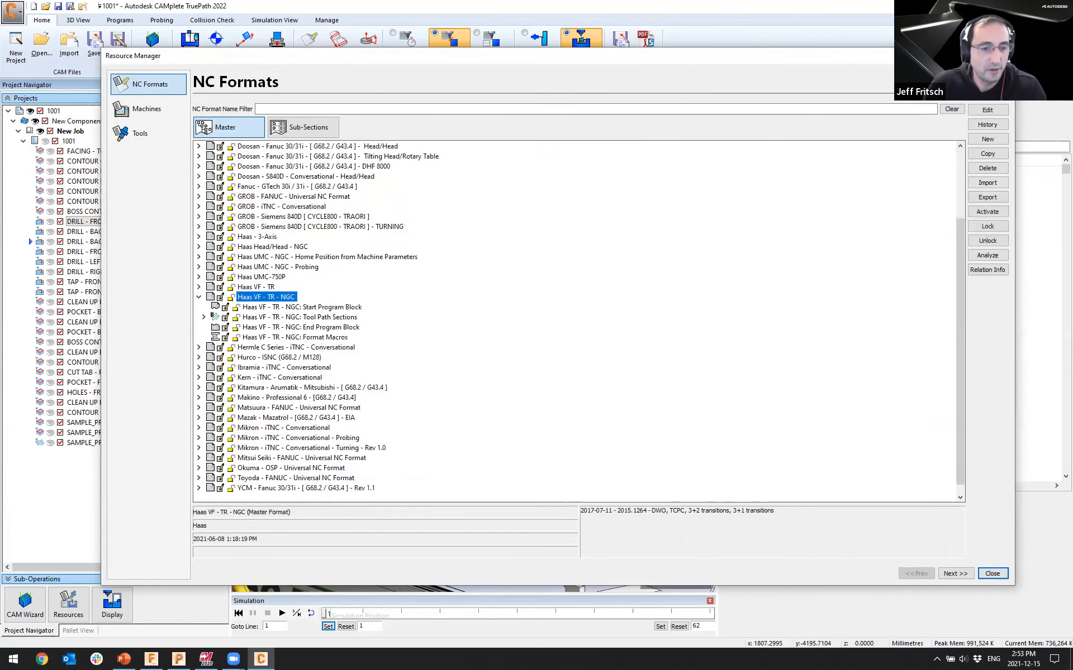
double_click(299, 317)
double_click(307, 347)
scroll(308, 347, down, 4)
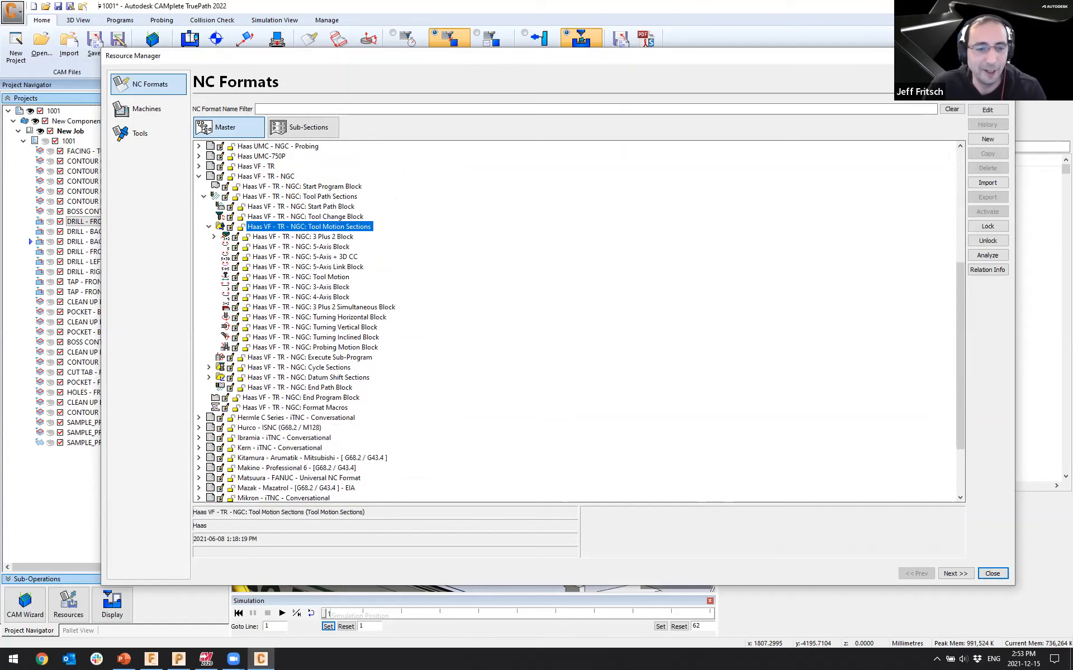
scroll(306, 323, up, 1)
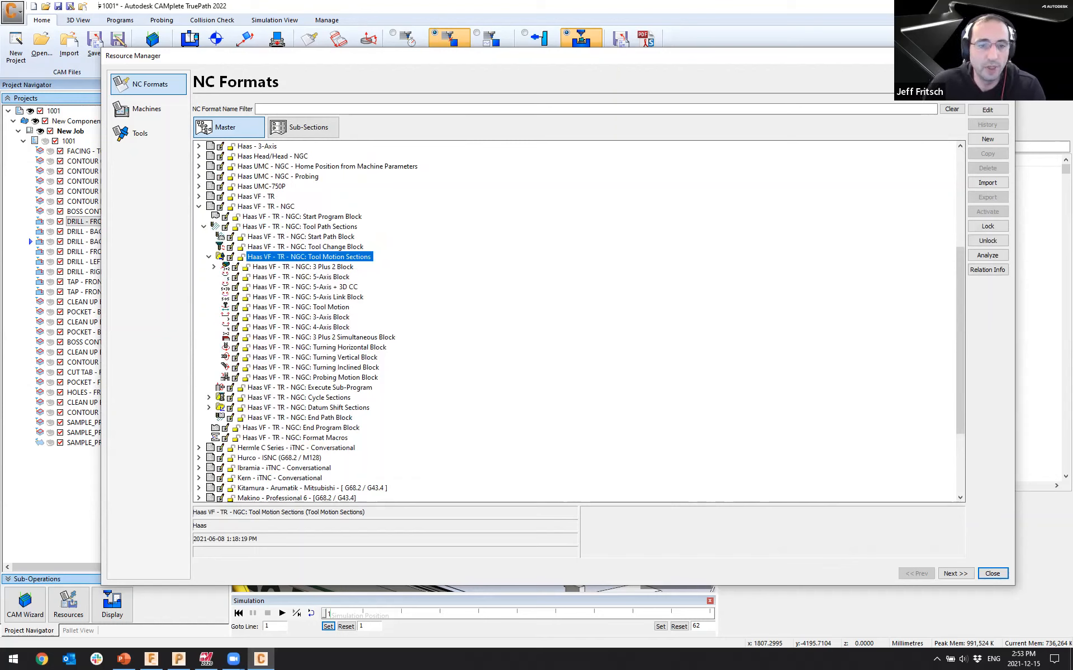
Review the format's Start Program, Start Path, Tool Change, 3 Plus 2, 5-Axis and 3-Axis blocks
click(302, 216)
click(301, 237)
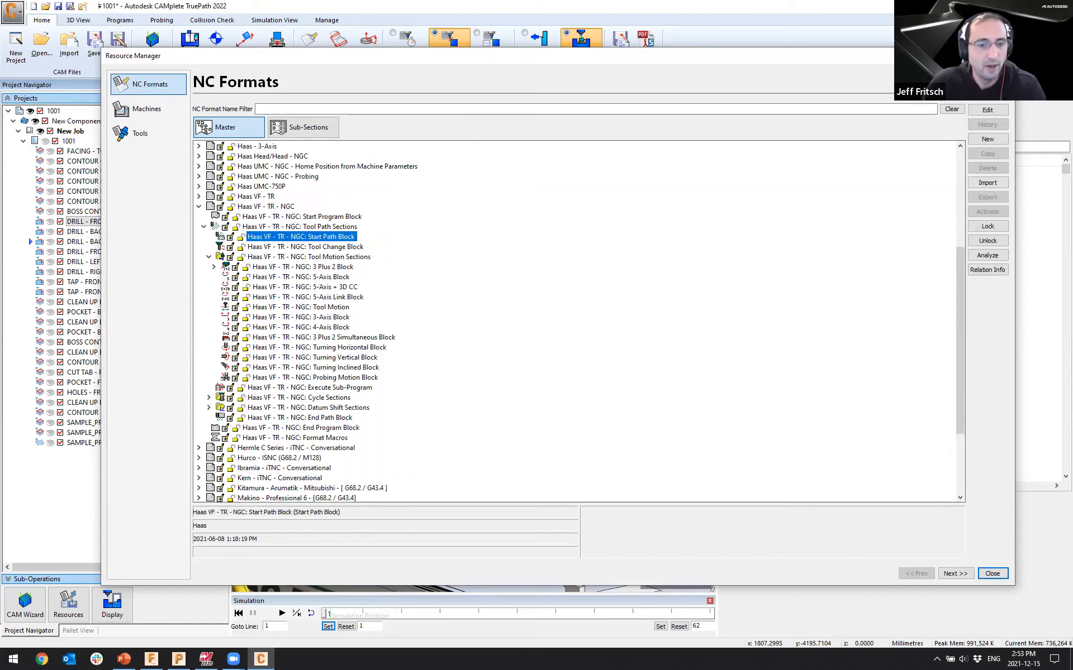
click(305, 247)
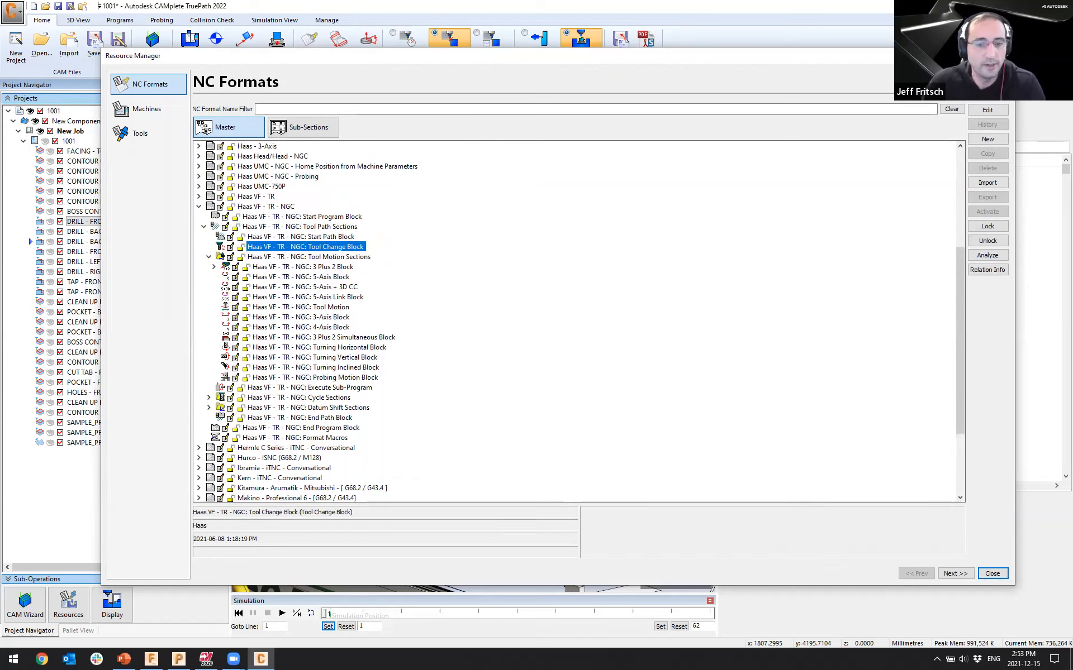
click(303, 267)
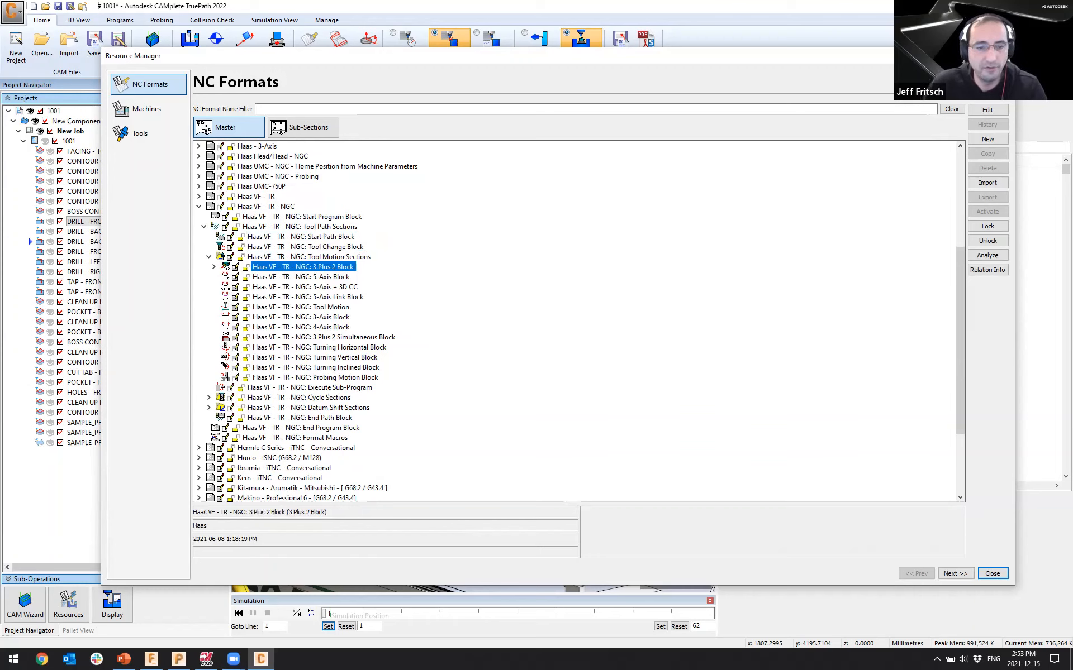
click(301, 278)
click(300, 318)
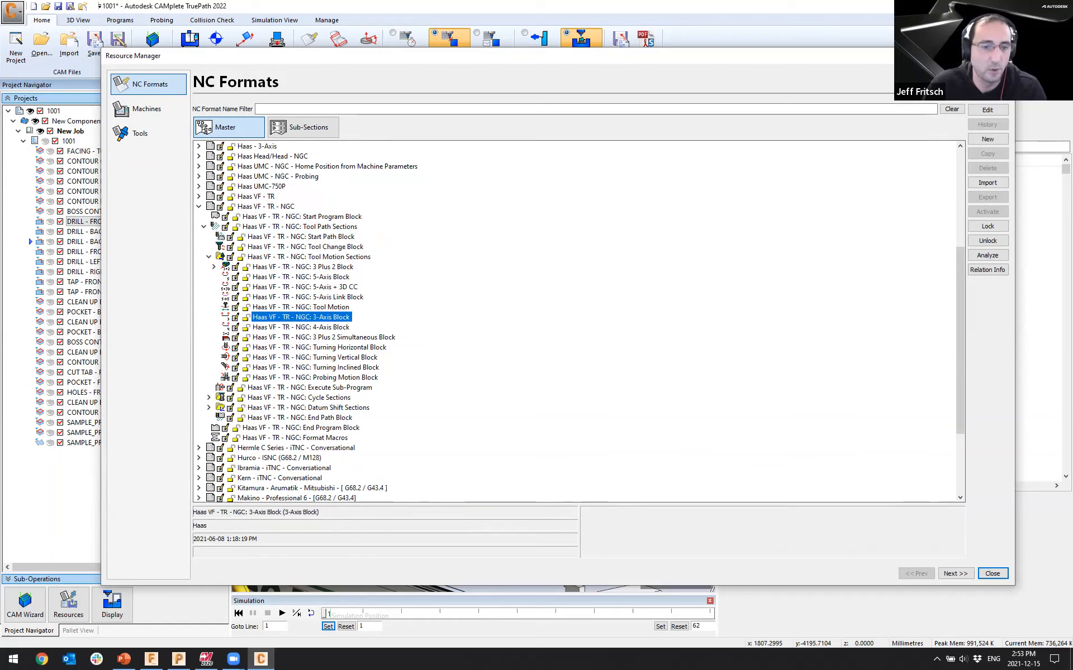
Open the Haas VF - TR - NGC: 3 Plus 2 Block for editing, collapse its End Block and widen the Start Block columns
click(303, 268)
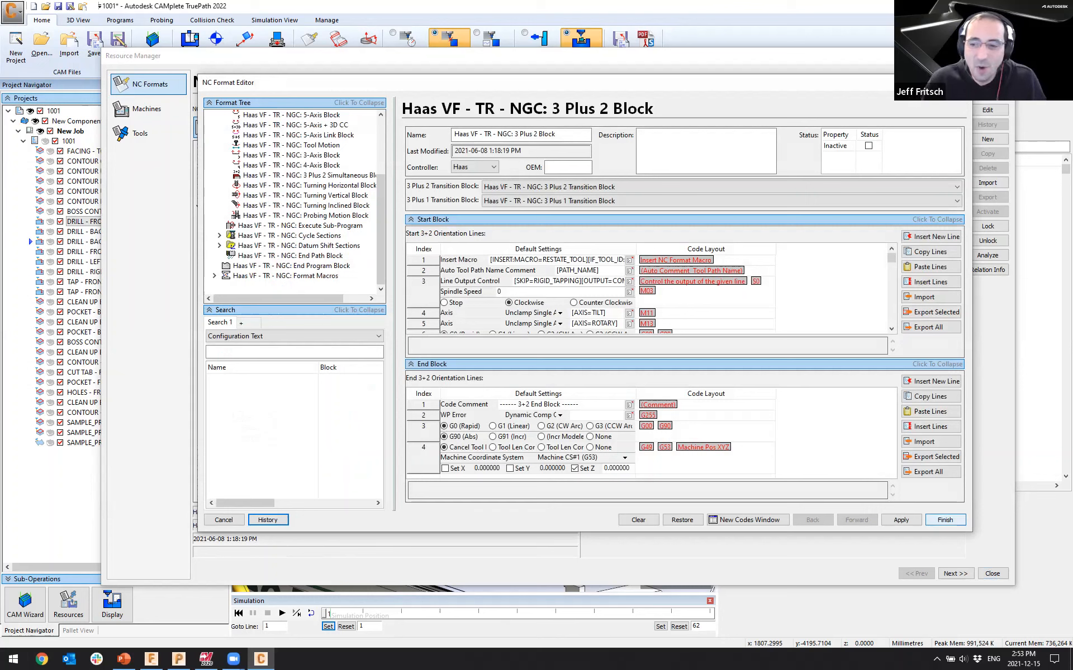
click(932, 364)
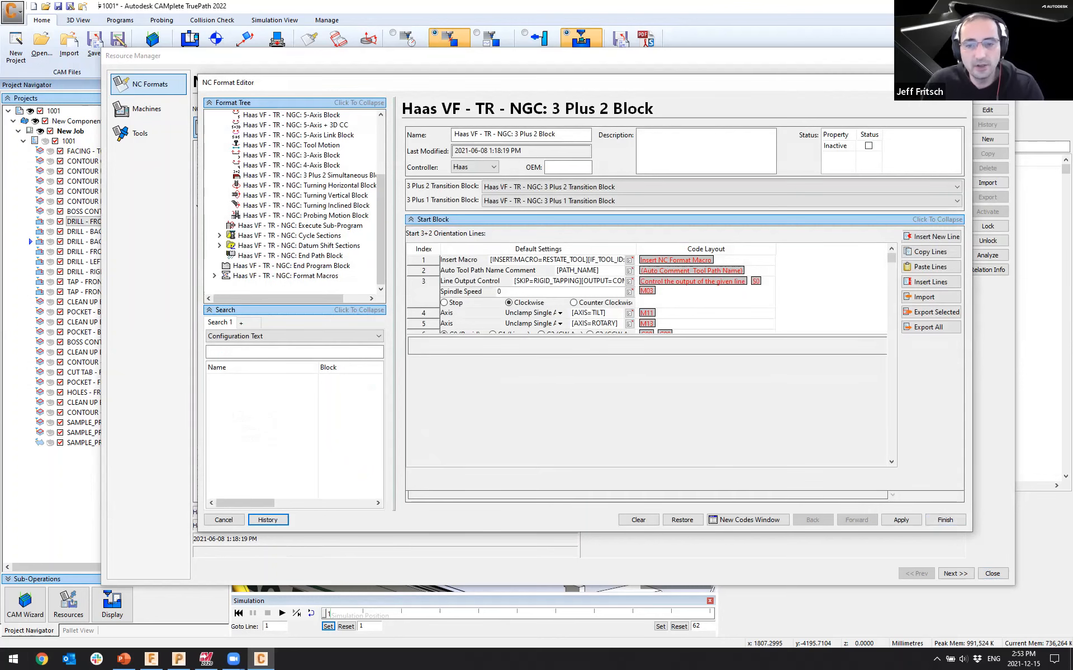
drag(635, 249, 720, 249)
drag(861, 249, 884, 249)
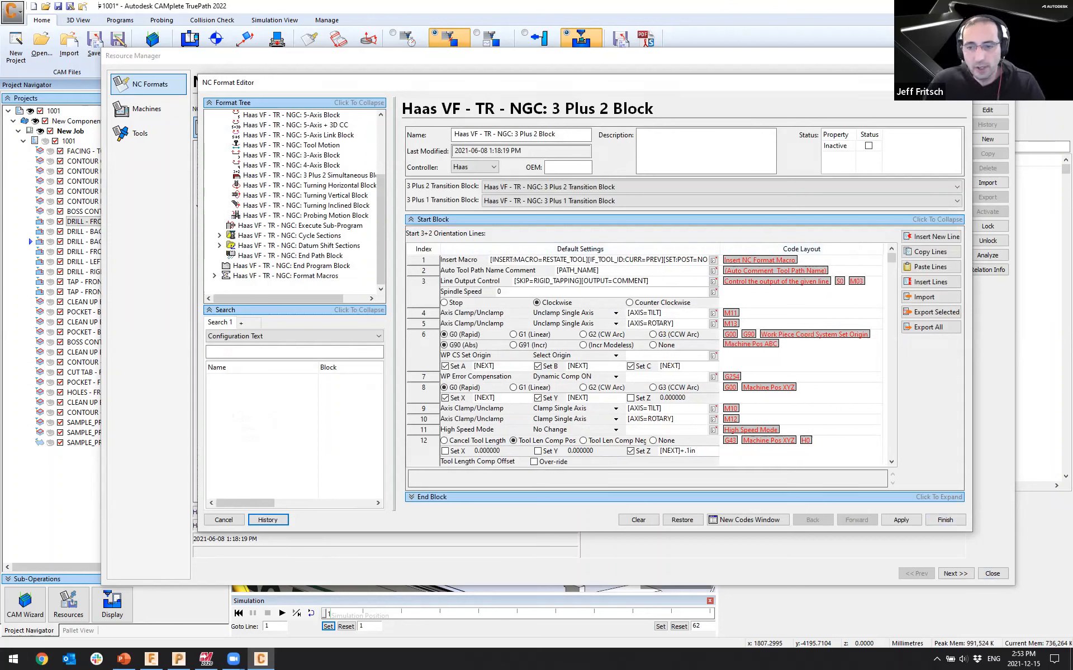
Move the Auto Comment: Tool Path Name code from line 2 of the Start Block to the end of line 12
mouse_move(775, 271)
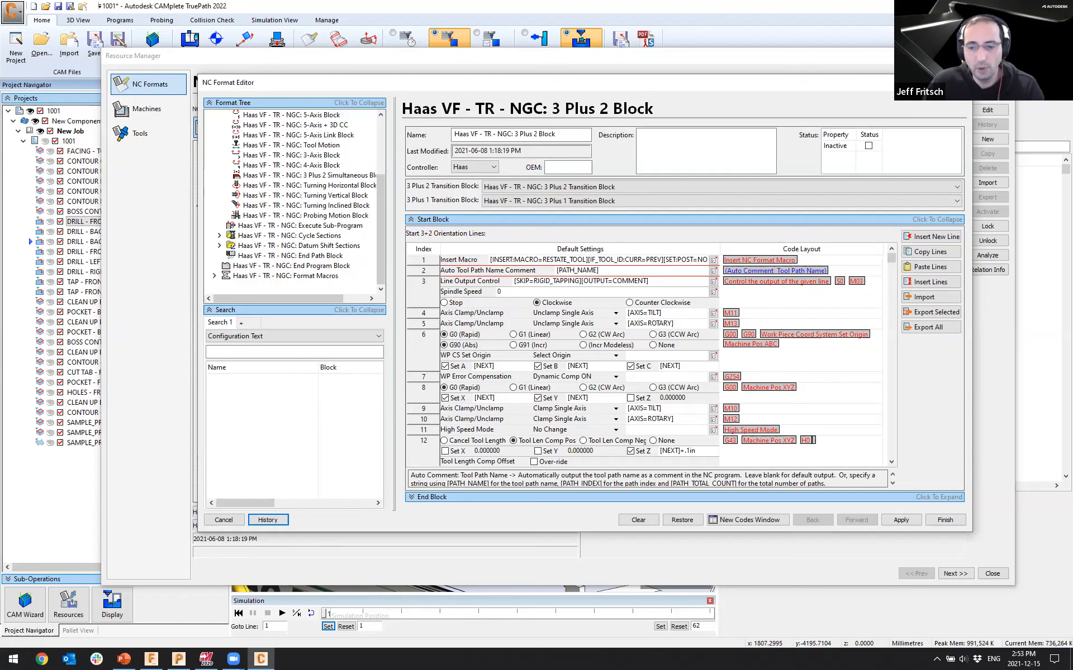
drag(814, 440, 815, 441)
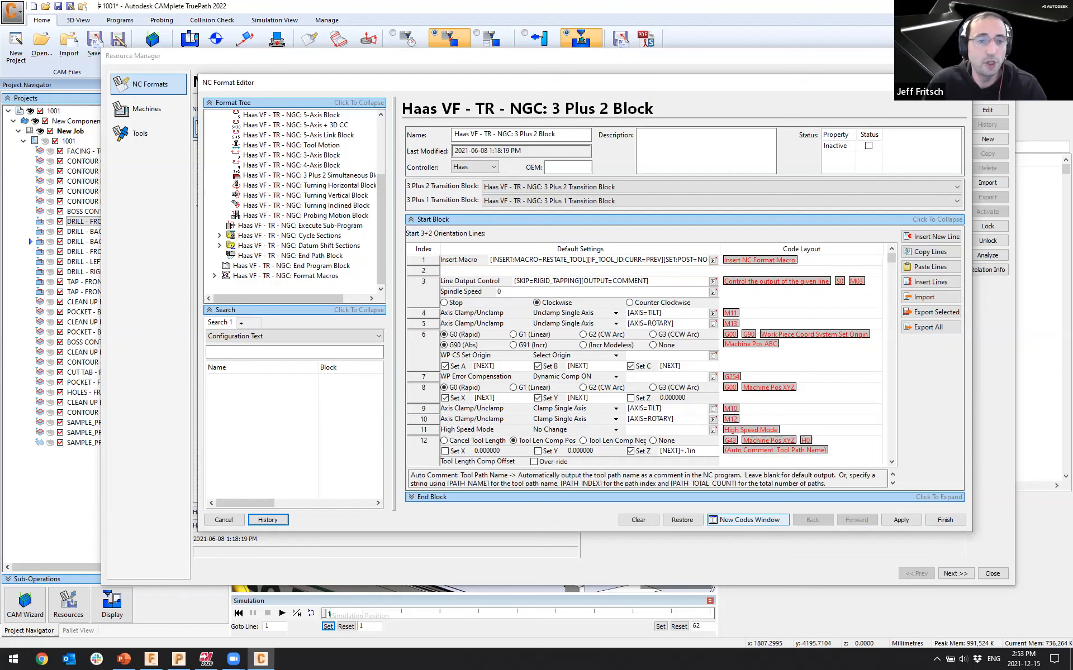
Add the G234/G49 TCPC Automatic Kinematic Compensation code to the empty line 2 of the 3 Plus 2 Start Block
click(749, 520)
scroll(223, 281, down, 13)
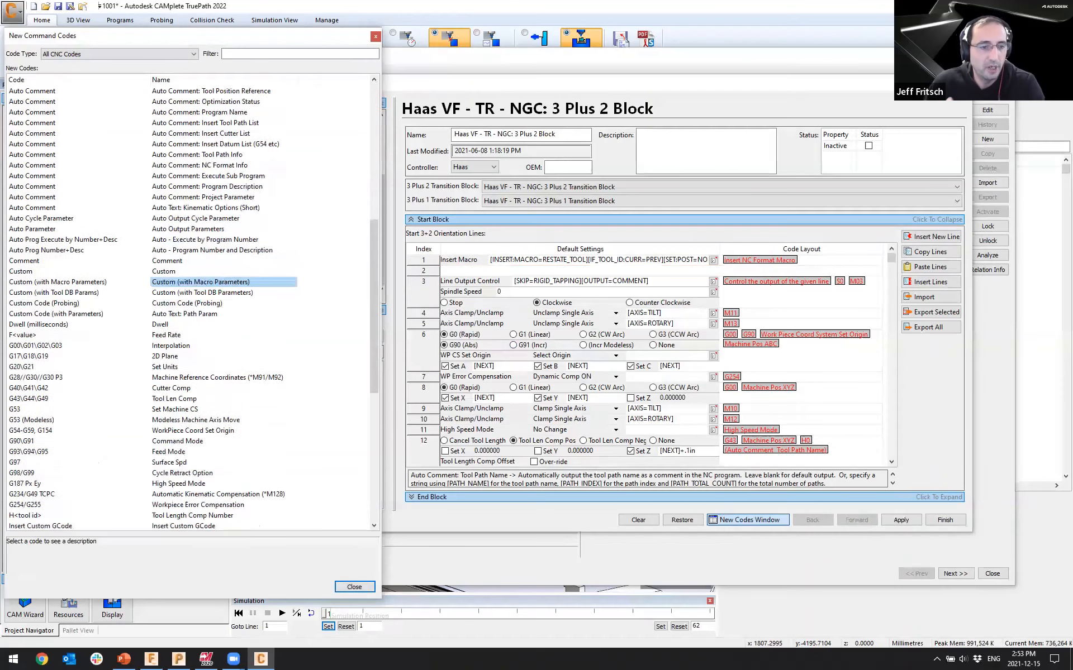
scroll(224, 313, down, 3)
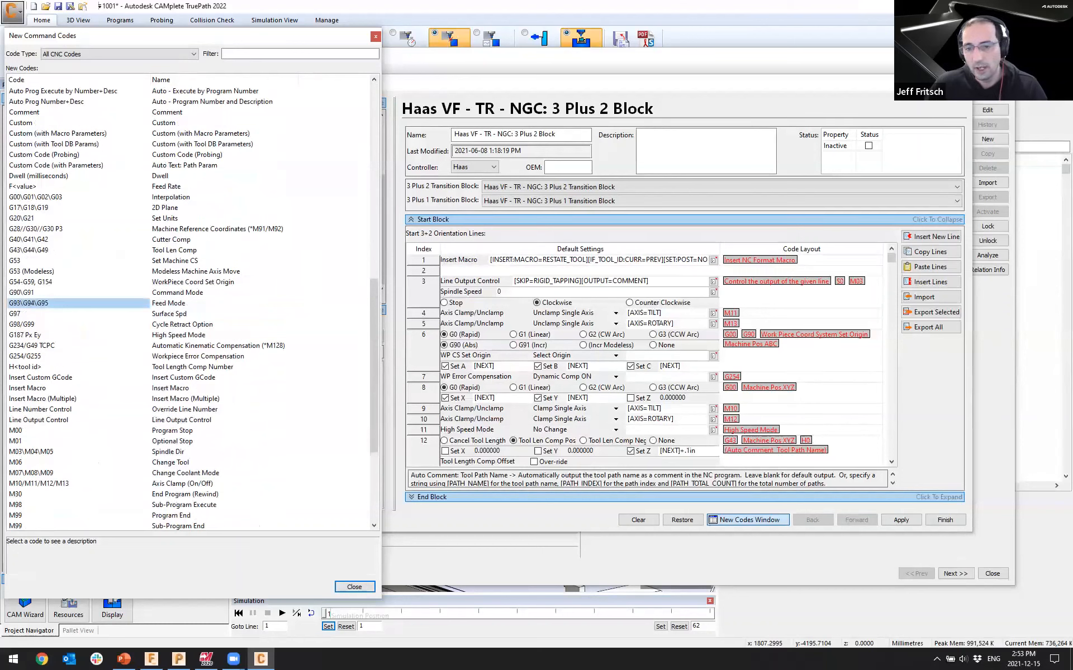
mouse_move(84, 346)
mouse_down()
mouse_move(424, 335)
mouse_move(748, 272)
mouse_up()
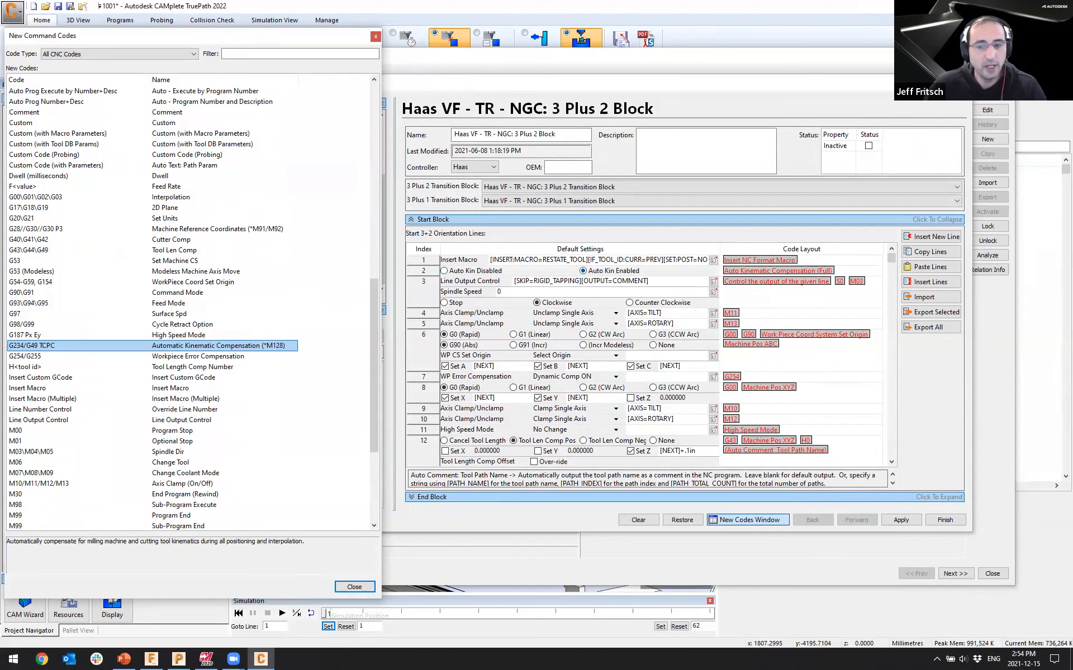
click(444, 271)
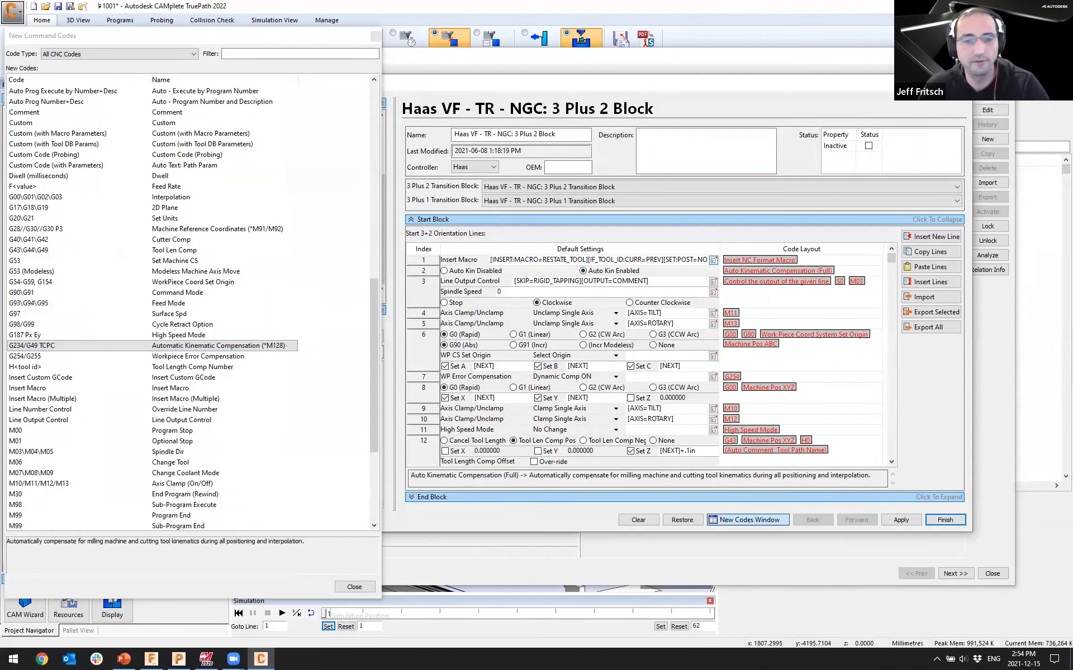
Examine the macro, tool, datum, path and probing conditions that can be inserted into the Insert Macro text on line 1
click(713, 259)
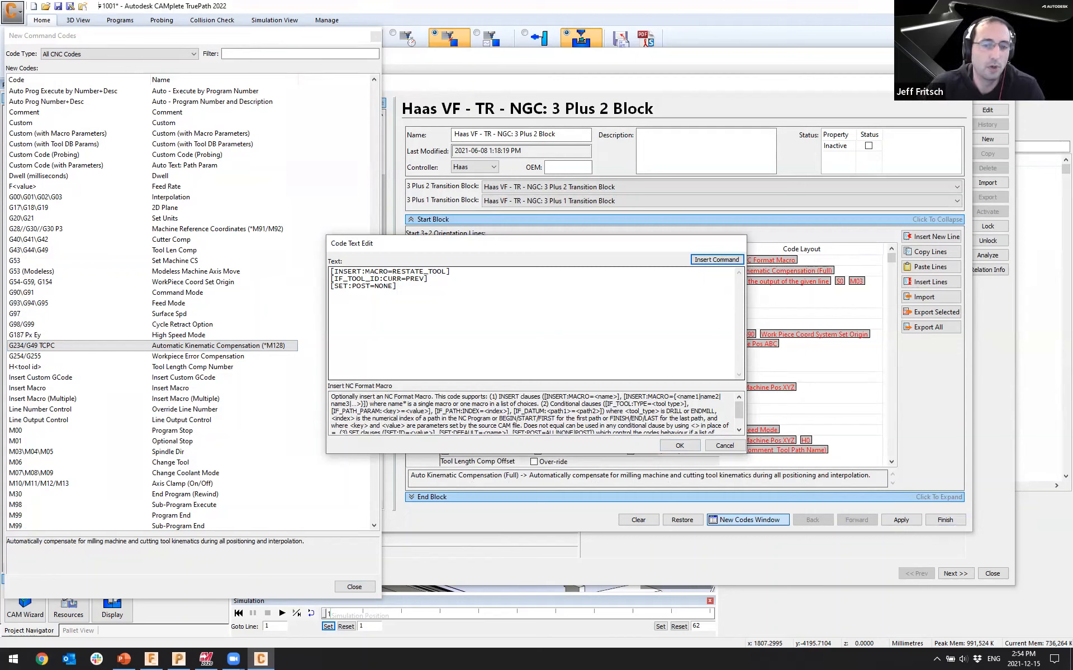
click(717, 260)
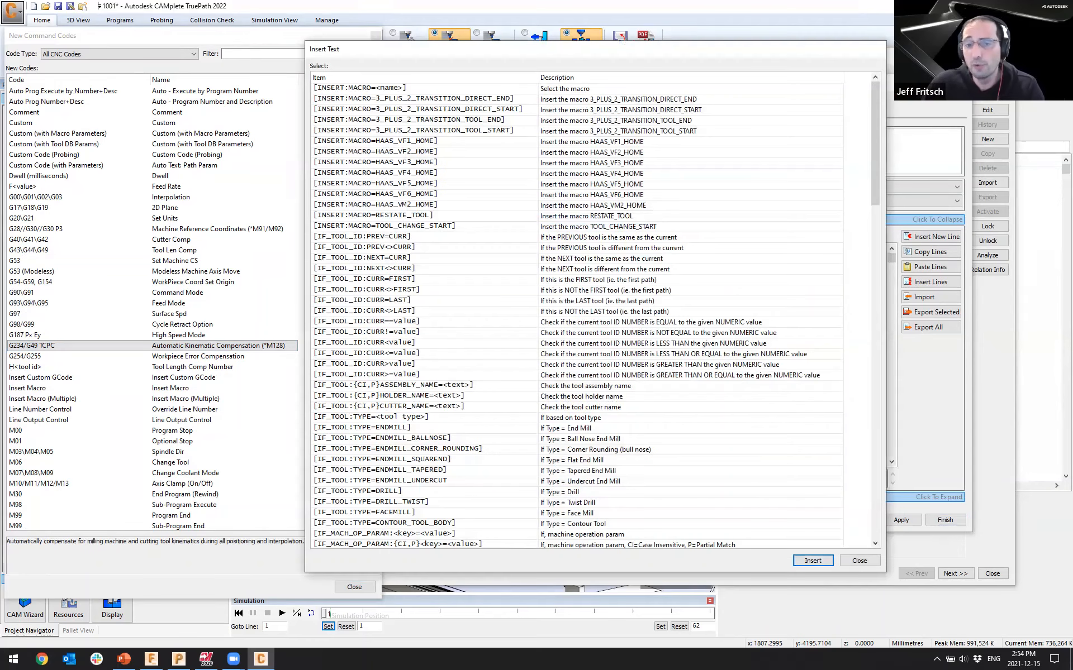
drag(600, 50, 875, 65)
scroll(698, 313, down, 13)
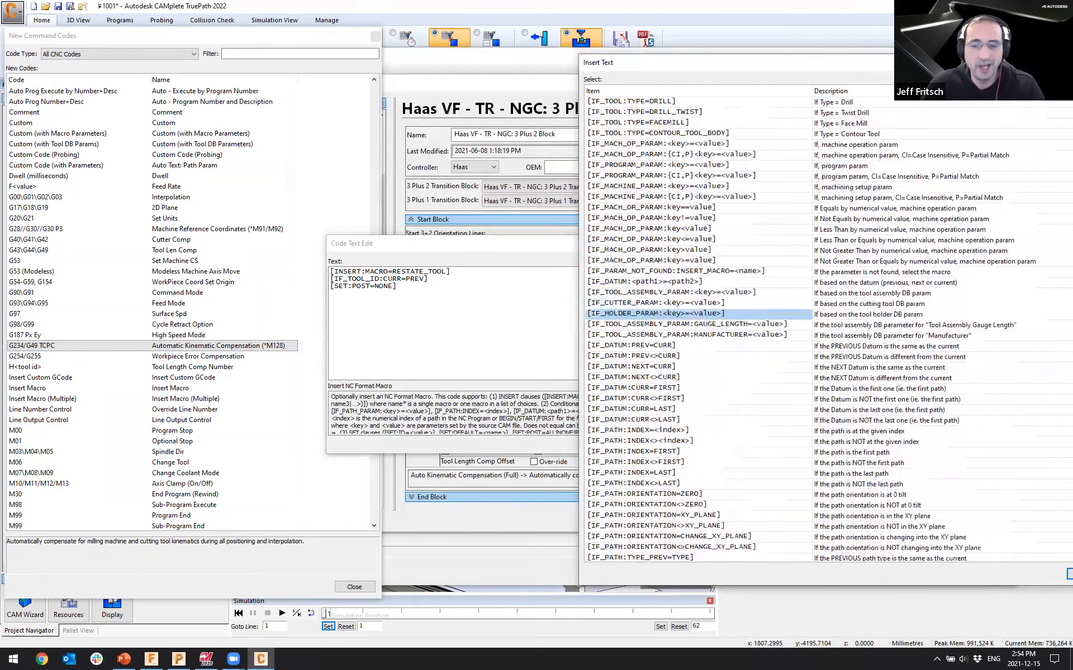
scroll(698, 314, down, 7)
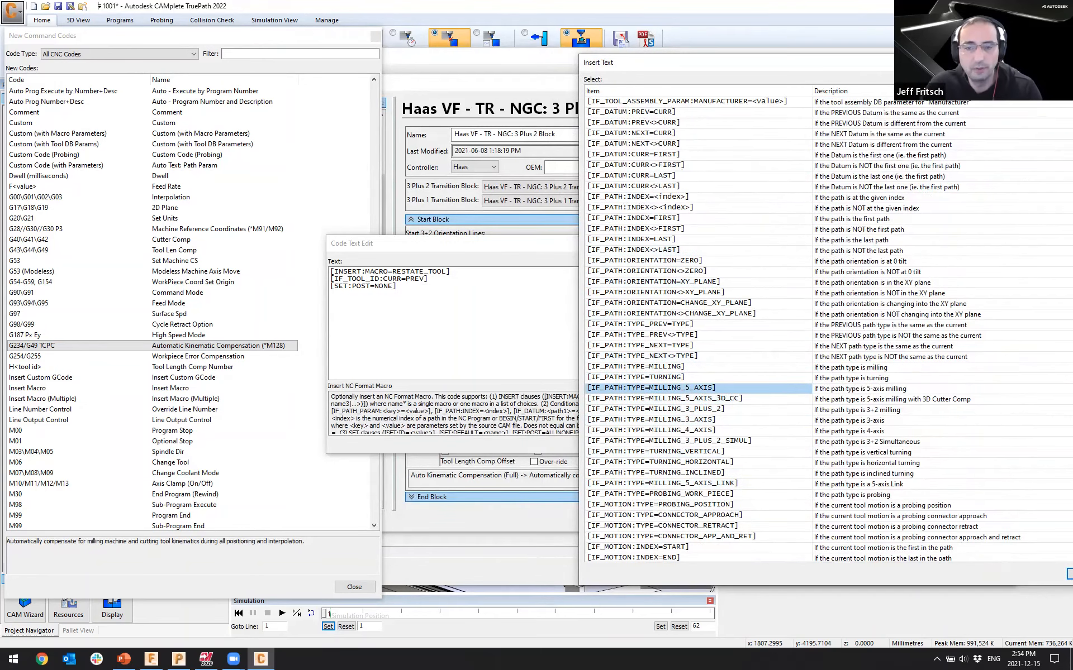
scroll(699, 336, up, 13)
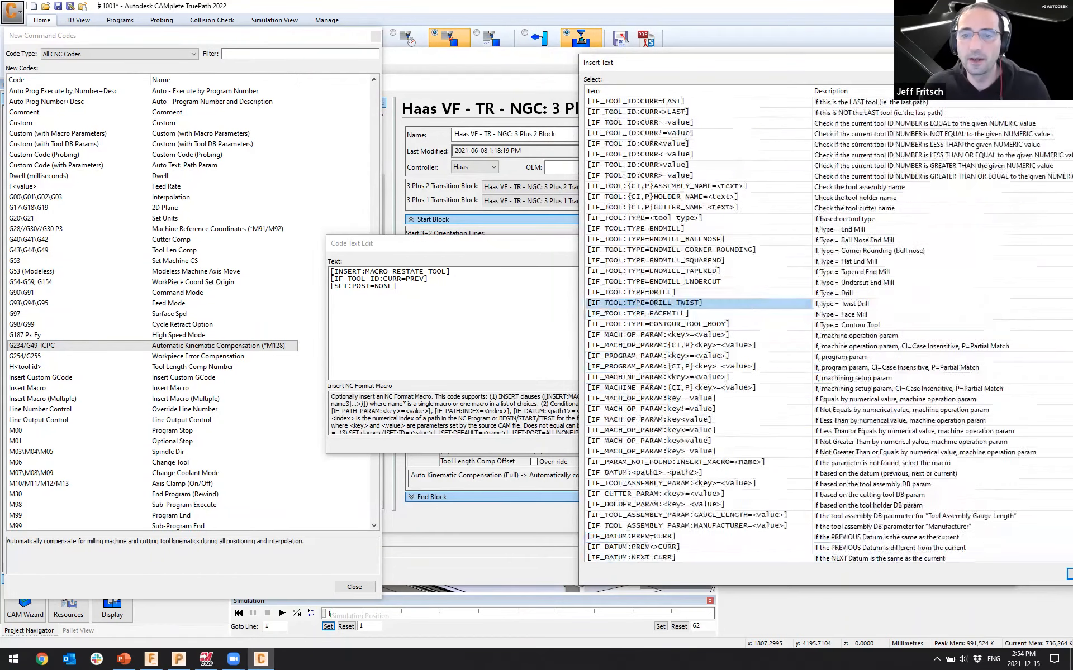
scroll(698, 302, up, 6)
scroll(698, 313, down, 7)
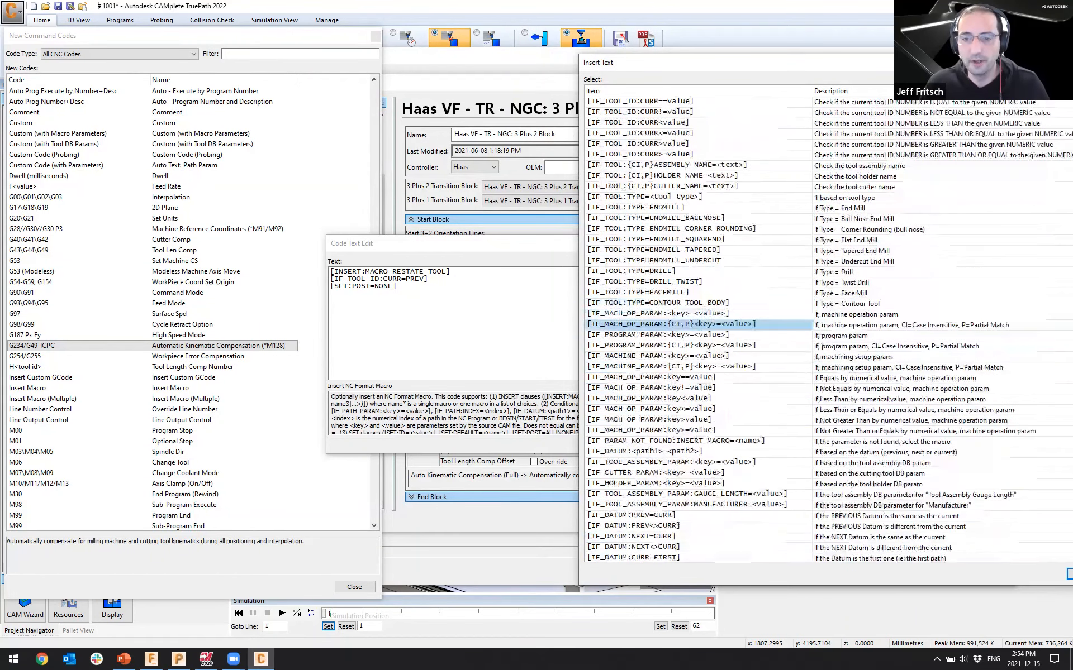
click(642, 272)
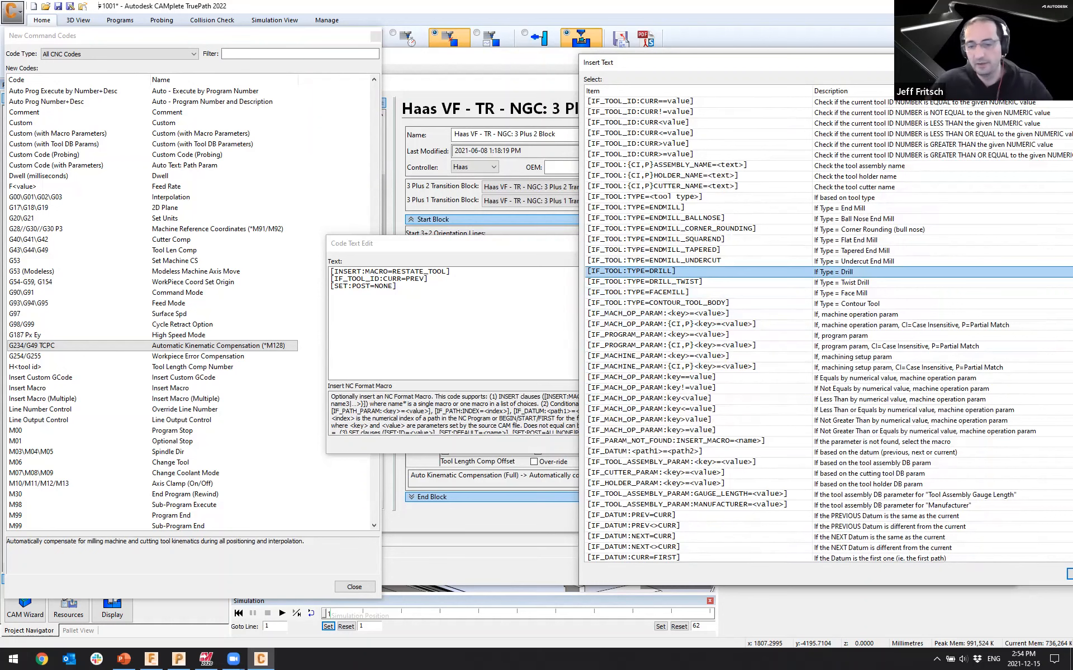
scroll(894, 463, down, 15)
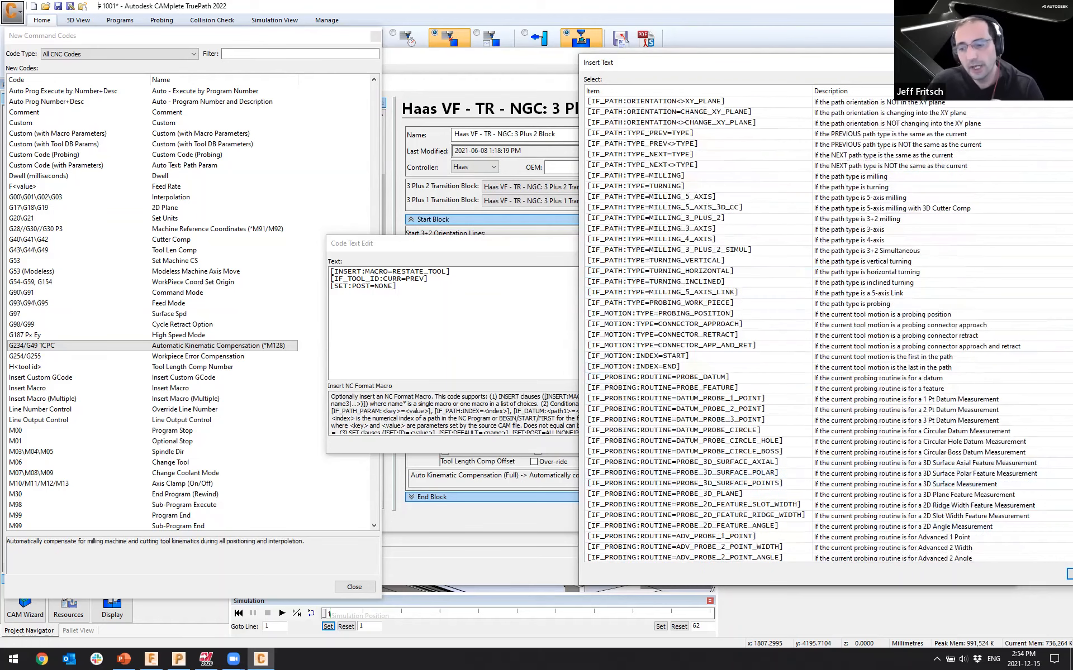
key(Escape)
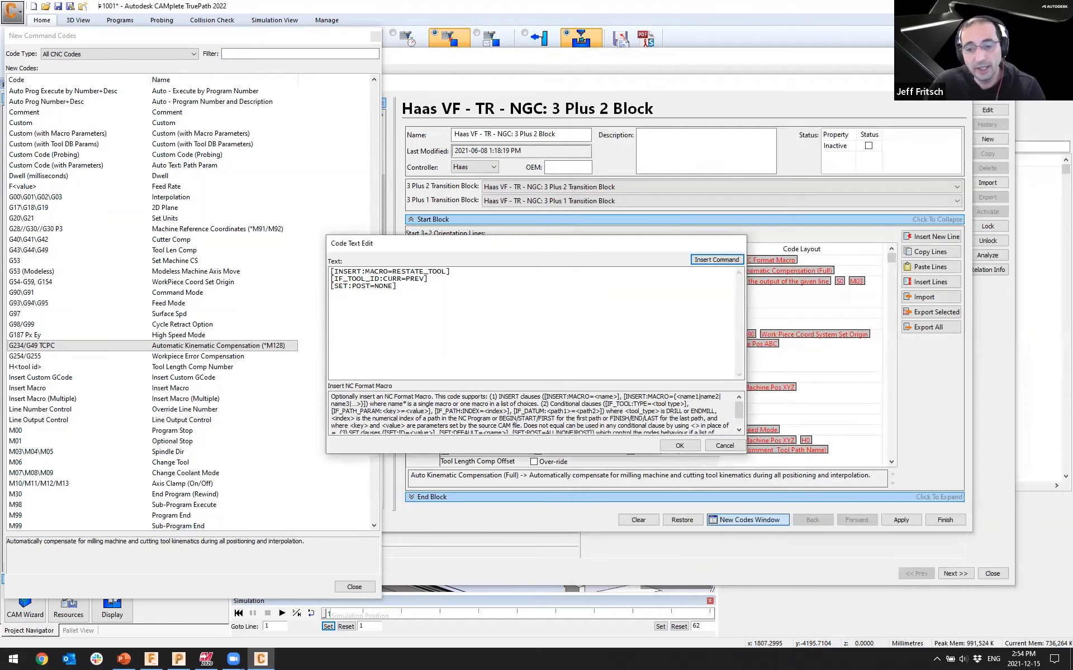
click(724, 446)
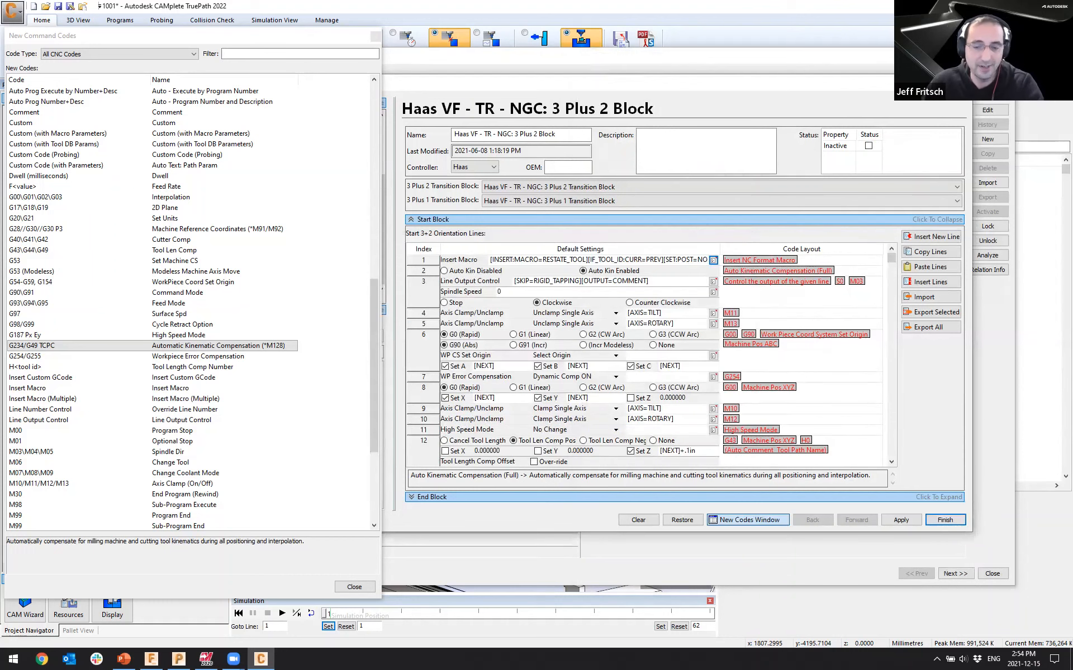
Close the new command codes list and cancel the NC format editing, discarding the unsaved changes
click(354, 586)
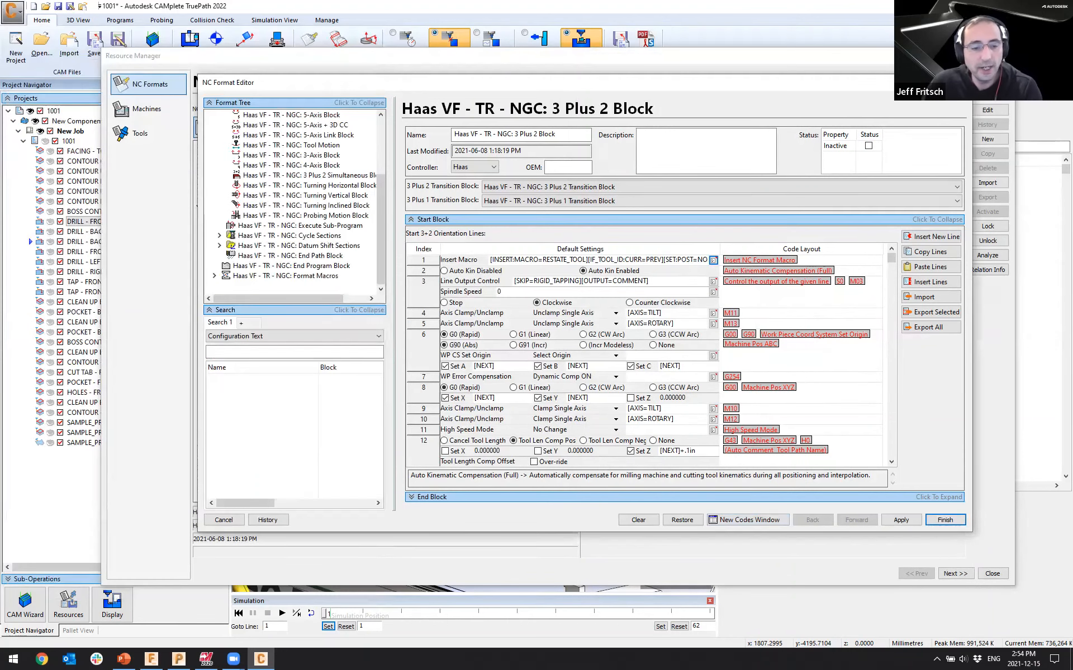
click(224, 520)
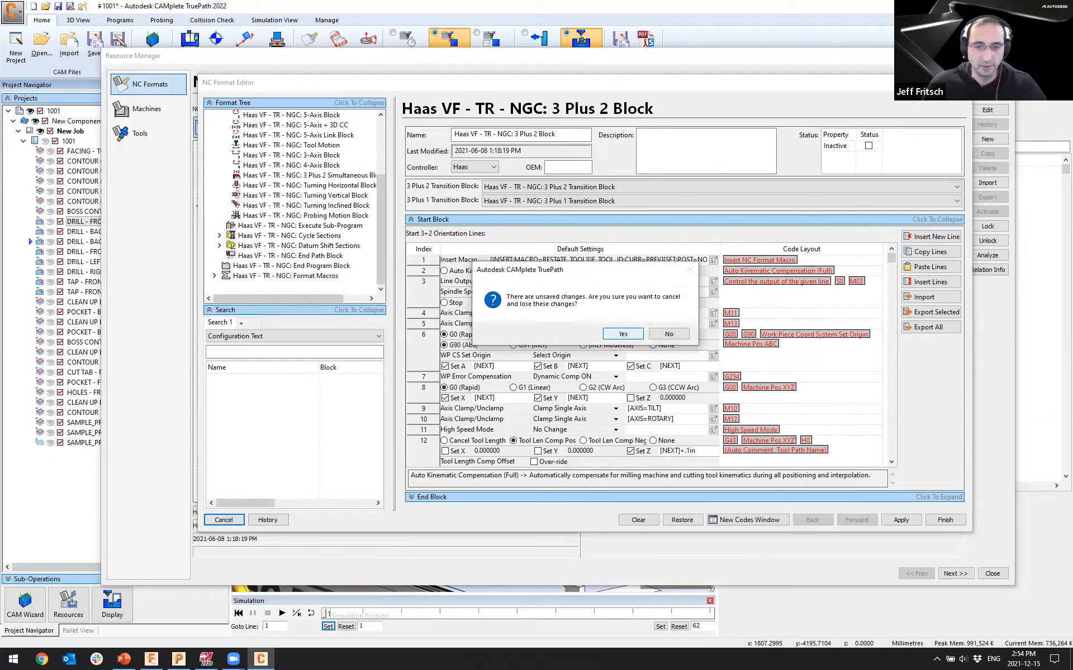
key(Return)
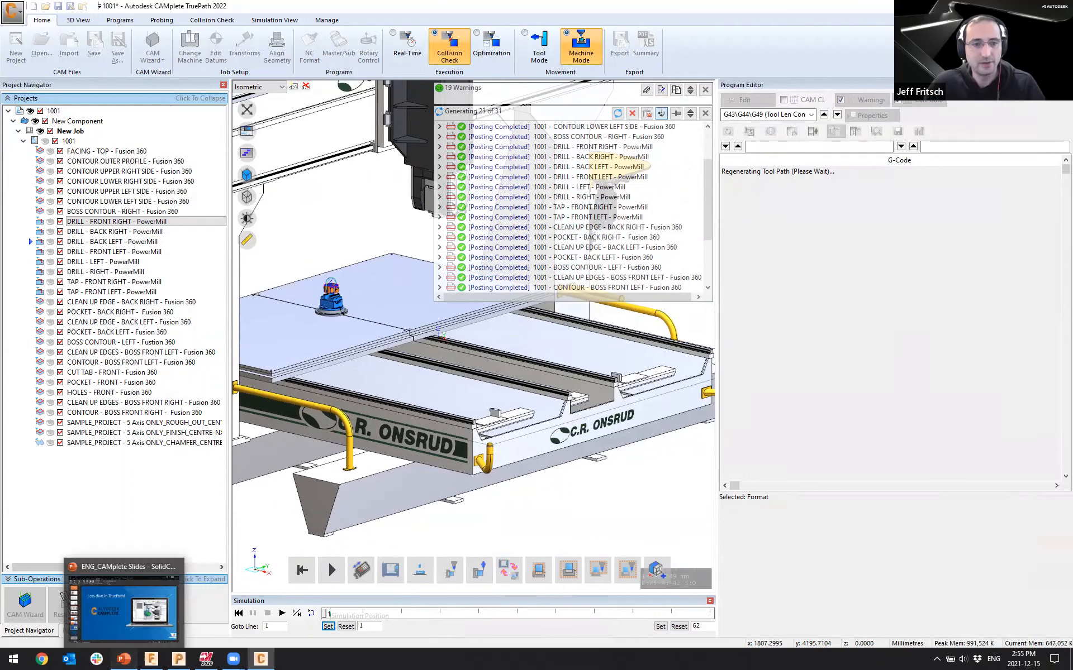
Switch to the PowerPoint deck and present it from the "Lets dive in TruePath!" slide, advancing to the Machine Models Distribution slide
click(124, 660)
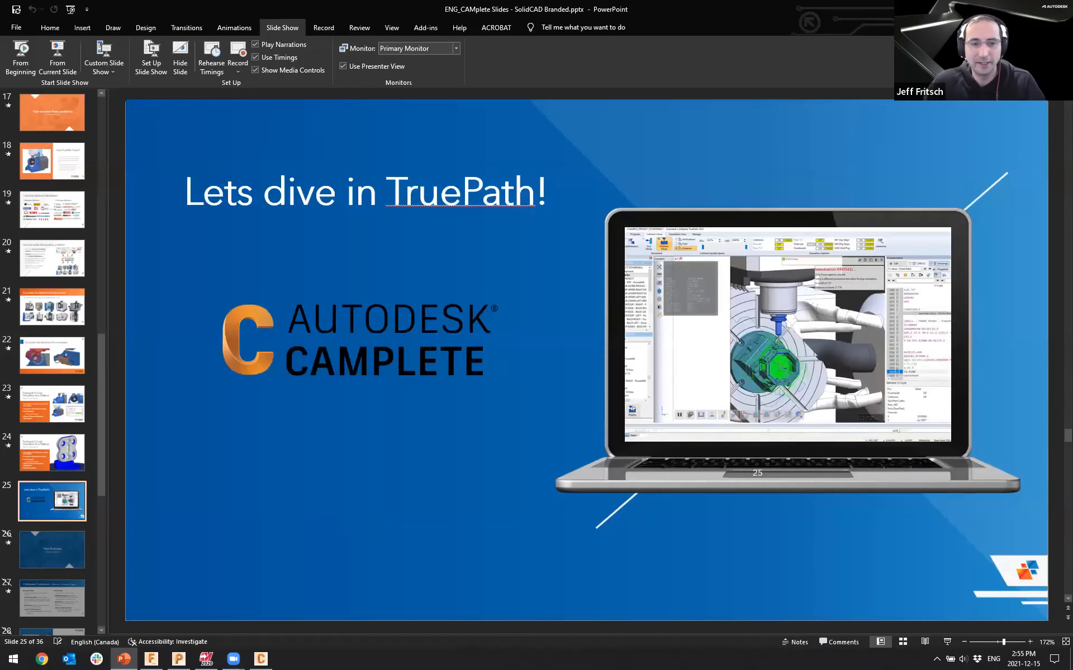
key(shift+F5)
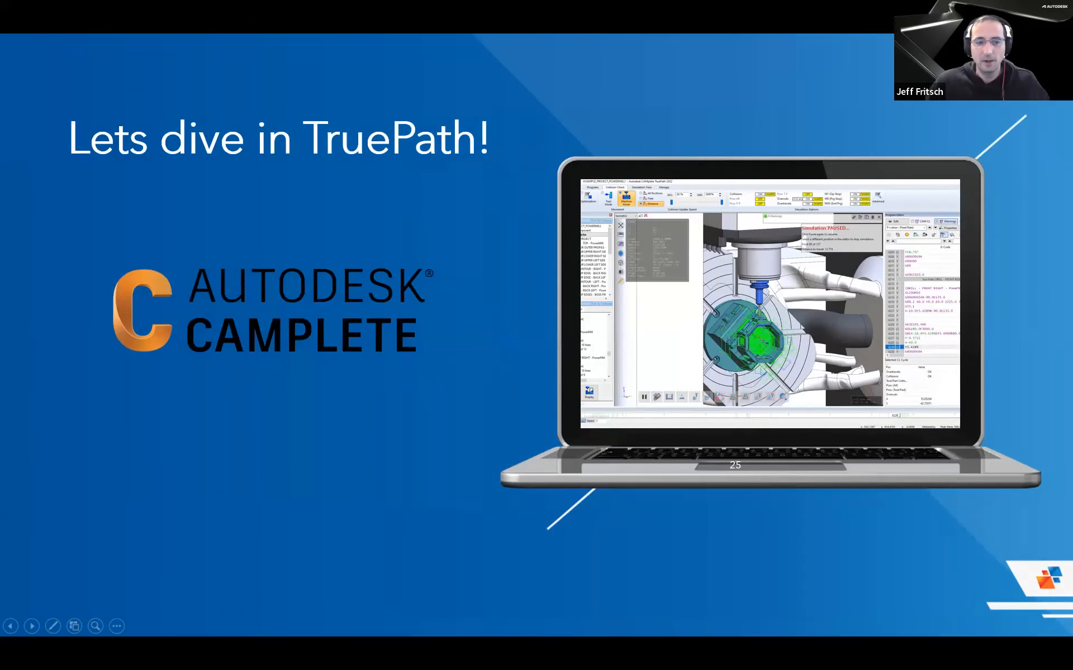
key(Right)
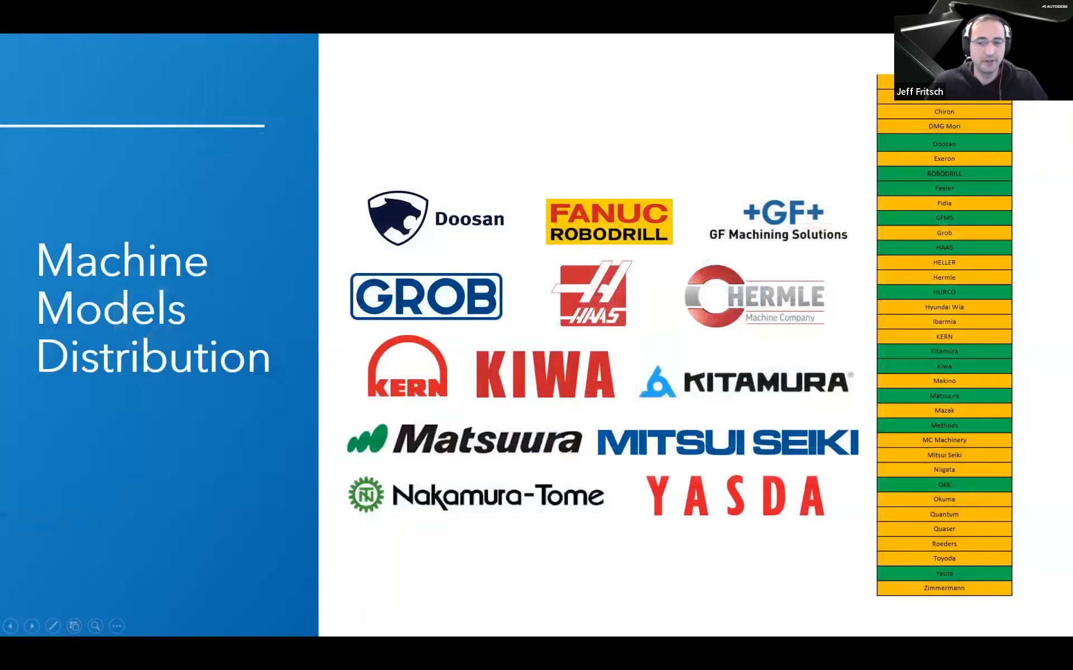